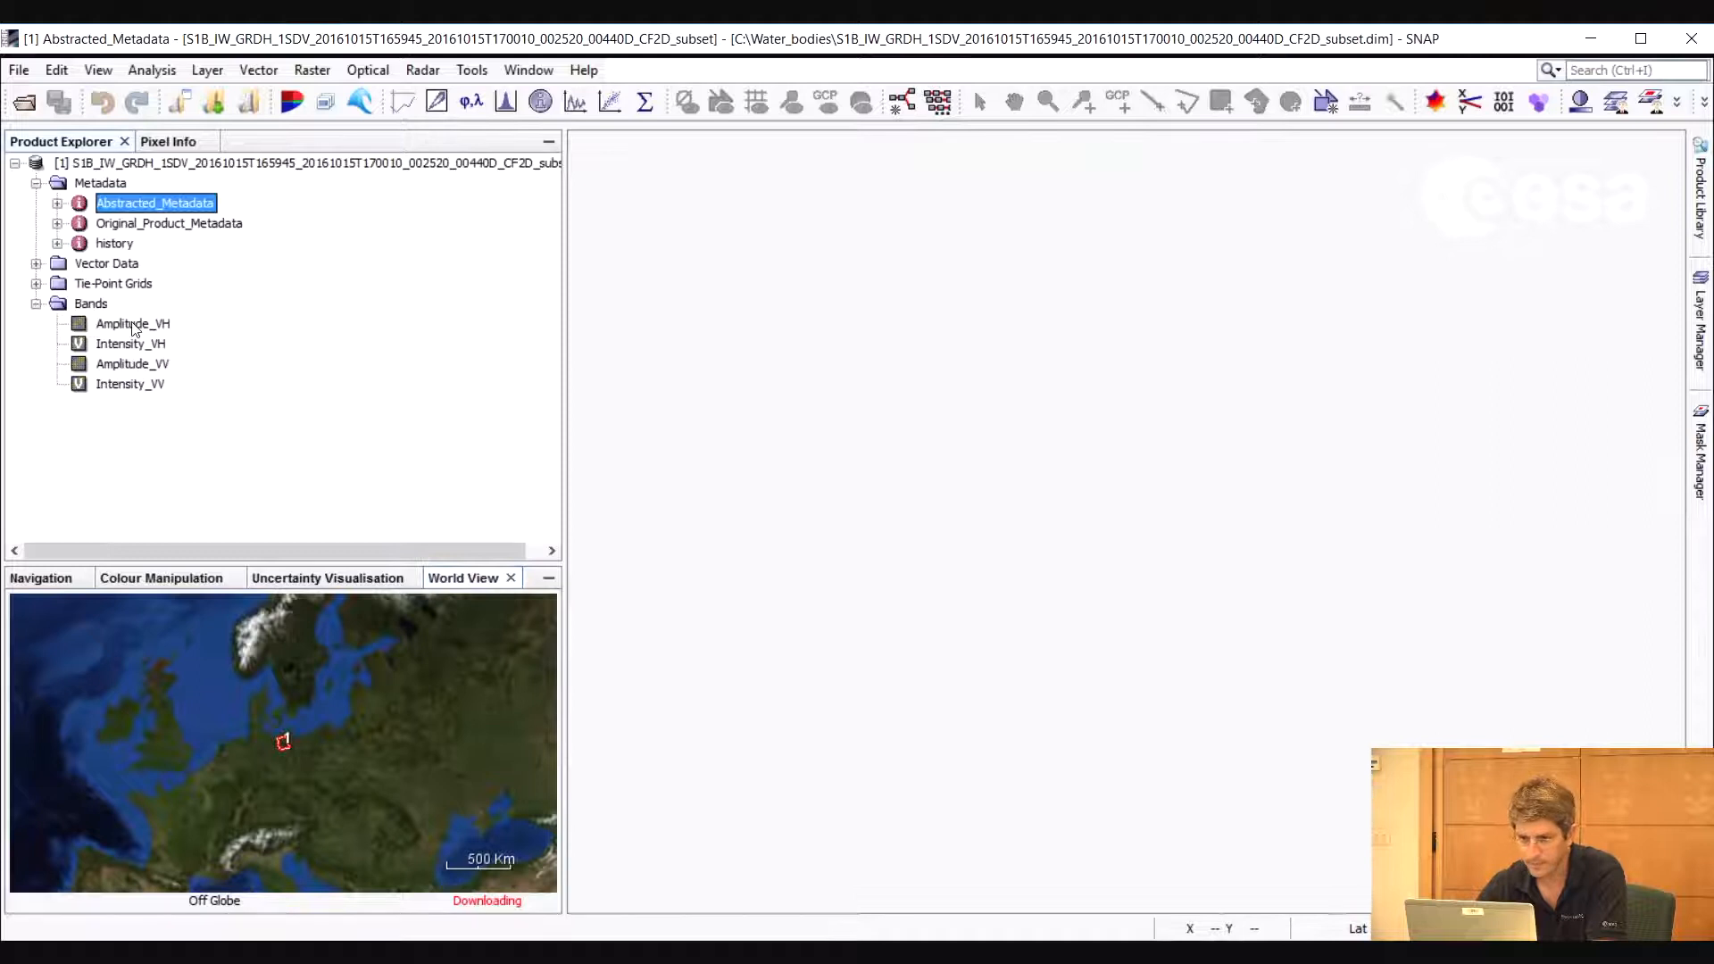
Open the Amplitude_VH and Amplitude_VV bands of the subset product and tile their image views evenly for comparison
{"action": "double_click", "coordinate": [133, 327]}
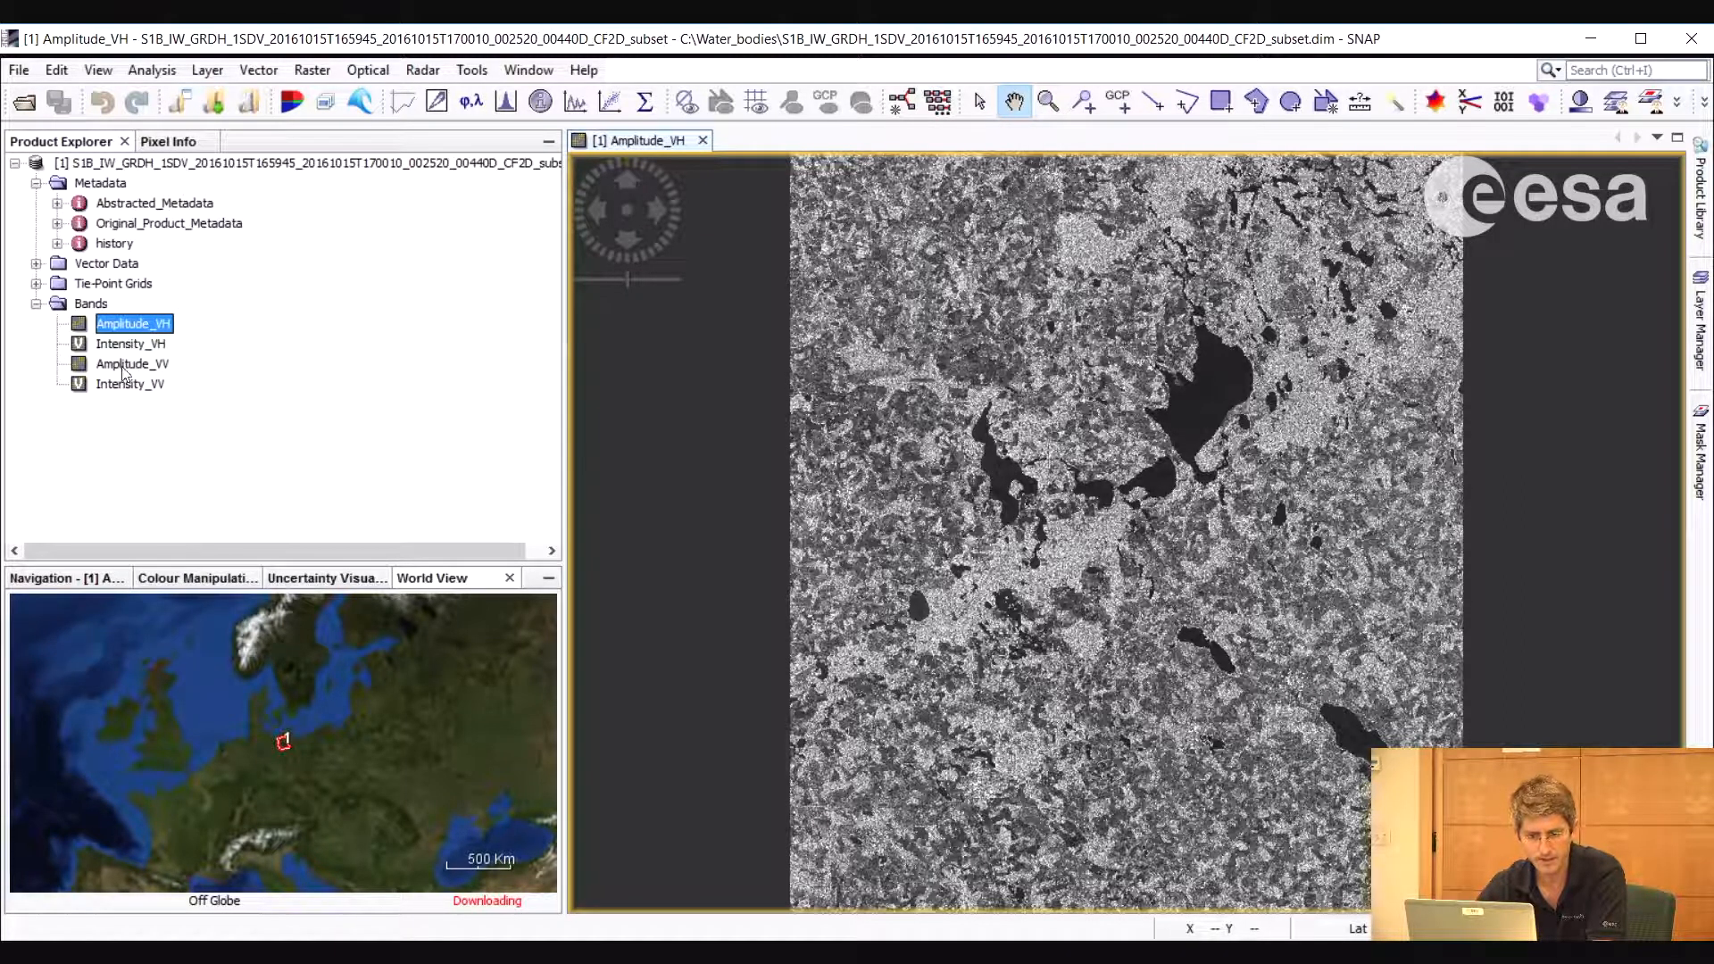
{"action": "left_click", "coordinate": [152, 364]}
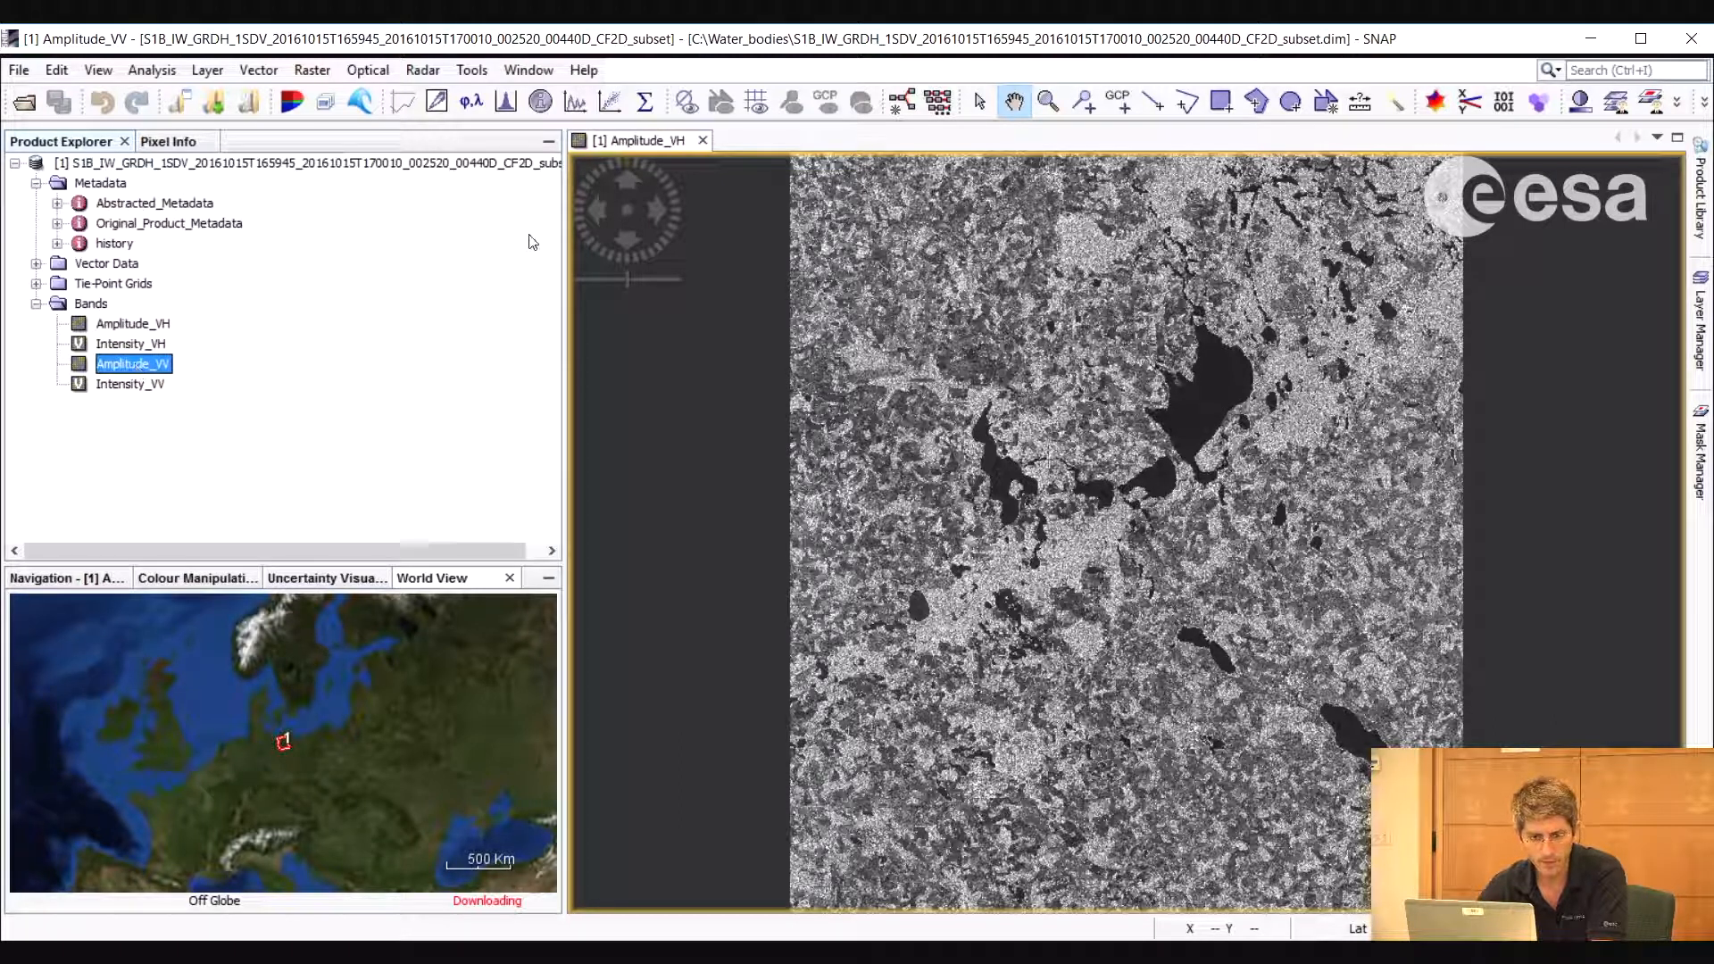
{"action": "double_click", "coordinate": [134, 324]}
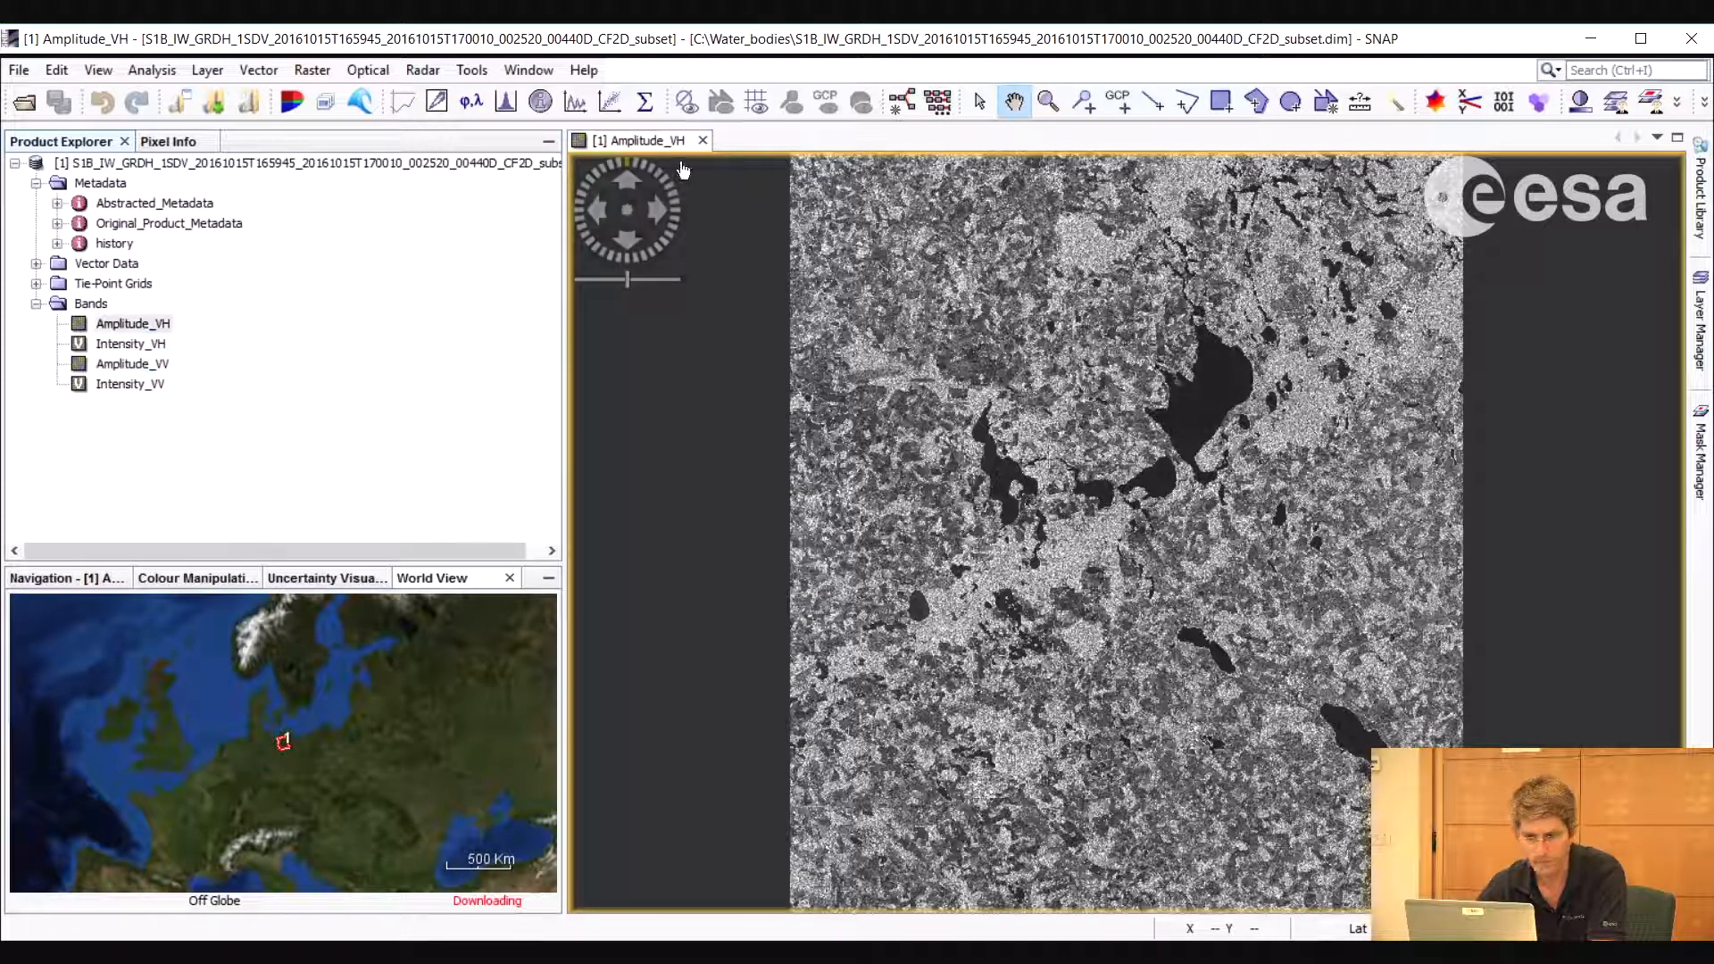
{"action": "double_click", "coordinate": [122, 365]}
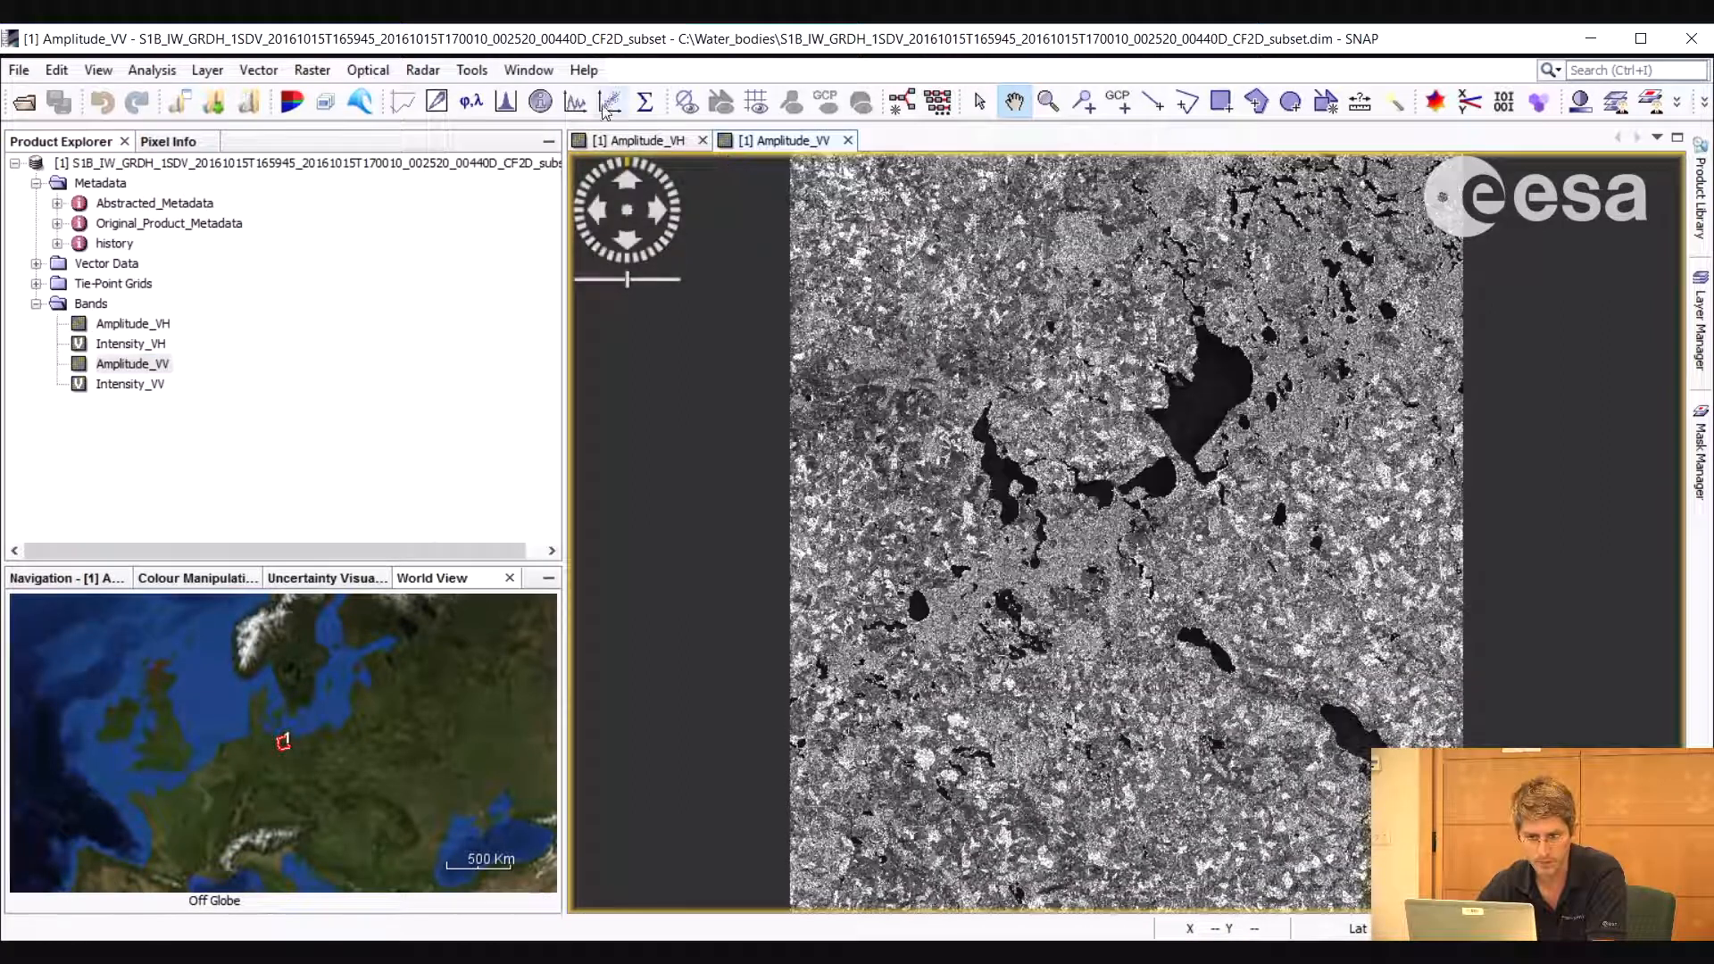
{"action": "left_click", "coordinate": [529, 70]}
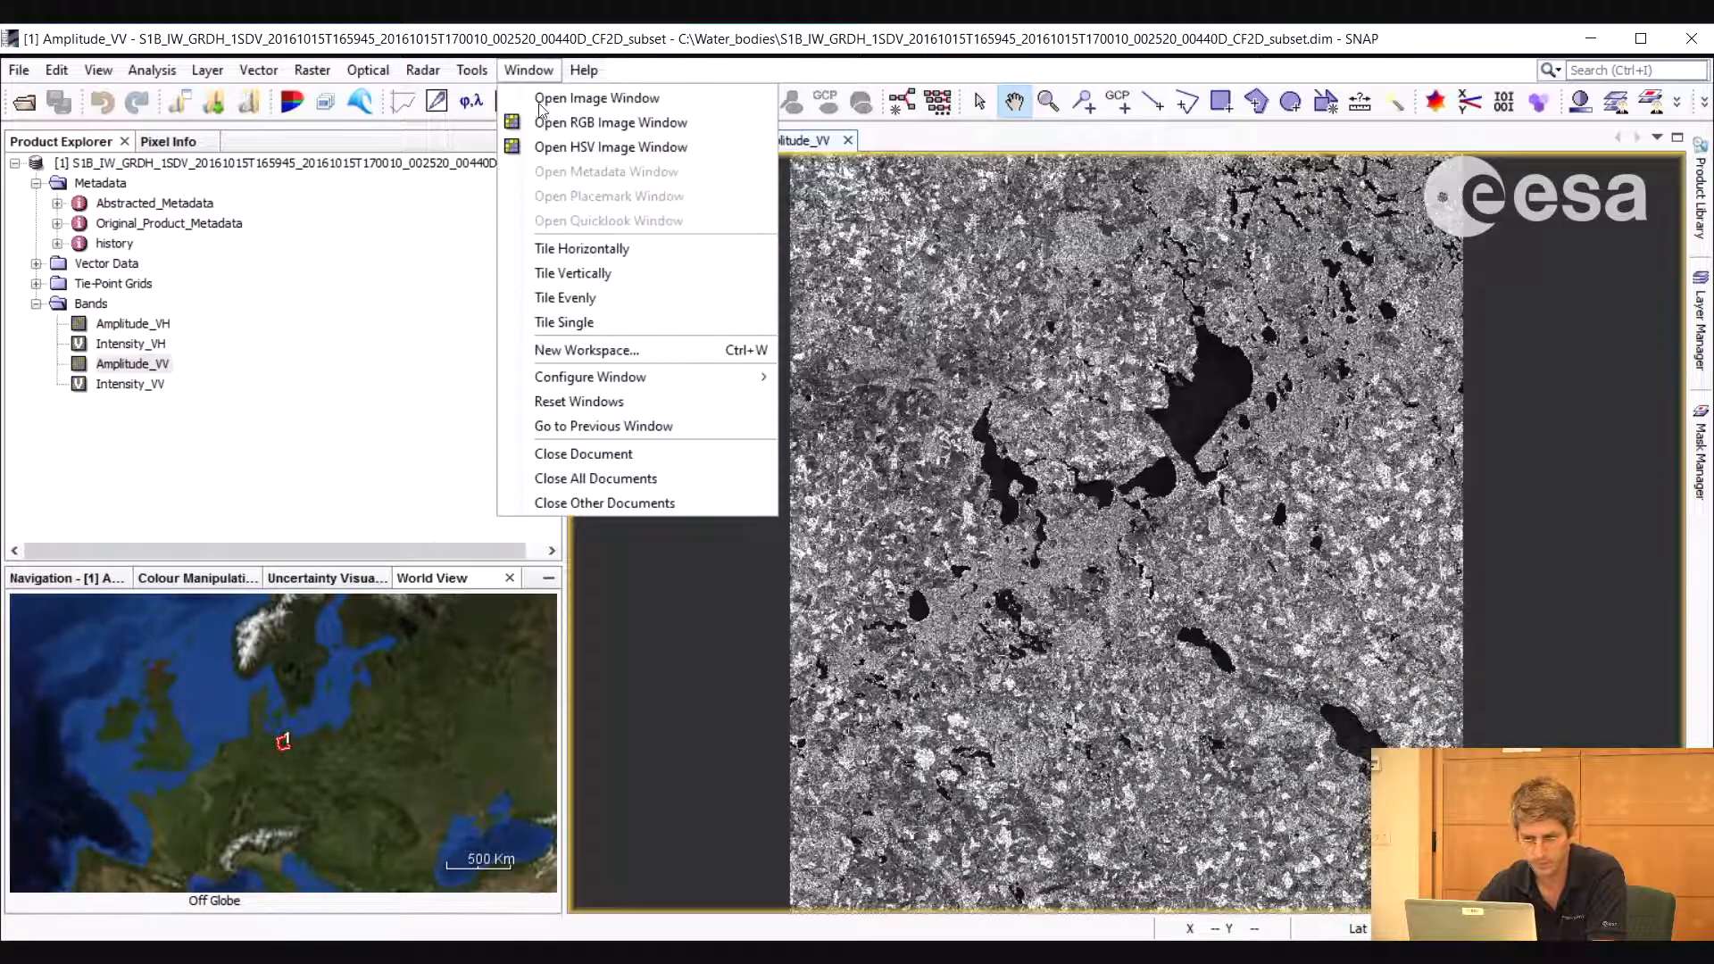
{"action": "left_click", "coordinate": [564, 296]}
{"action": "left_click_drag", "start_coordinate": [761, 414], "coordinate": [684, 437]}
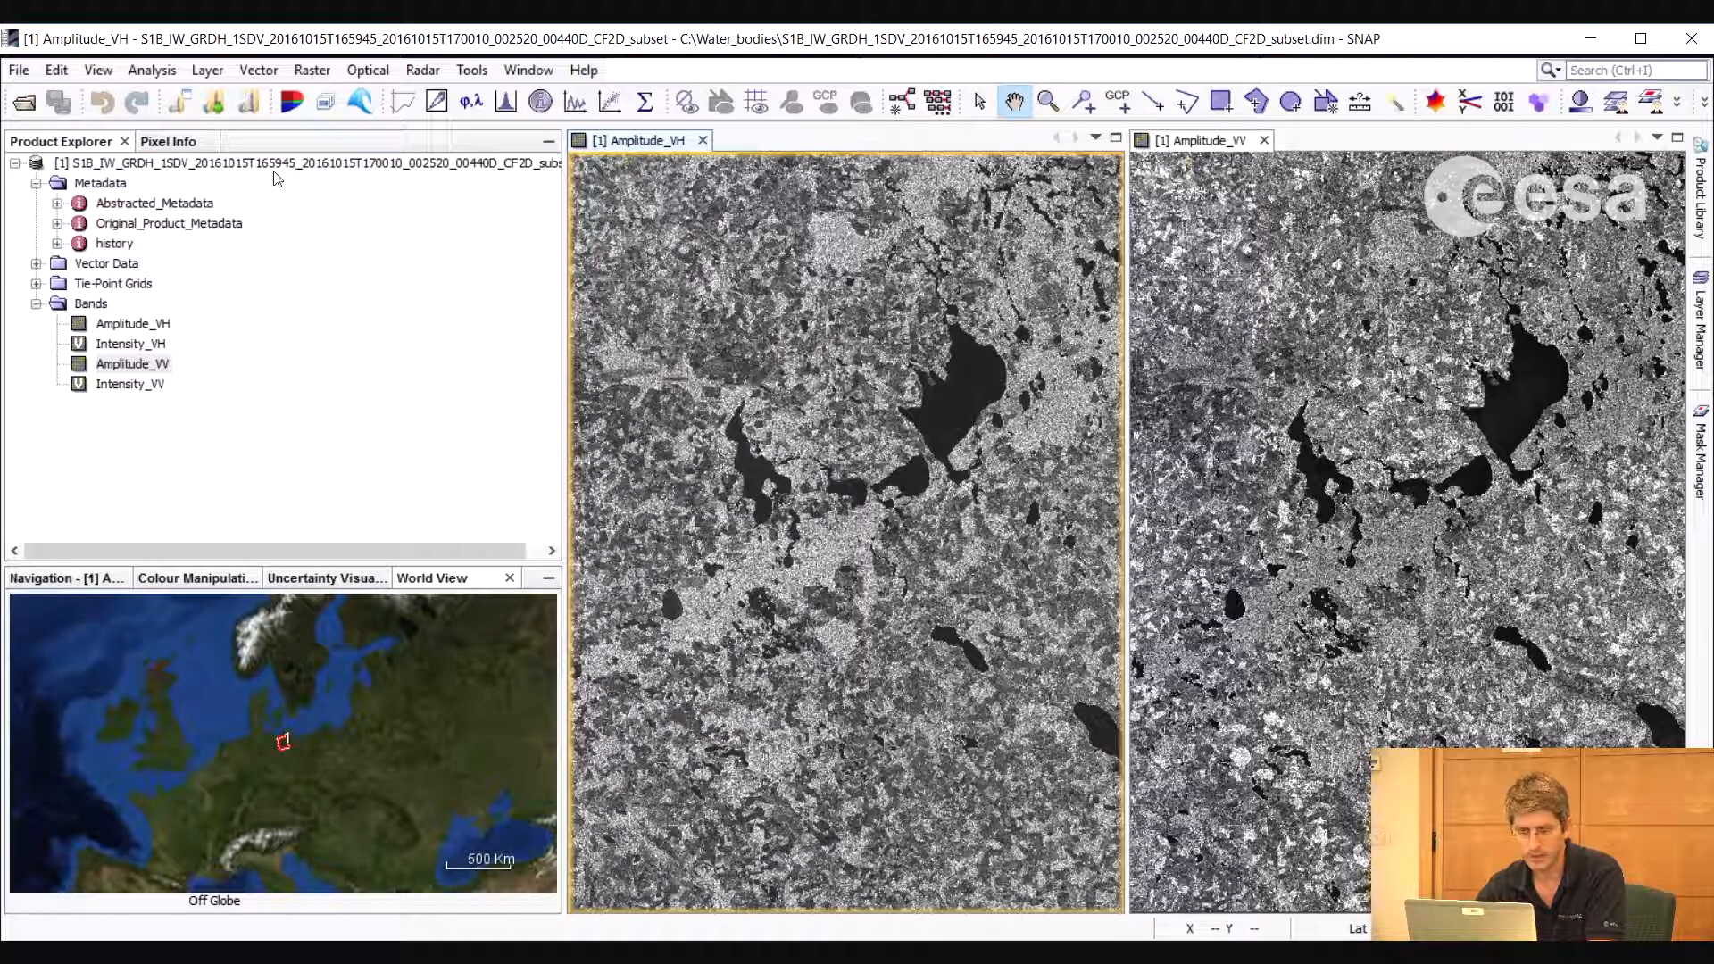
Calibrate the subset product with sigma0 band output, saving it as BEAM-DIMAP in C:\Water_bodies\out and opening it in SNAP
{"action": "left_click", "coordinate": [429, 72]}
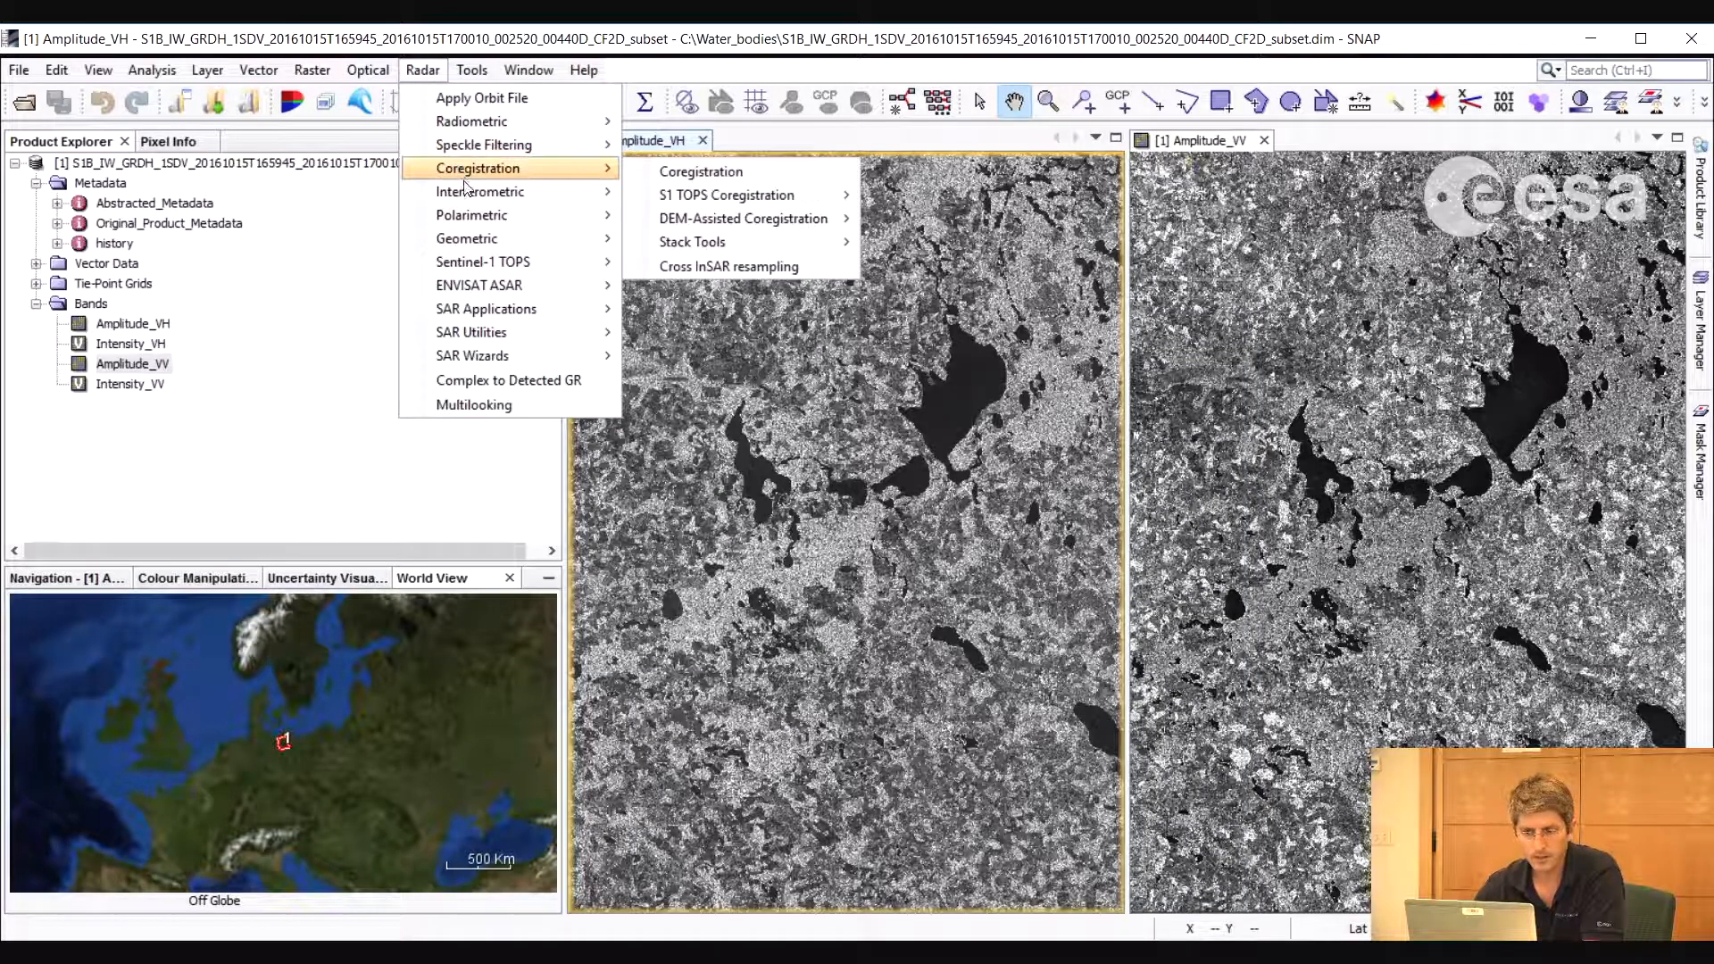
{"action": "mouse_move", "coordinate": [468, 130]}
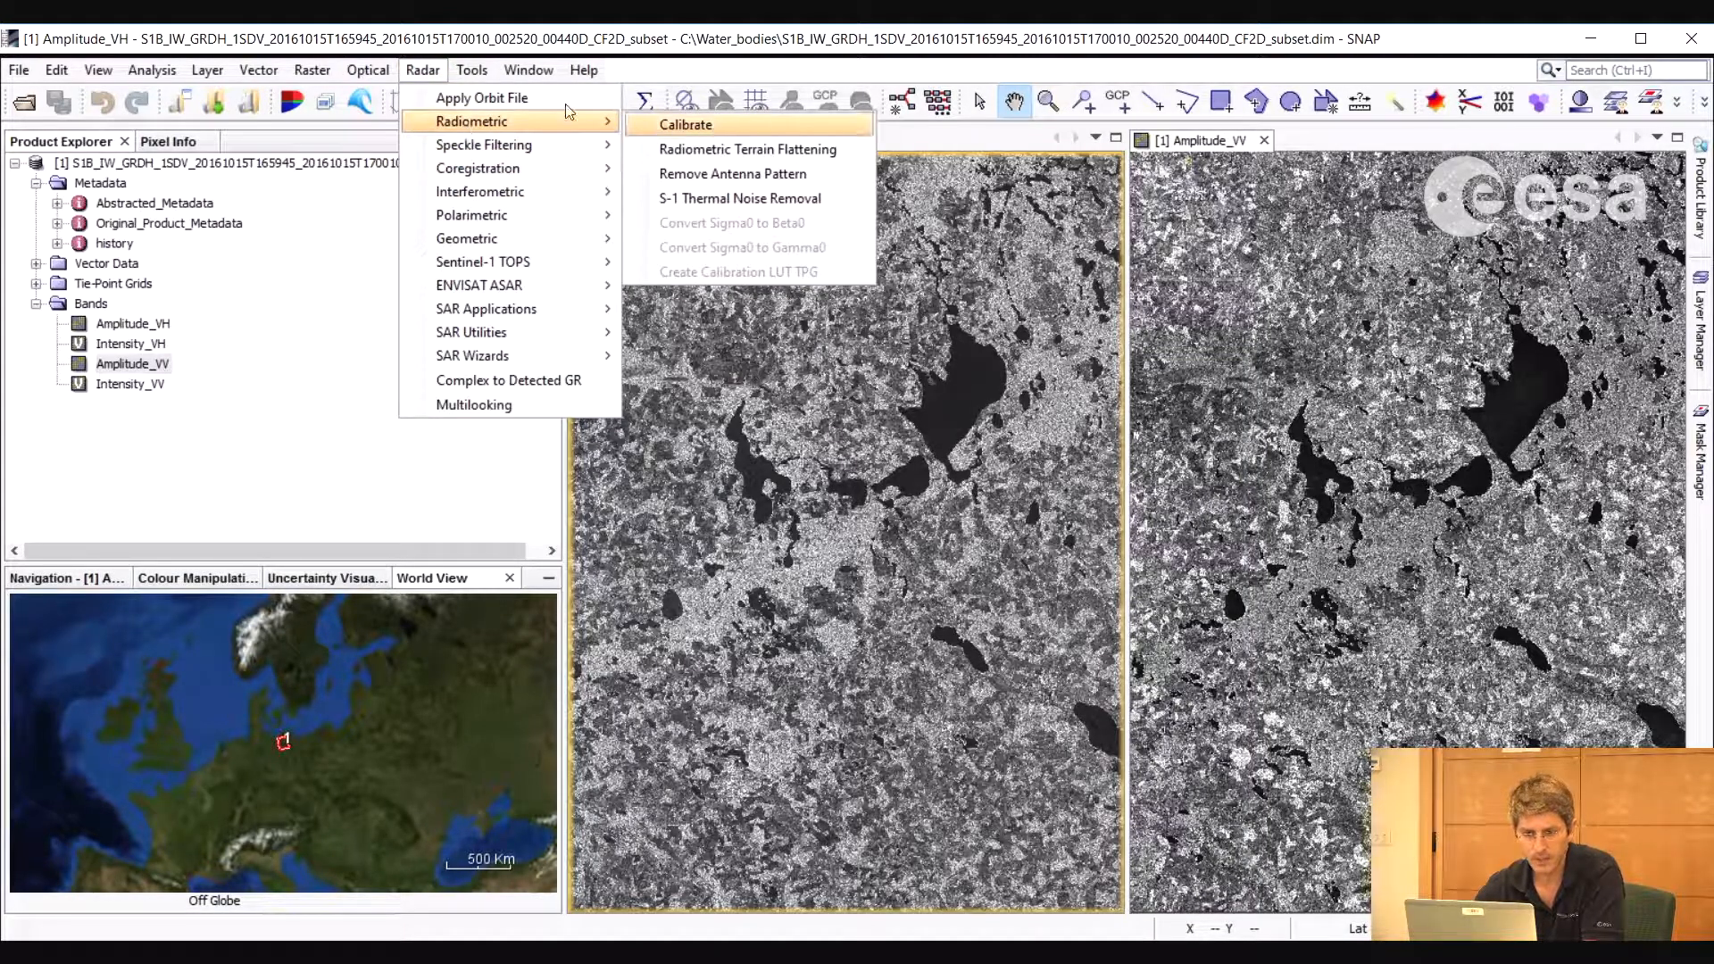
{"action": "left_click", "coordinate": [705, 125]}
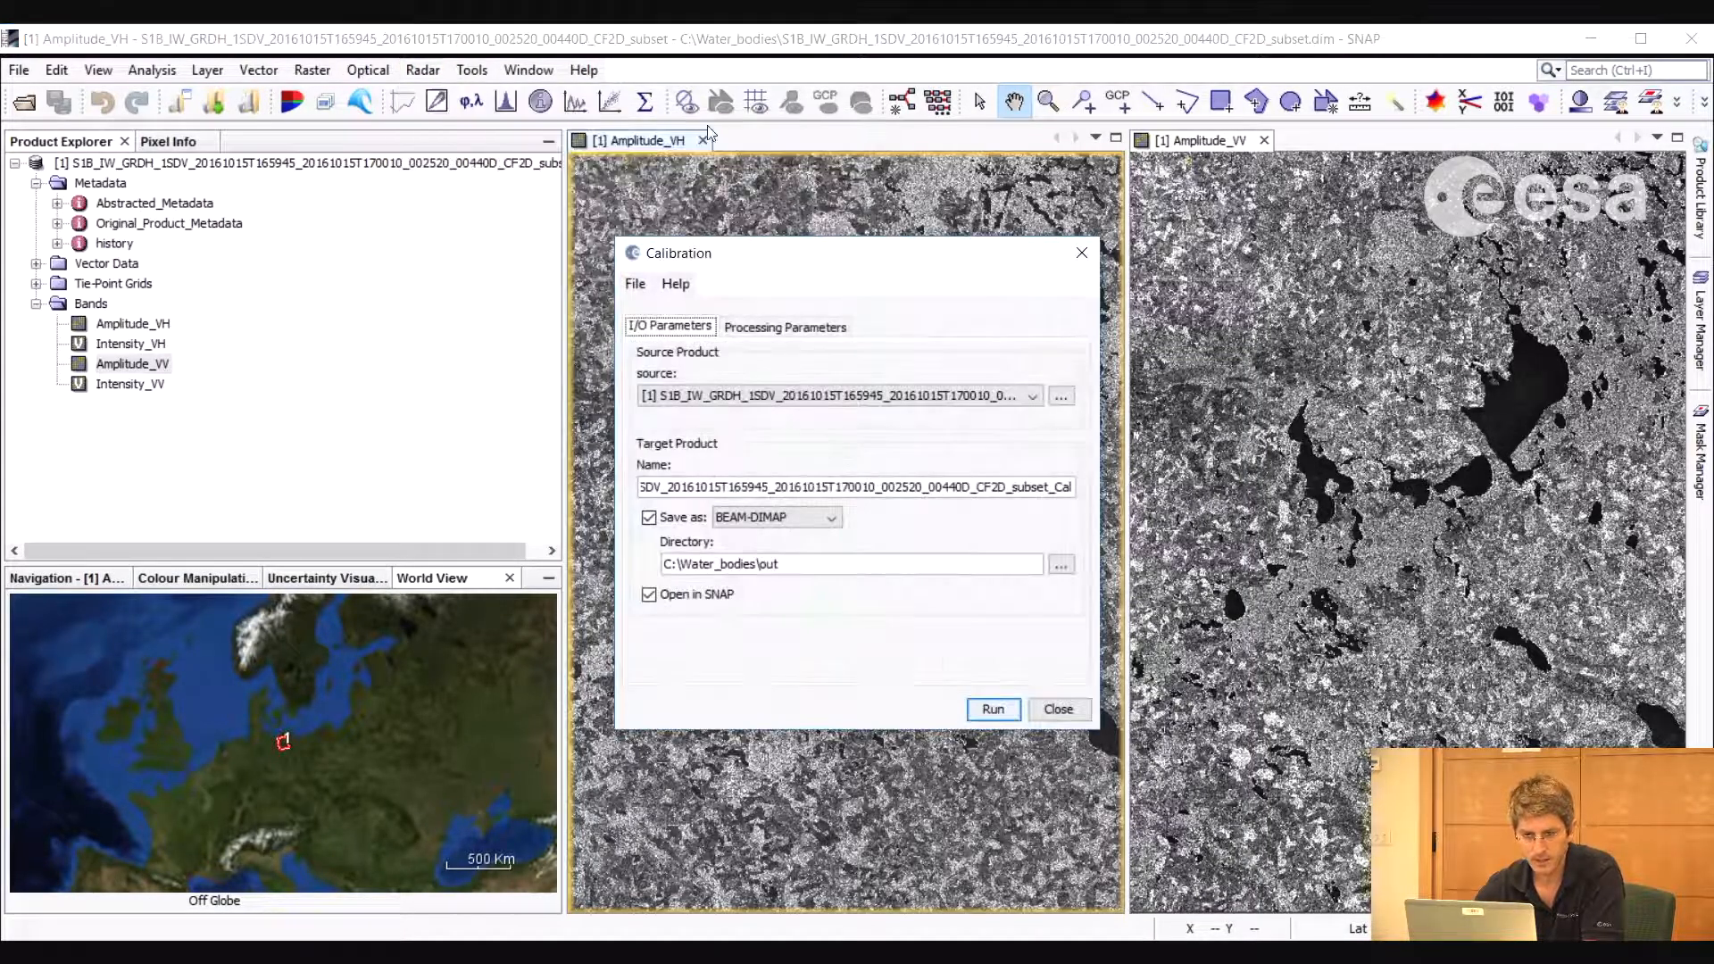
{"action": "left_click", "coordinate": [738, 329]}
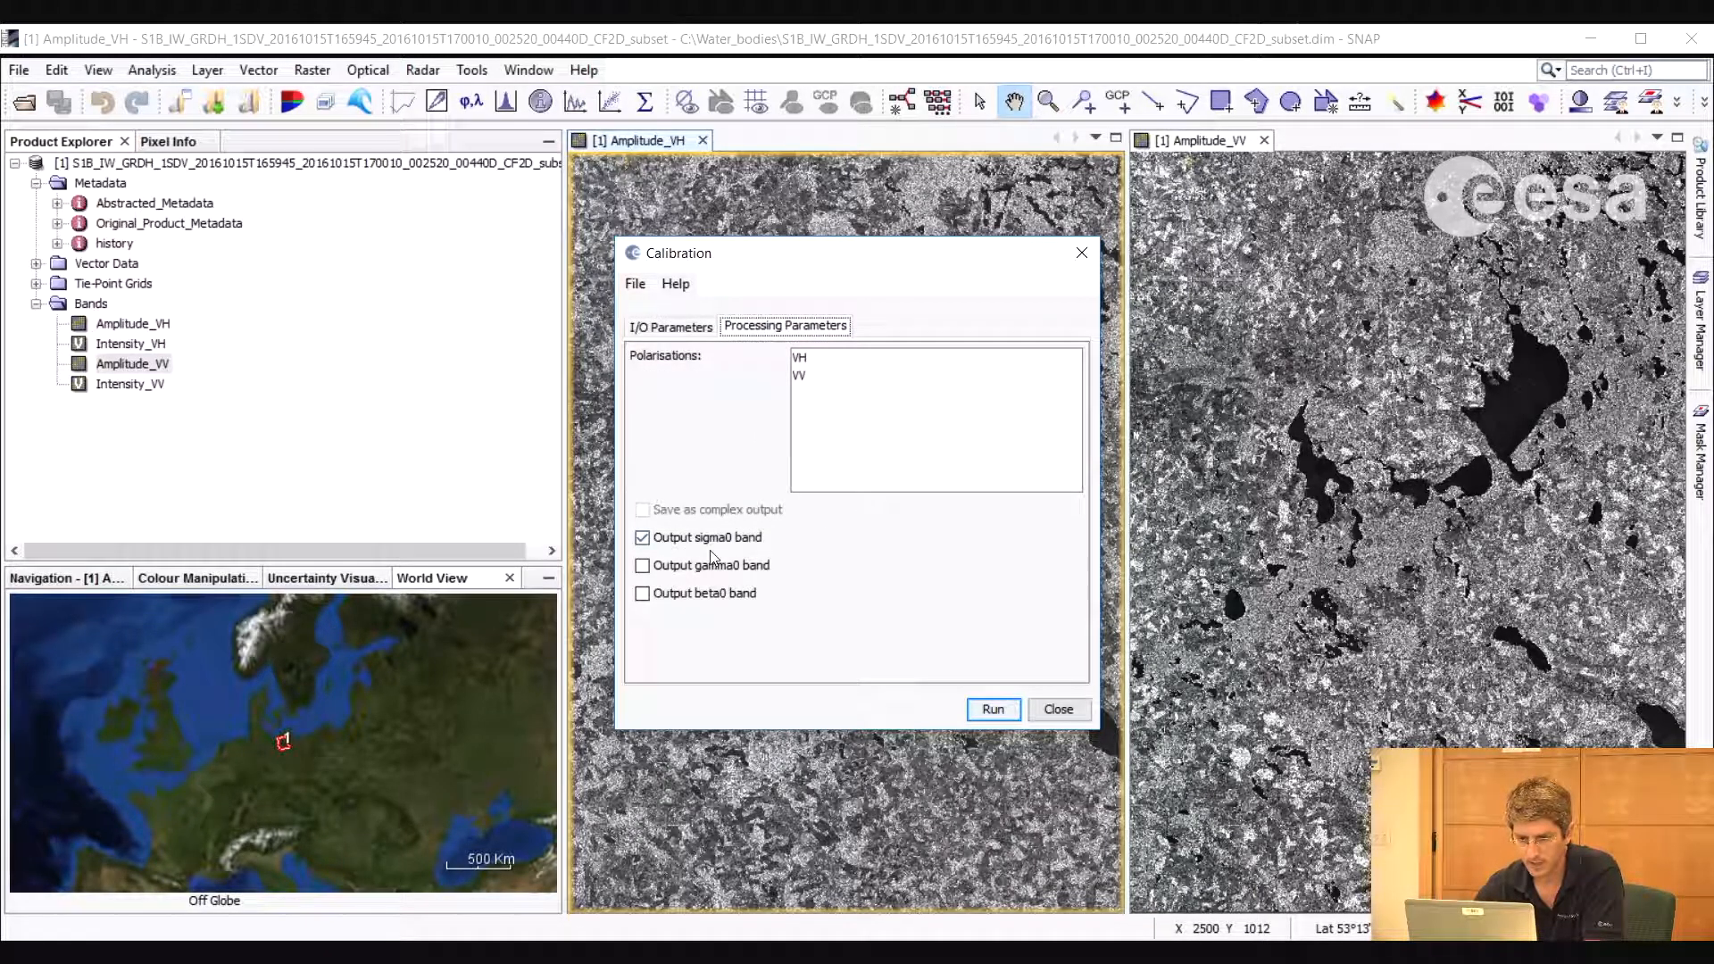
{"action": "left_click", "coordinate": [670, 326]}
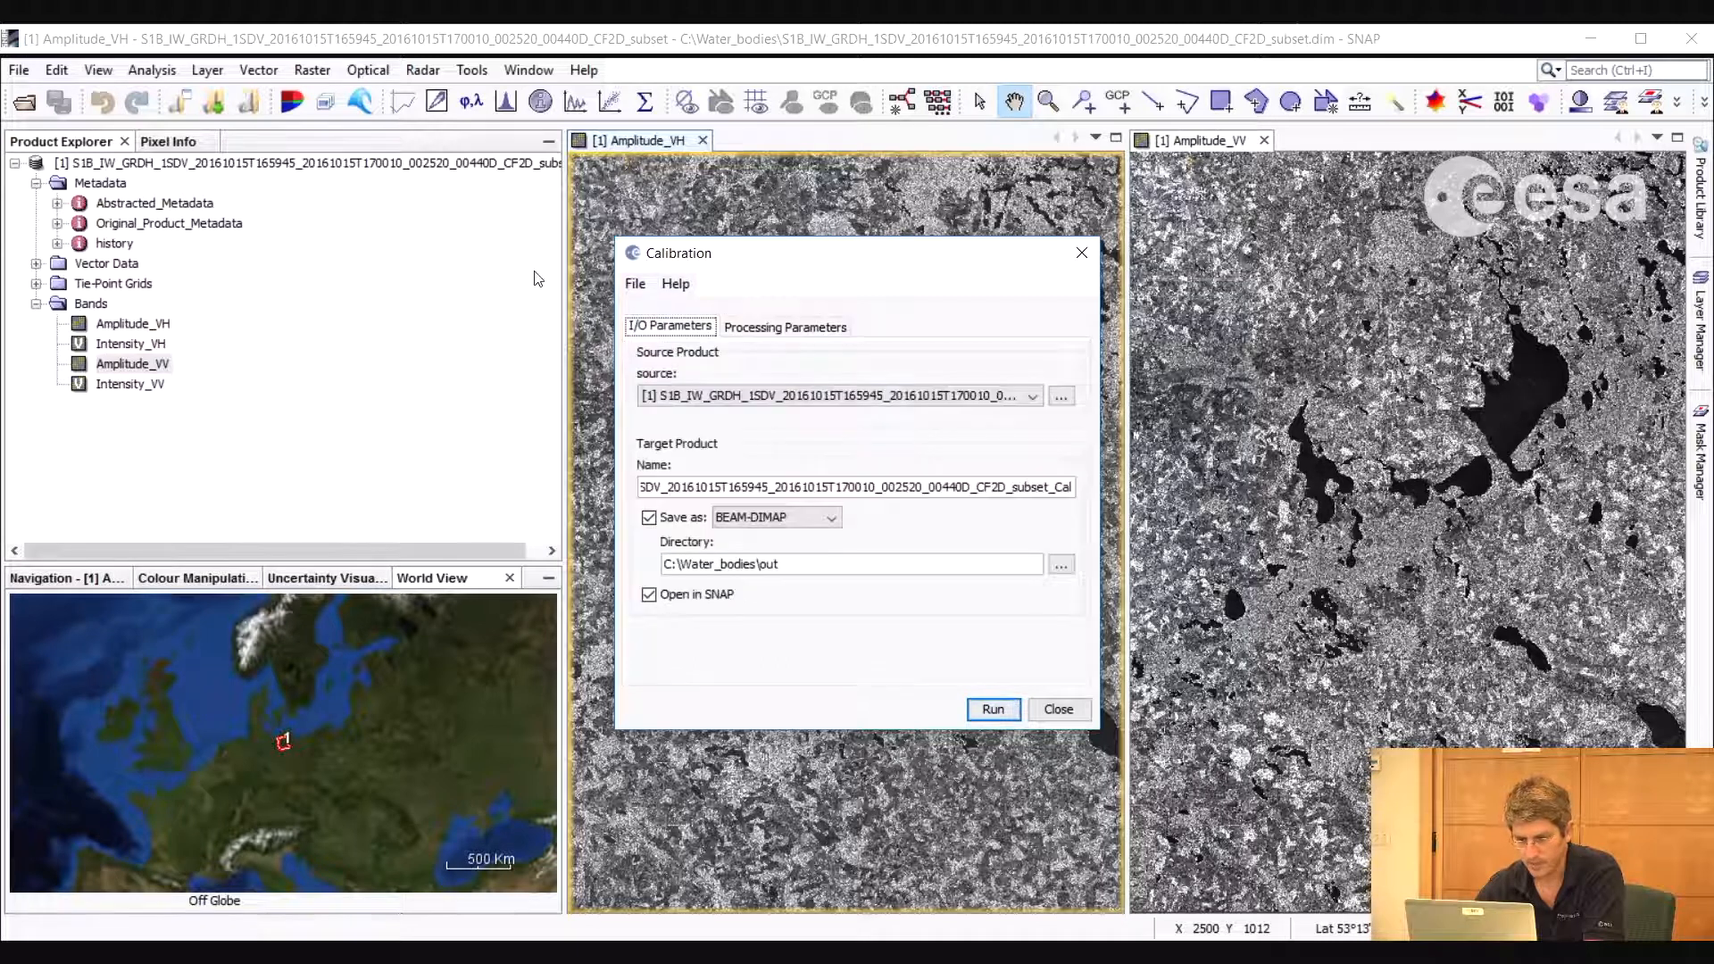
{"action": "left_click", "coordinate": [991, 710]}
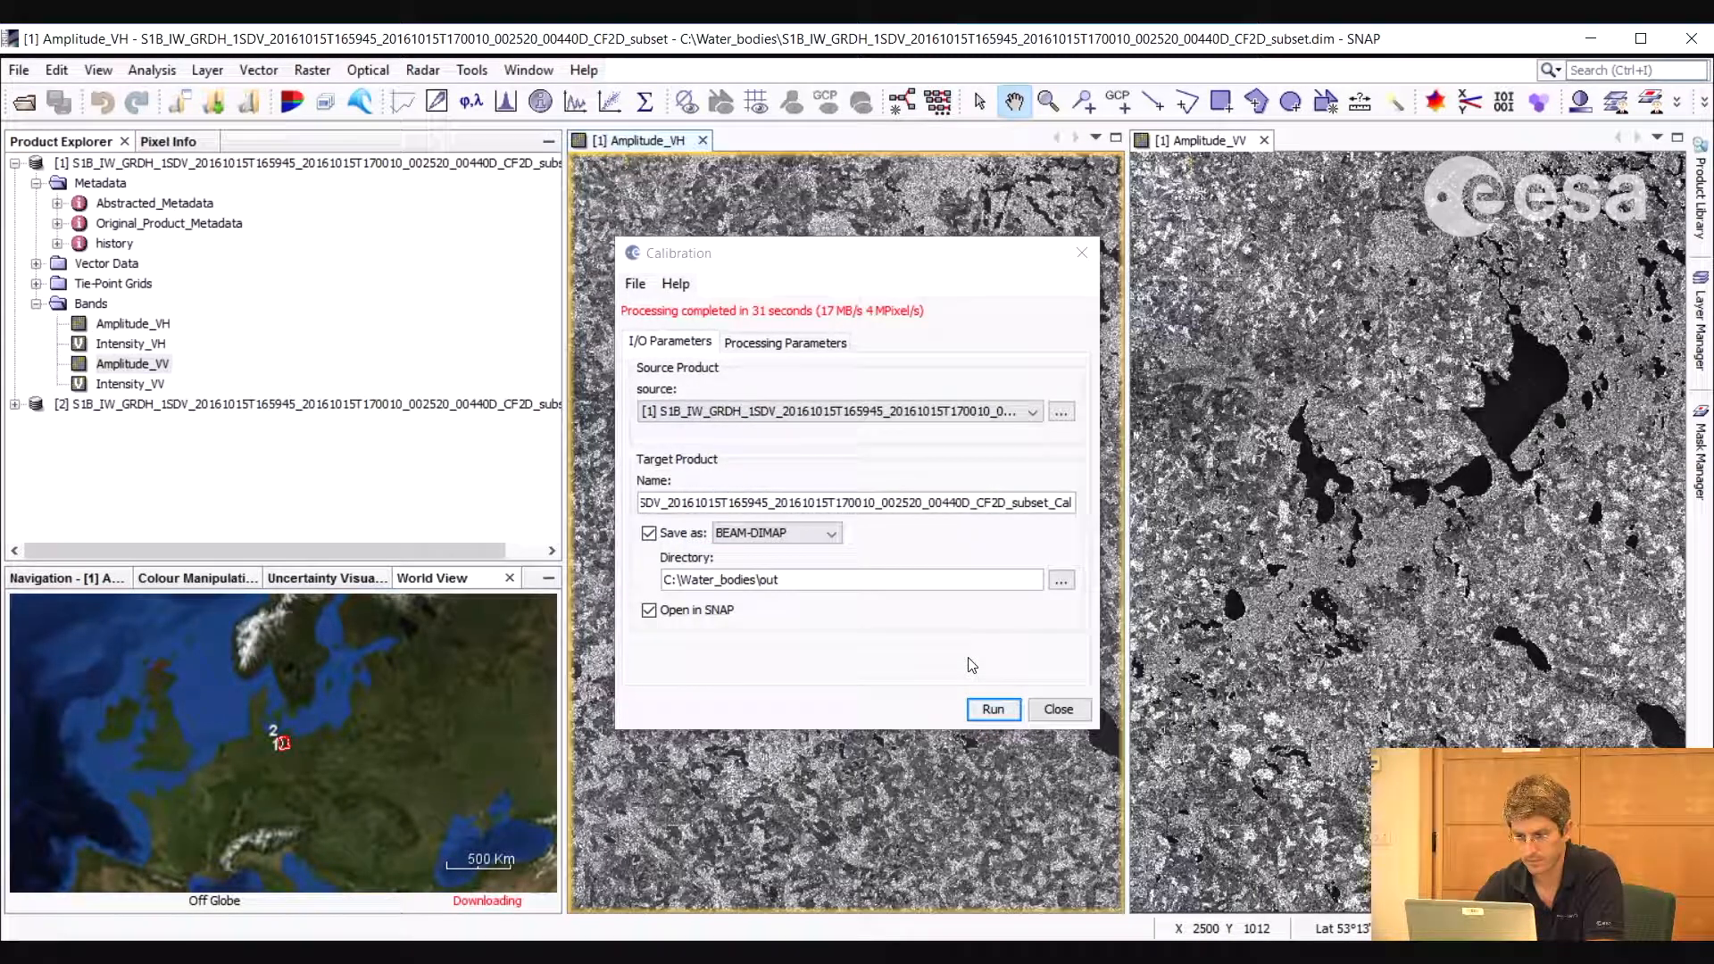
{"action": "left_click", "coordinate": [1056, 709]}
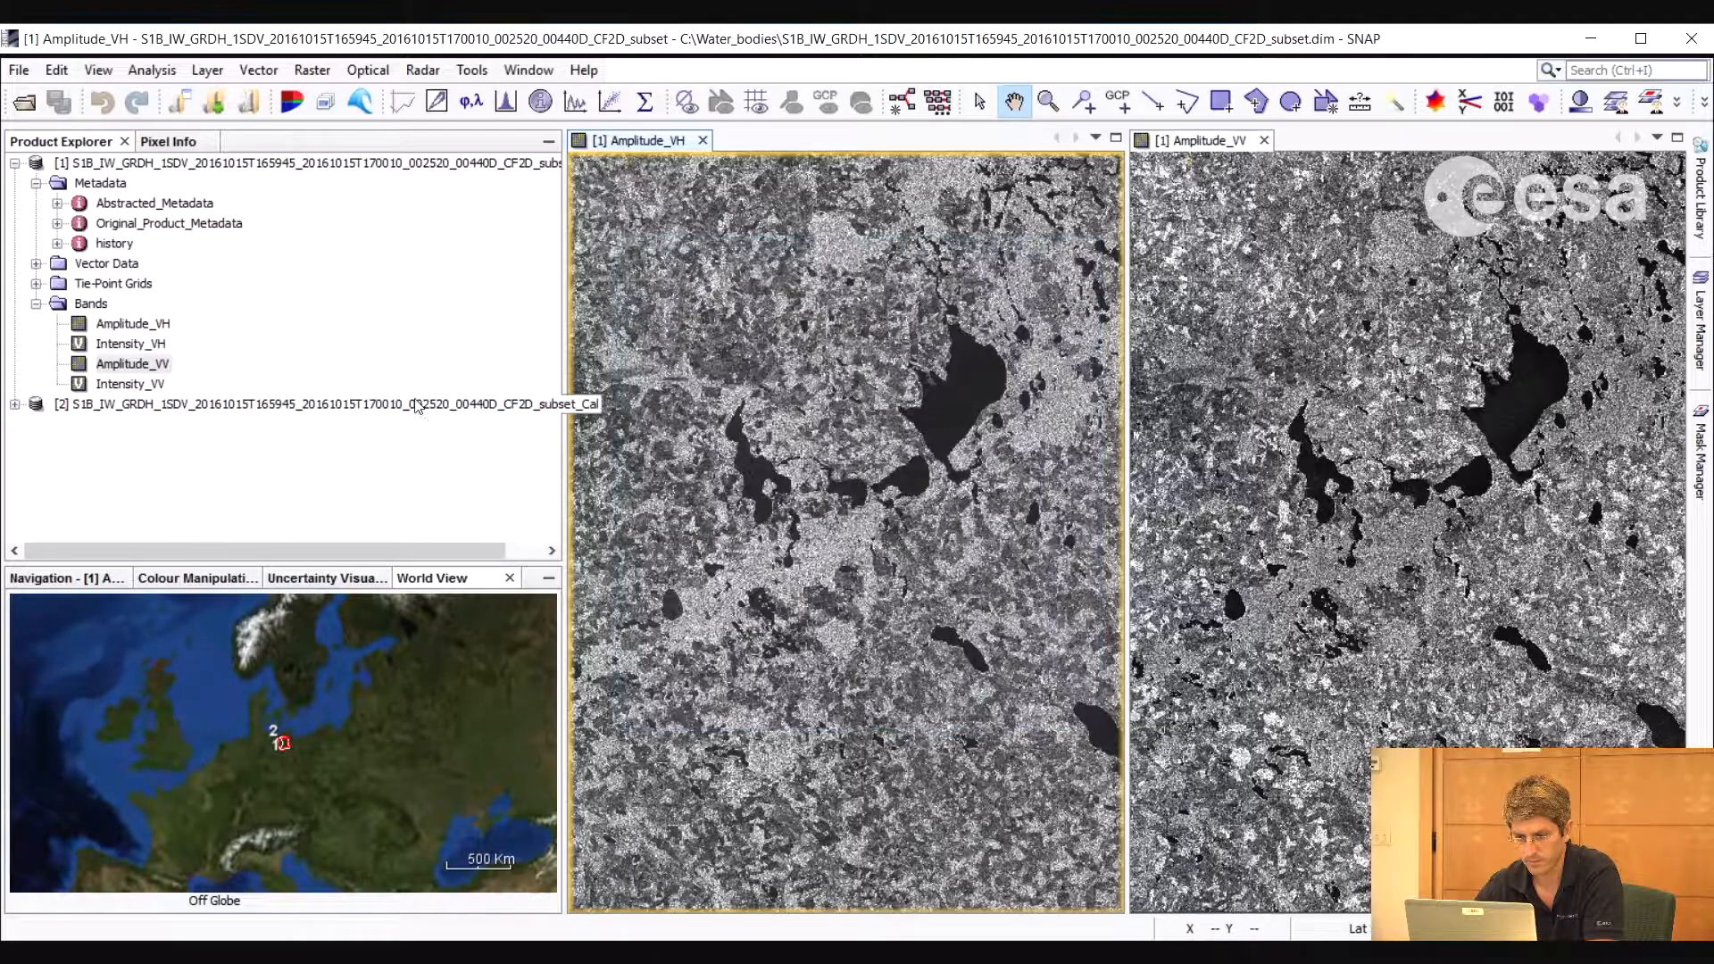
Apply the Single Product Speckle Filter to the calibrated product, using the Lee filter with X and Y sizes of 5
{"action": "left_click", "coordinate": [419, 406]}
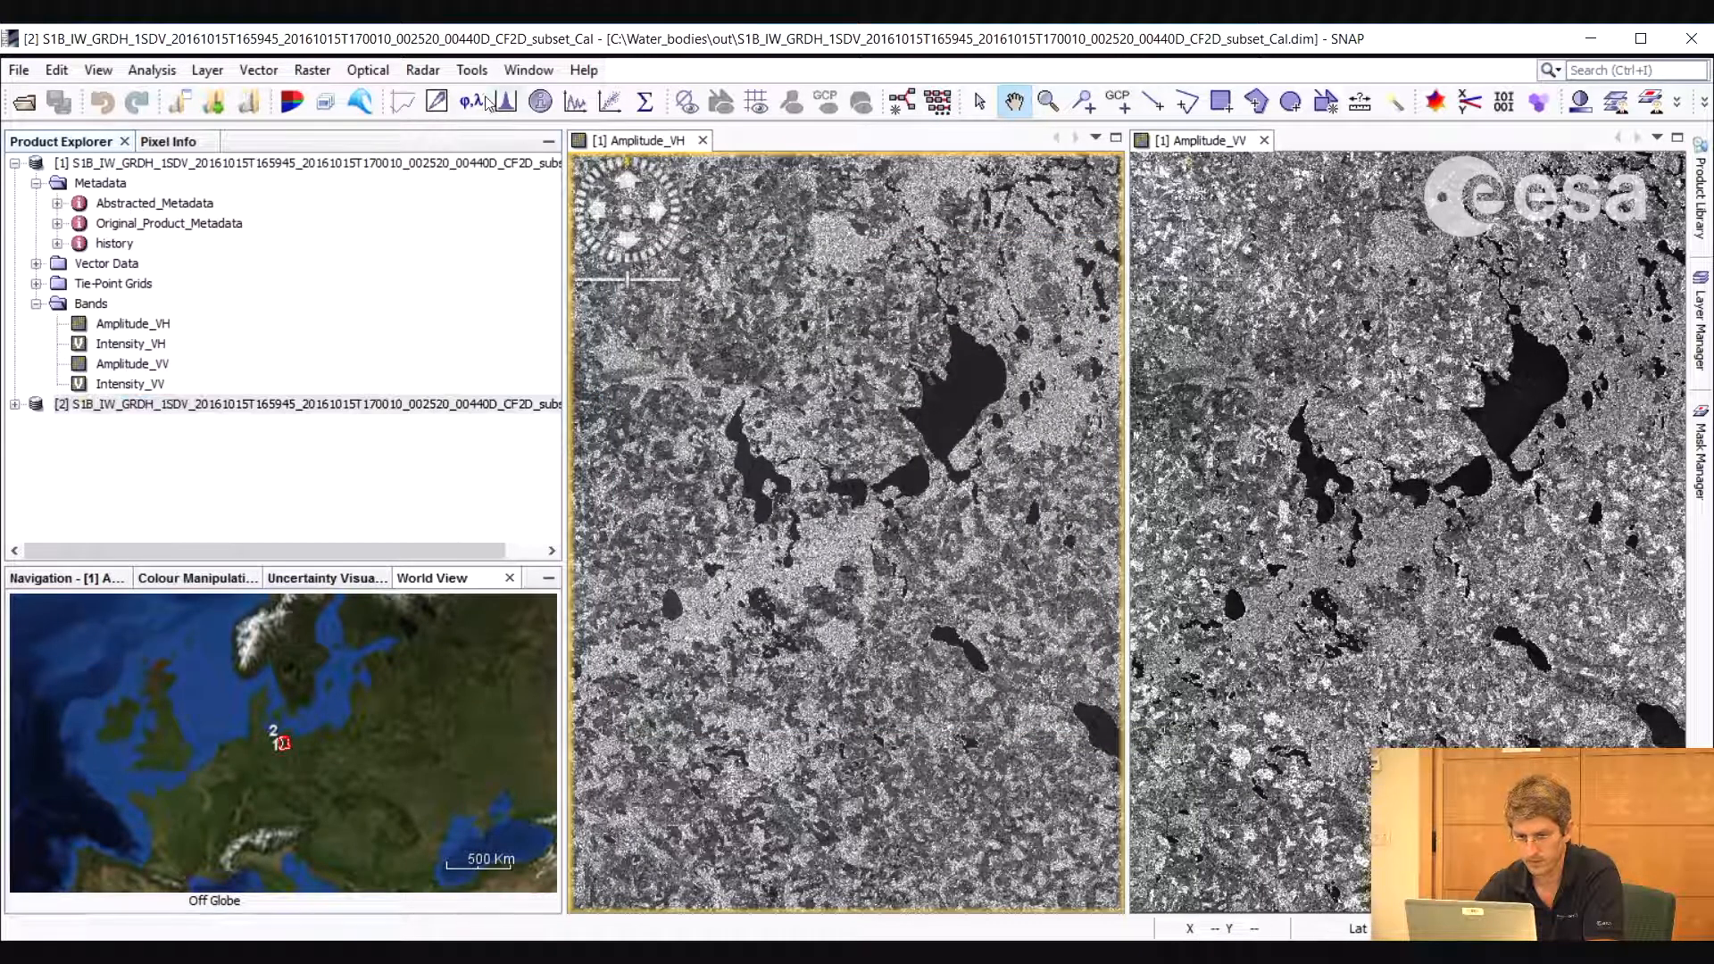
{"action": "left_click", "coordinate": [422, 70]}
{"action": "mouse_move", "coordinate": [469, 123]}
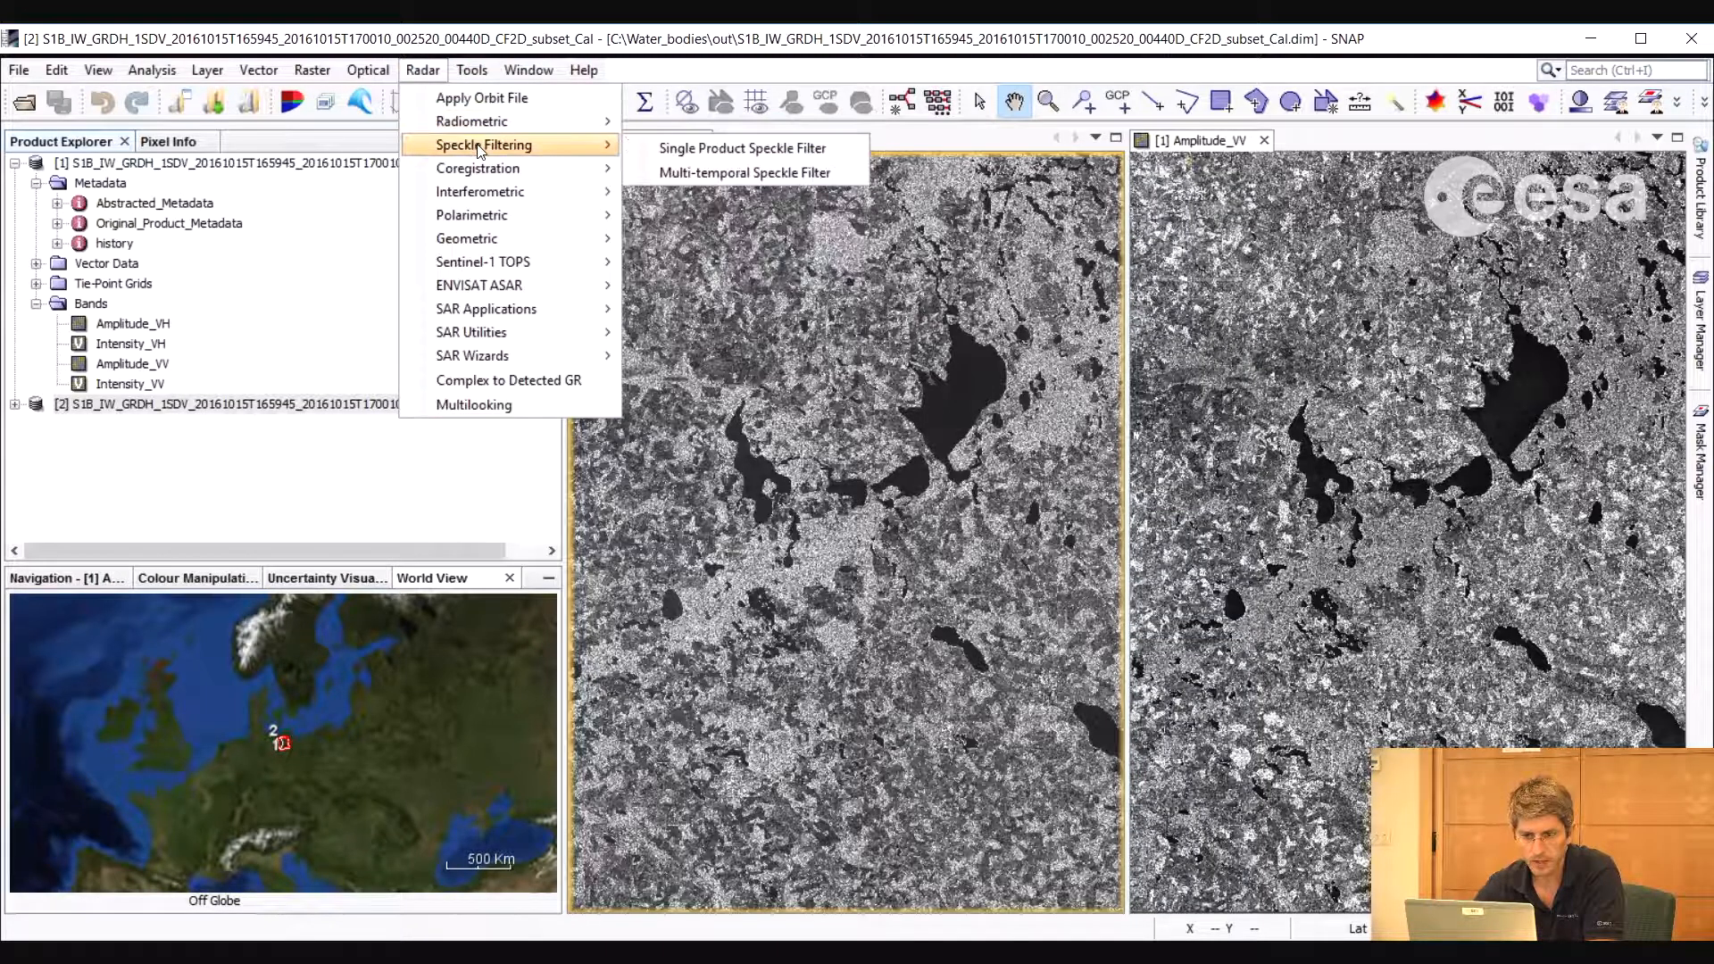
{"action": "left_click", "coordinate": [699, 151]}
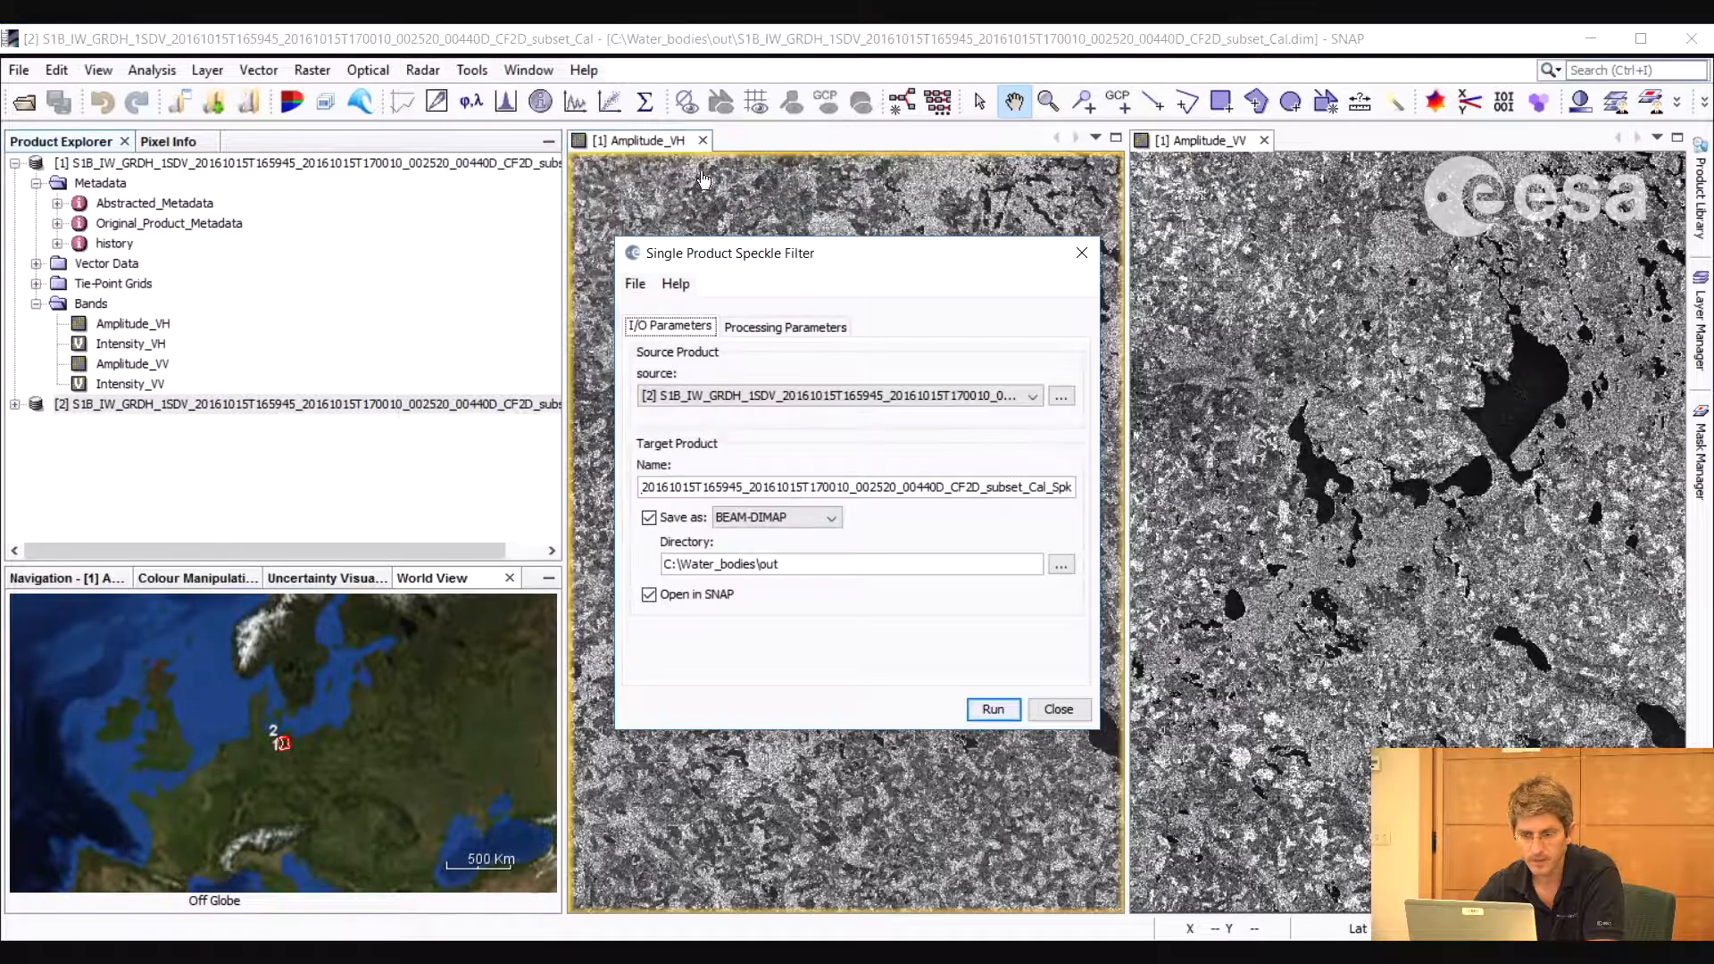
{"action": "left_click", "coordinate": [785, 327]}
{"action": "left_click", "coordinate": [893, 506]}
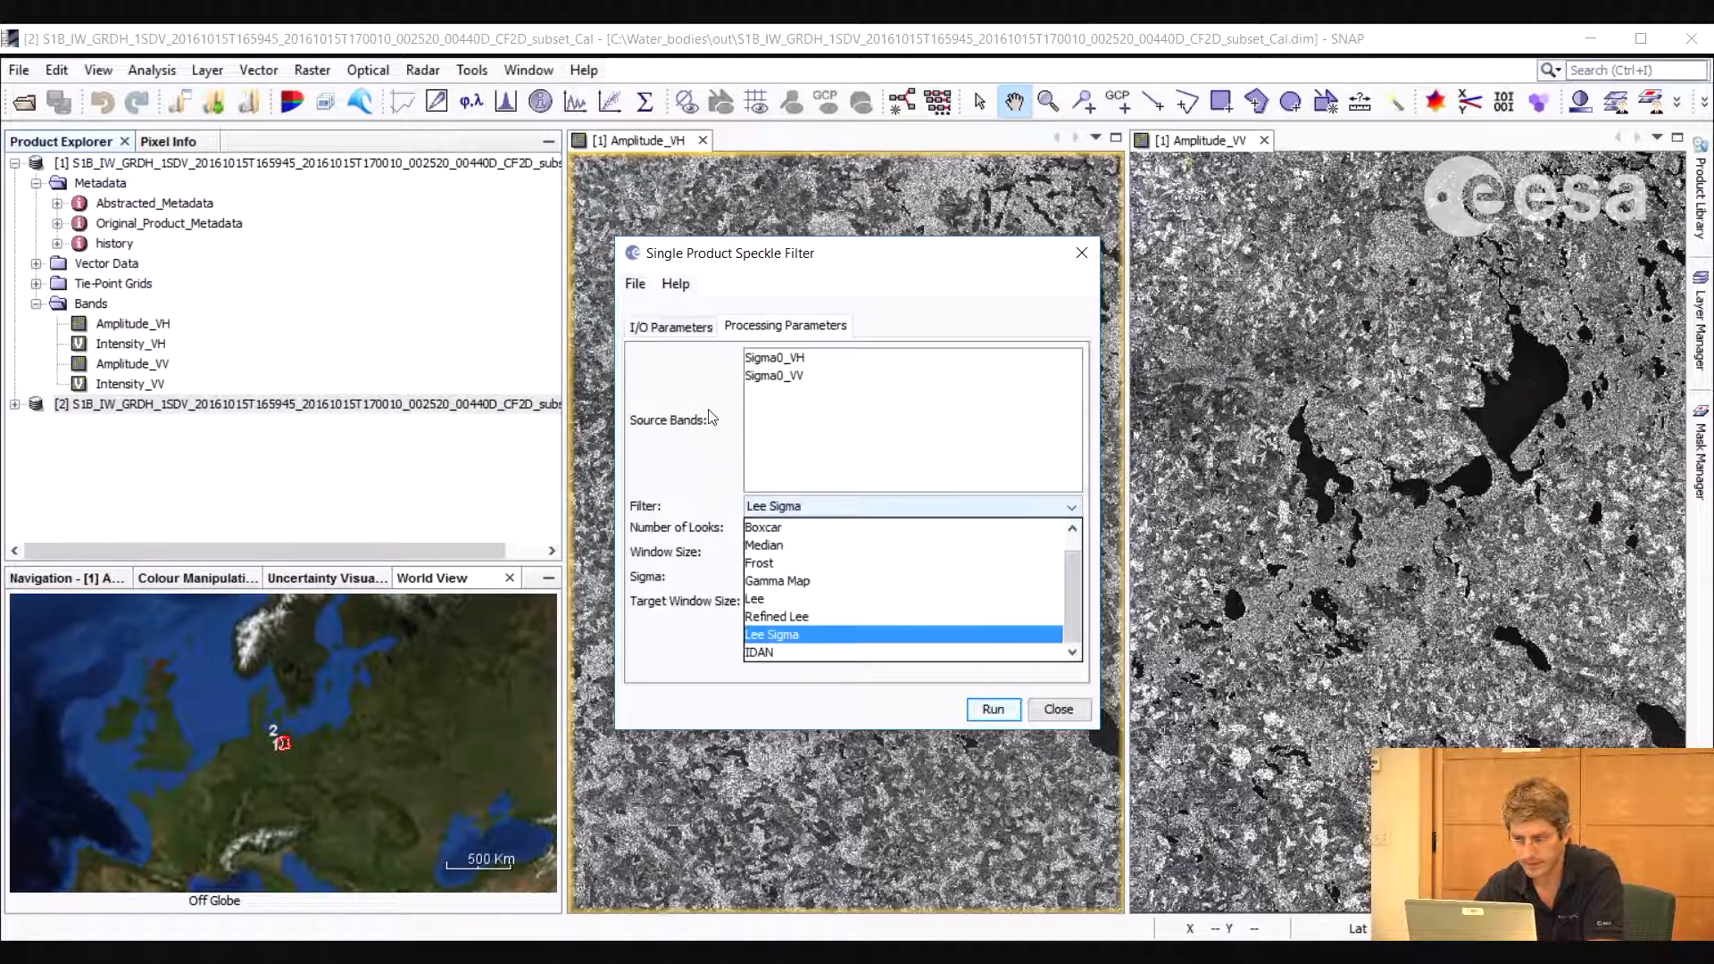
{"action": "left_click", "coordinate": [781, 600]}
{"action": "double_click", "coordinate": [835, 532]}
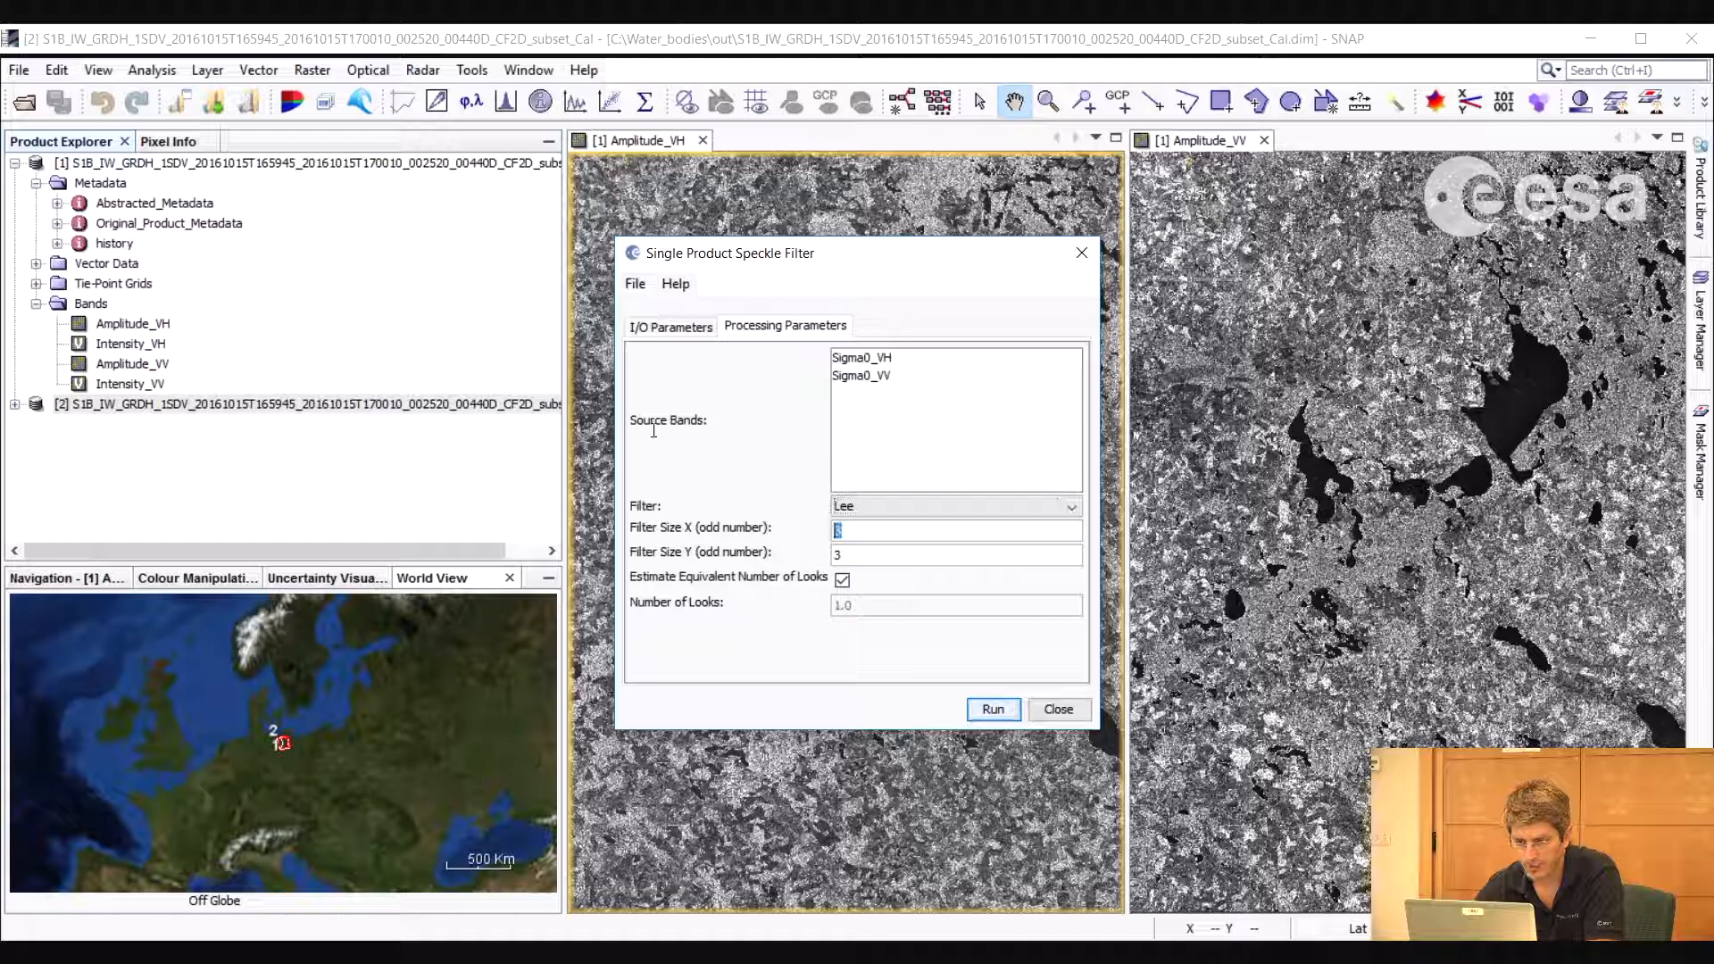
{"action": "type", "text": "55"}
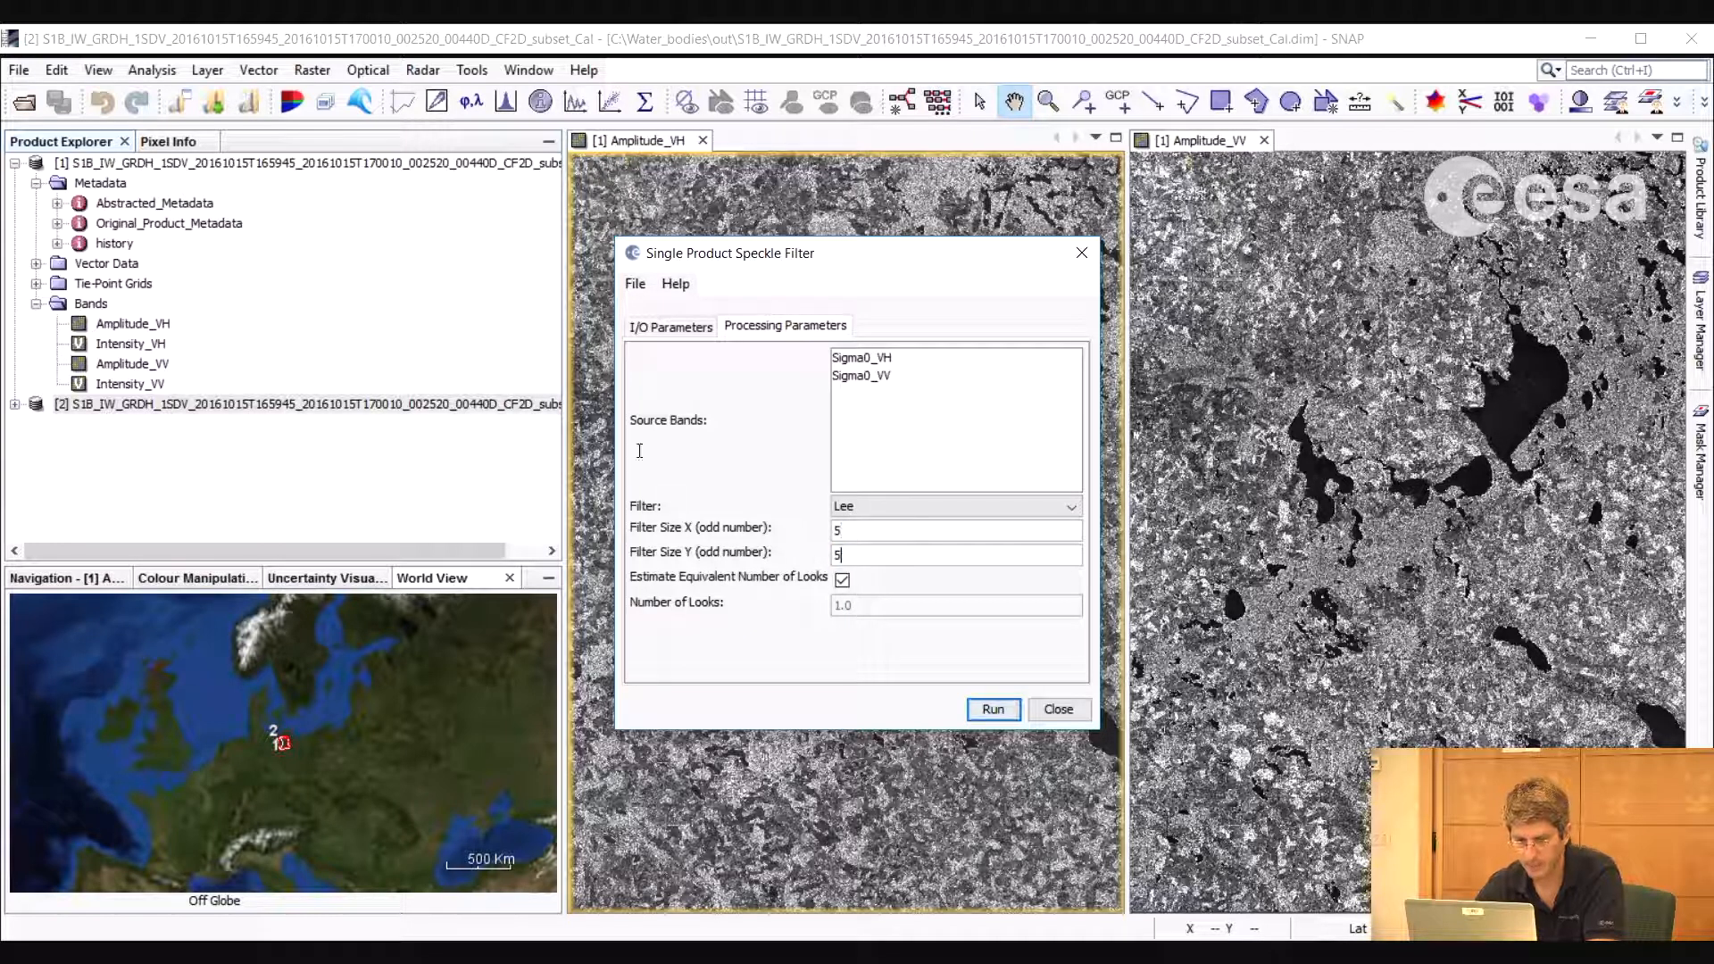
{"action": "left_click", "coordinate": [681, 329]}
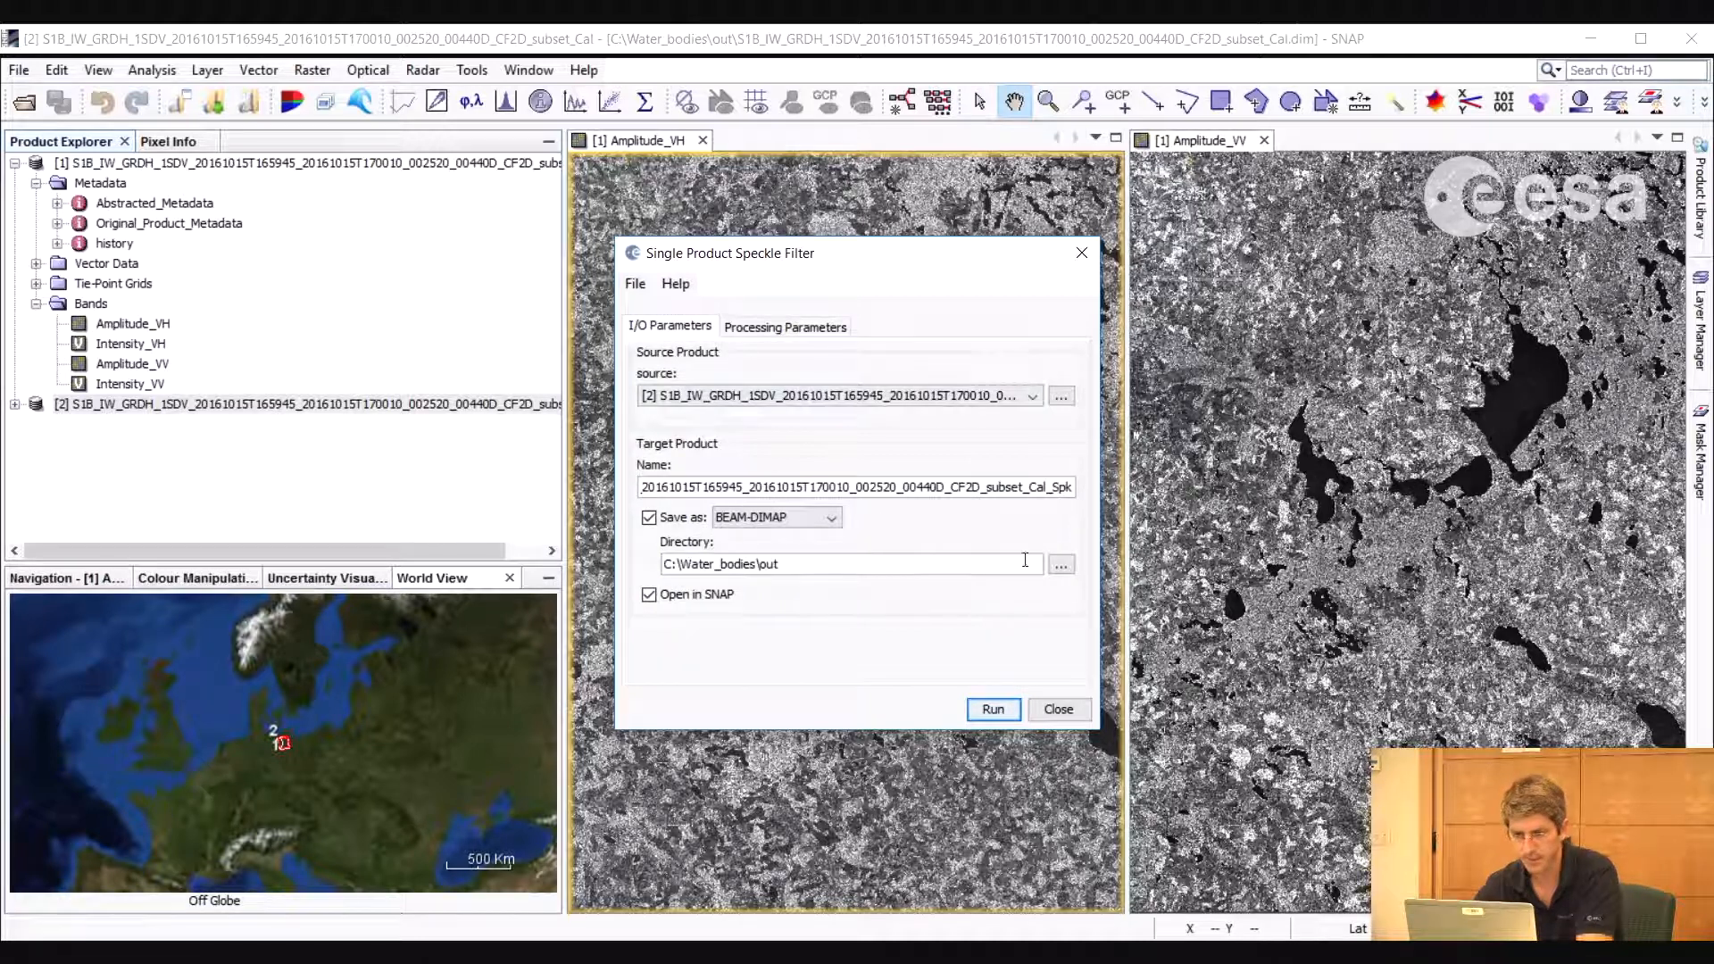
{"action": "left_click", "coordinate": [995, 710]}
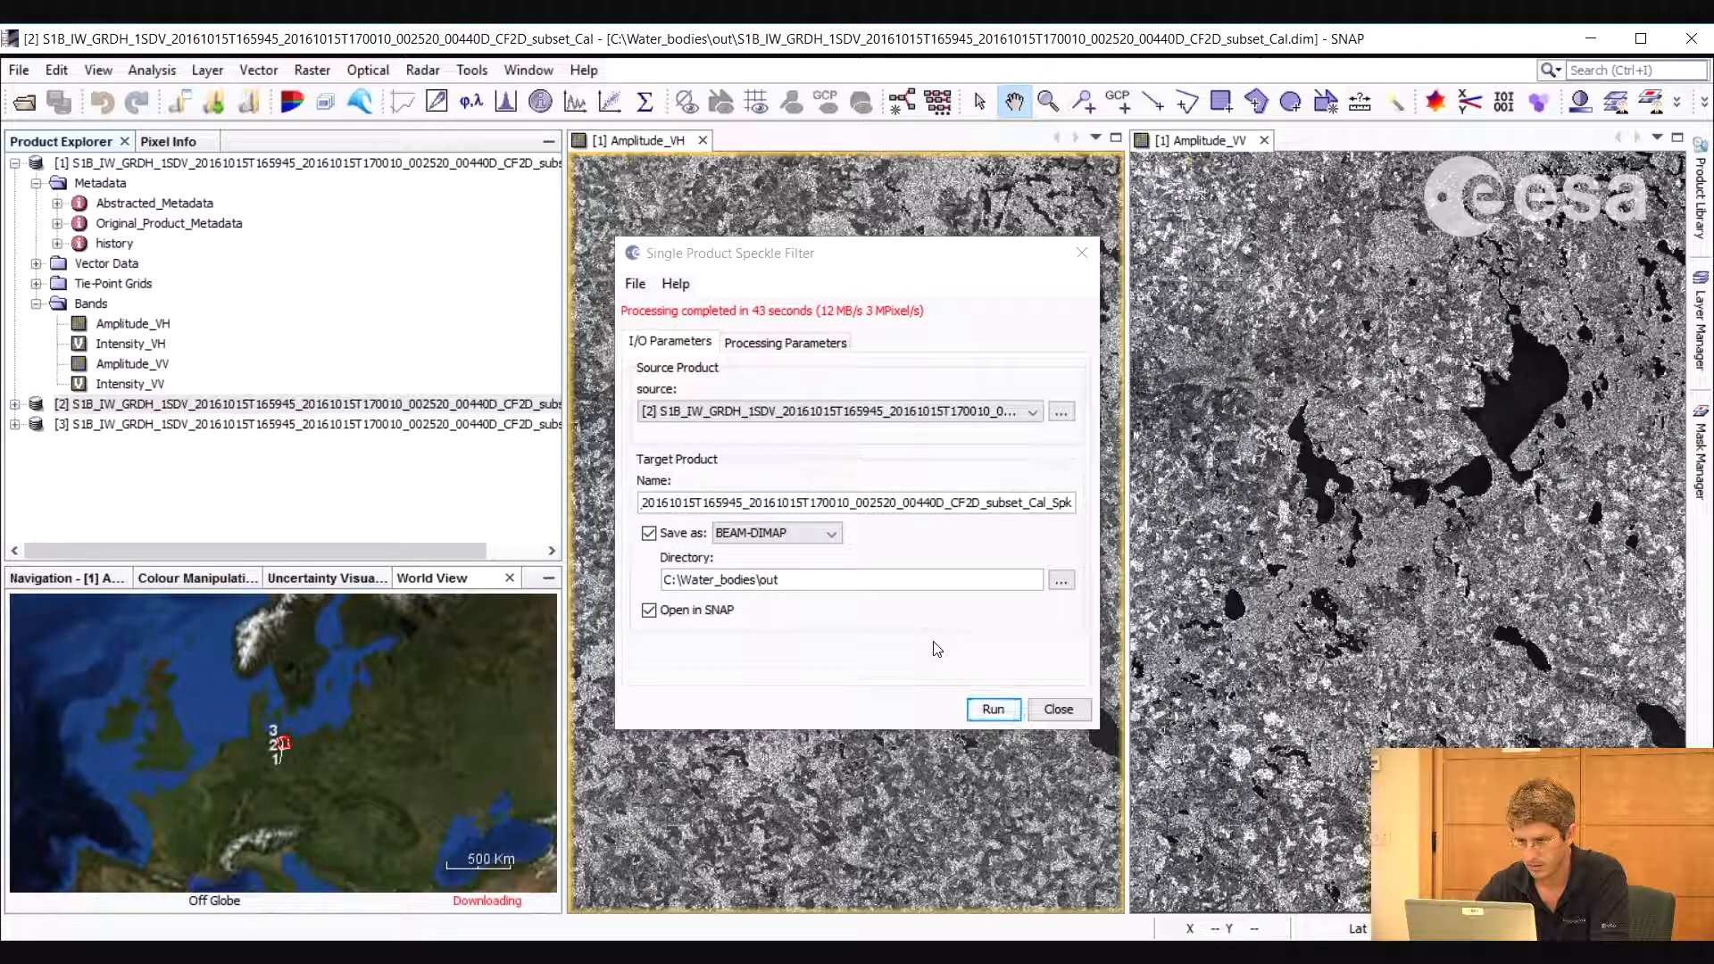
{"action": "left_click", "coordinate": [1058, 709]}
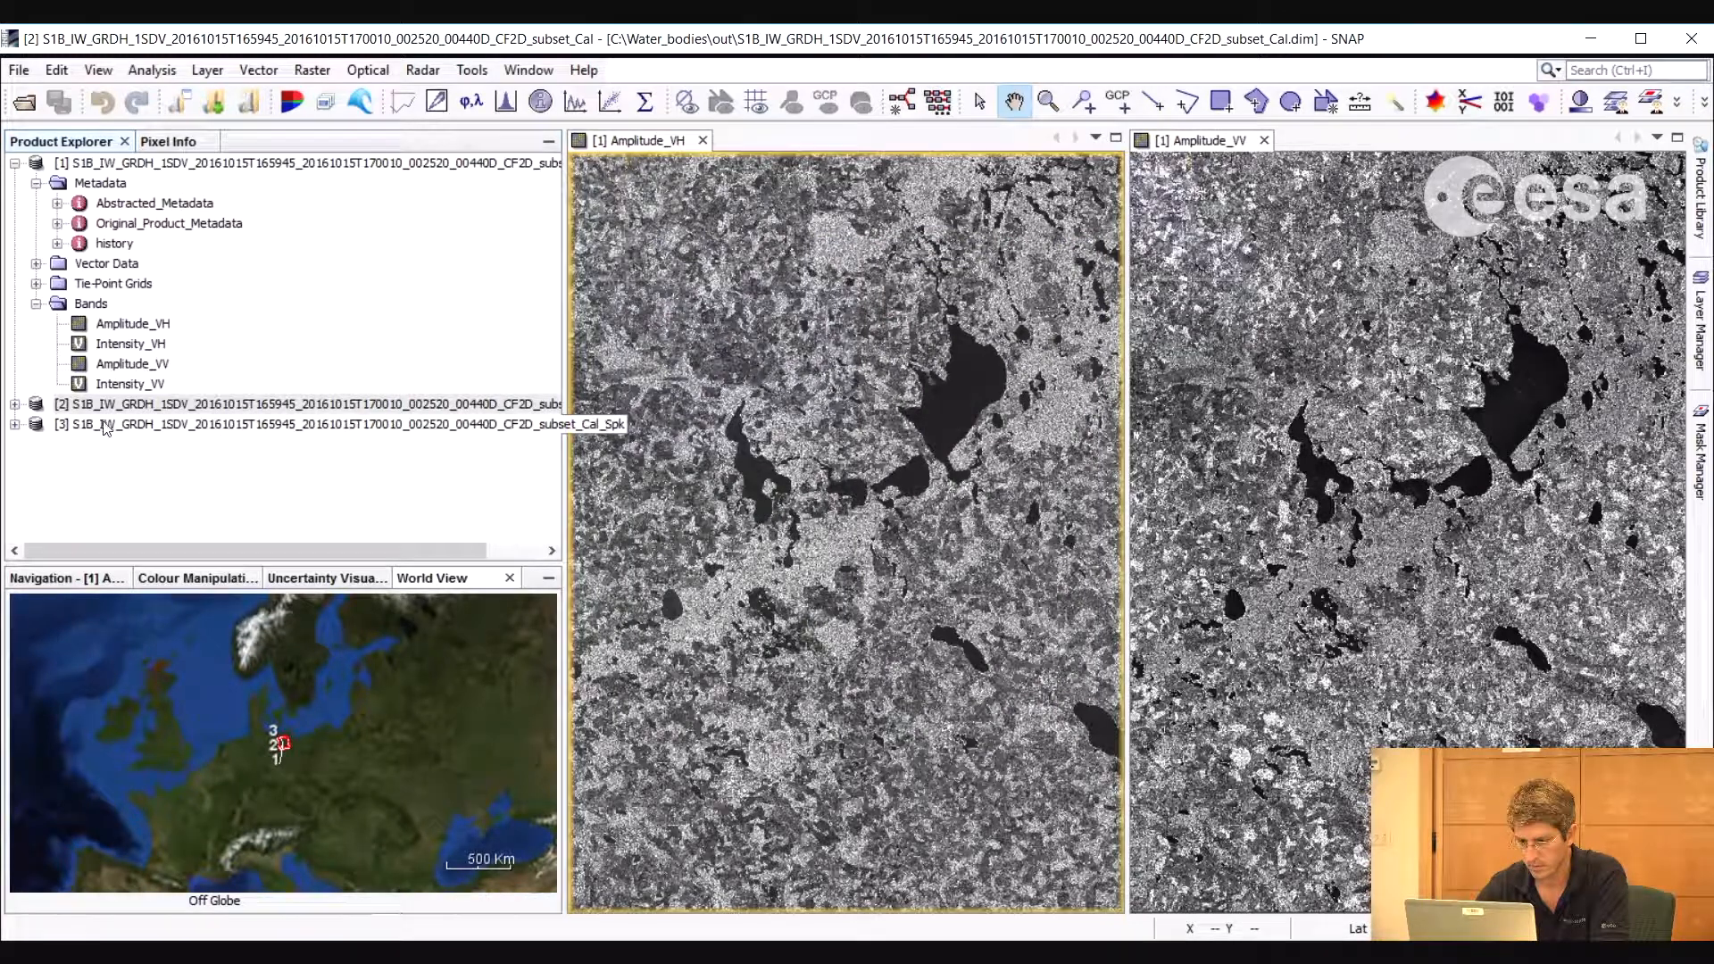
Close both amplitude image views and expand the band lists of the calibrated and speckle-filtered products
{"action": "left_click", "coordinate": [56, 425]}
{"action": "left_click", "coordinate": [15, 424]}
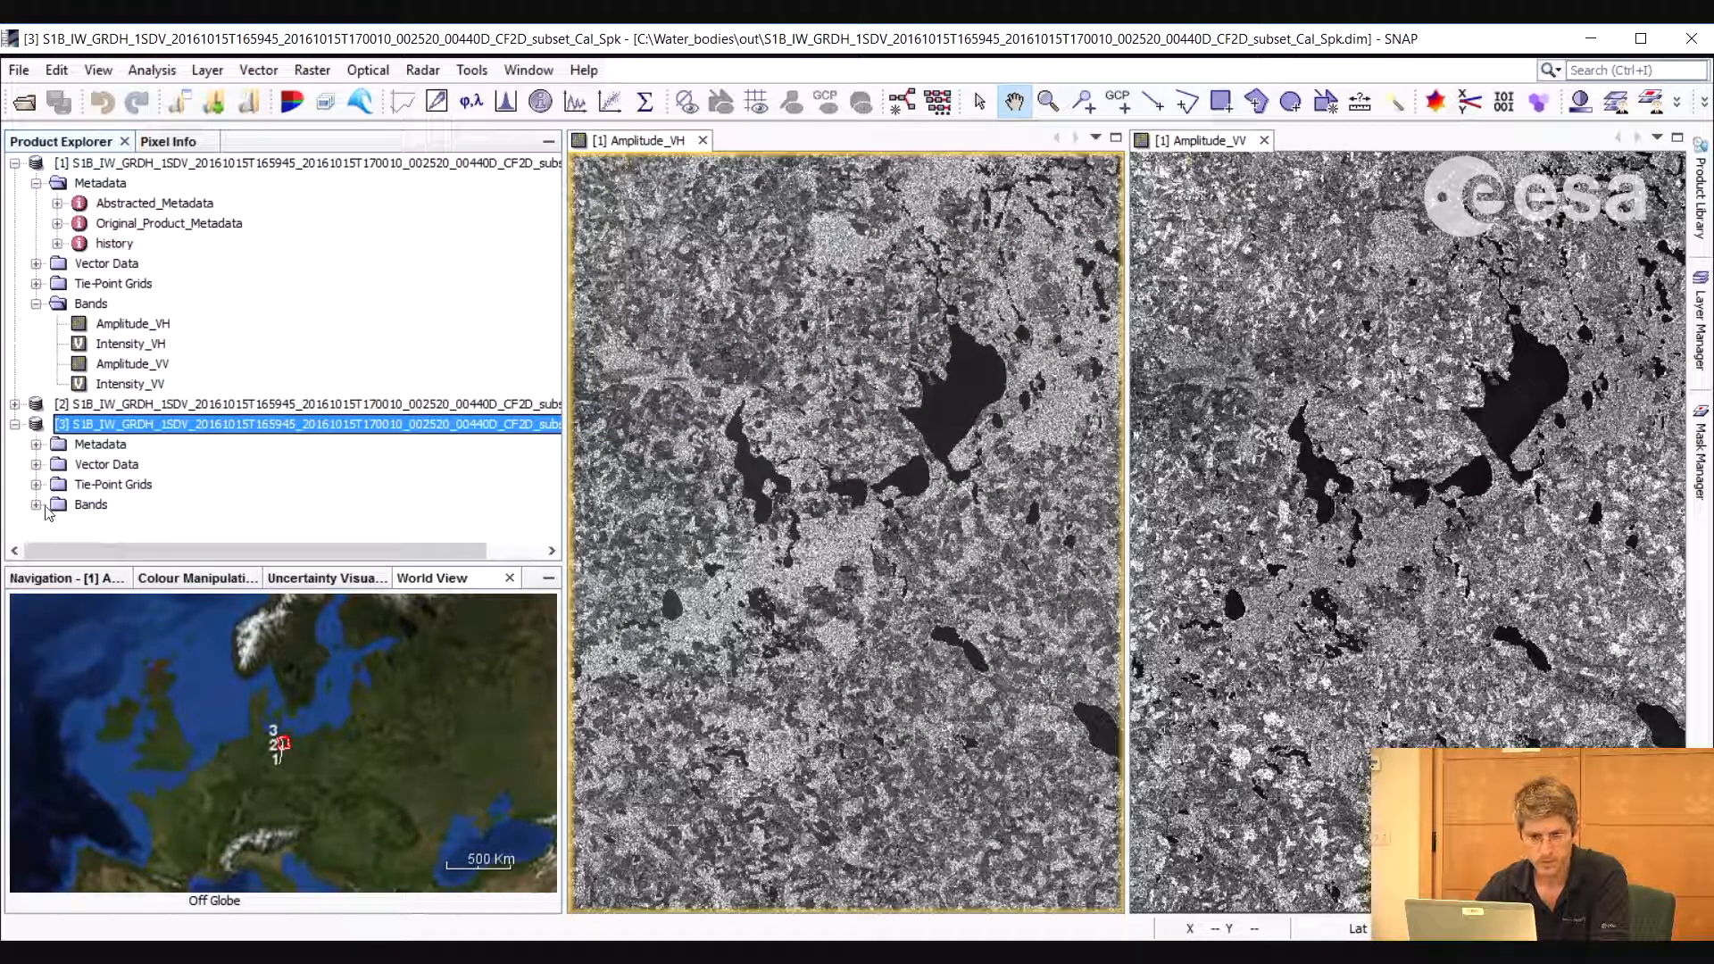
{"action": "left_click", "coordinate": [35, 505]}
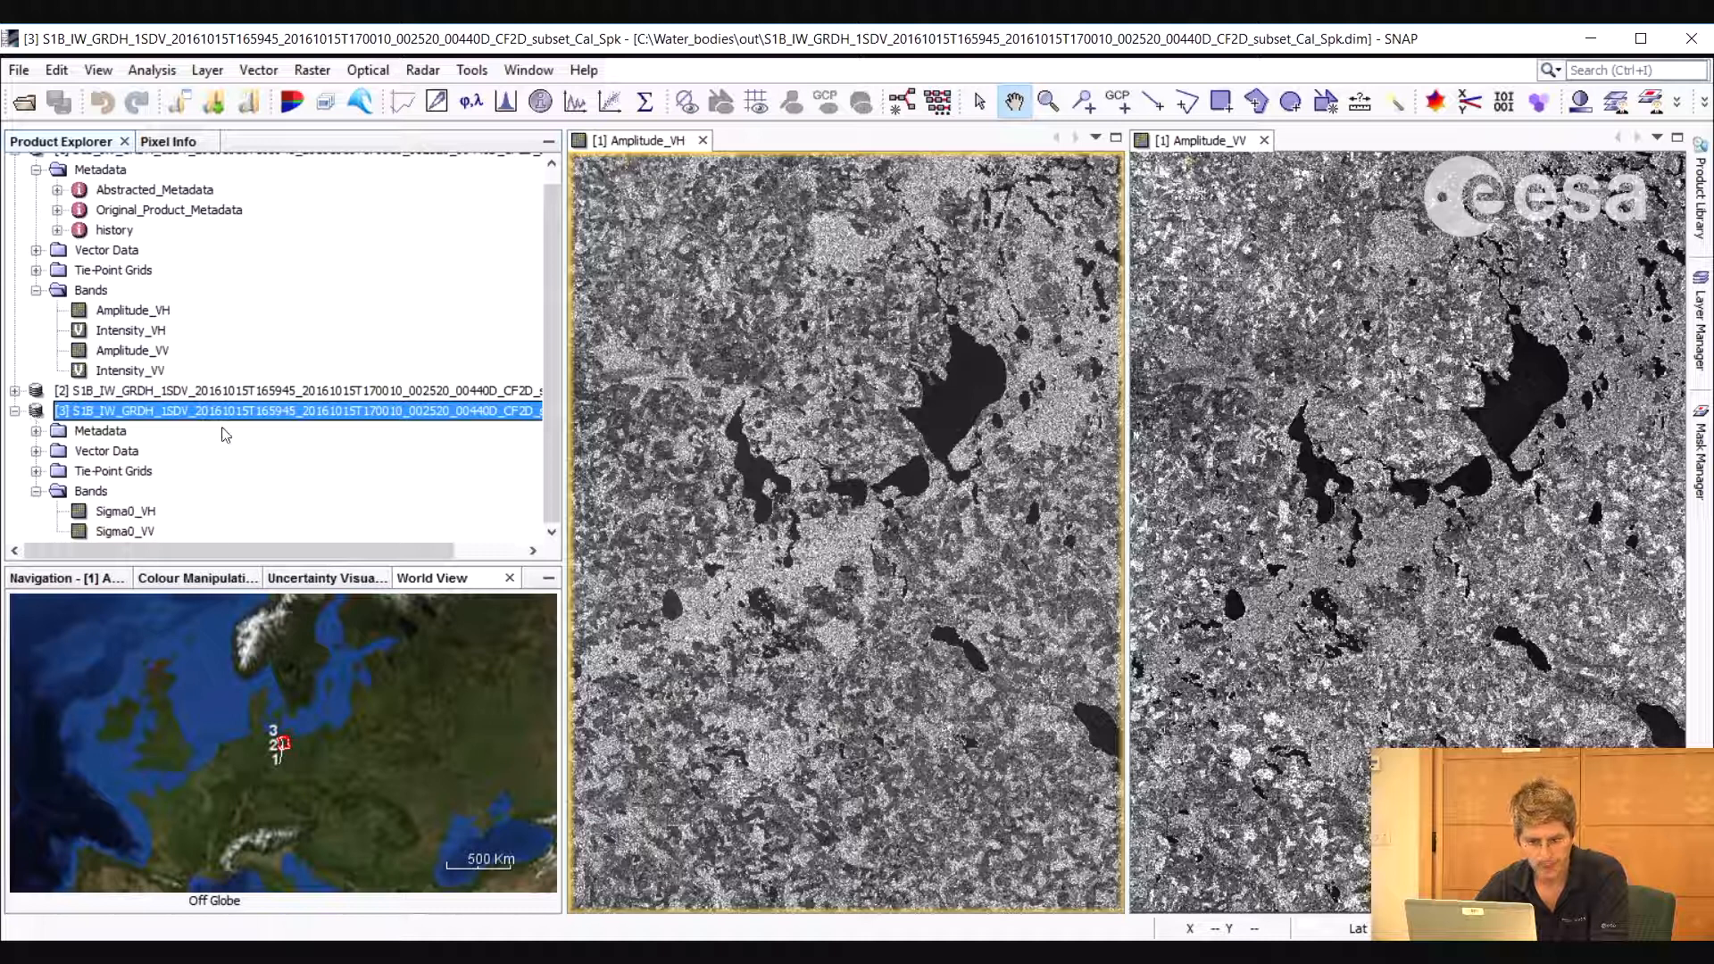
{"action": "left_click", "coordinate": [125, 511]}
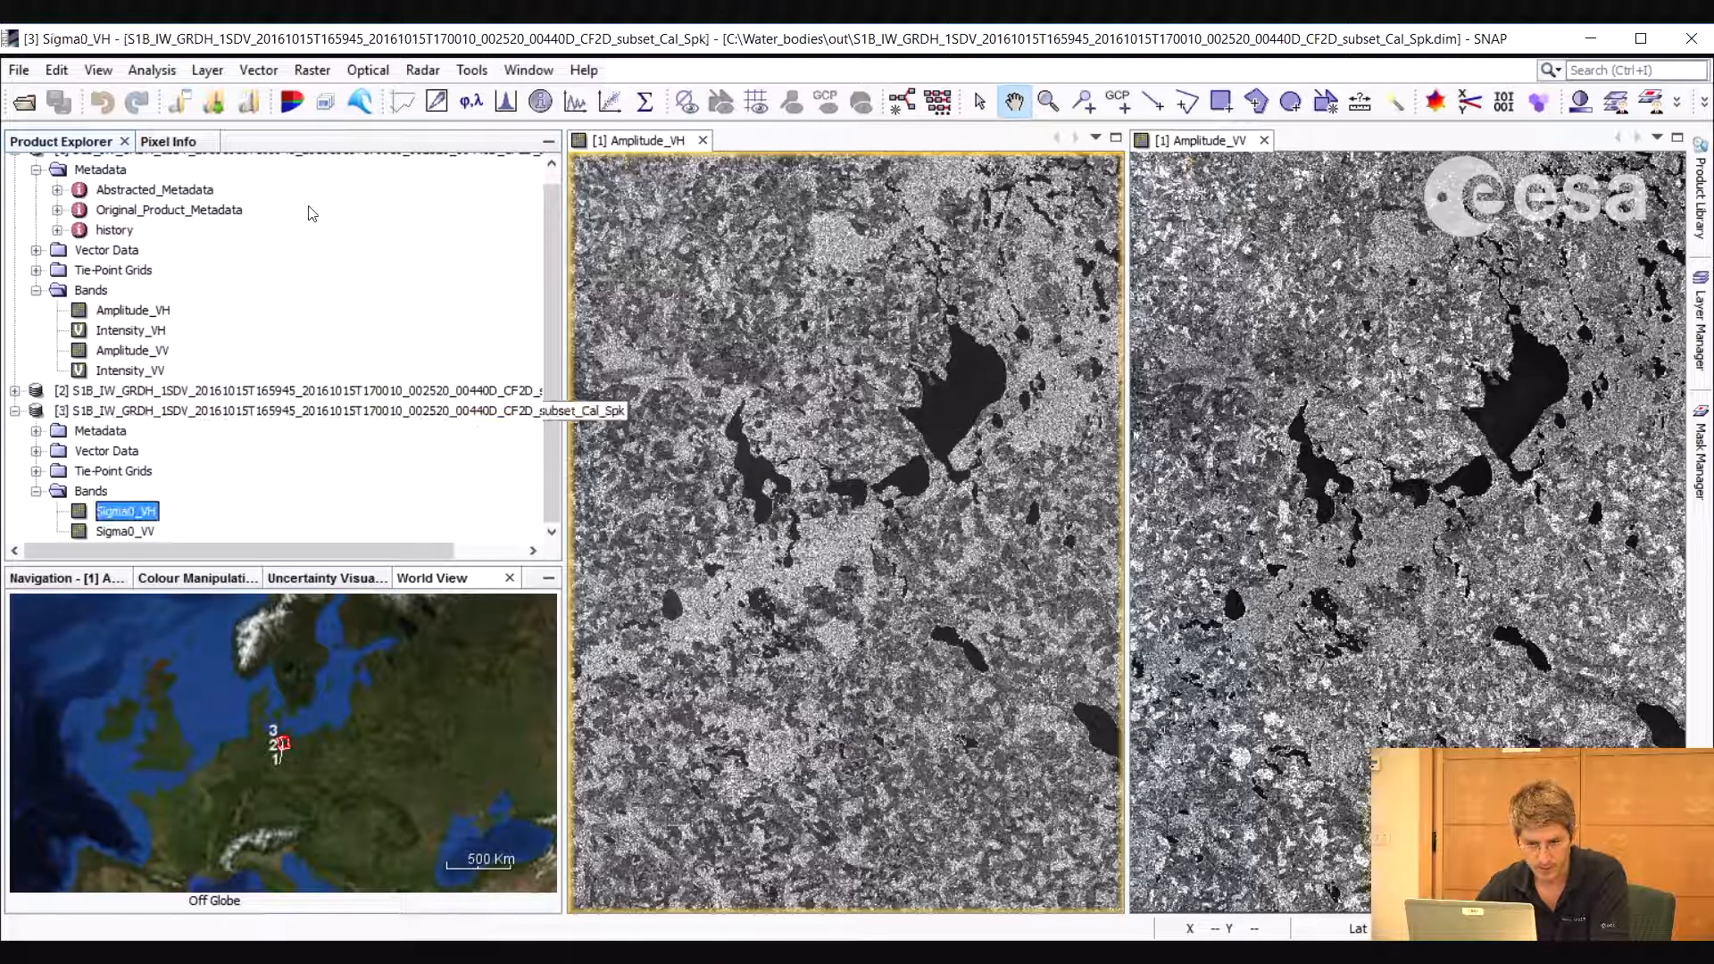
{"action": "left_click", "coordinate": [703, 140]}
{"action": "left_click", "coordinate": [703, 140]}
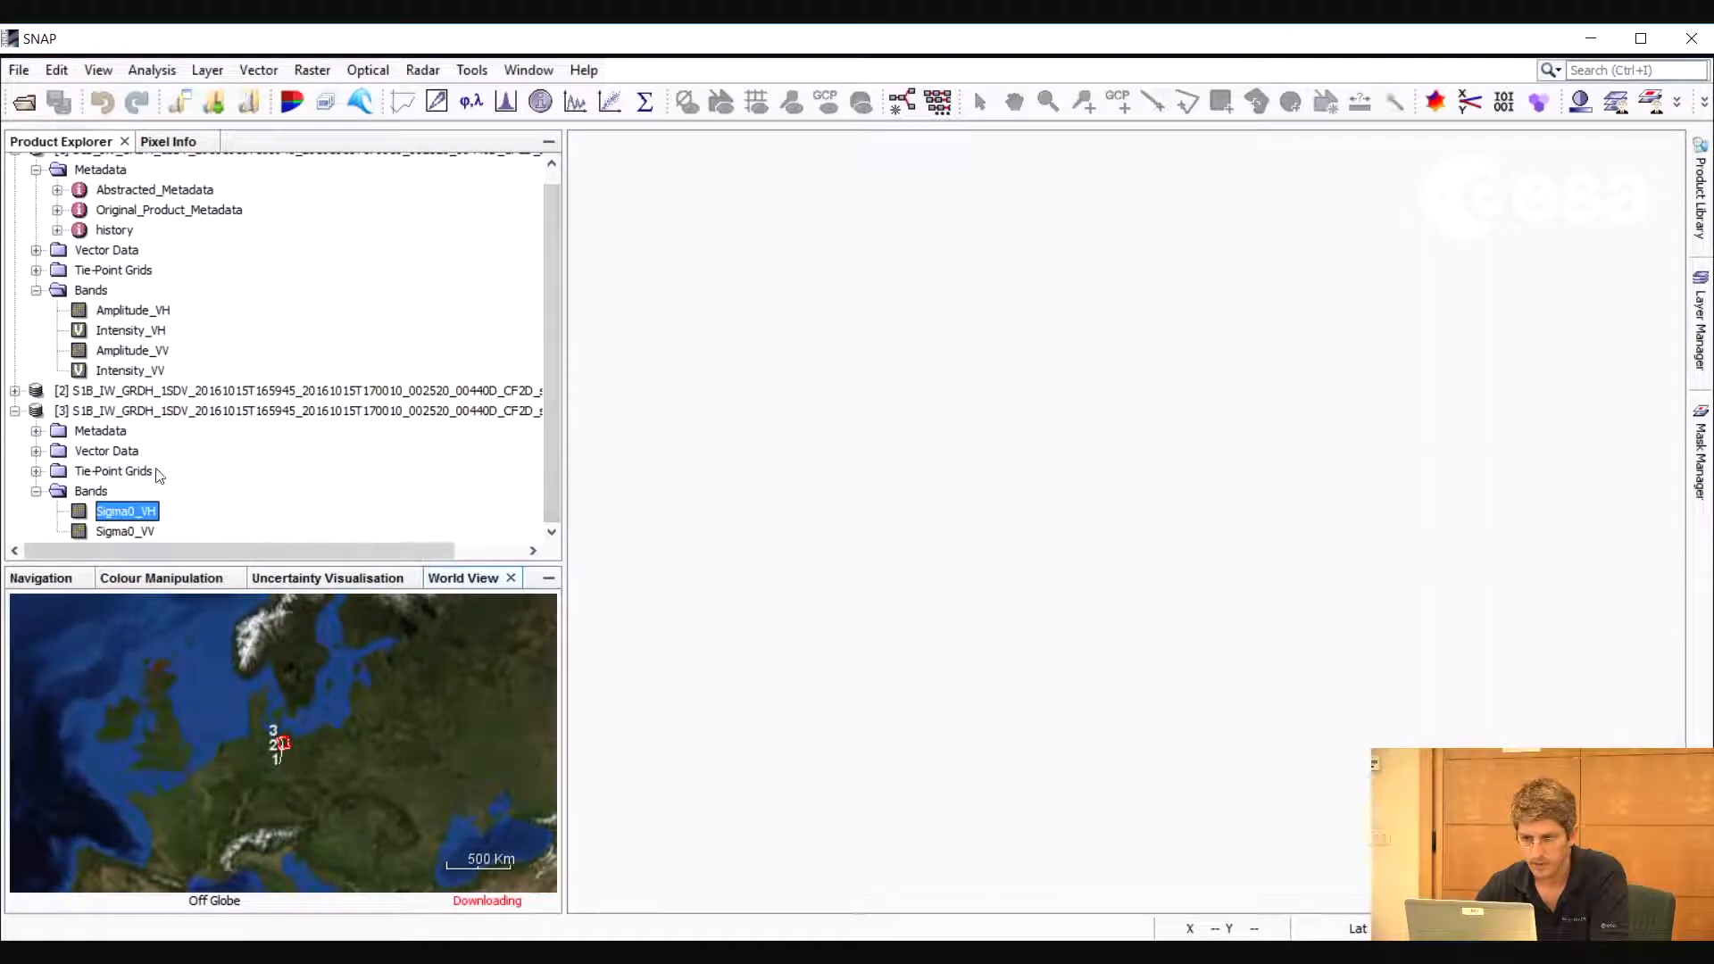
{"action": "left_click", "coordinate": [14, 390]}
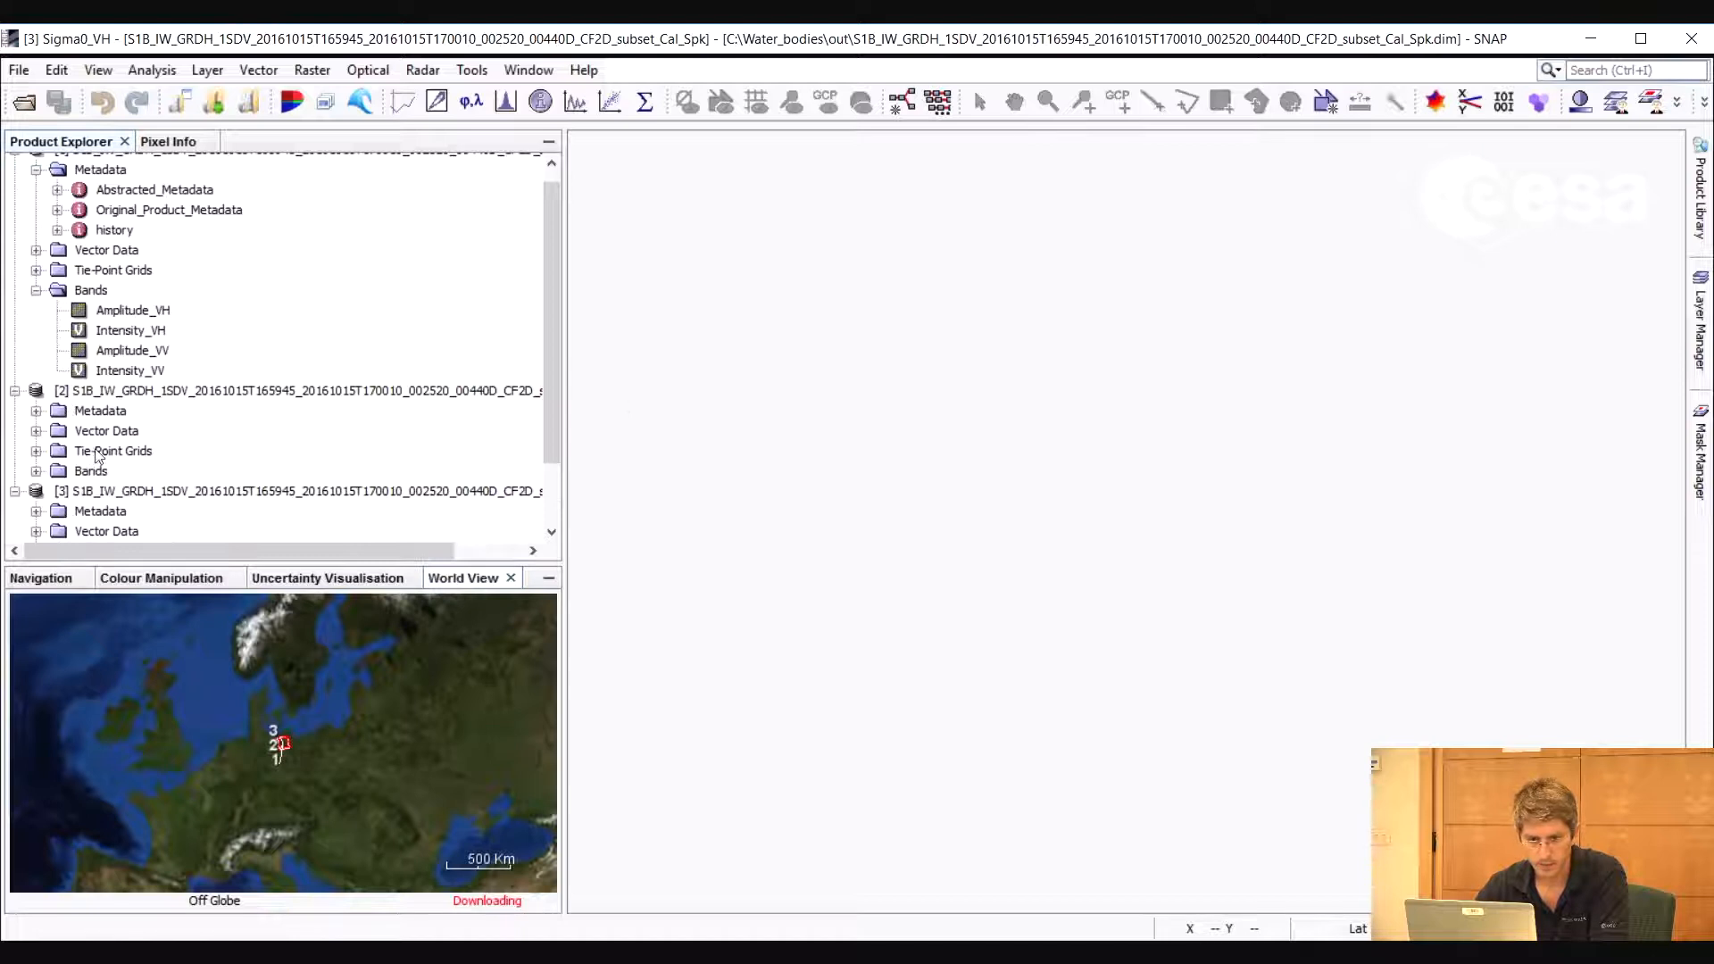
{"action": "left_click", "coordinate": [36, 472]}
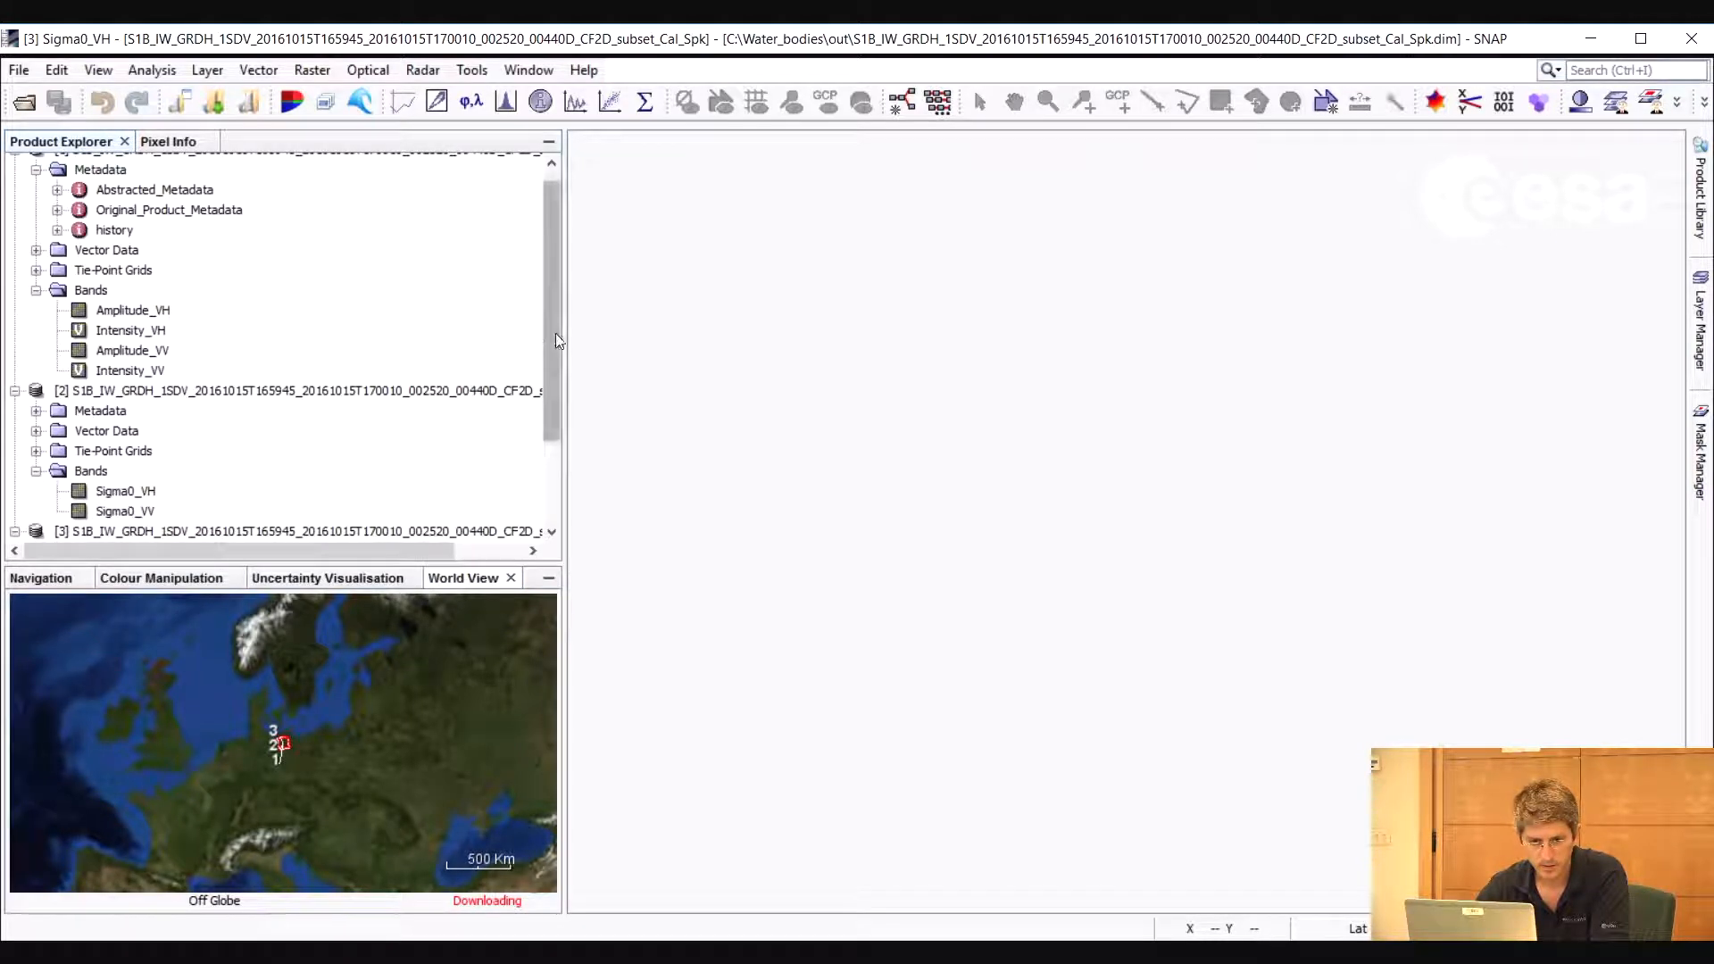
{"action": "left_click_drag", "start_coordinate": [555, 334], "coordinate": [552, 427]}
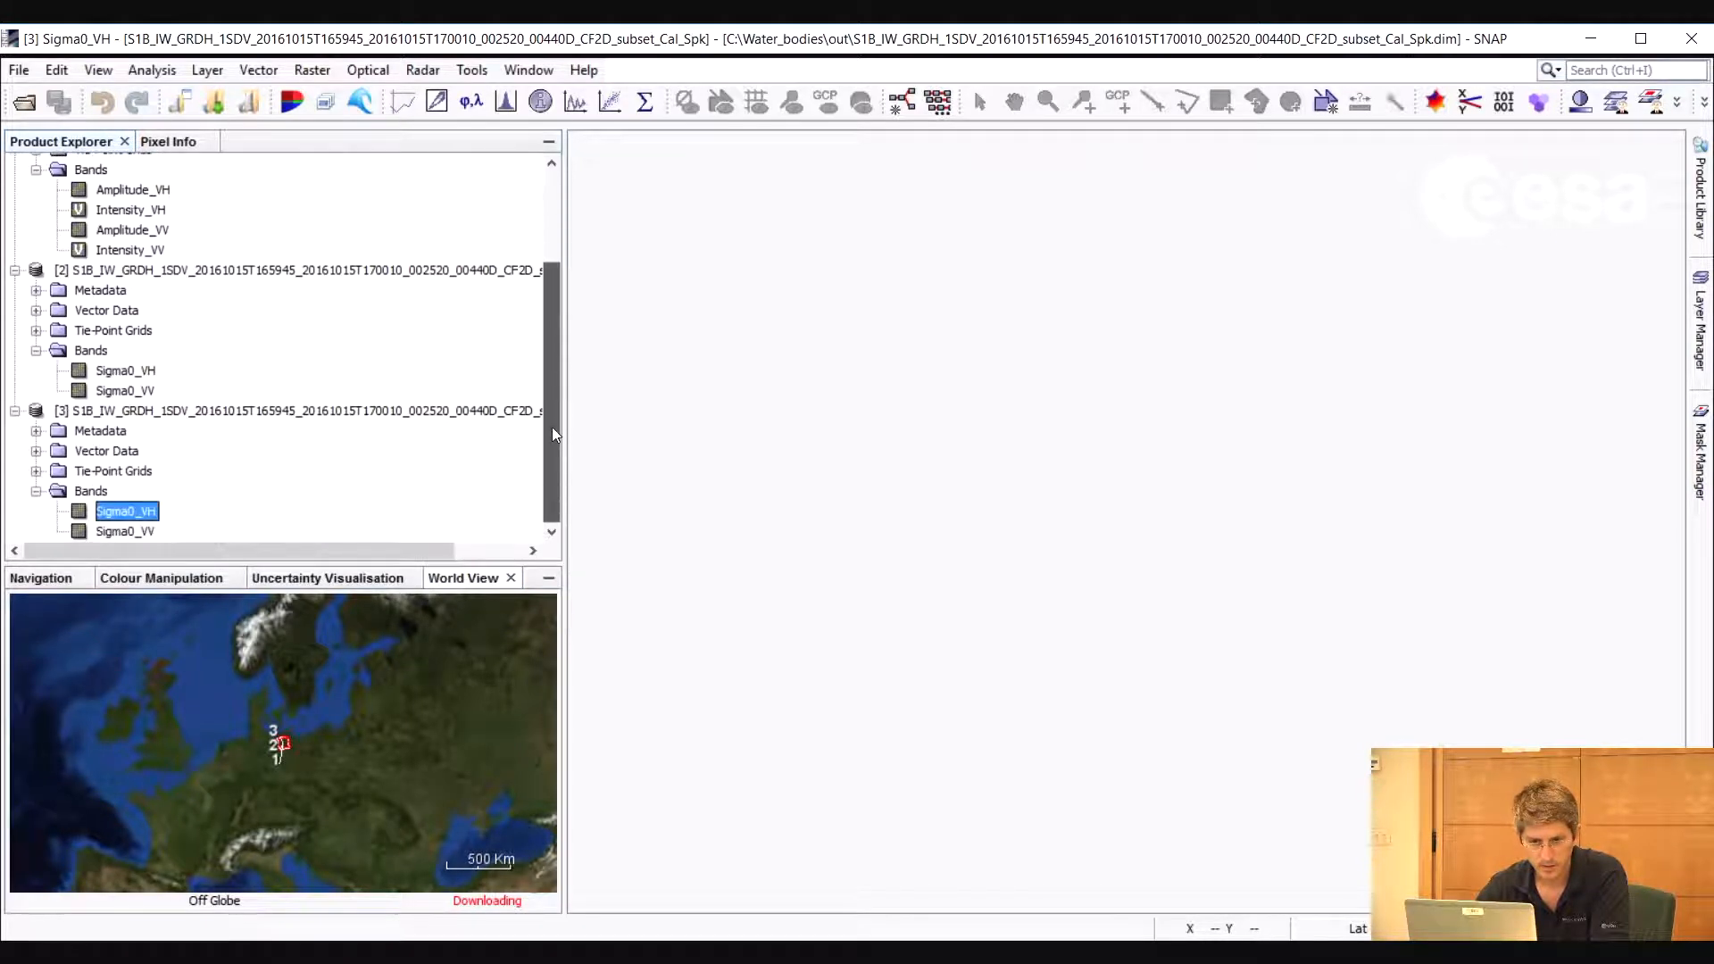
Convert the speckle-filtered product's Sigma0_VH band from linear to dB as a new virtual band
{"action": "right_click", "coordinate": [114, 519]}
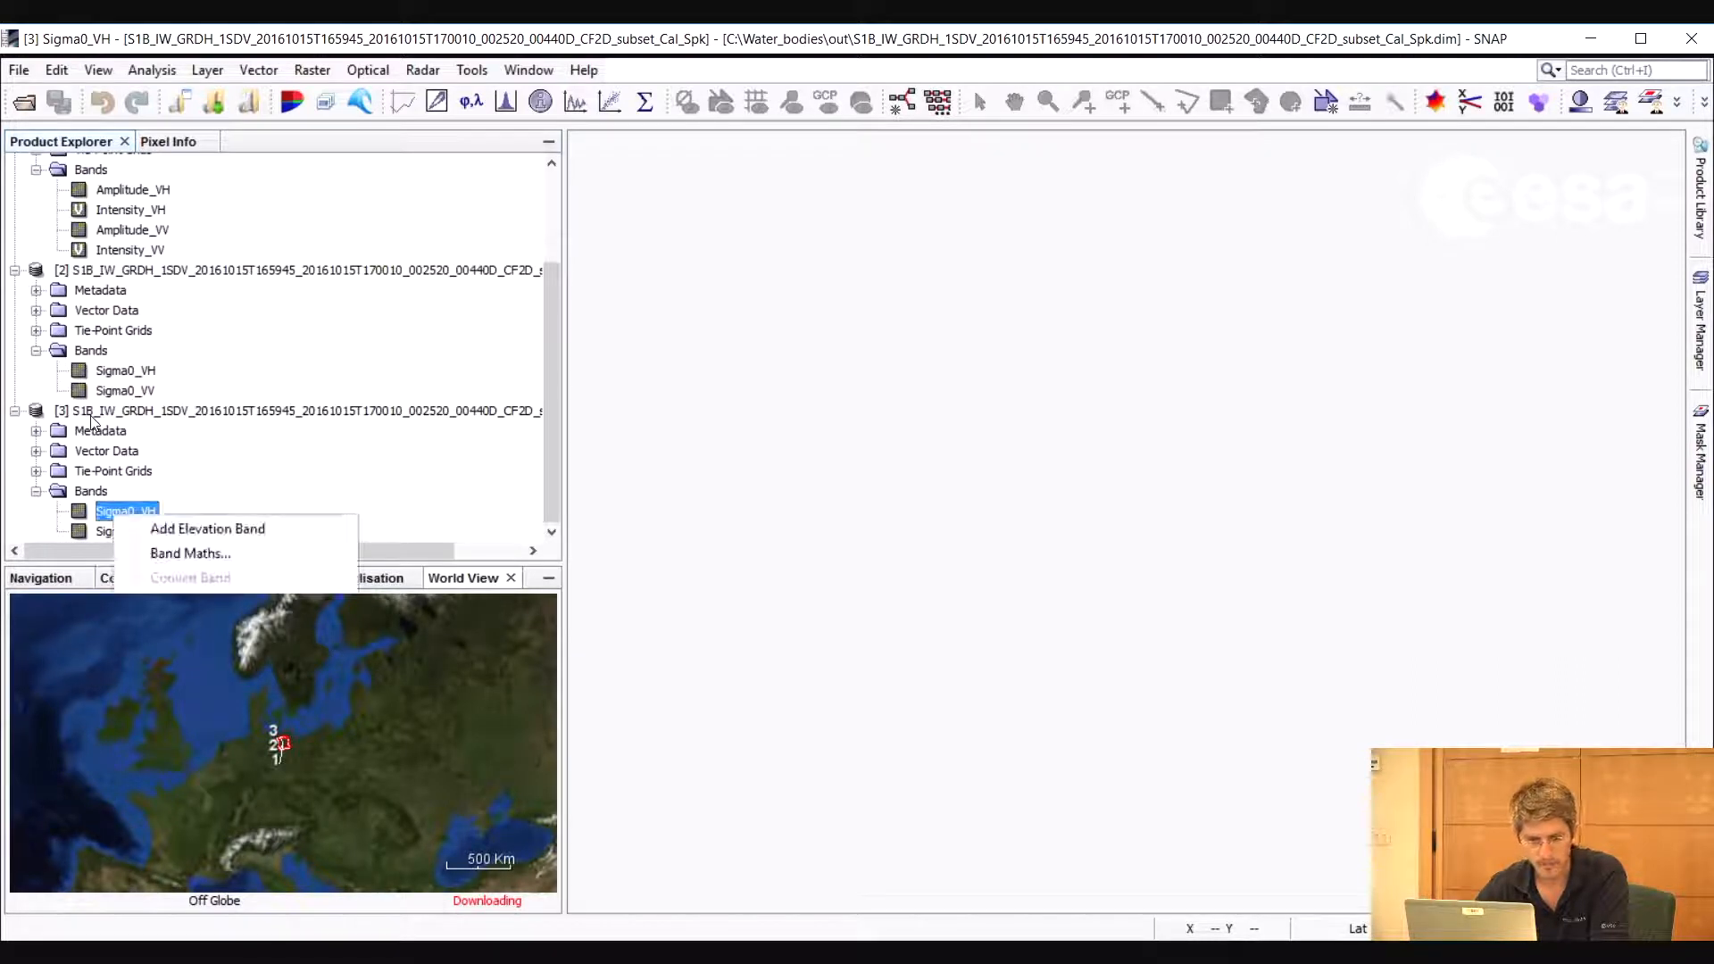
{"action": "left_click", "coordinate": [102, 520]}
{"action": "right_click", "coordinate": [126, 516]}
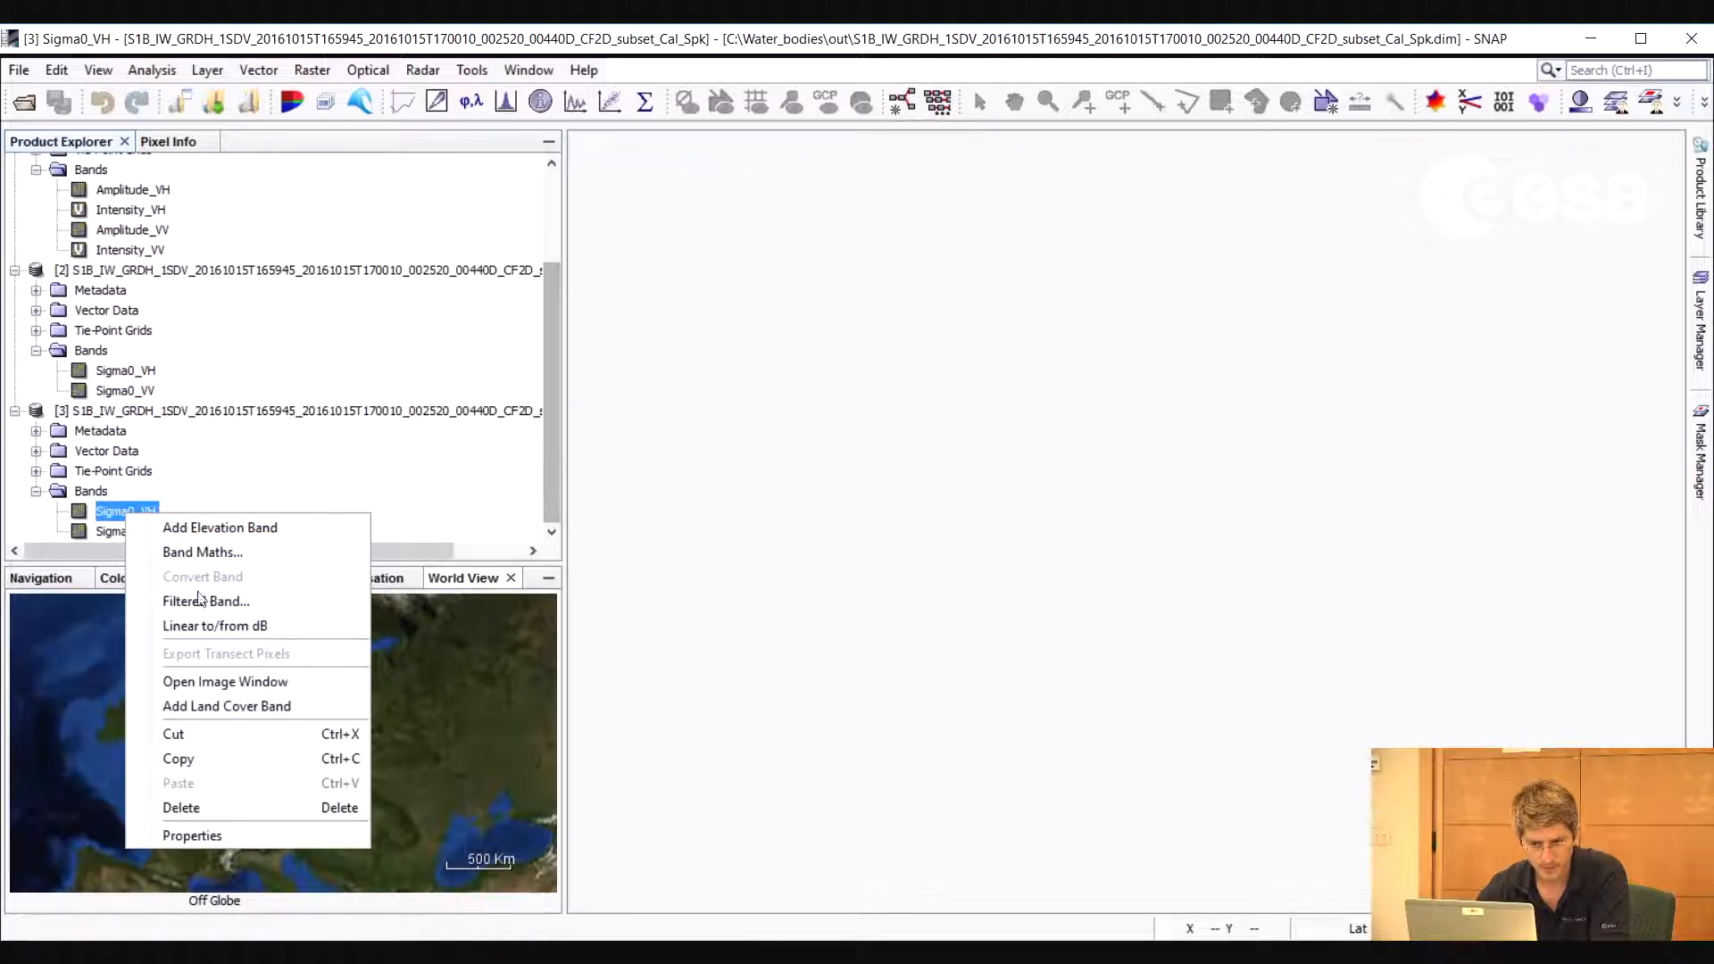
{"action": "key", "text": "Return"}
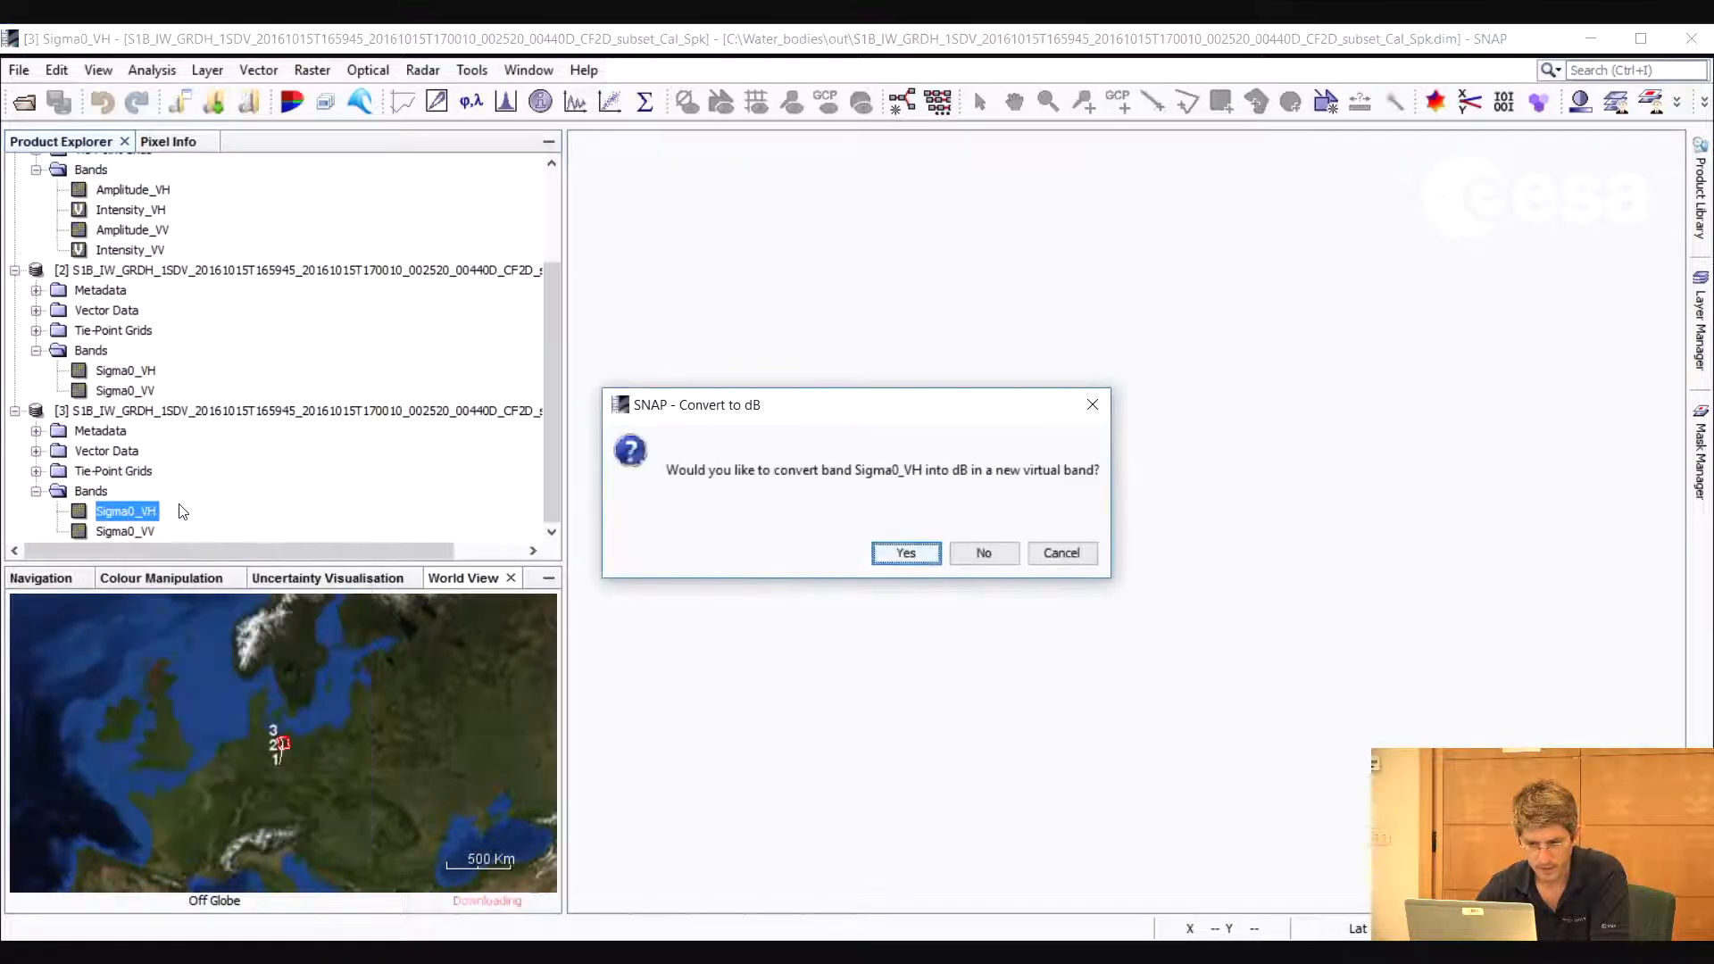
{"action": "key", "text": "Return"}
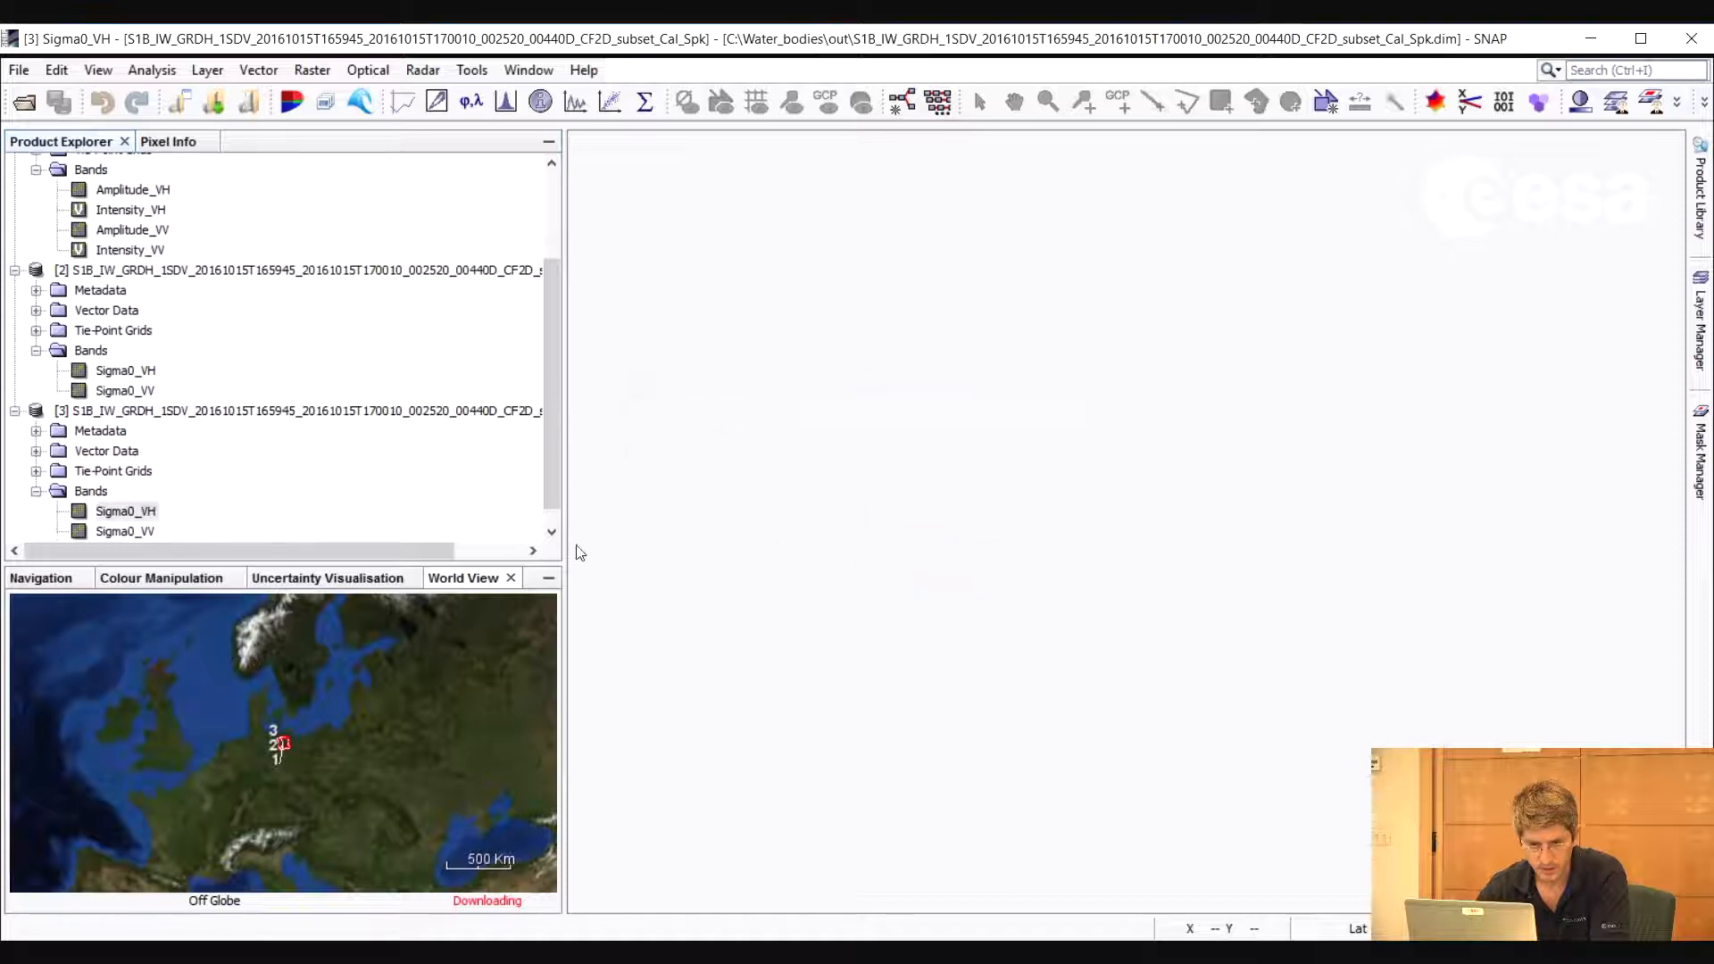
{"action": "right_click", "coordinate": [136, 532]}
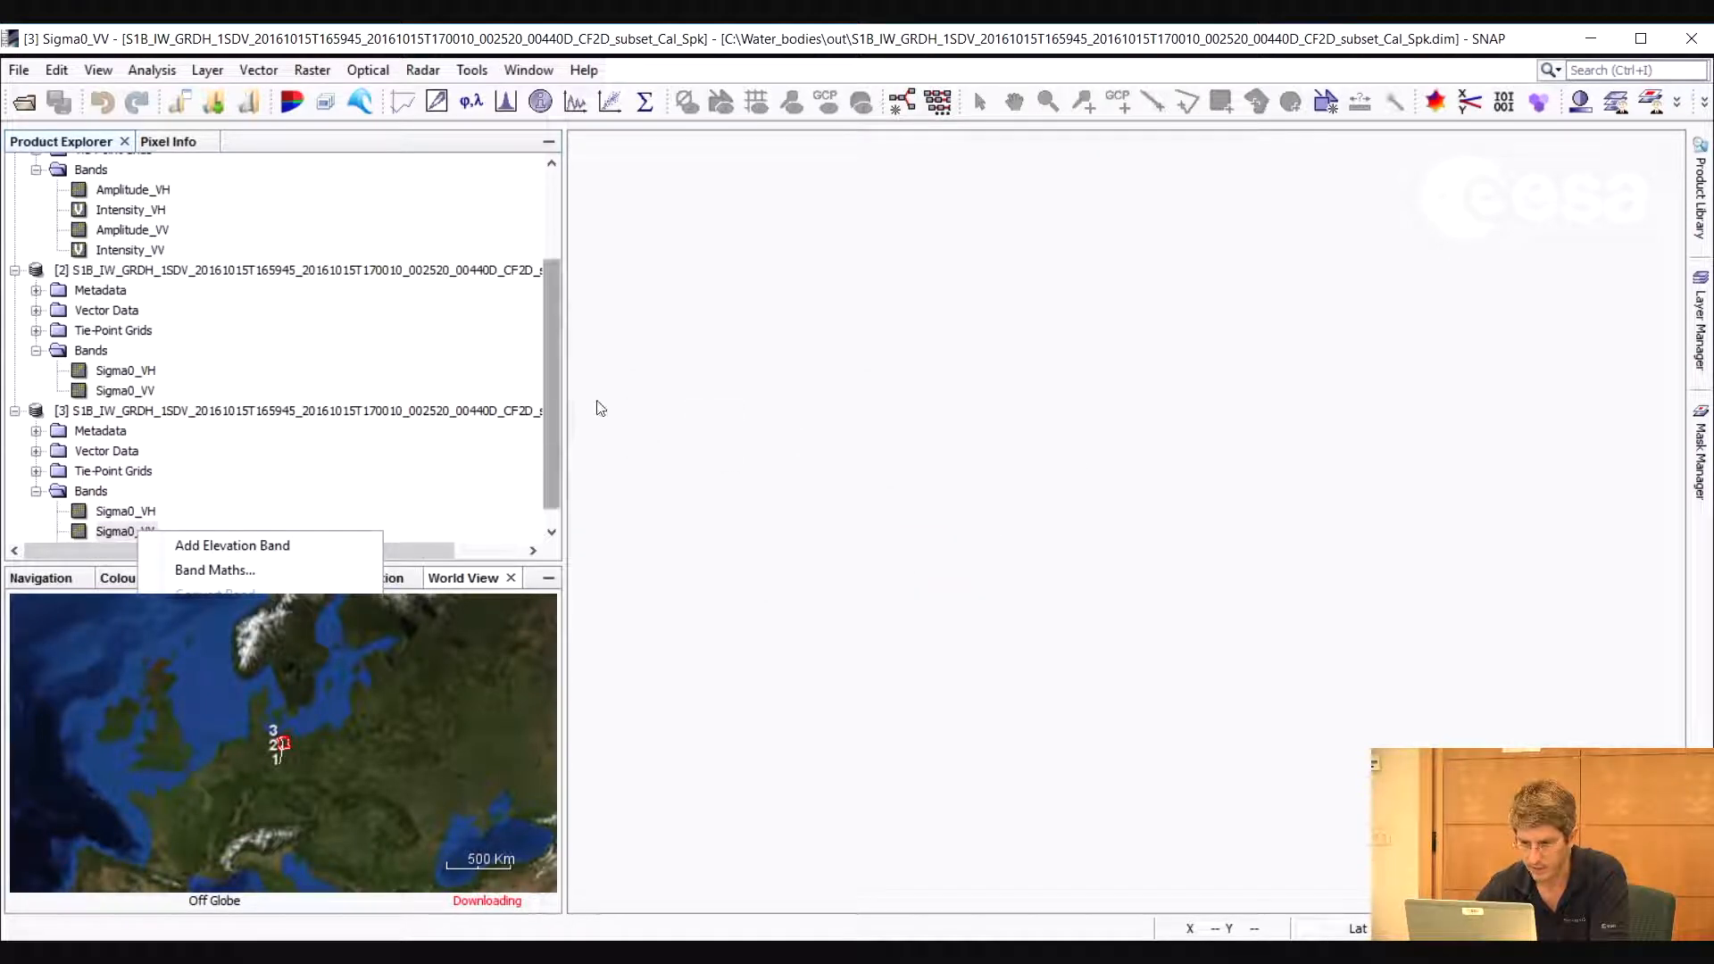
{"action": "left_click", "coordinate": [443, 324]}
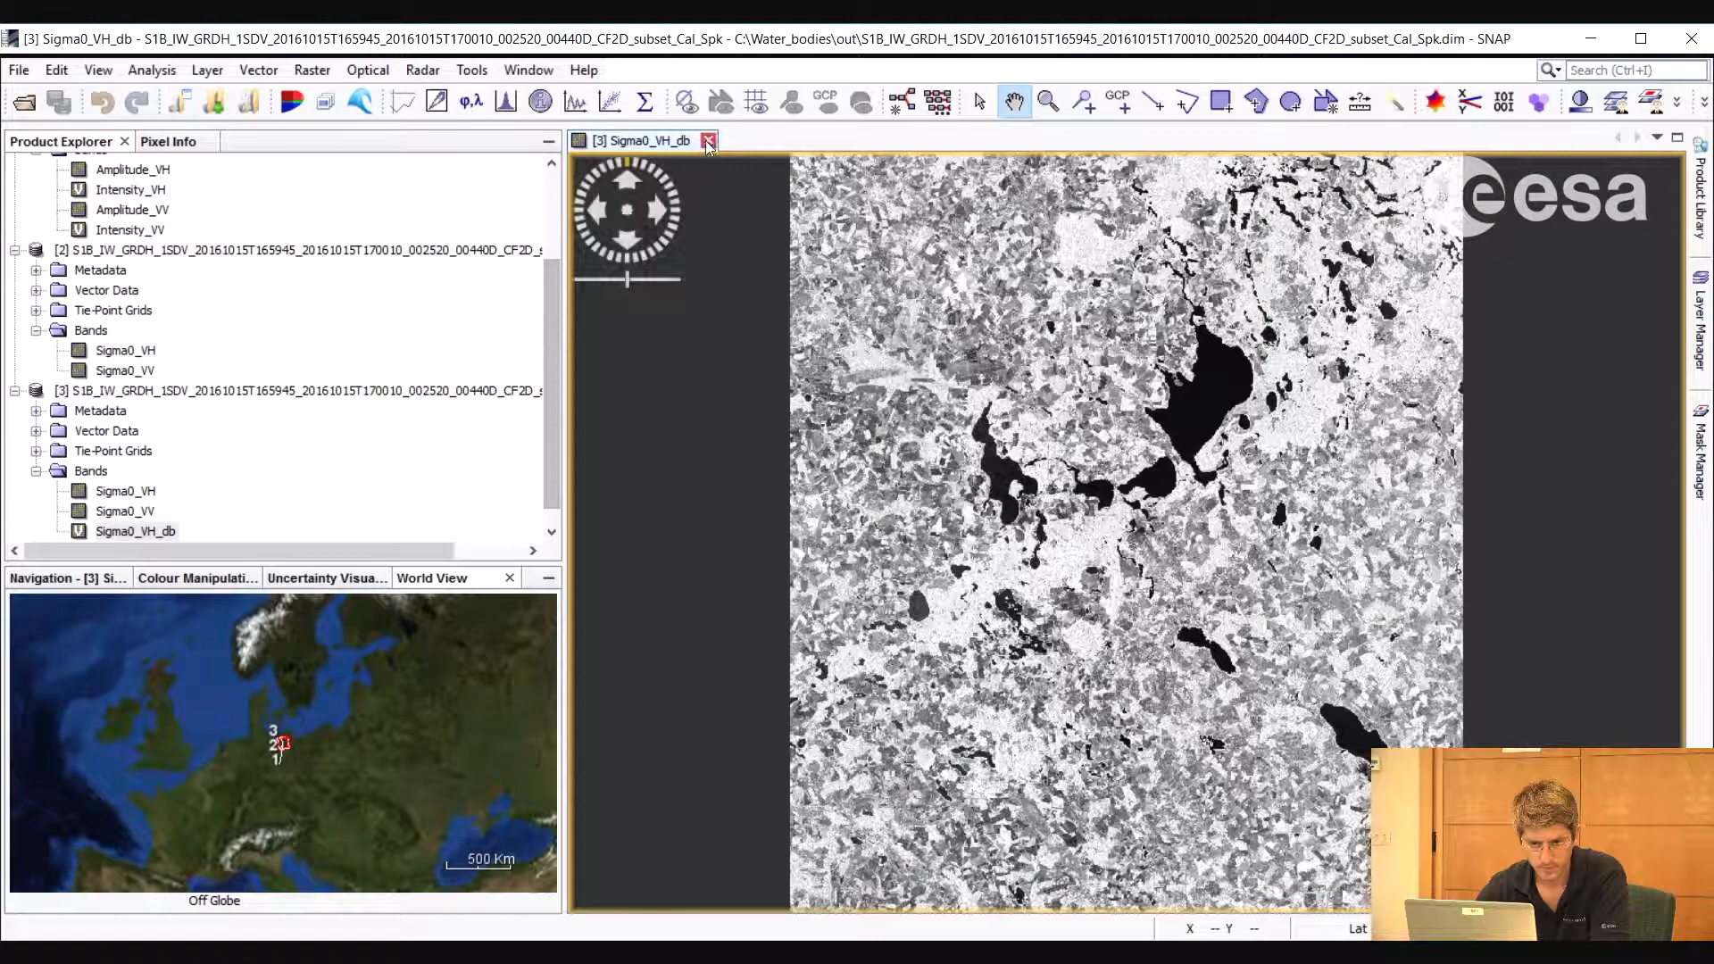
Close the Sigma0_VH_db view and convert the speckle-filtered product's Sigma0_VV band to dB as a new virtual band
{"action": "left_click", "coordinate": [708, 140]}
{"action": "right_click", "coordinate": [128, 515]}
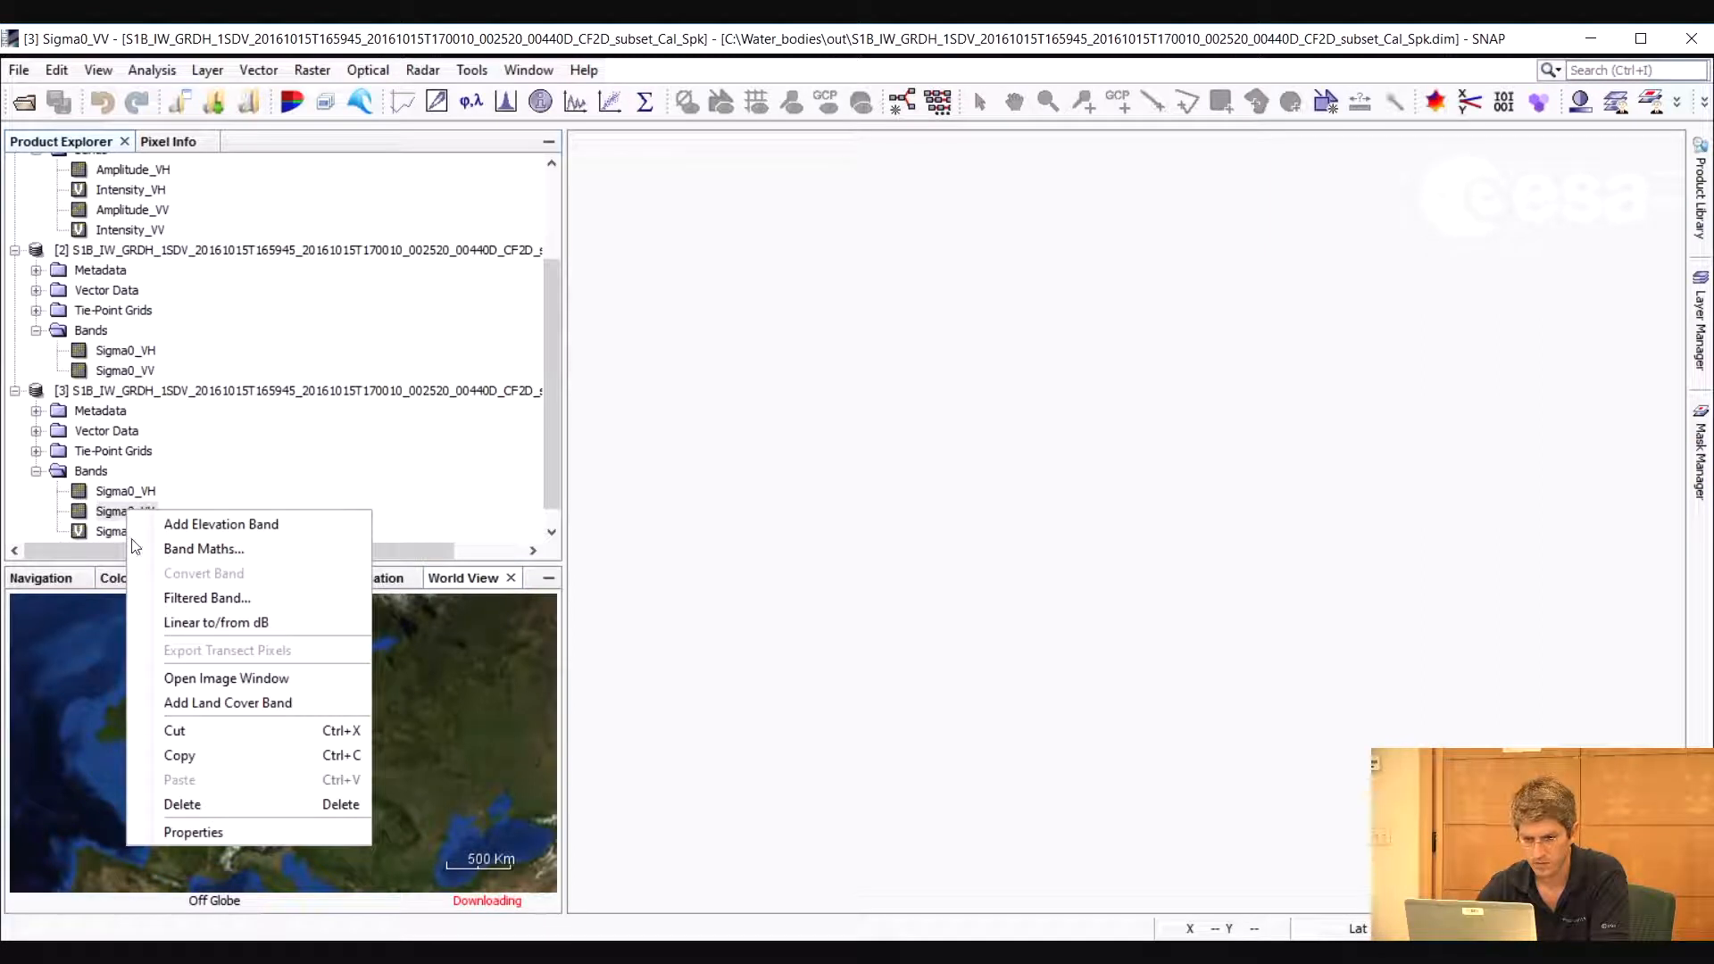
{"action": "left_click", "coordinate": [197, 623]}
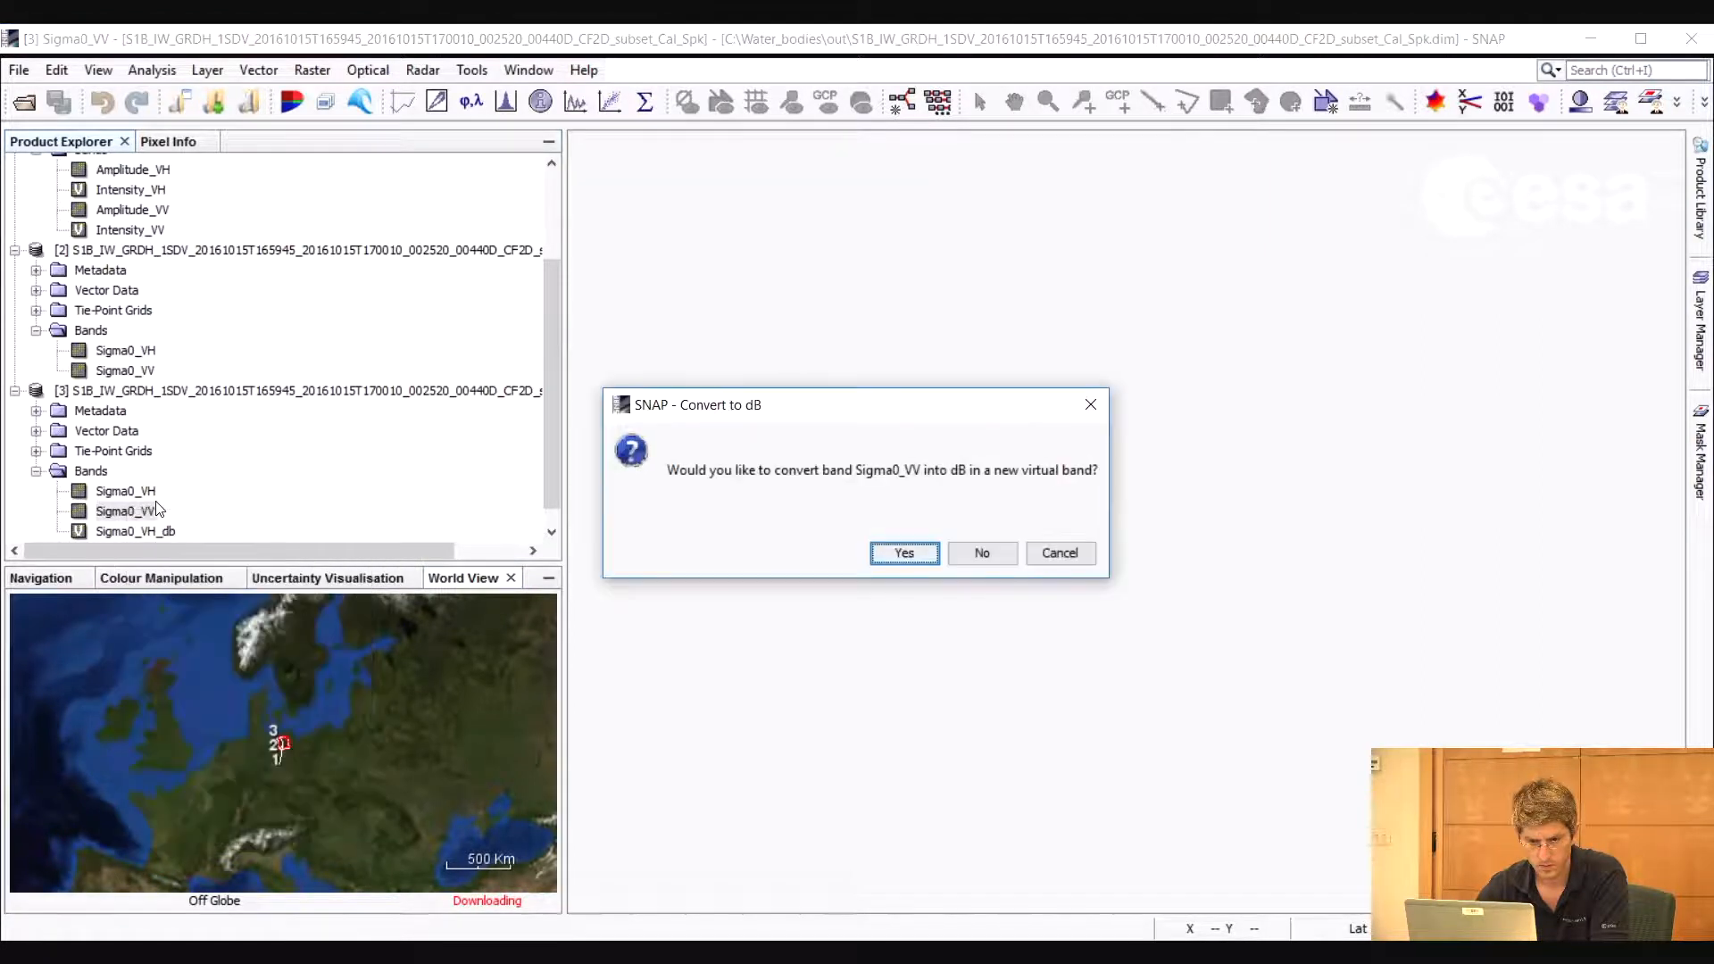
{"action": "left_click", "coordinate": [904, 554]}
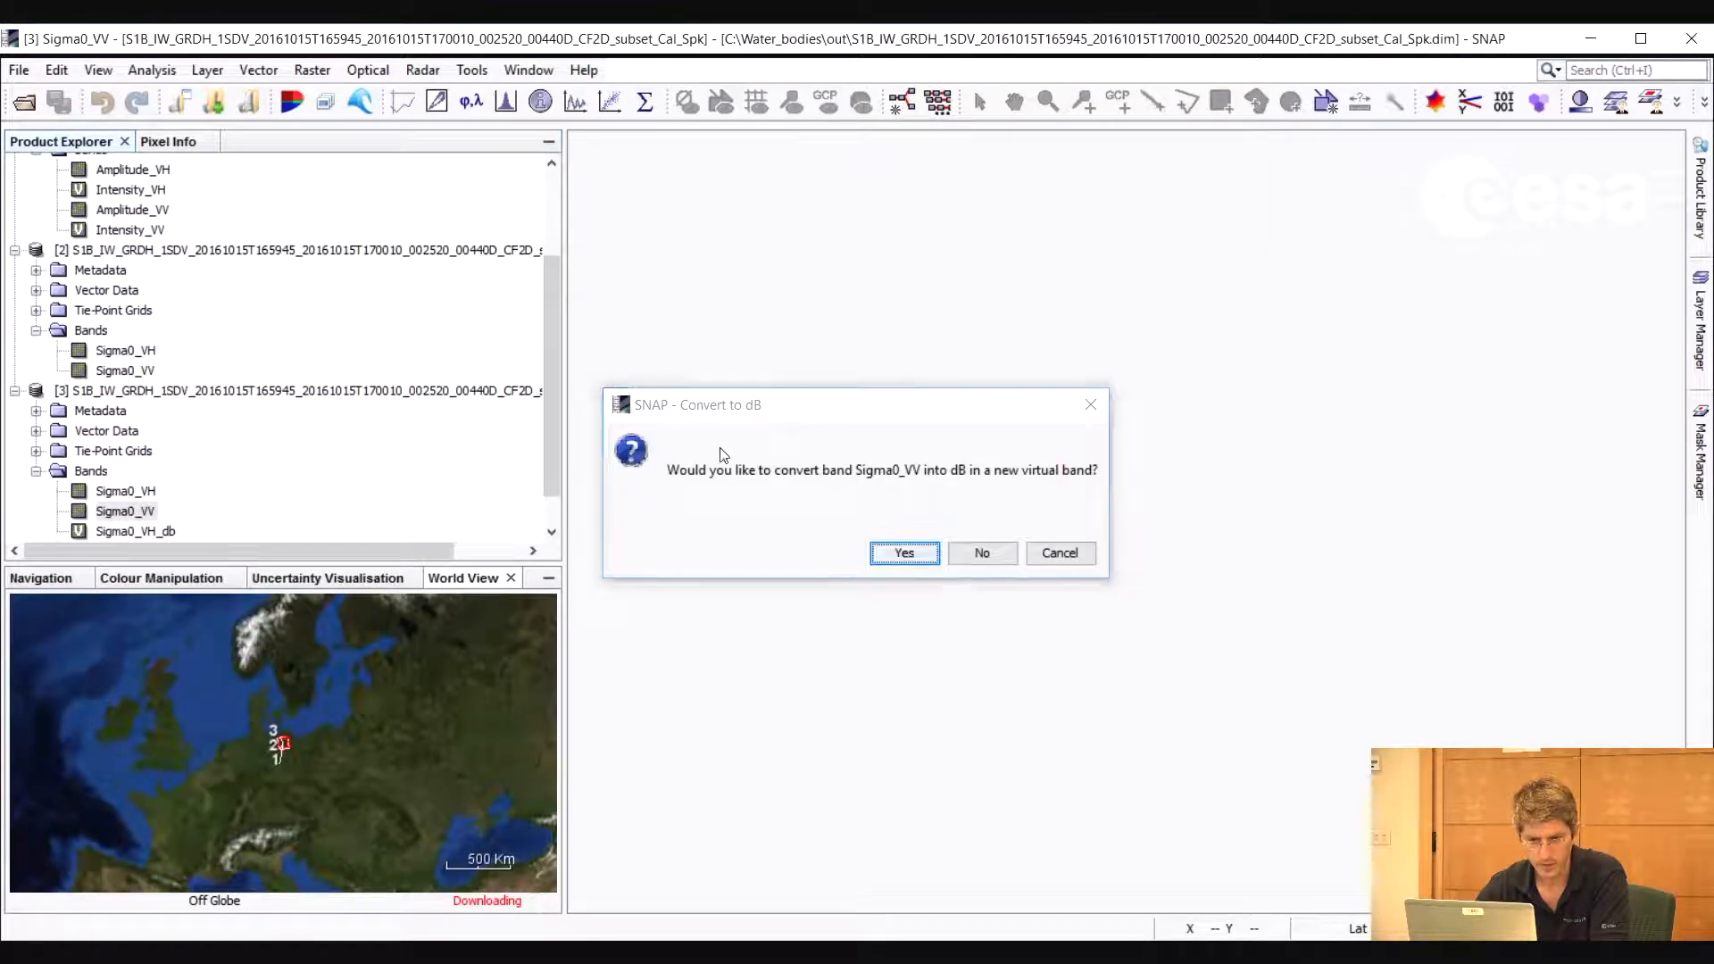
{"action": "left_click_drag", "start_coordinate": [560, 416], "coordinate": [554, 453]}
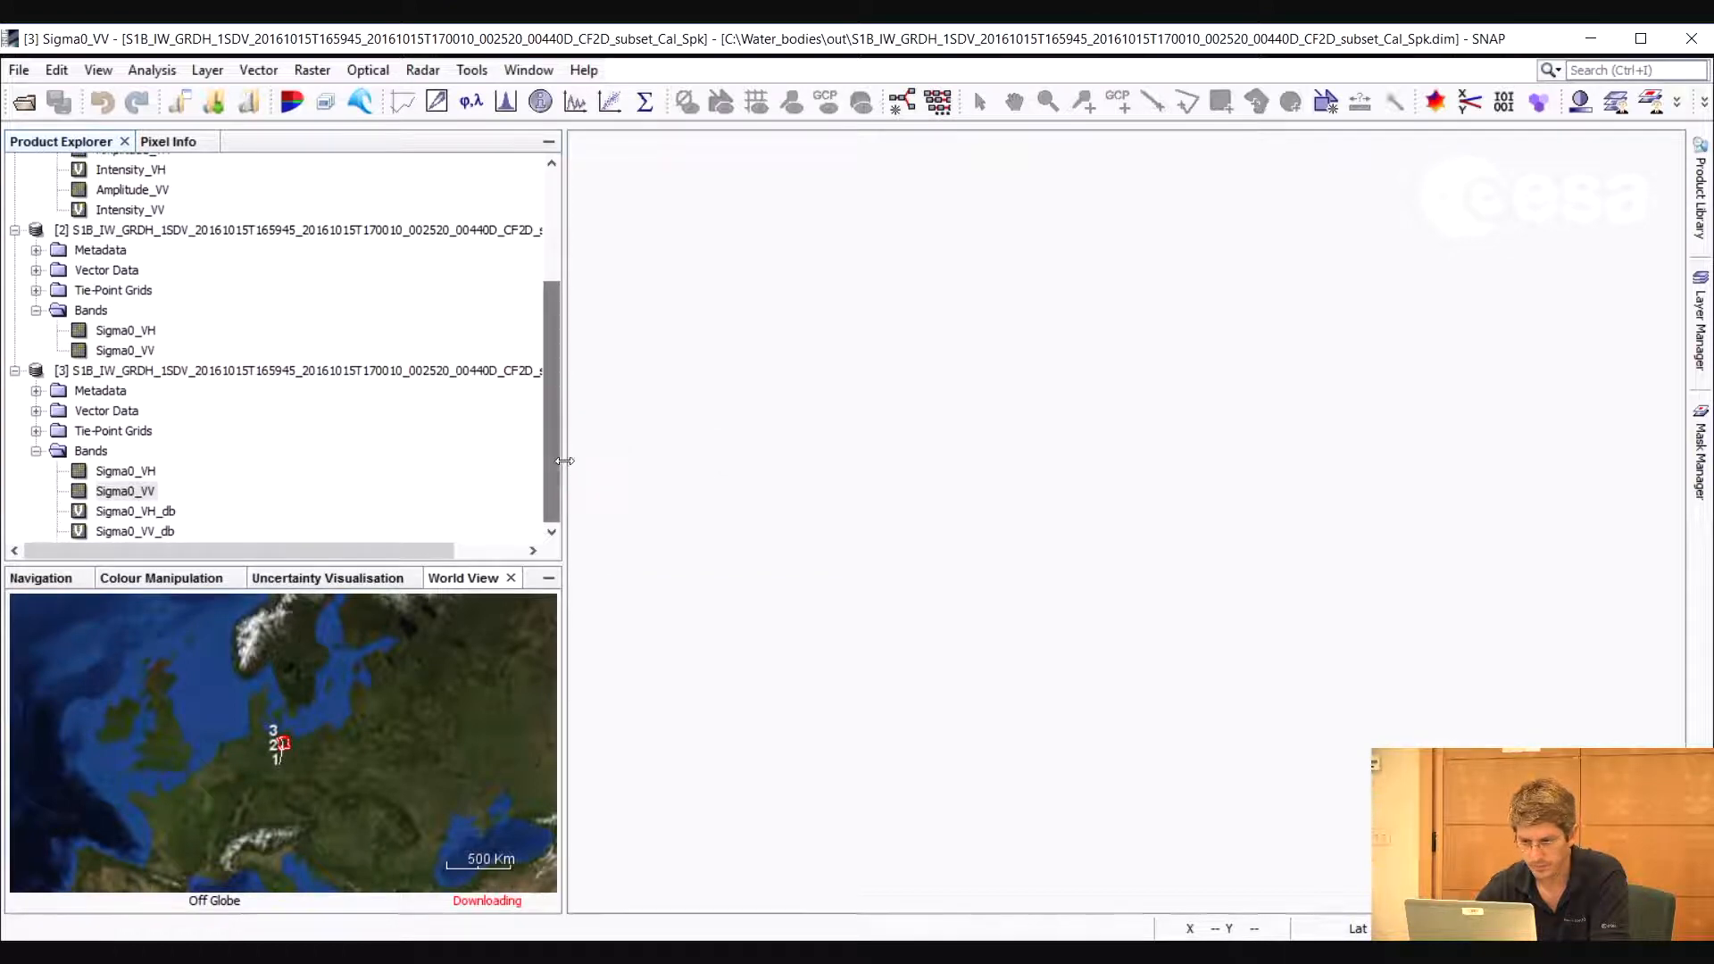
Convert the calibrated product's Sigma0_VH and Sigma0_VV bands from linear to dB as new virtual bands
{"action": "left_click", "coordinate": [139, 332]}
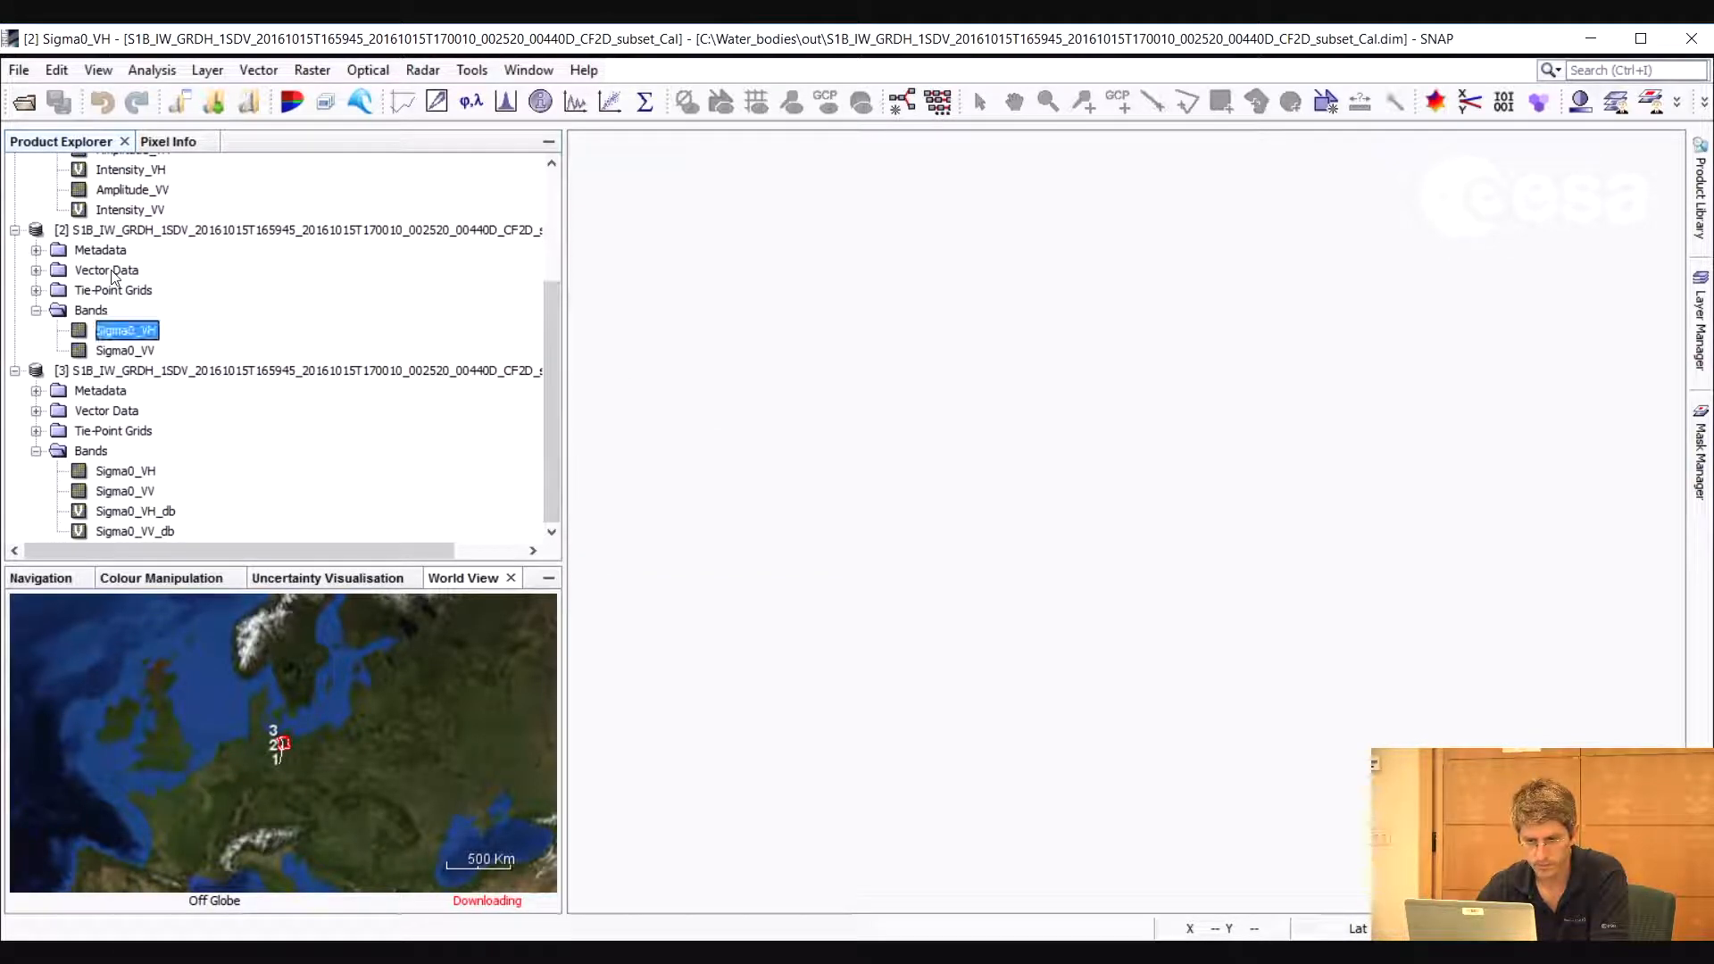
{"action": "right_click", "coordinate": [136, 331]}
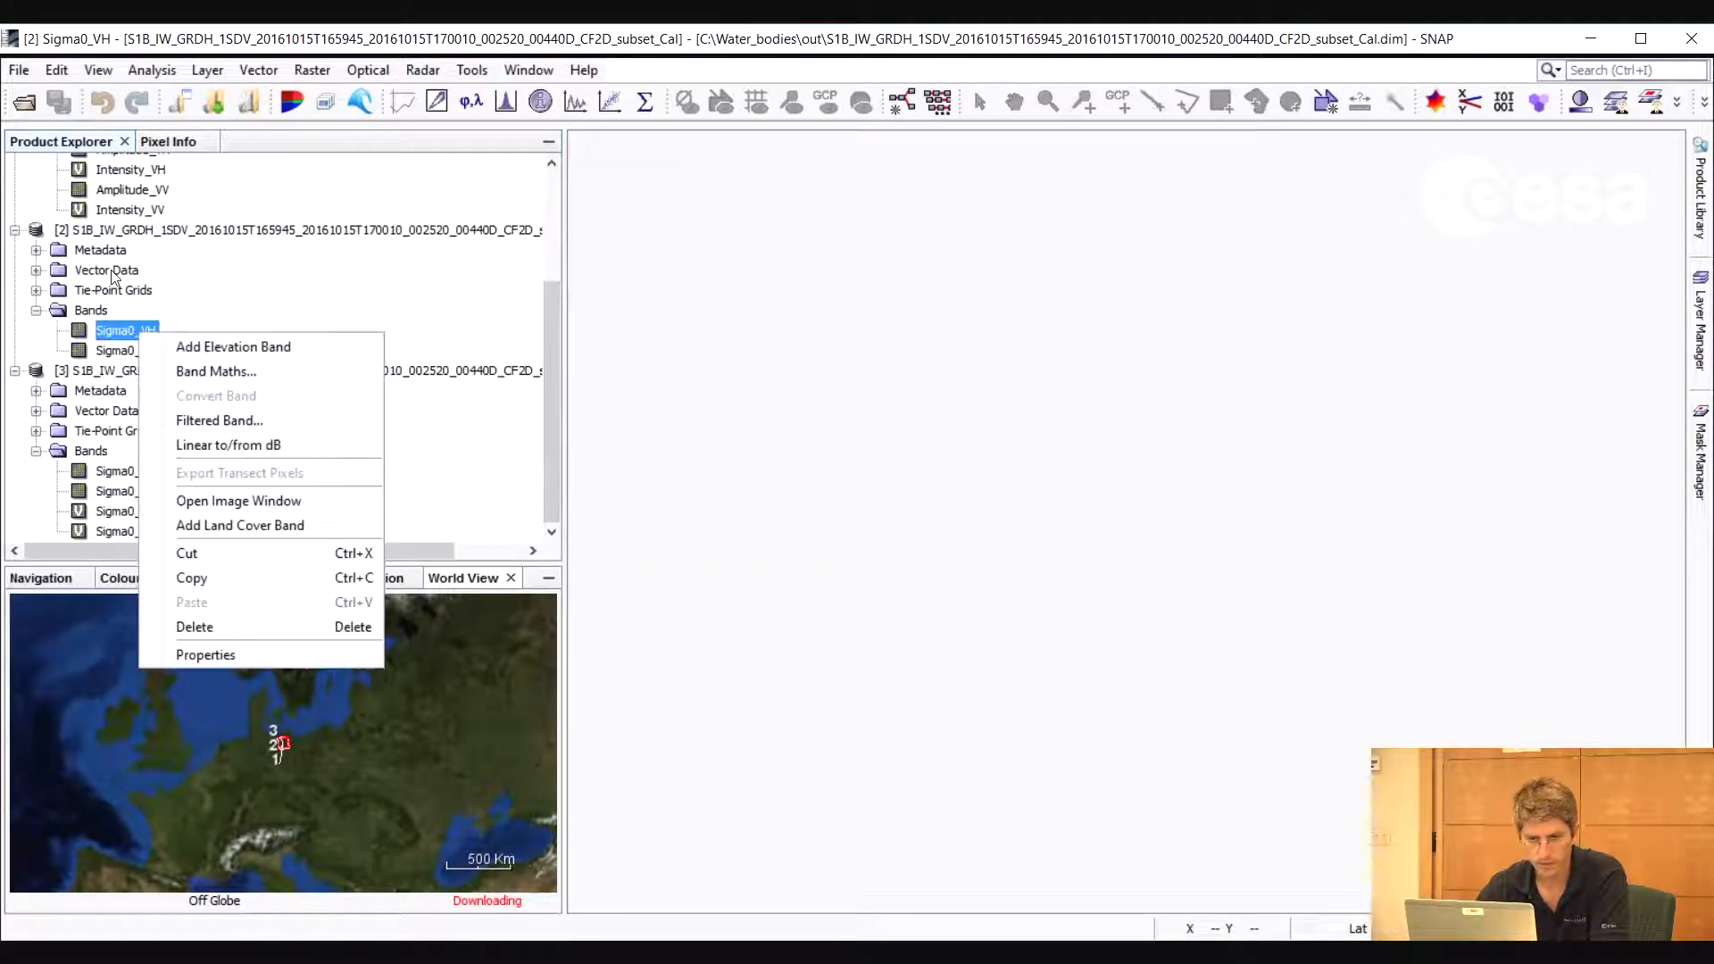
{"action": "left_click", "coordinate": [221, 447]}
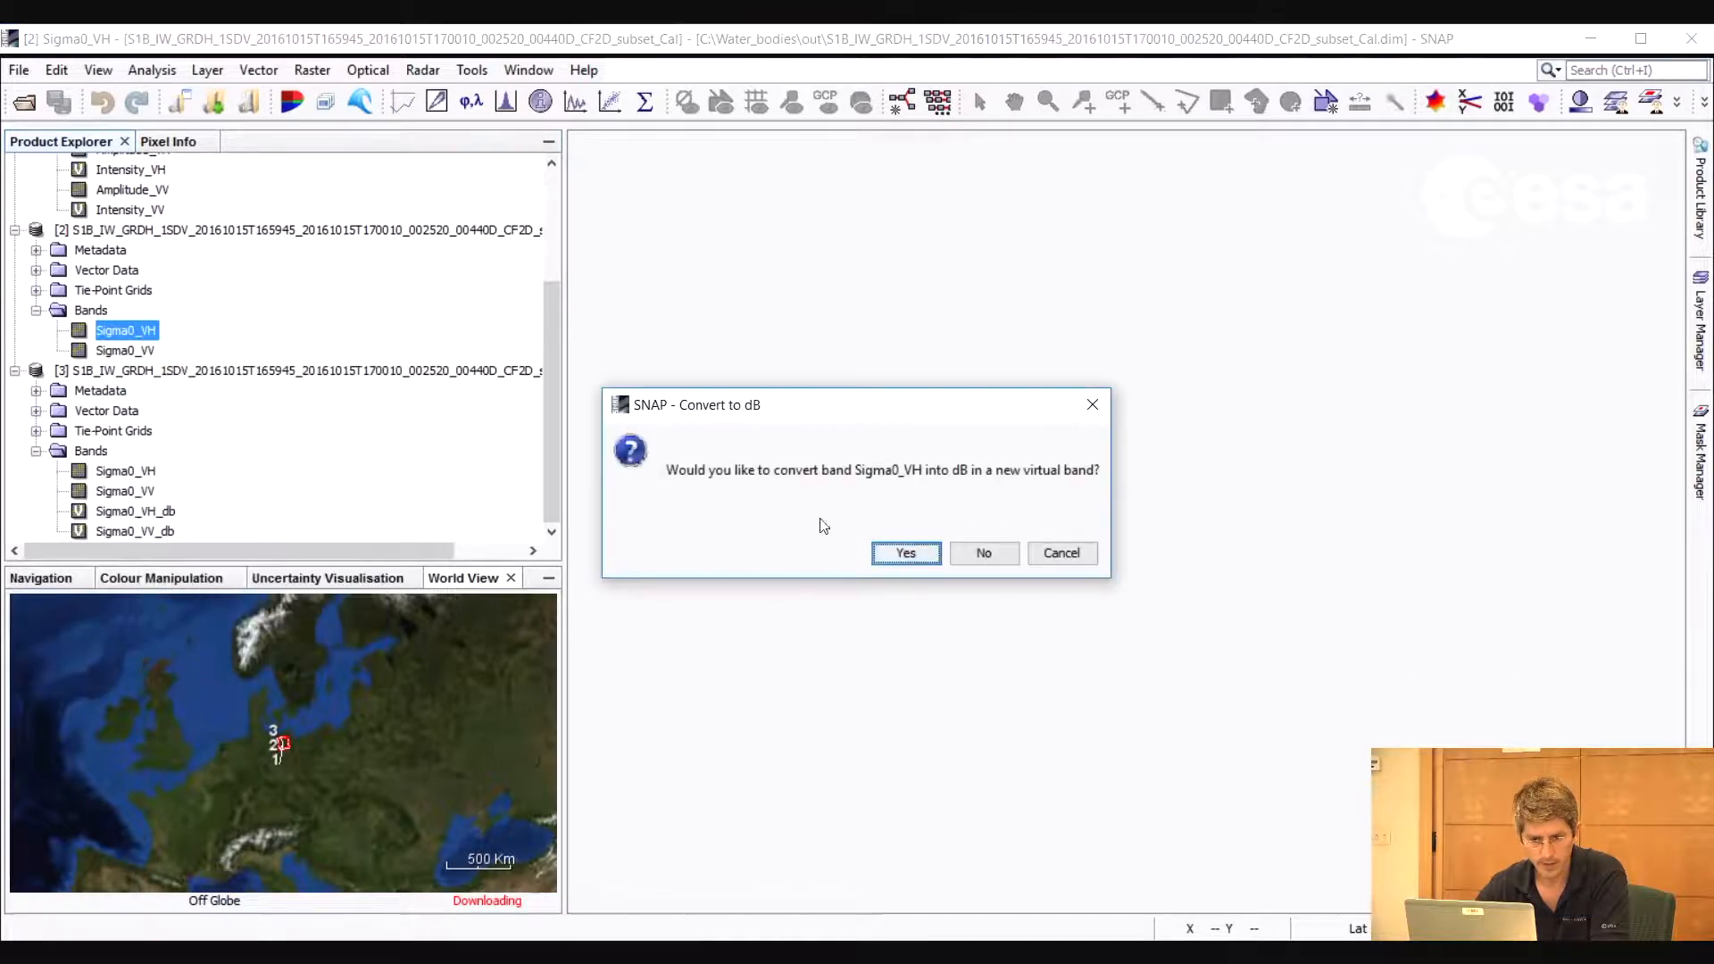
{"action": "left_click", "coordinate": [906, 554]}
{"action": "left_click", "coordinate": [152, 353]}
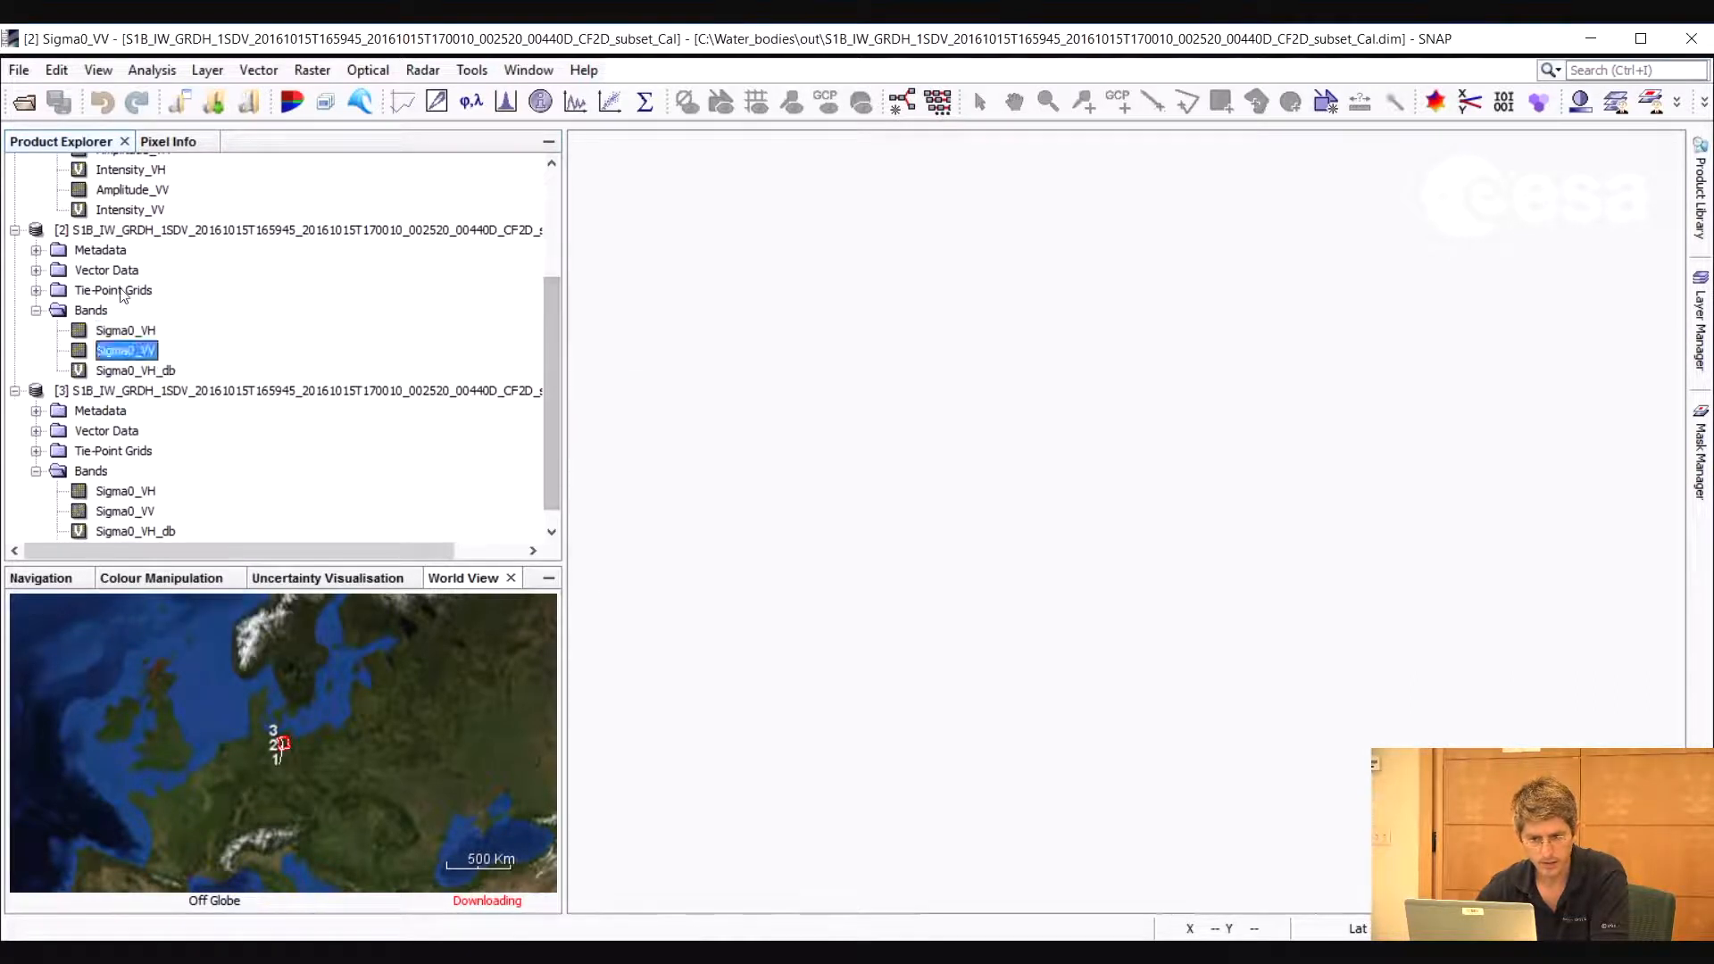
{"action": "right_click", "coordinate": [151, 354]}
{"action": "left_click", "coordinate": [213, 468]}
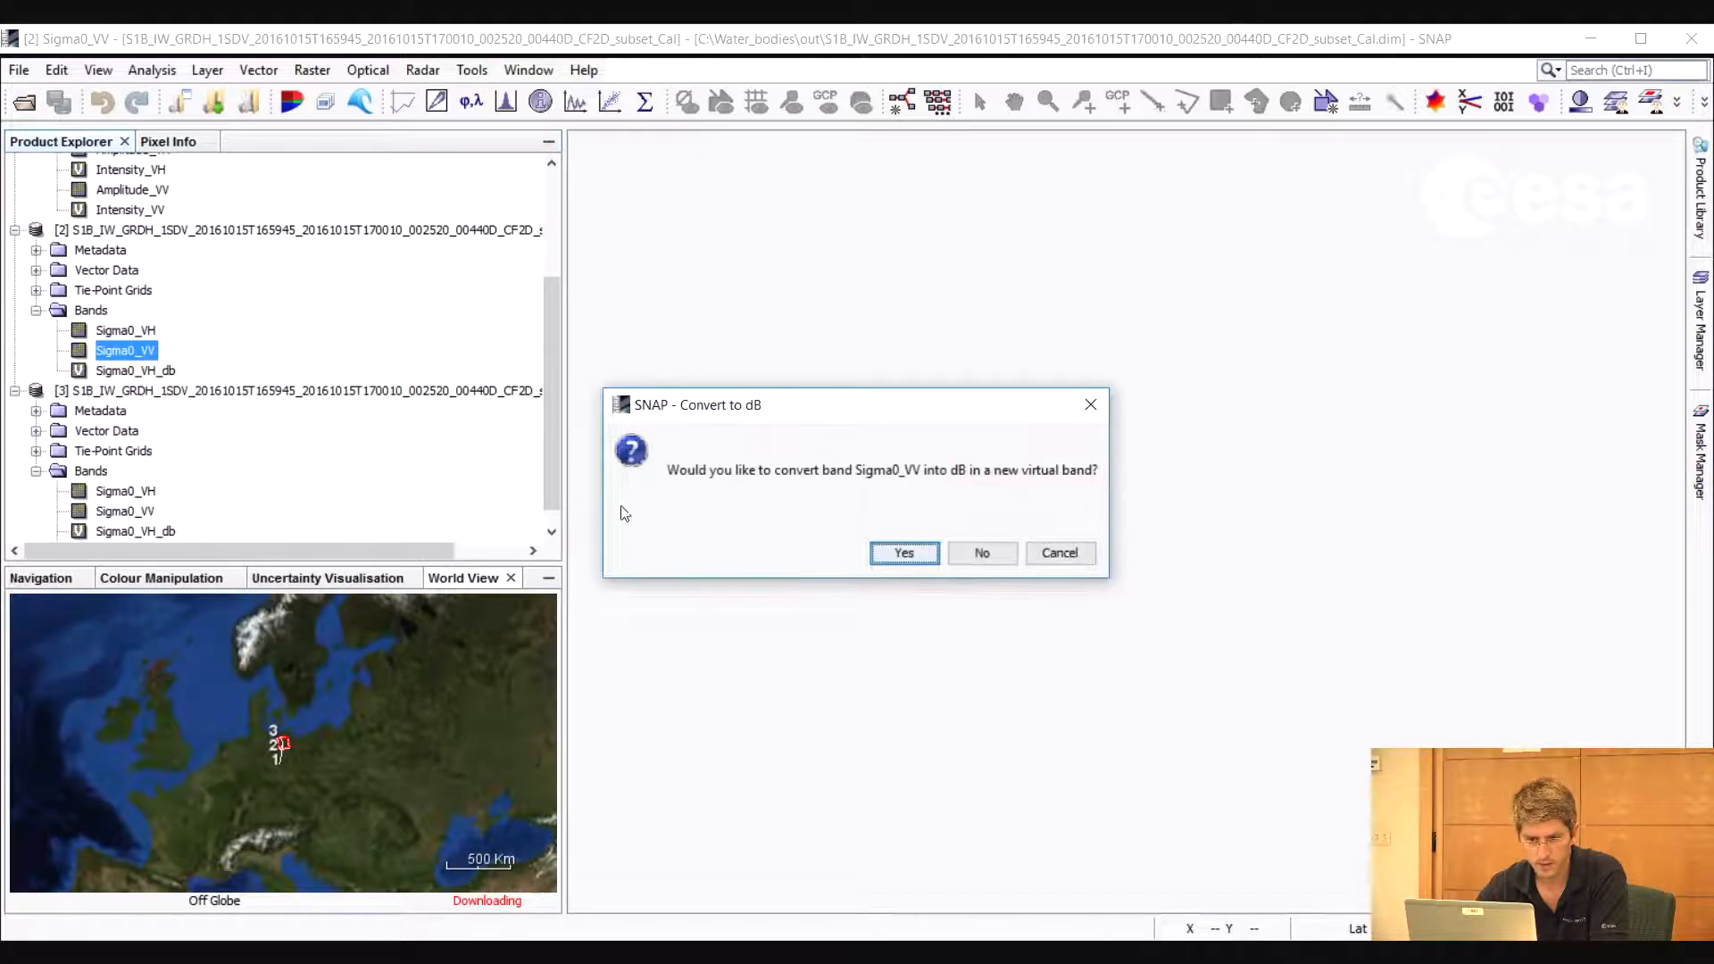
{"action": "left_click", "coordinate": [903, 553]}
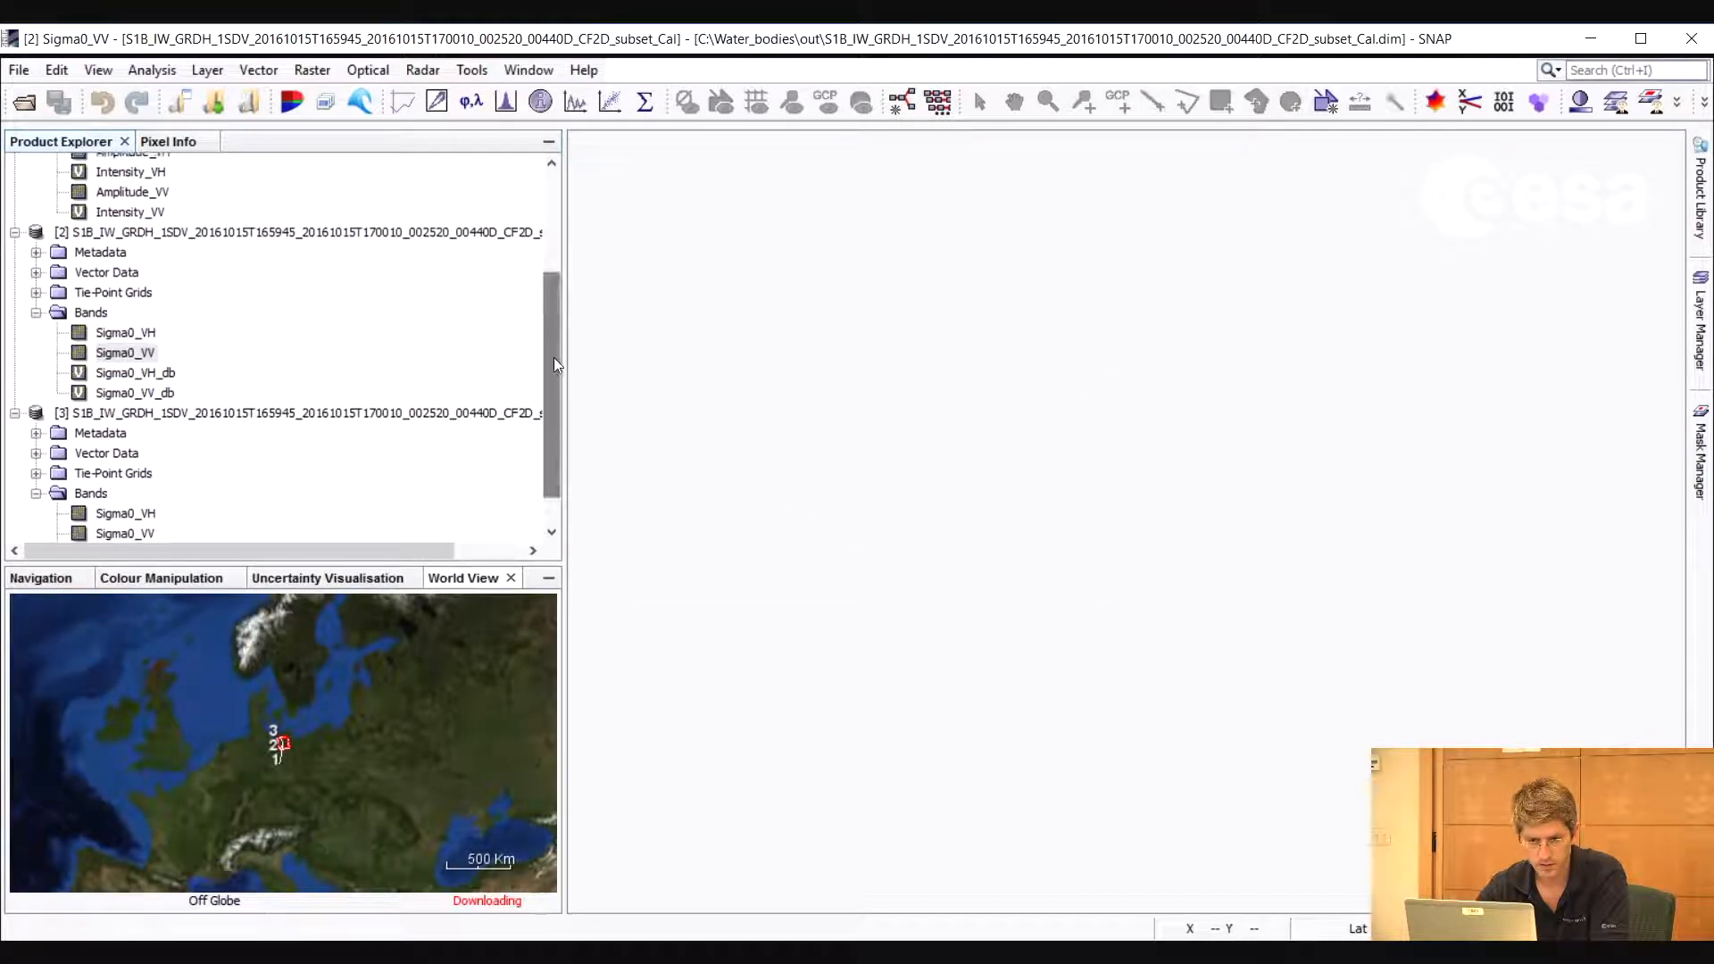
Open an RGB image of the calibrated product with Sigma0_VV_db as red, Sigma0_VH_db as green and Sigma0_VV_db as blue
{"action": "left_click", "coordinate": [130, 190]}
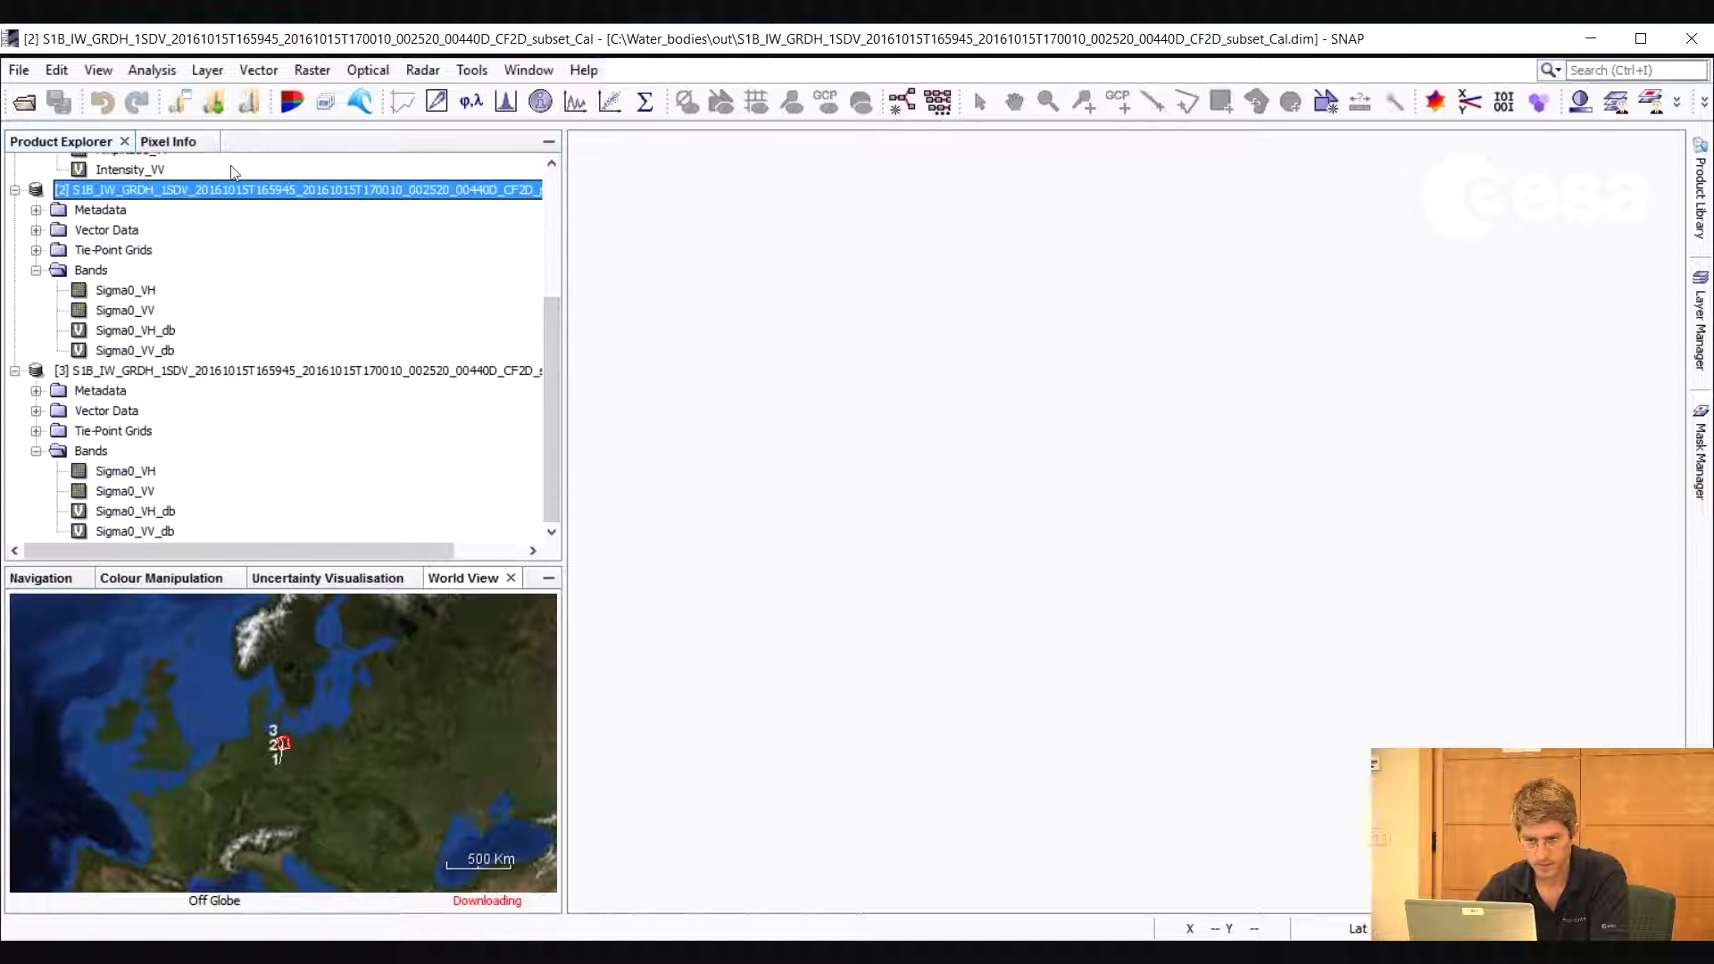
{"action": "left_click", "coordinate": [530, 71]}
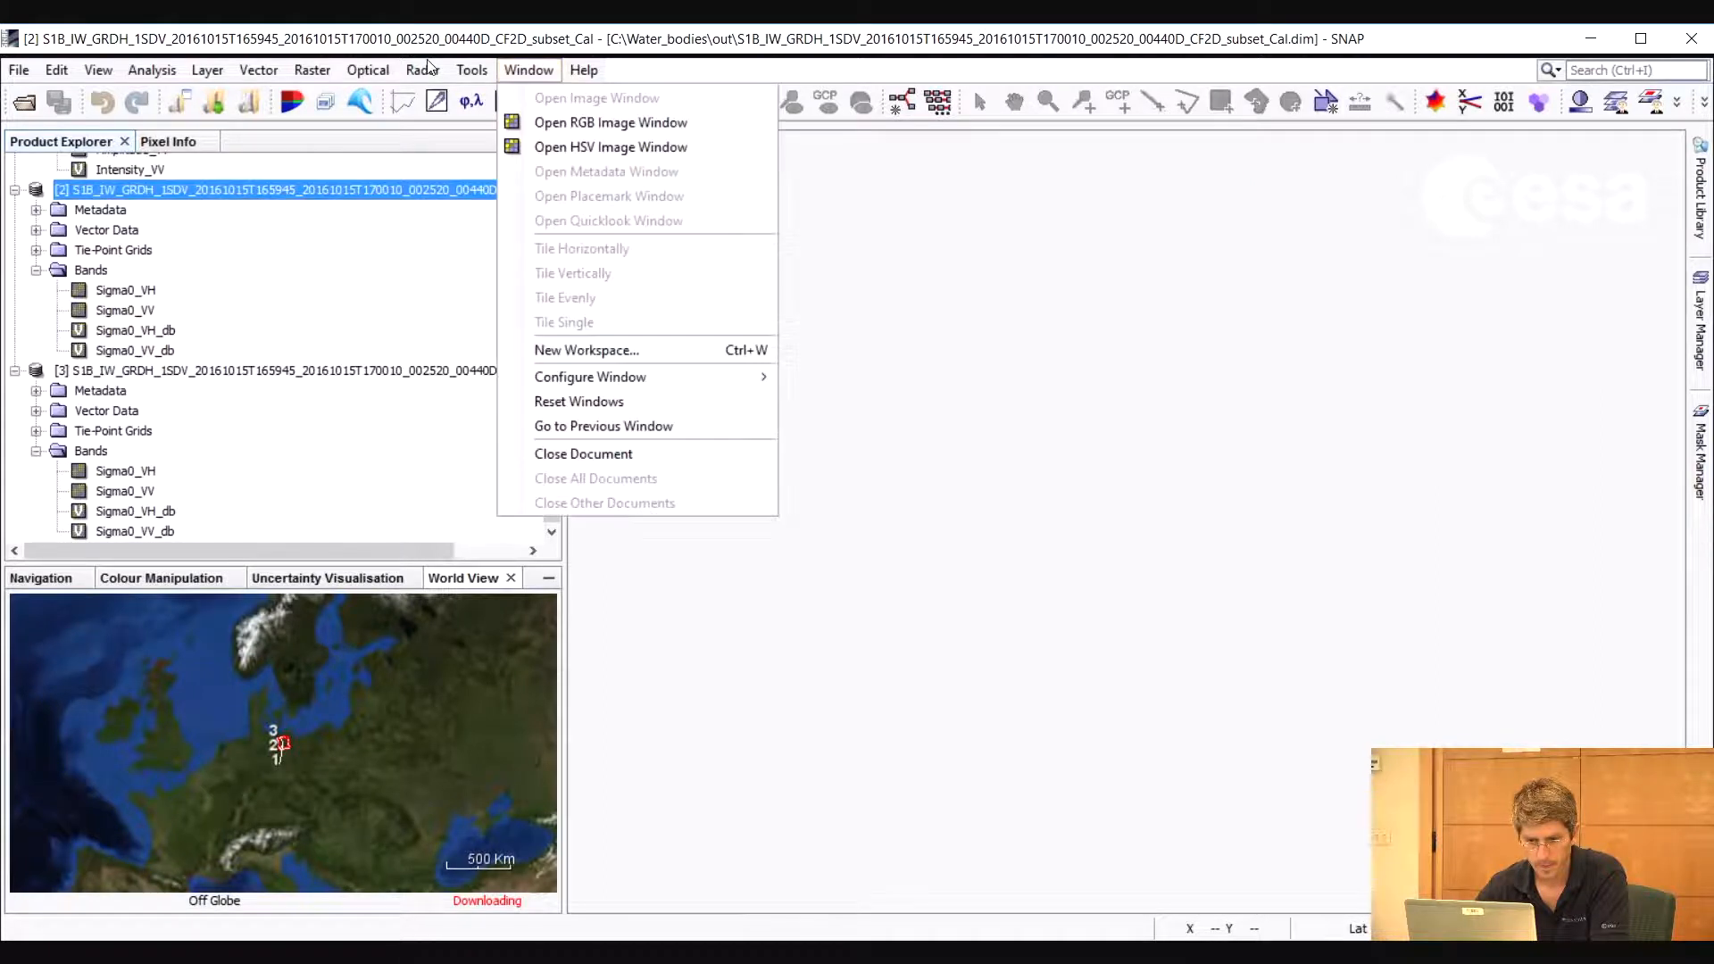
{"action": "left_click", "coordinate": [562, 123]}
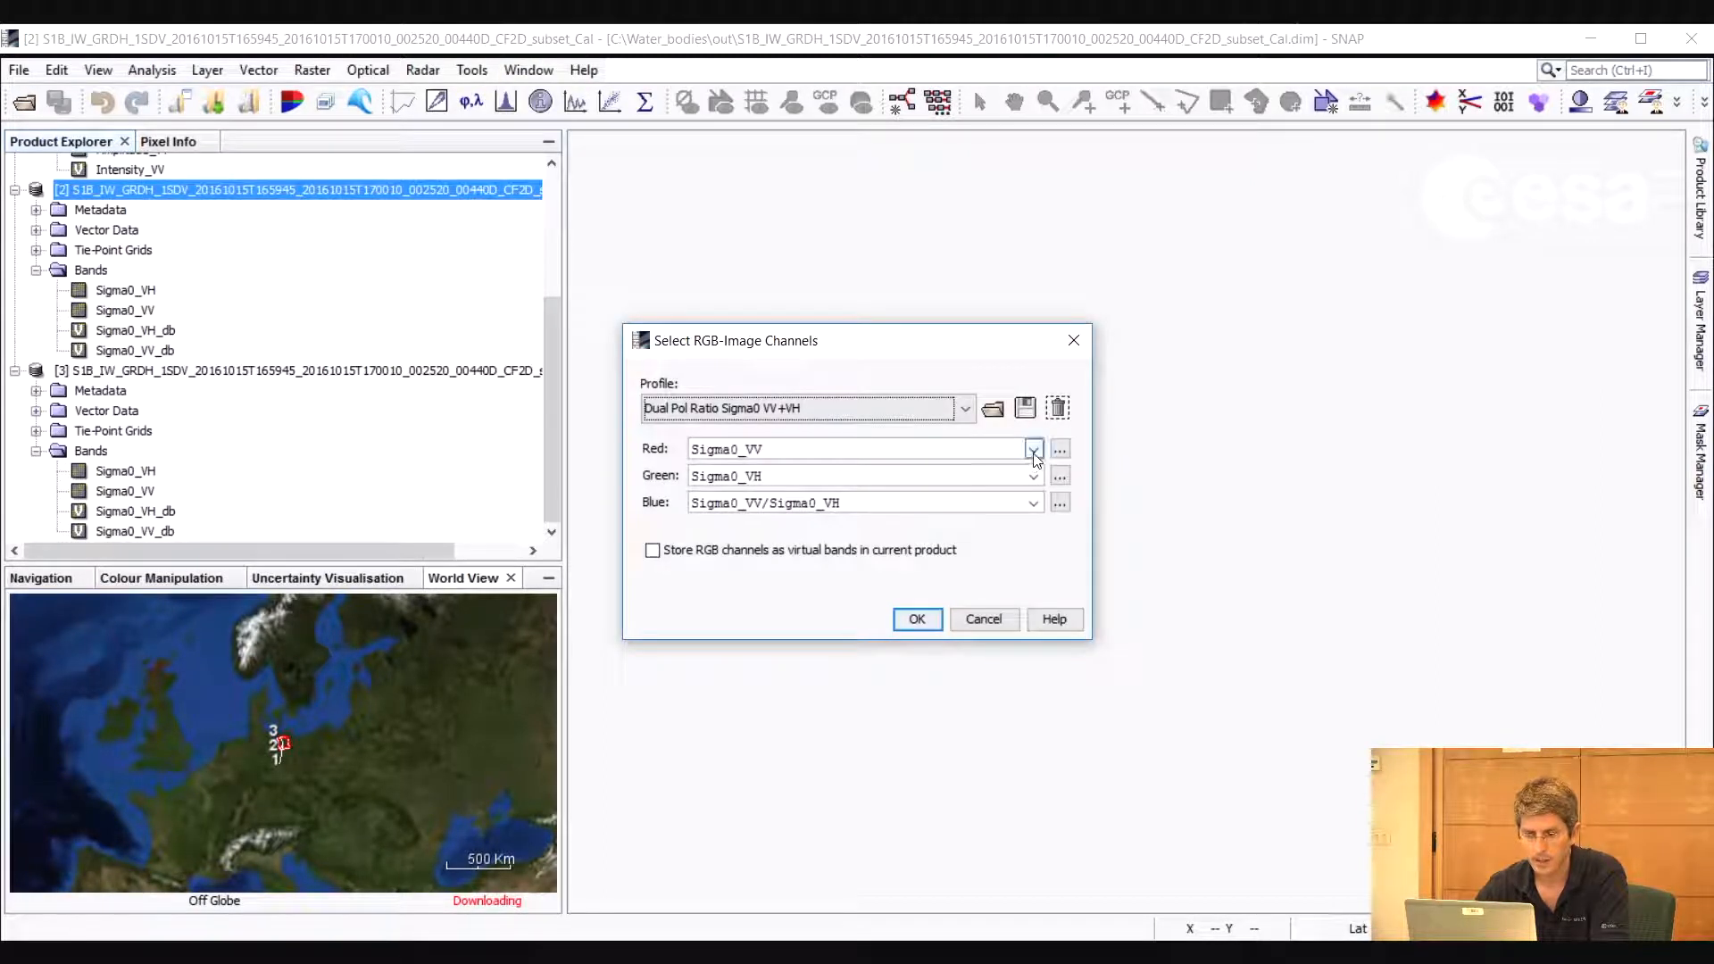
{"action": "left_click", "coordinate": [1033, 449]}
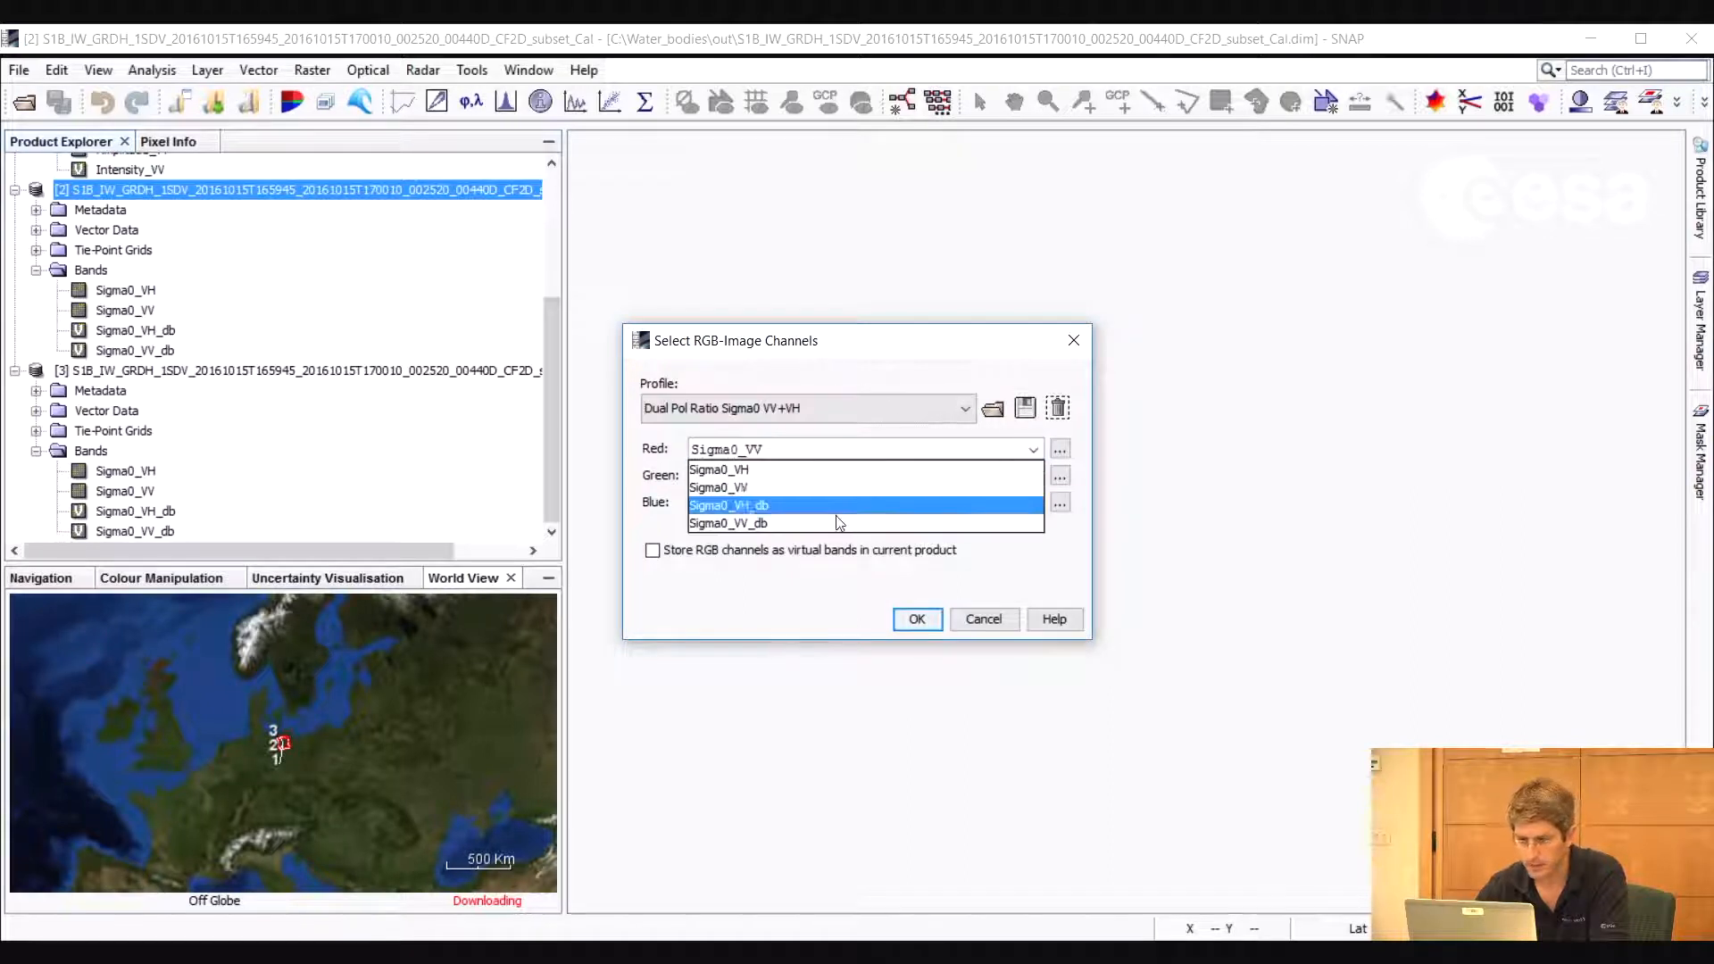
{"action": "left_click", "coordinate": [751, 524]}
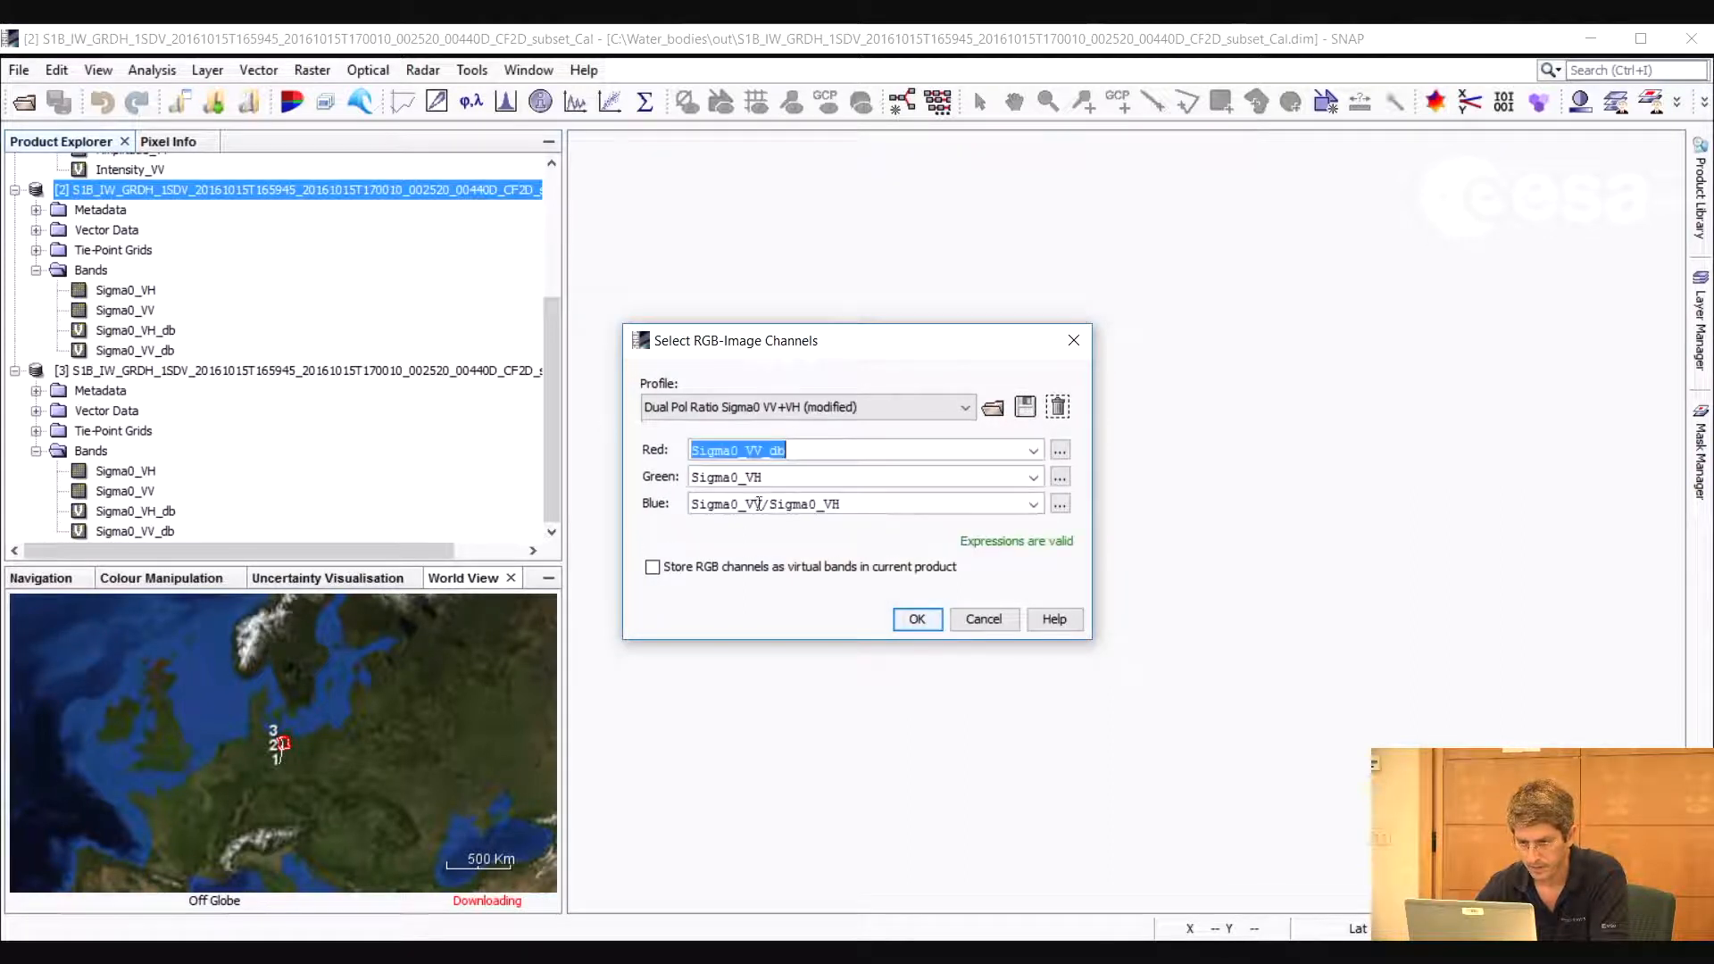
{"action": "left_click", "coordinate": [1033, 477]}
{"action": "left_click", "coordinate": [746, 540]}
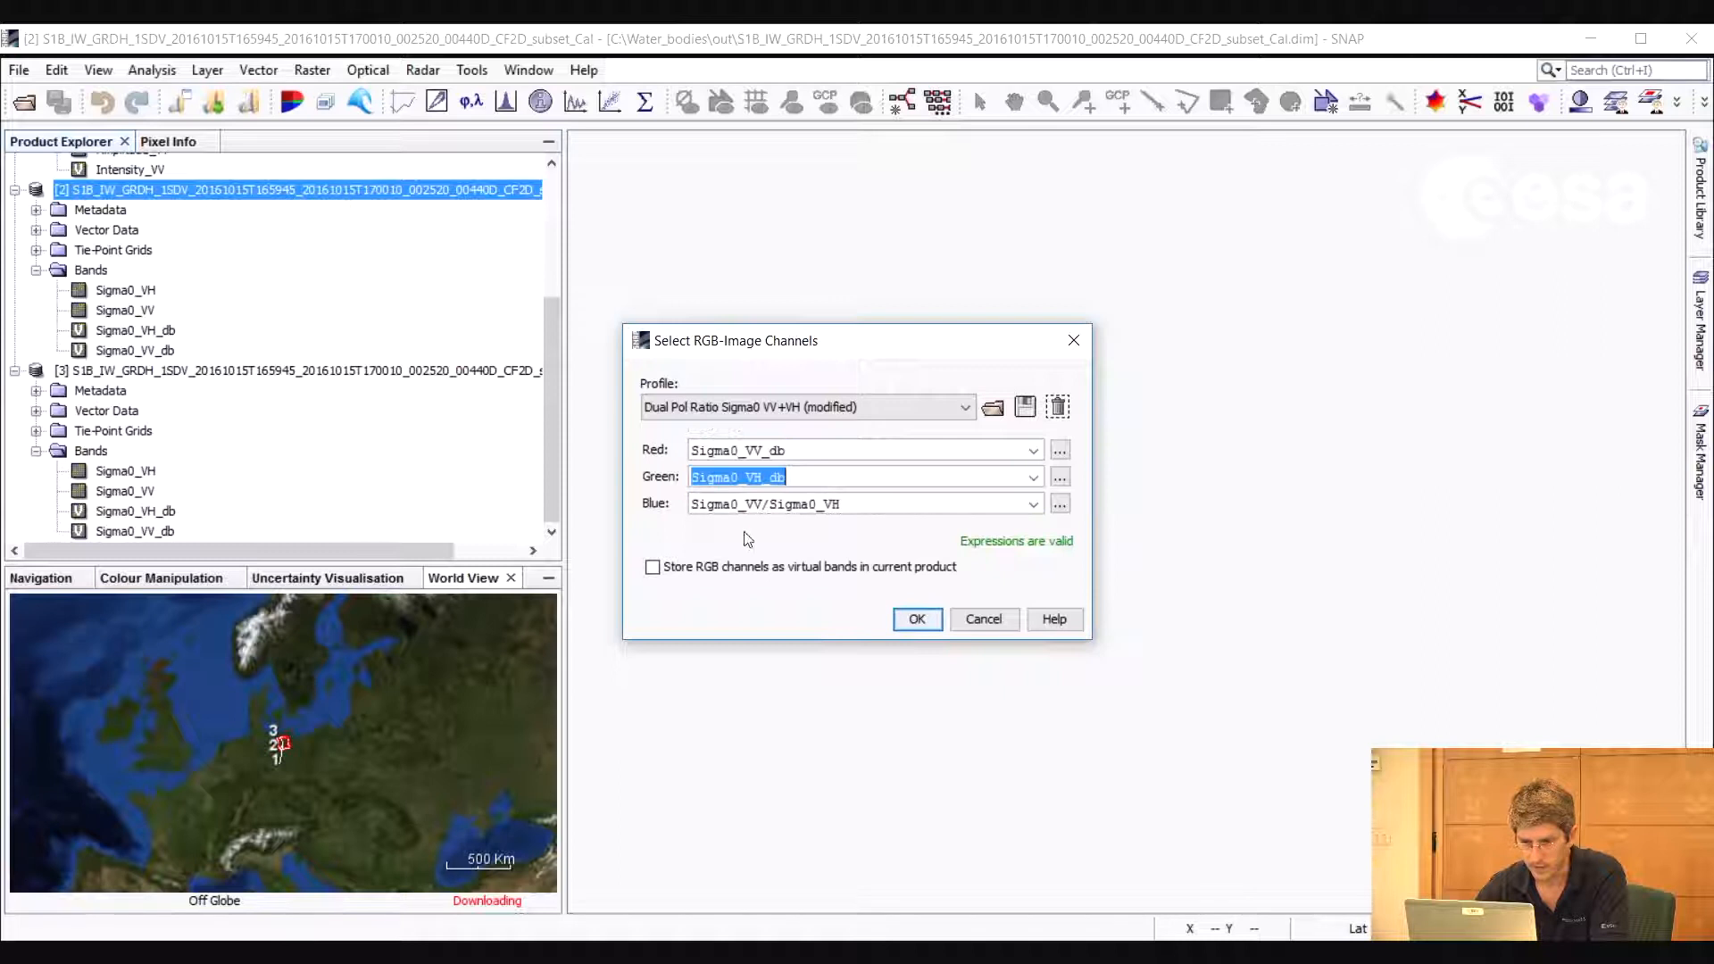
{"action": "left_click", "coordinate": [1033, 504]}
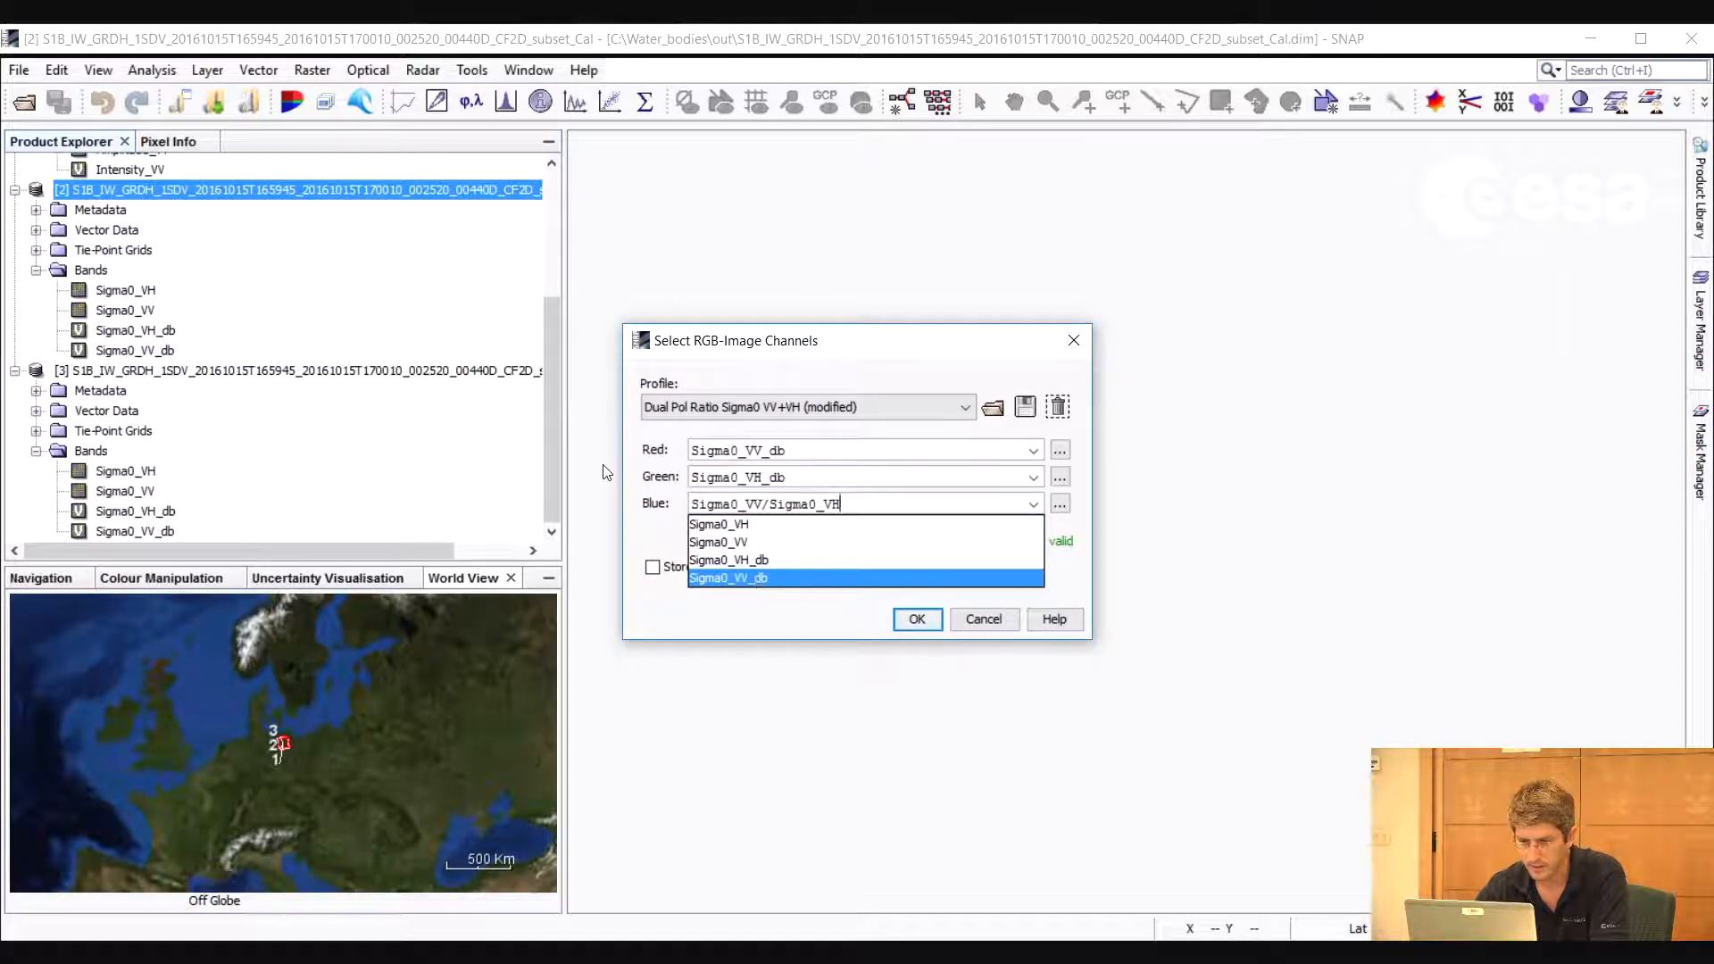
{"action": "left_click", "coordinate": [757, 578]}
{"action": "left_click", "coordinate": [913, 616]}
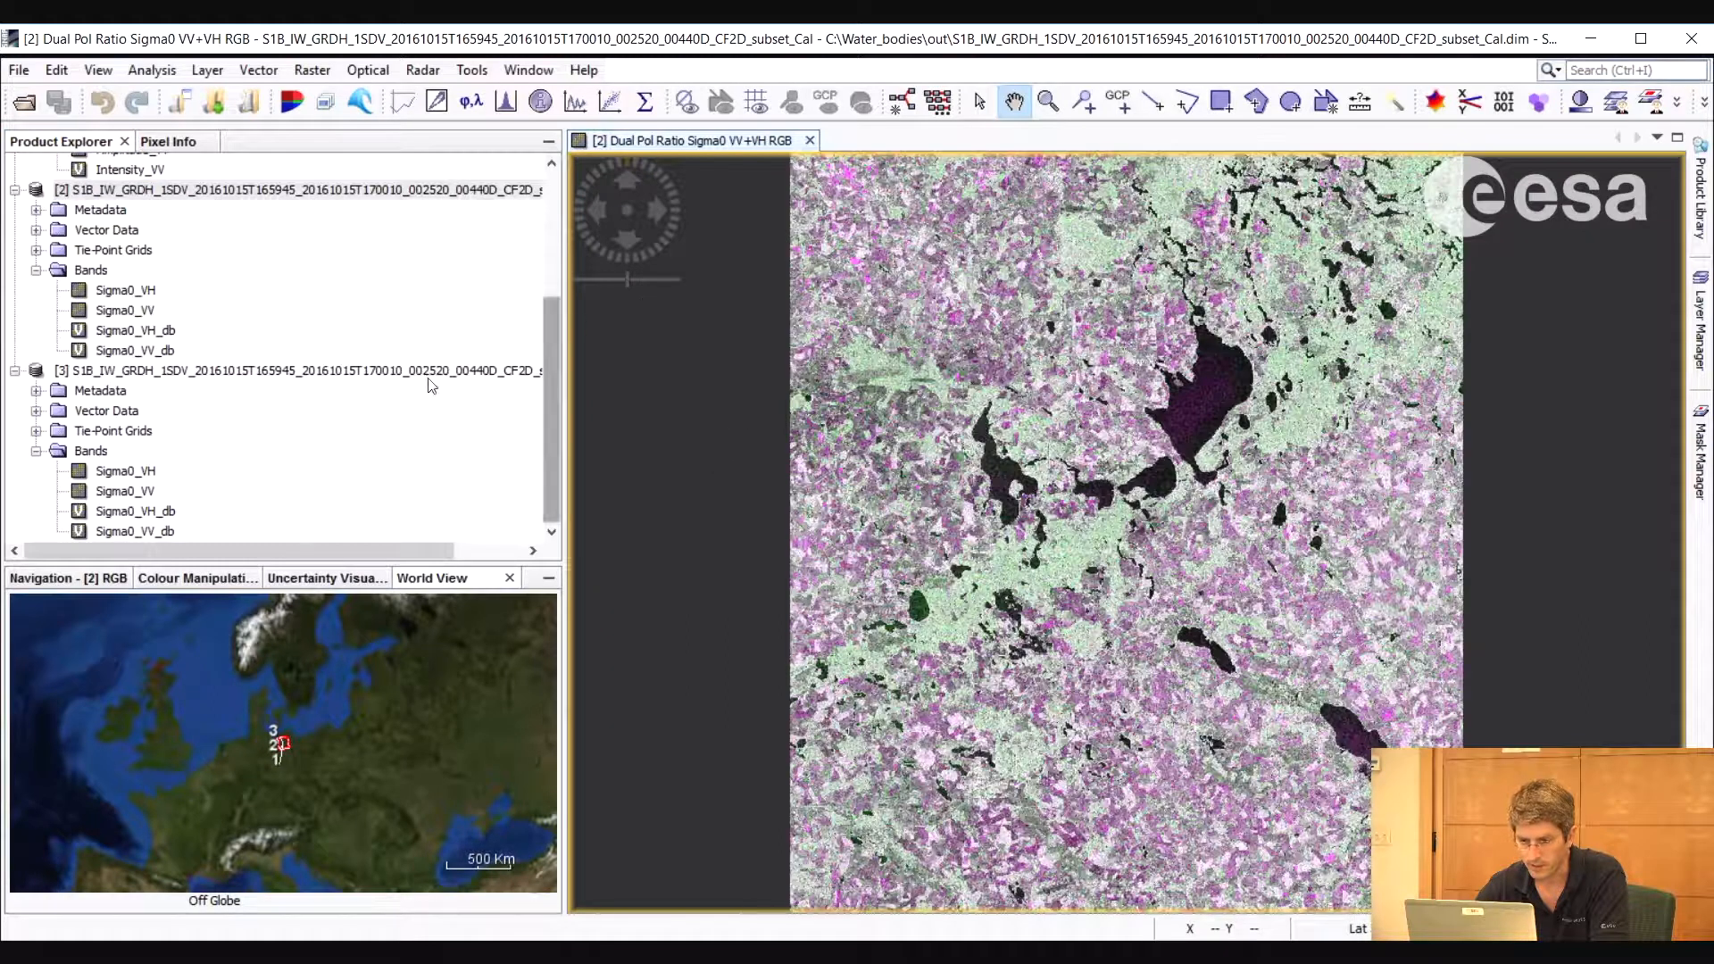
Open an RGB image of the speckle-filtered product with red Sigma0_VV_db, green Sigma0_VH_db and blue Sigma0_VV_db
{"action": "left_click", "coordinate": [326, 371]}
{"action": "left_click", "coordinate": [529, 70]}
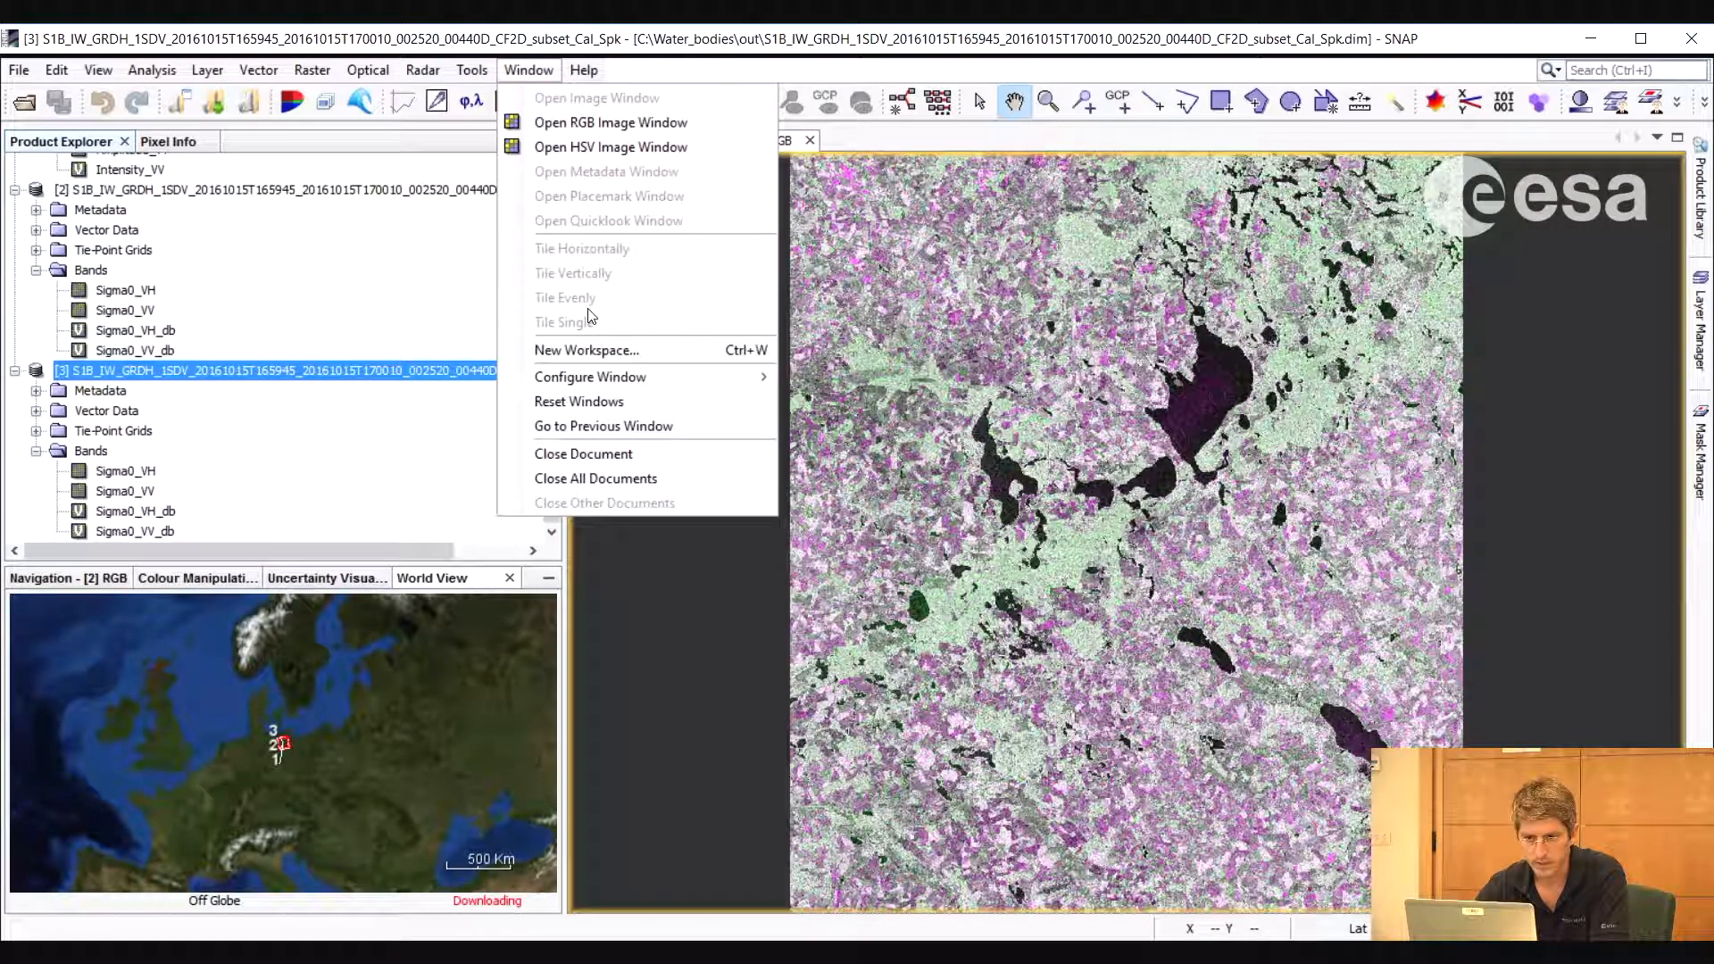
{"action": "left_click", "coordinate": [616, 122]}
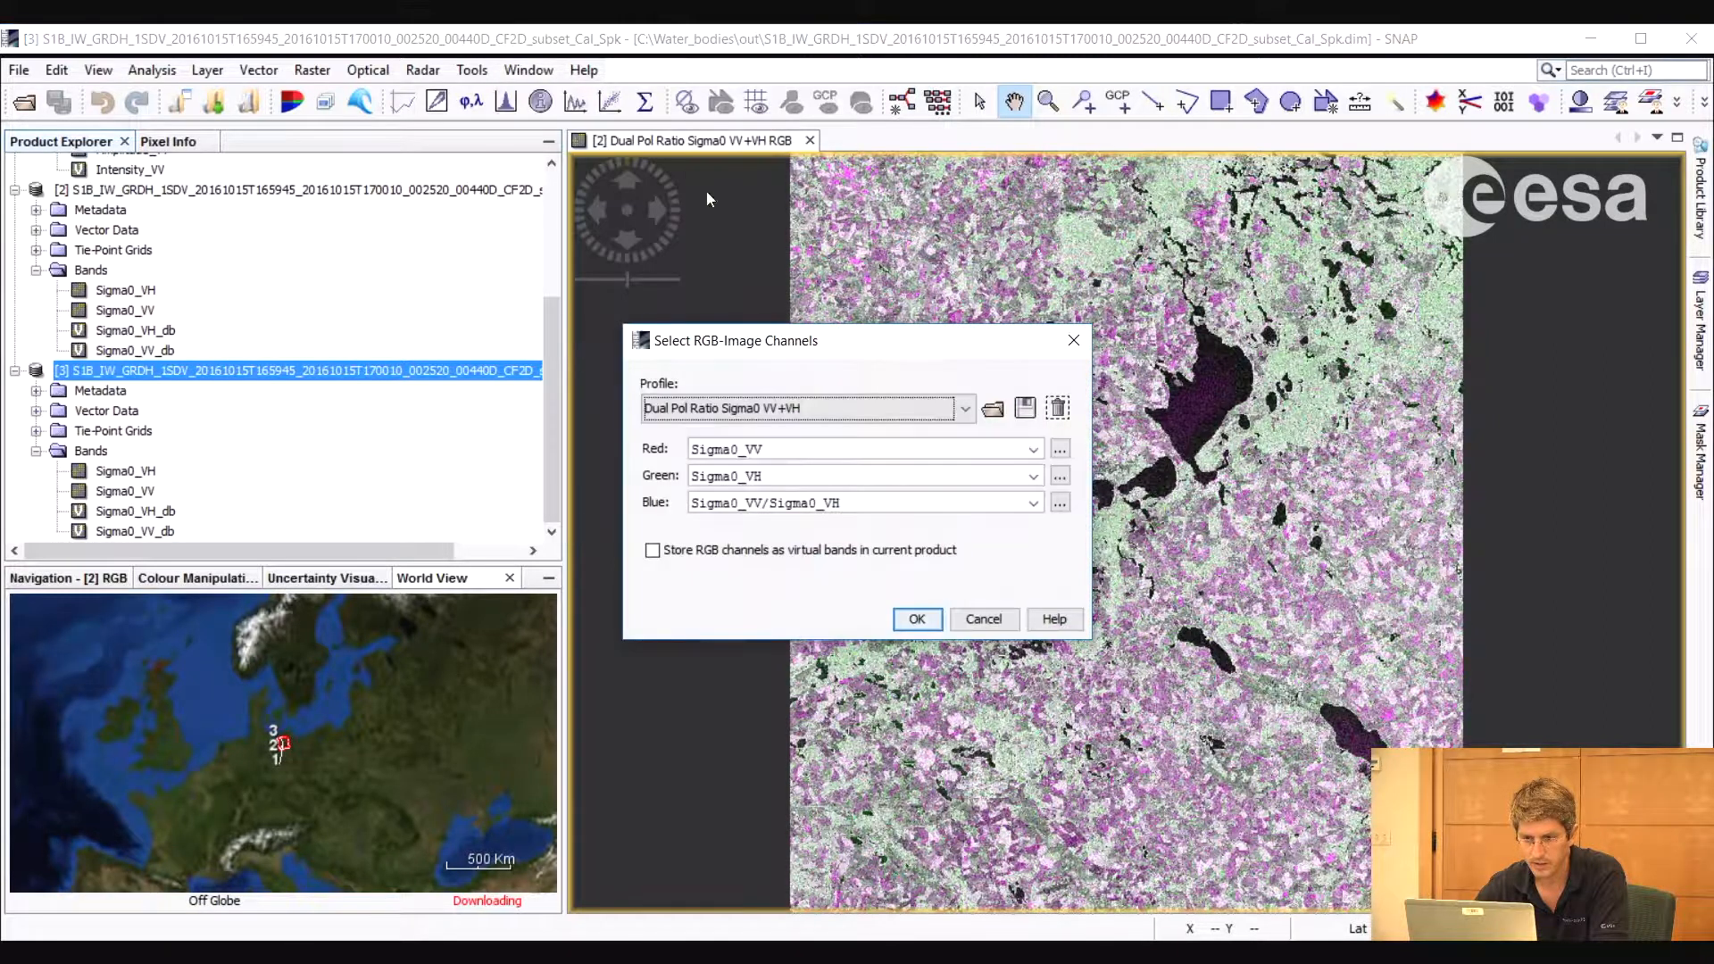
{"action": "left_click", "coordinate": [1032, 451]}
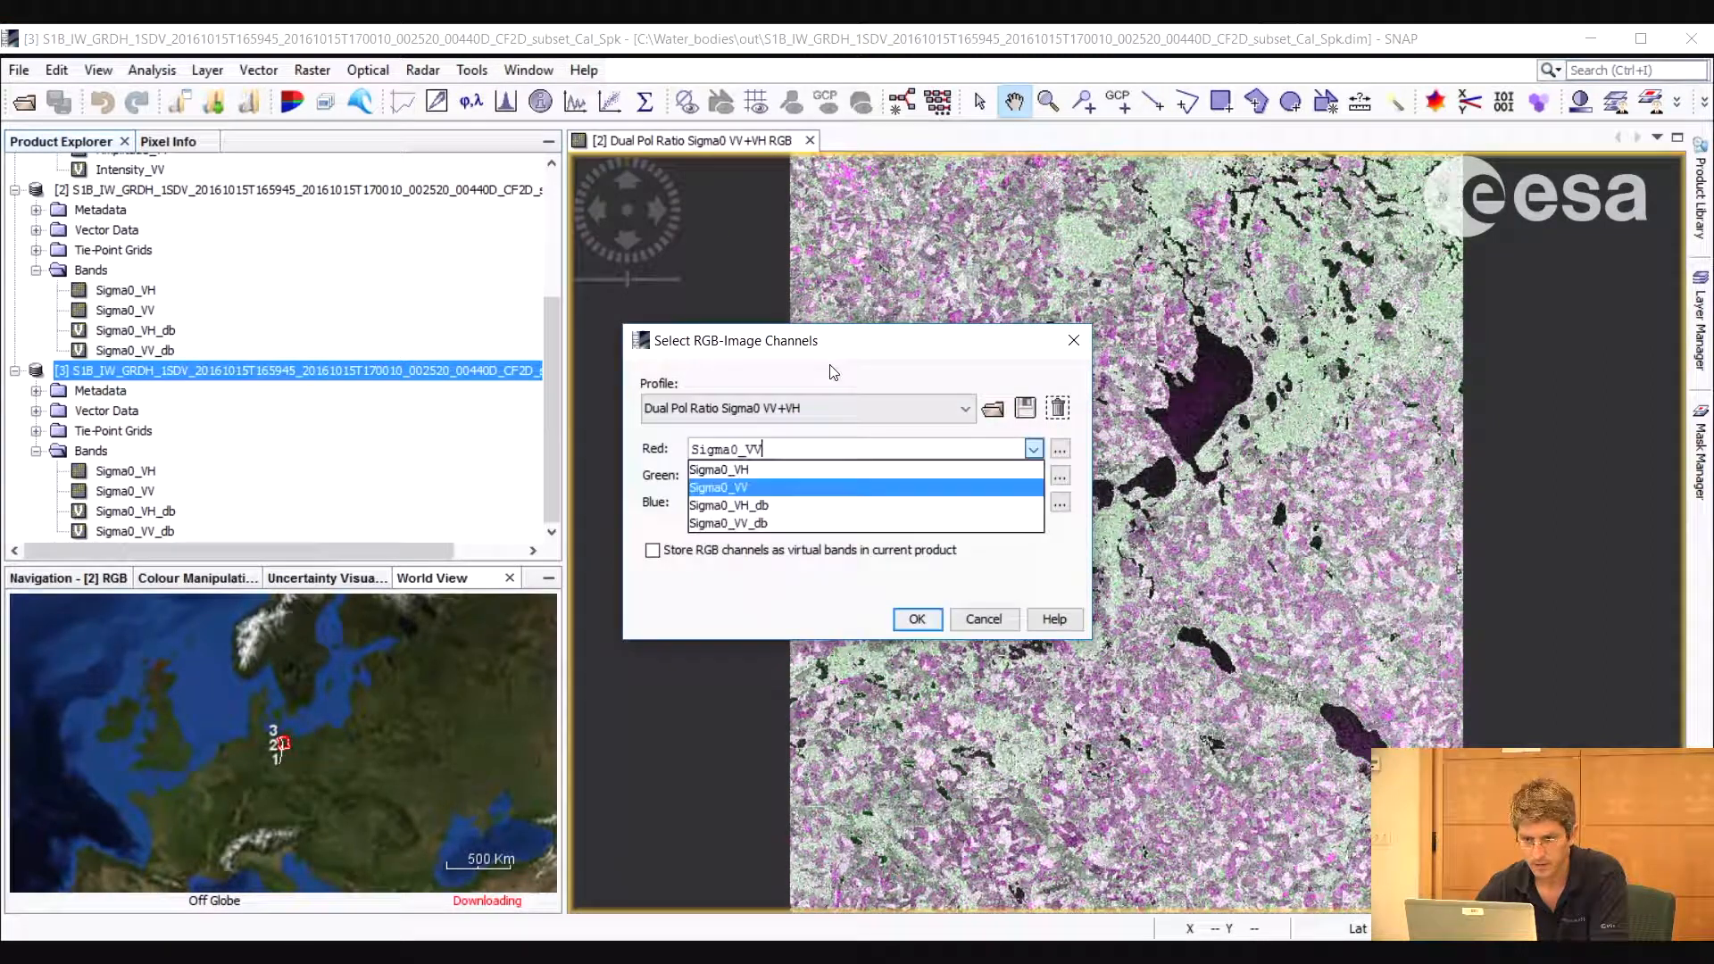
{"action": "left_click", "coordinate": [803, 525]}
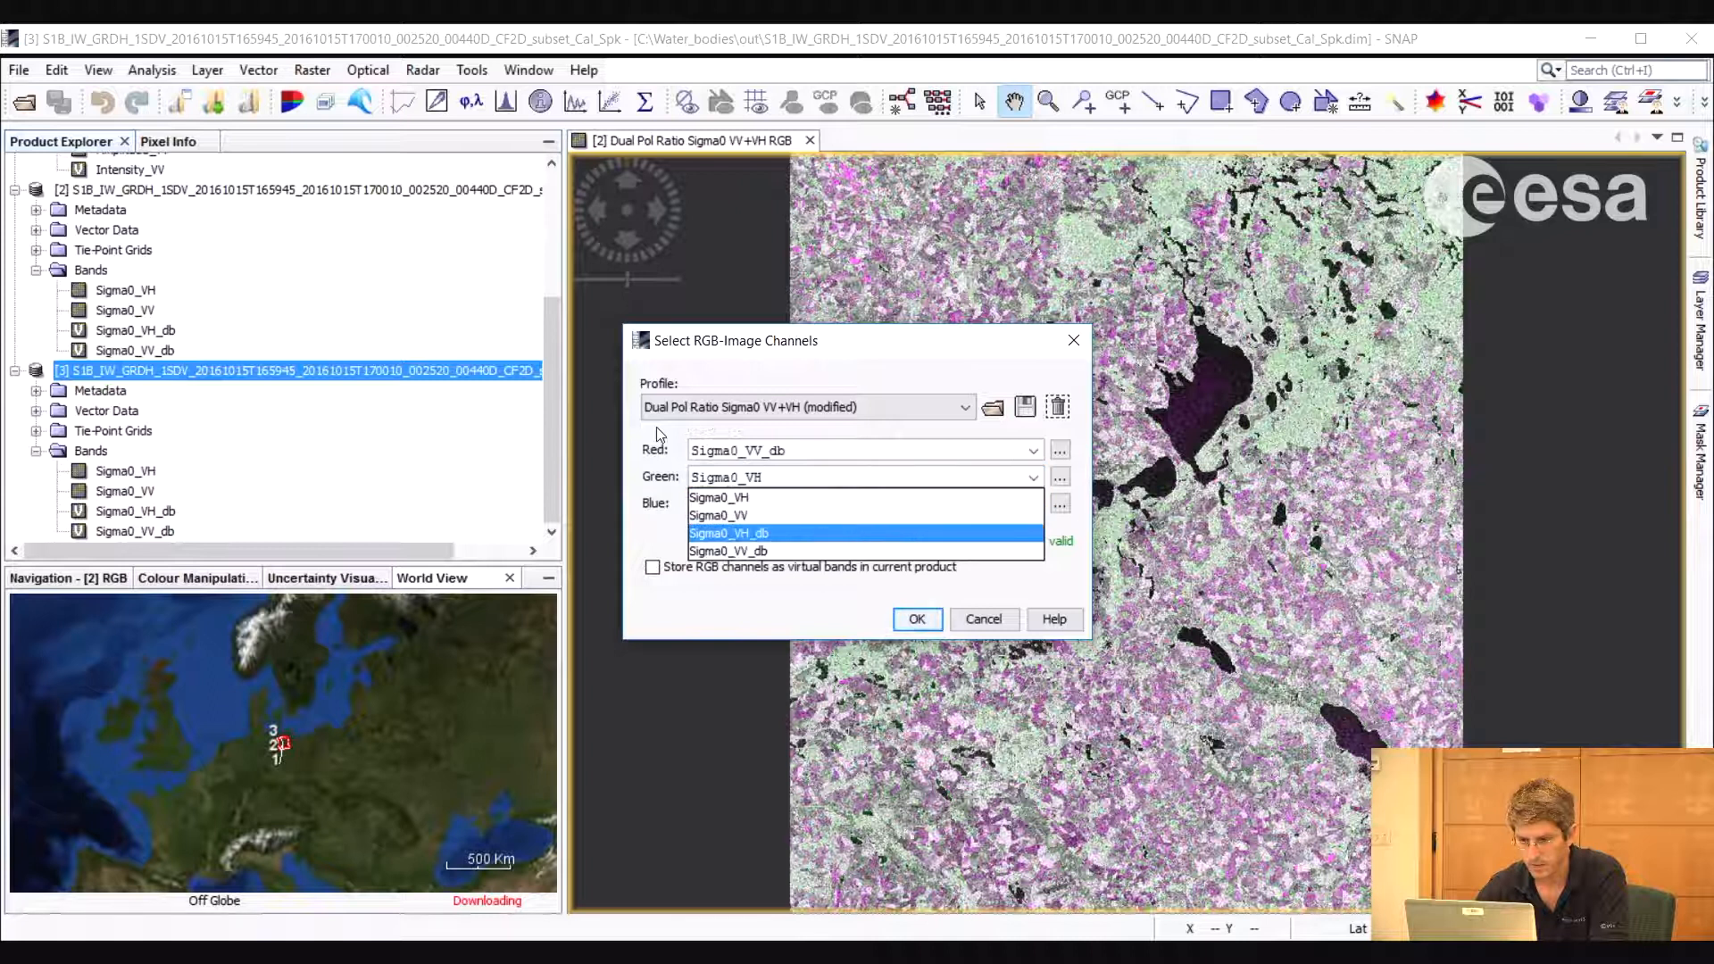
{"action": "left_click", "coordinate": [825, 533]}
{"action": "left_click", "coordinate": [1033, 503]}
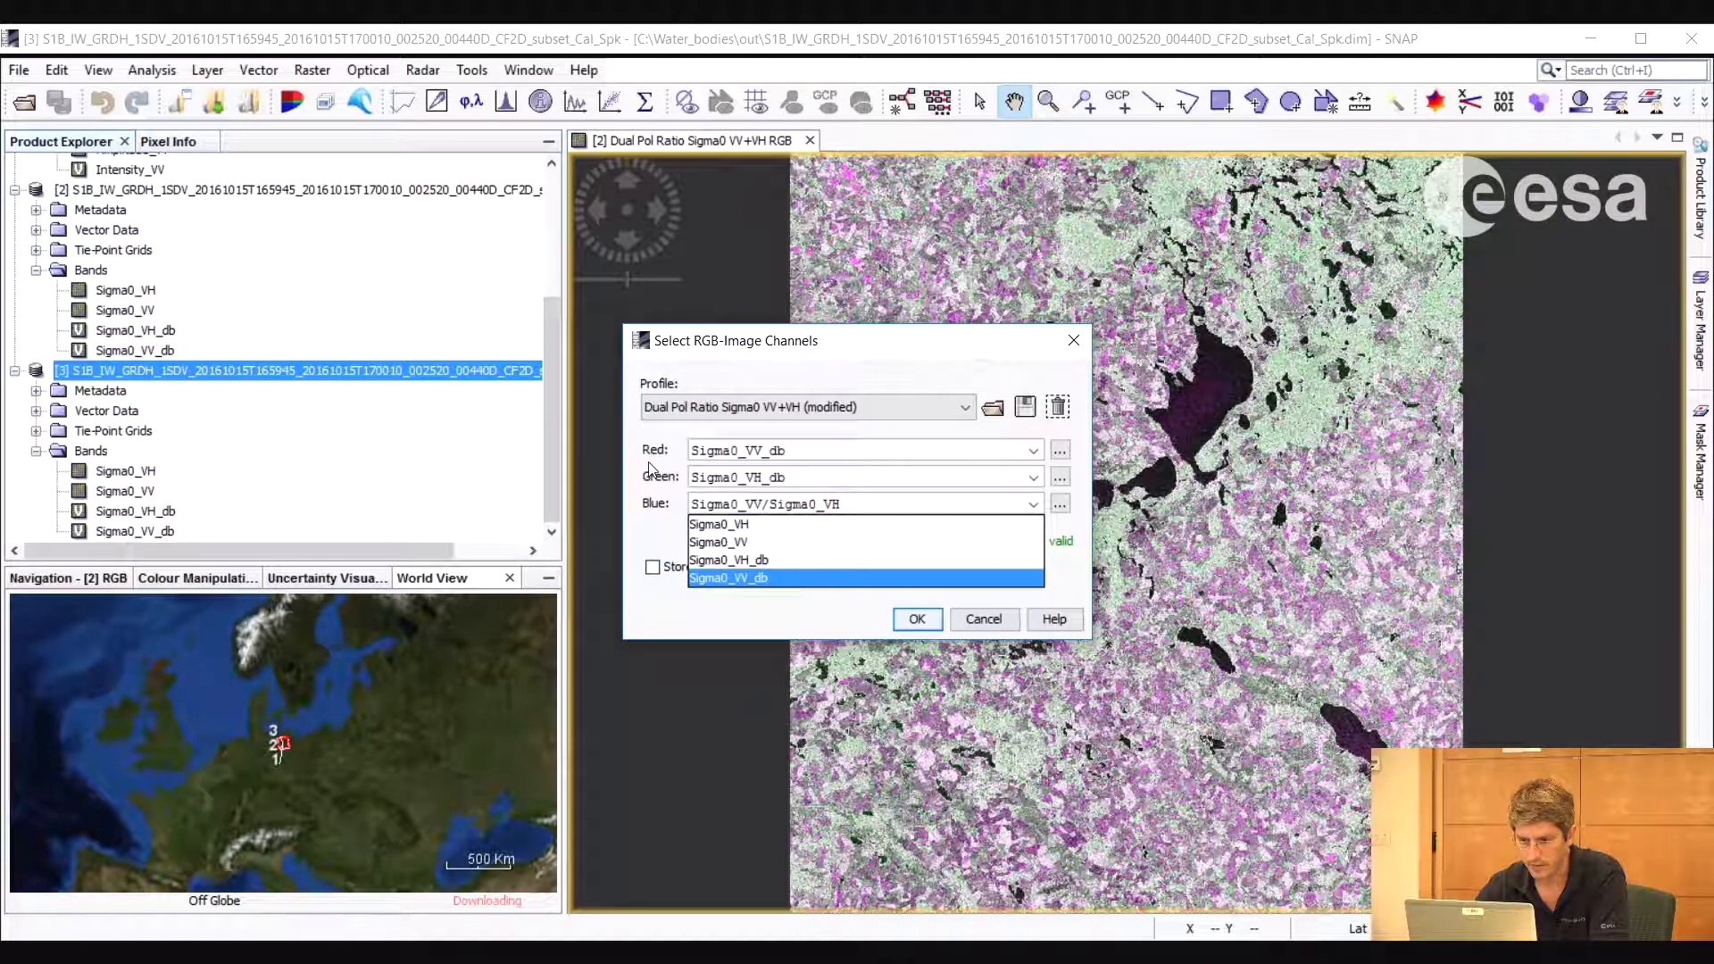
{"action": "left_click", "coordinate": [831, 578]}
{"action": "left_click", "coordinate": [917, 621]}
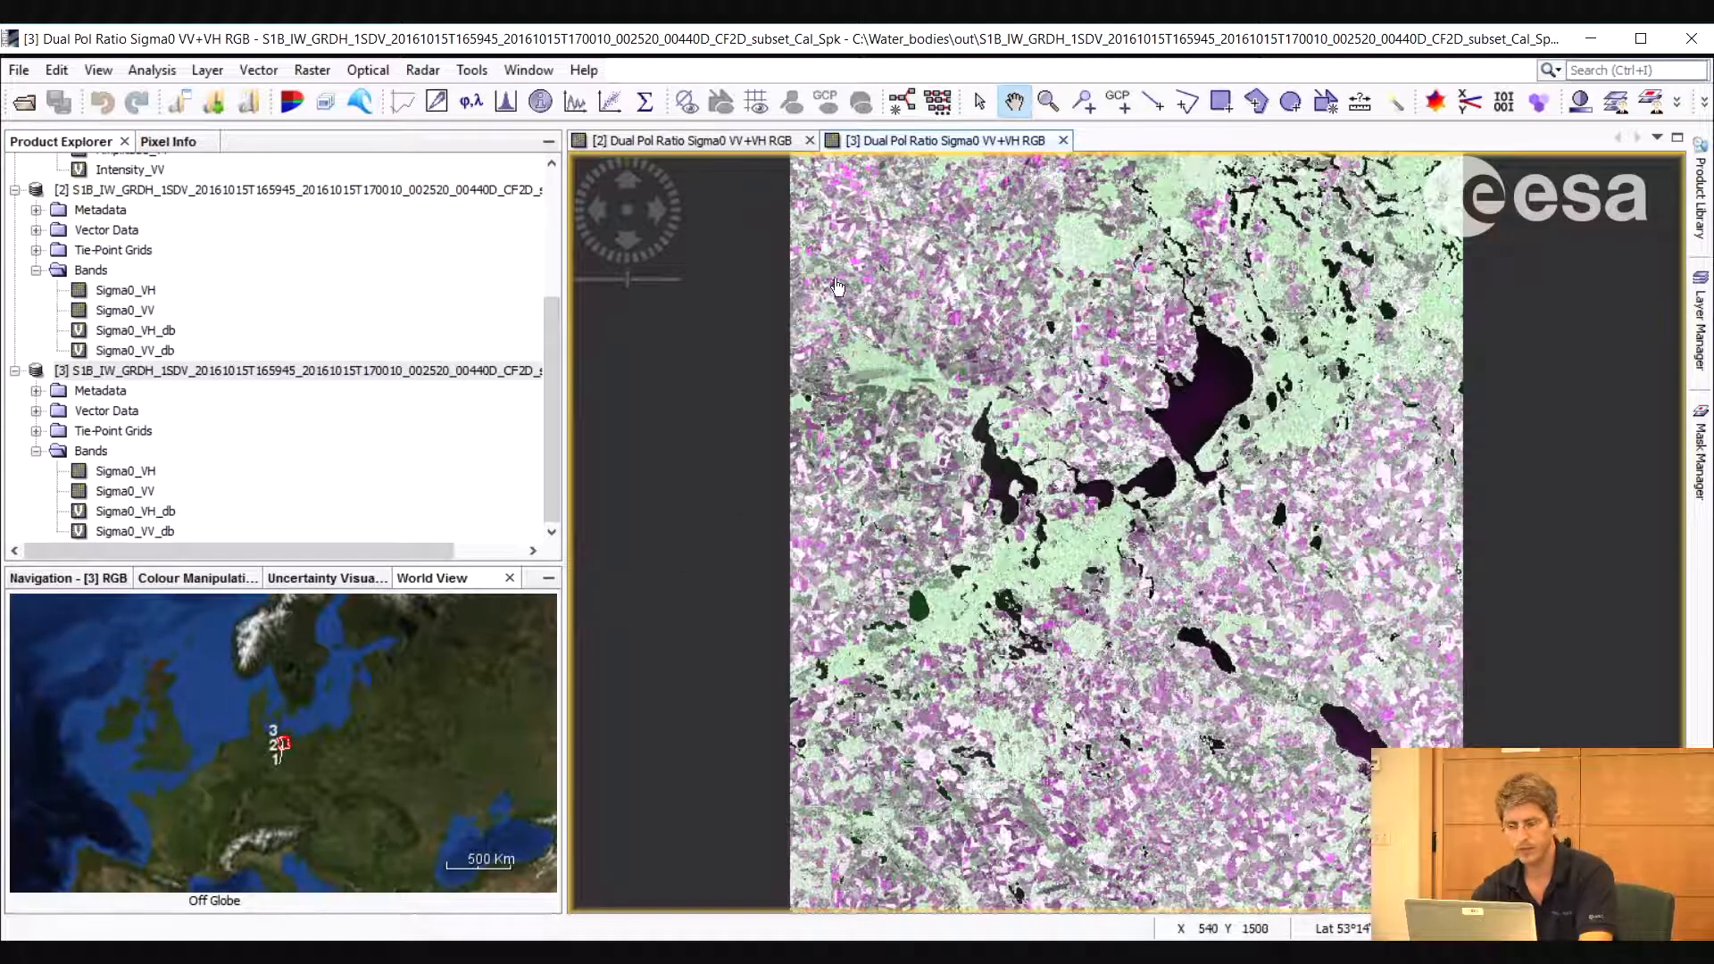
Tile the two RGB views horizontally and compare the calibrated and speckle-filtered images around the lakes
{"action": "left_click", "coordinate": [529, 70]}
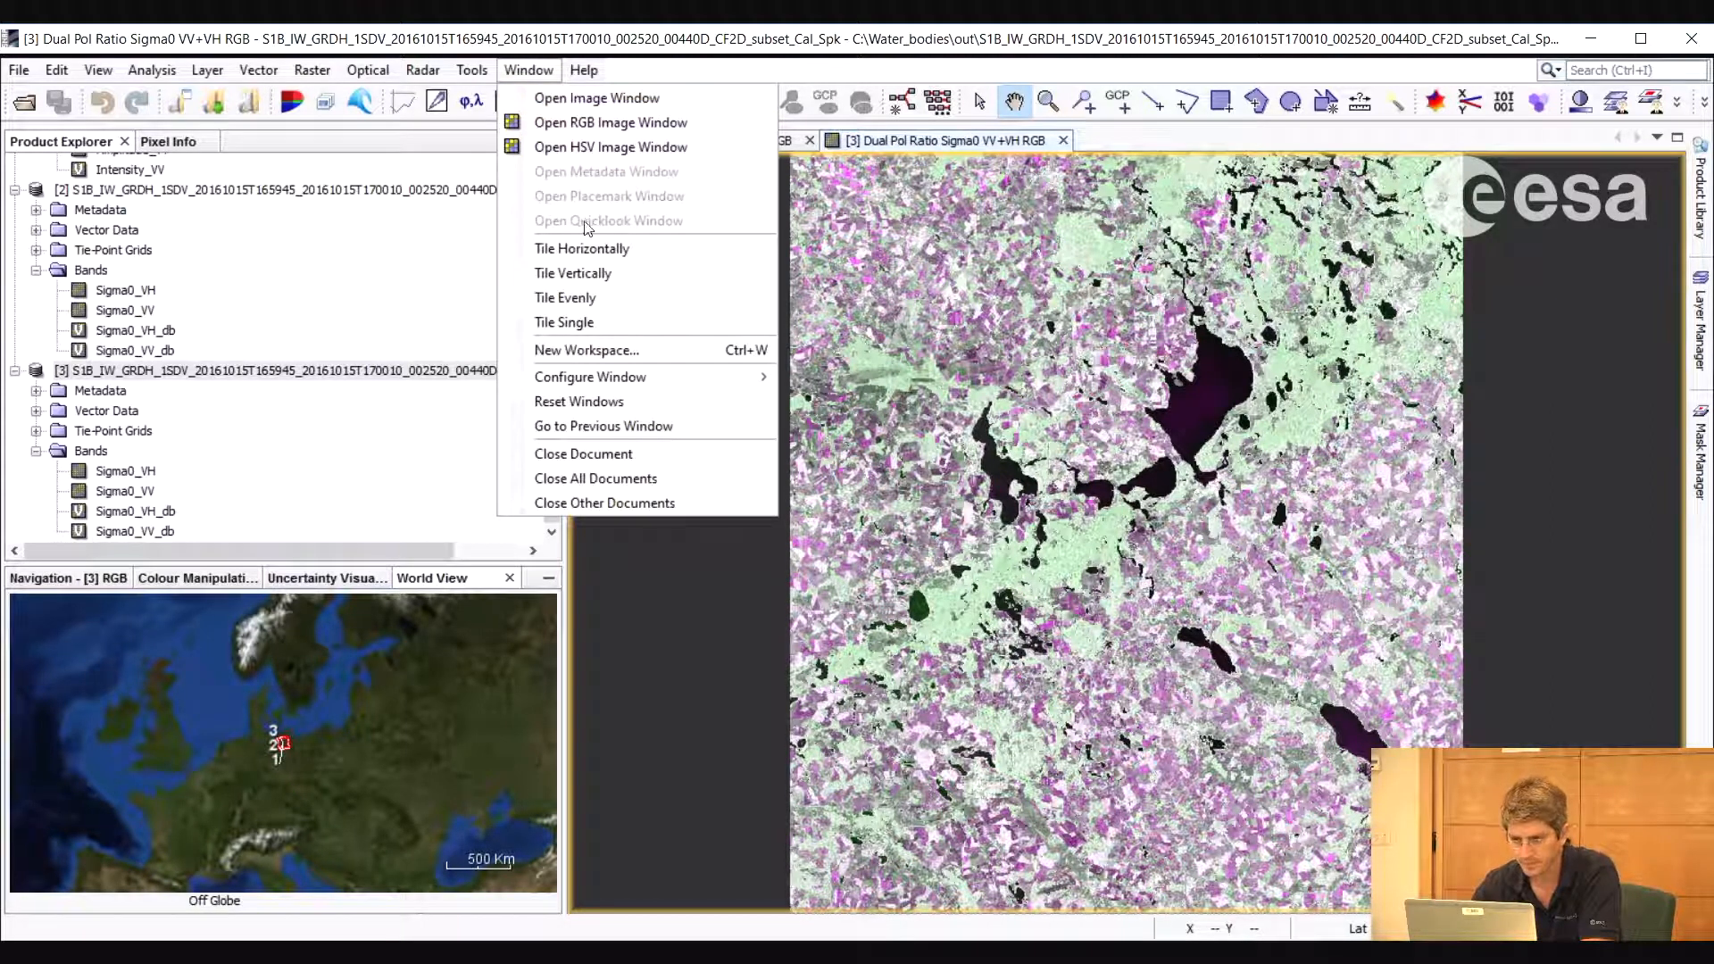
{"action": "left_click", "coordinate": [580, 250]}
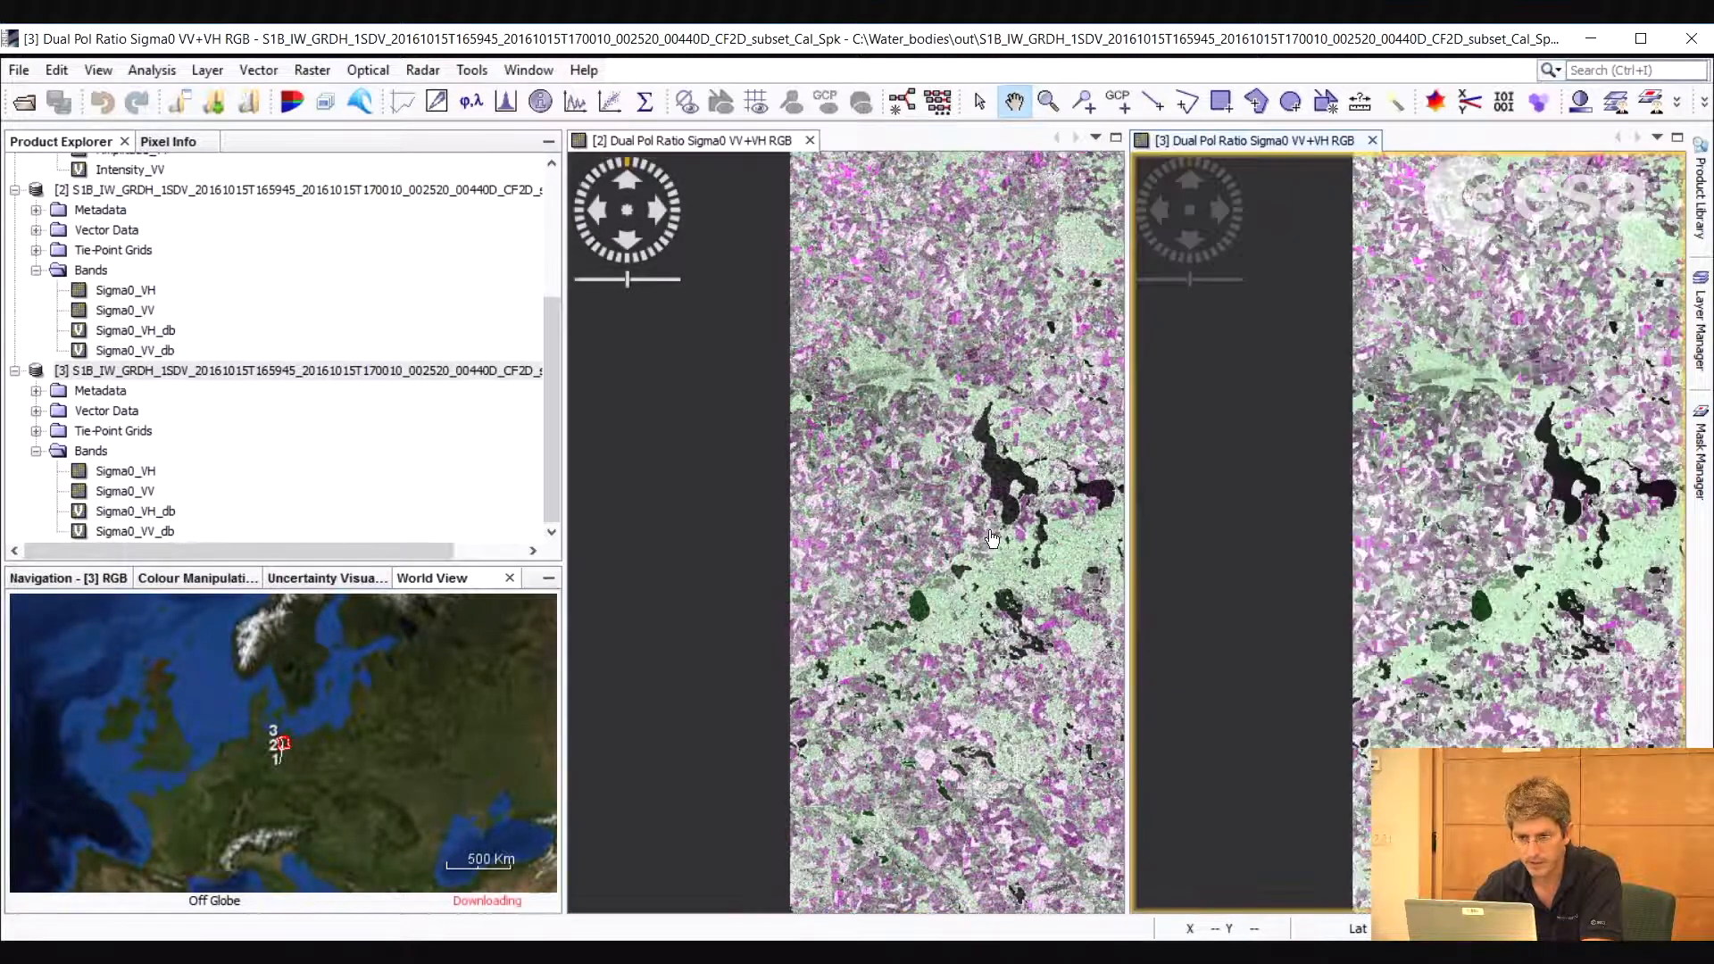
{"action": "scroll", "coordinate": [839, 518], "scroll_direction": "up", "scroll_amount": 2}
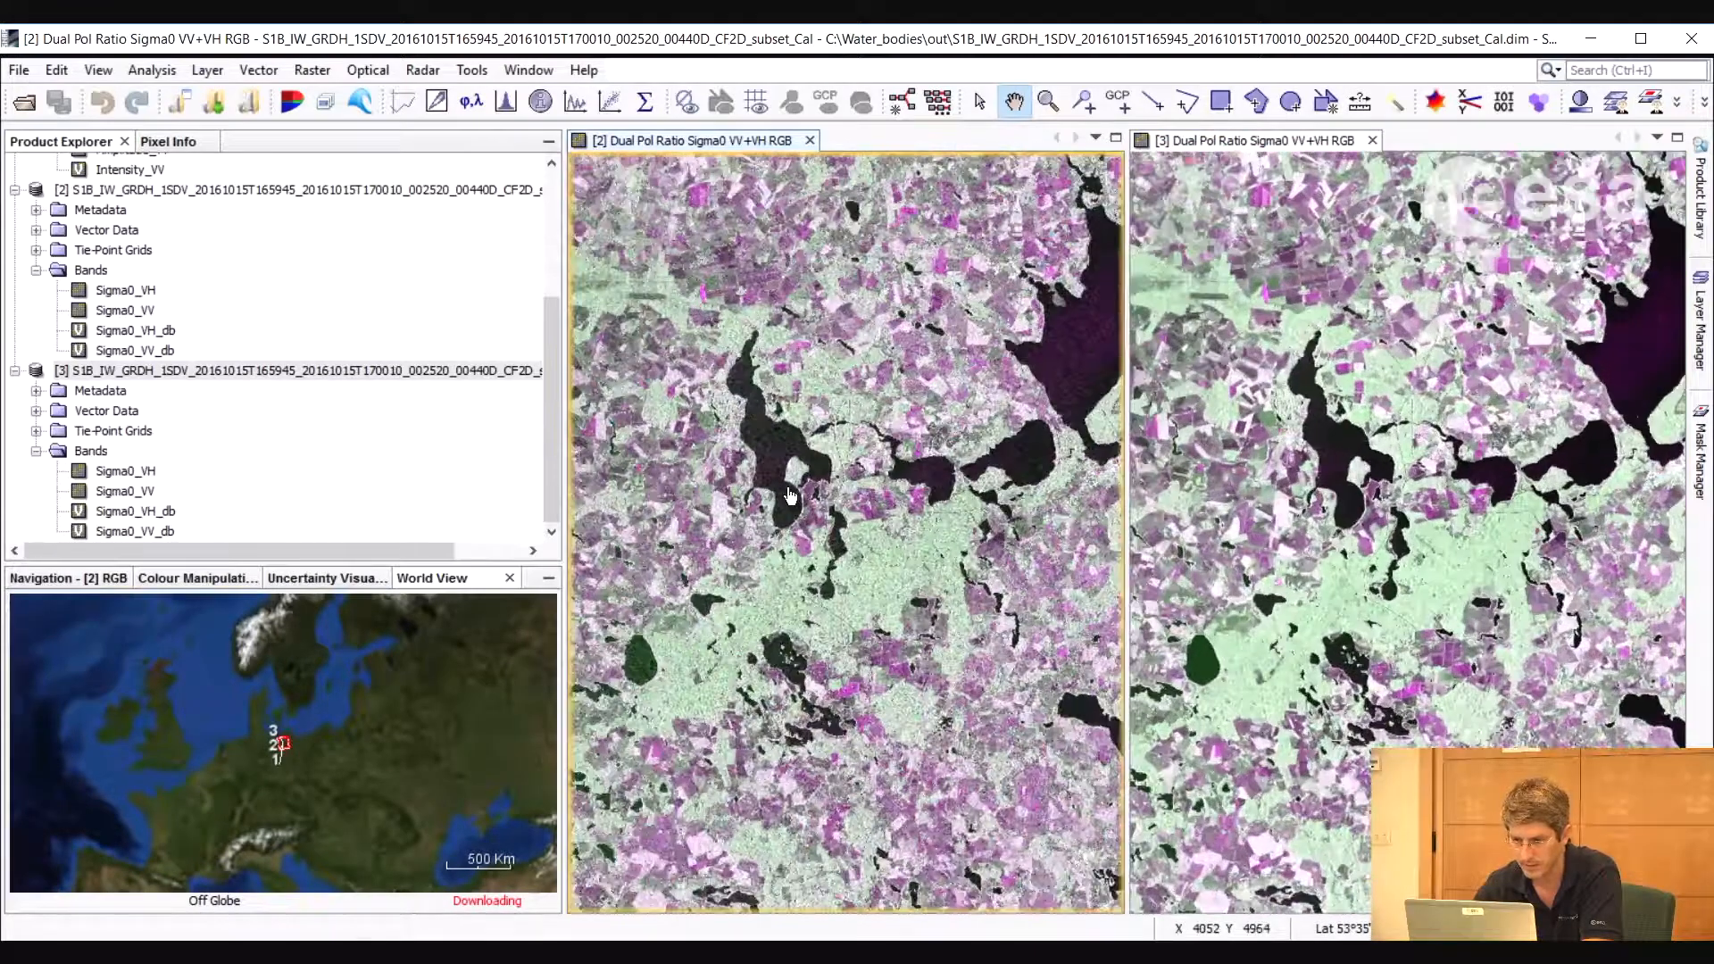
{"action": "left_click_drag", "start_coordinate": [791, 496], "coordinate": [656, 549]}
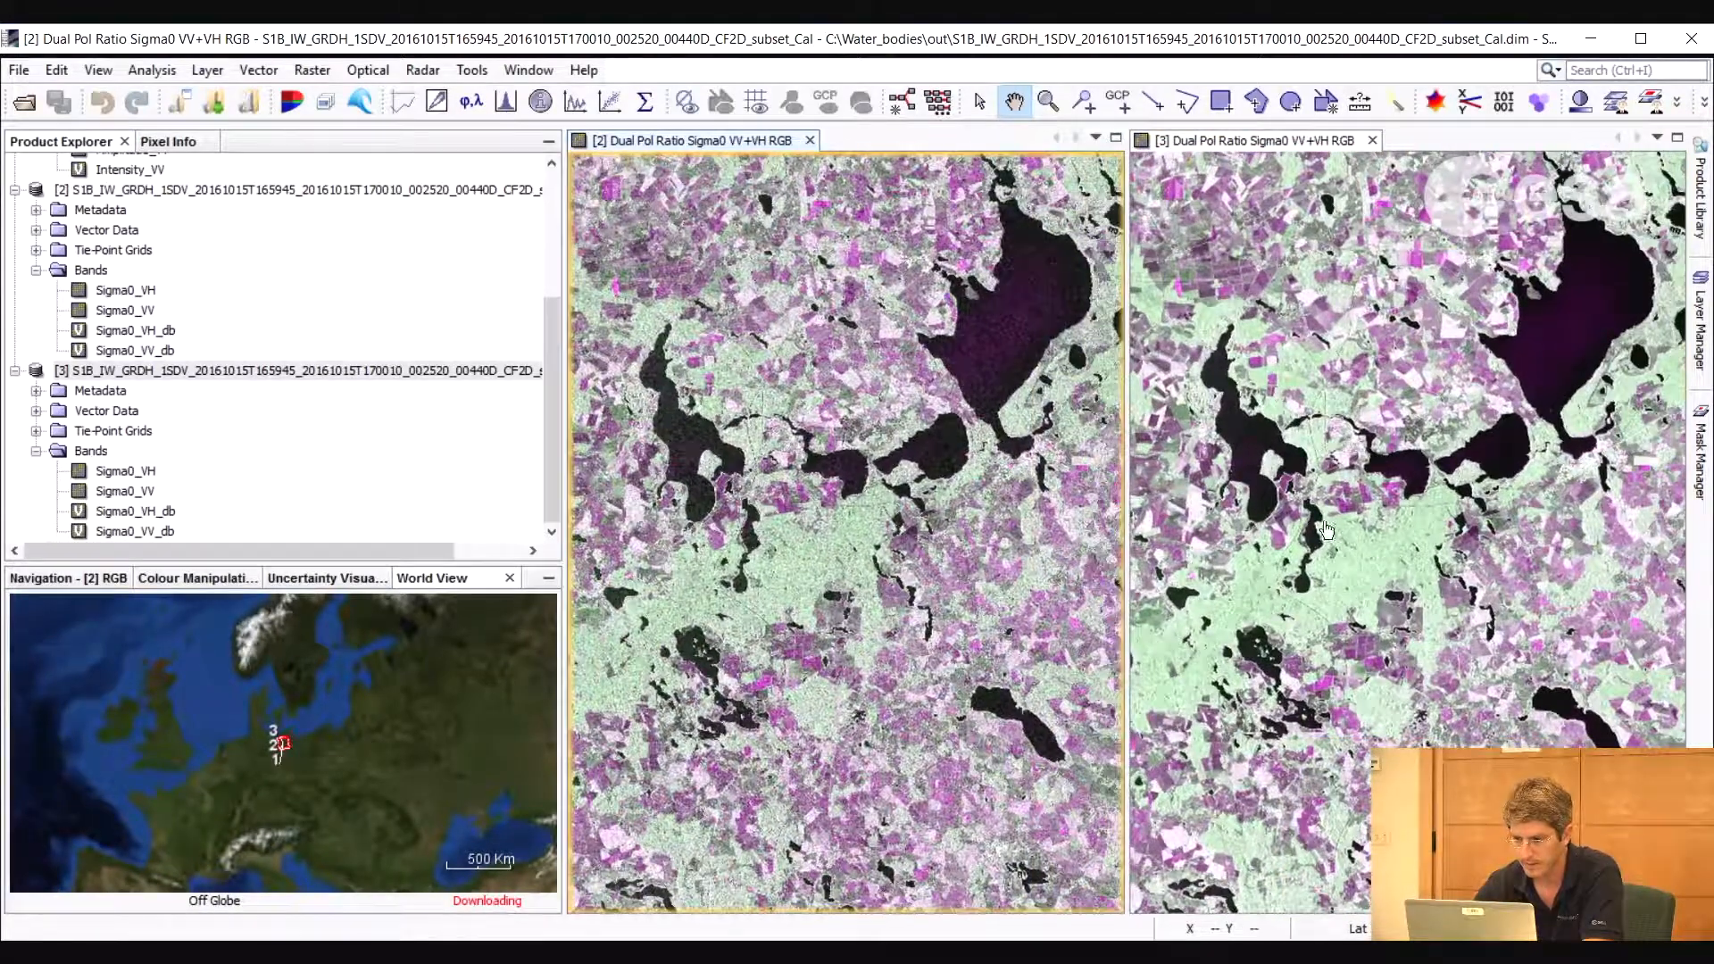
{"action": "left_click_drag", "start_coordinate": [1295, 532], "coordinate": [1344, 482]}
{"action": "left_click_drag", "start_coordinate": [1082, 333], "coordinate": [1082, 362]}
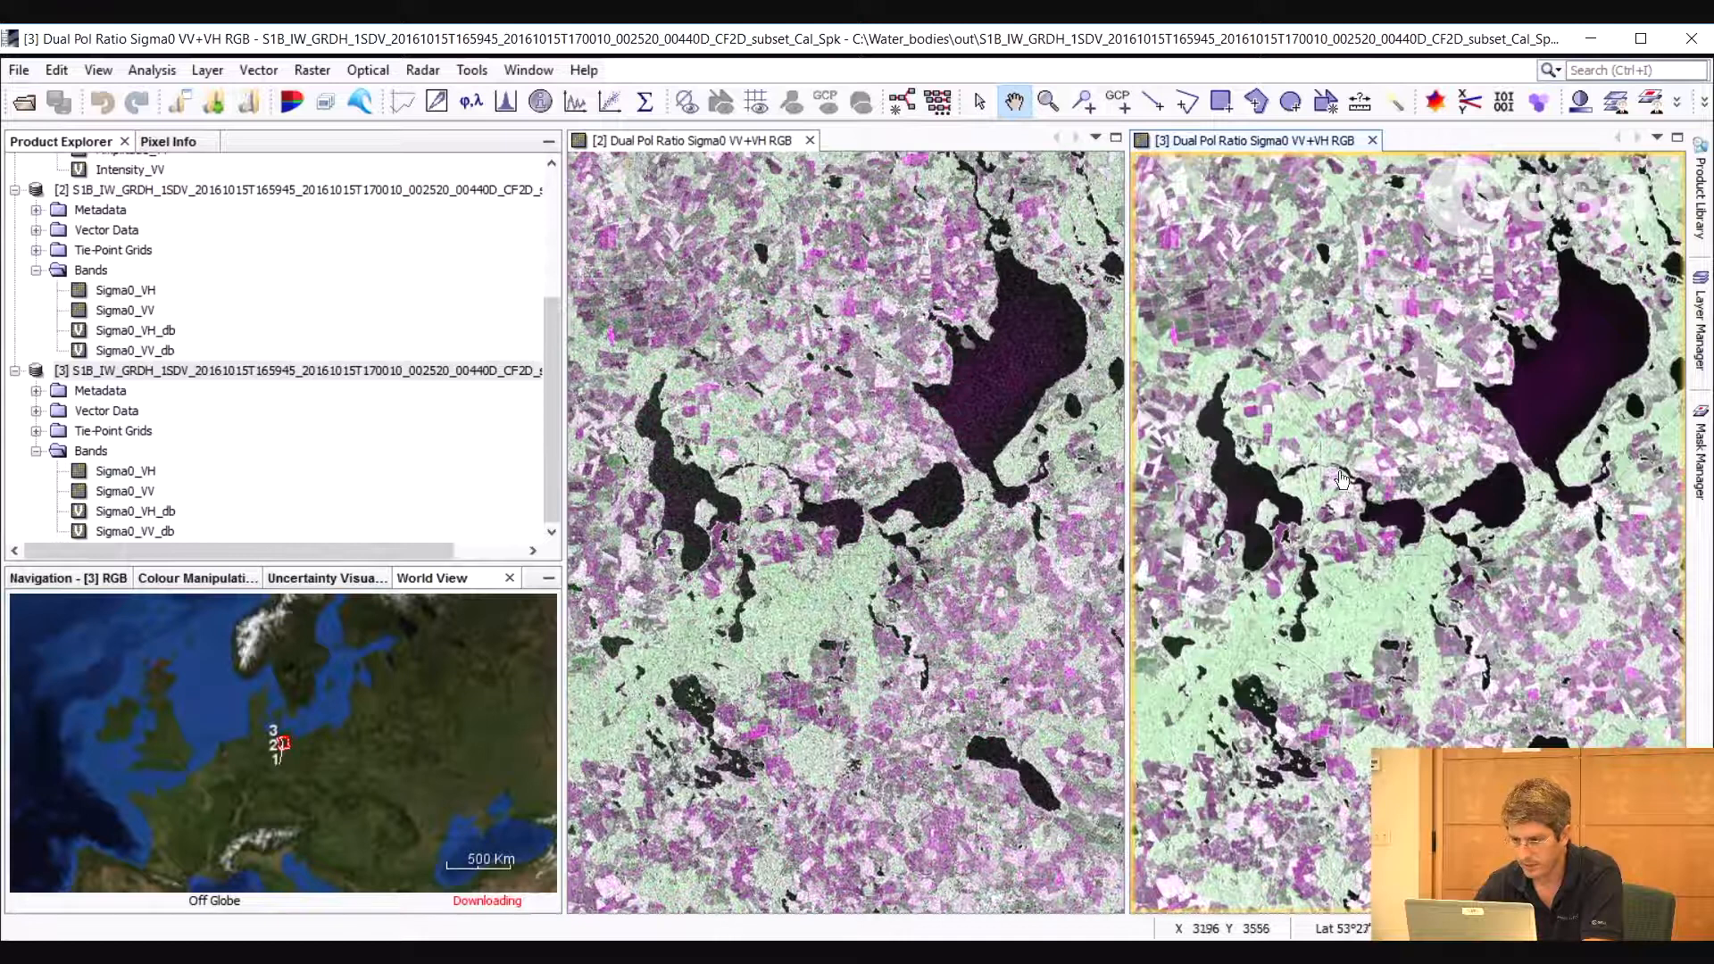
{"action": "scroll", "coordinate": [1337, 513], "scroll_direction": "up", "scroll_amount": 2}
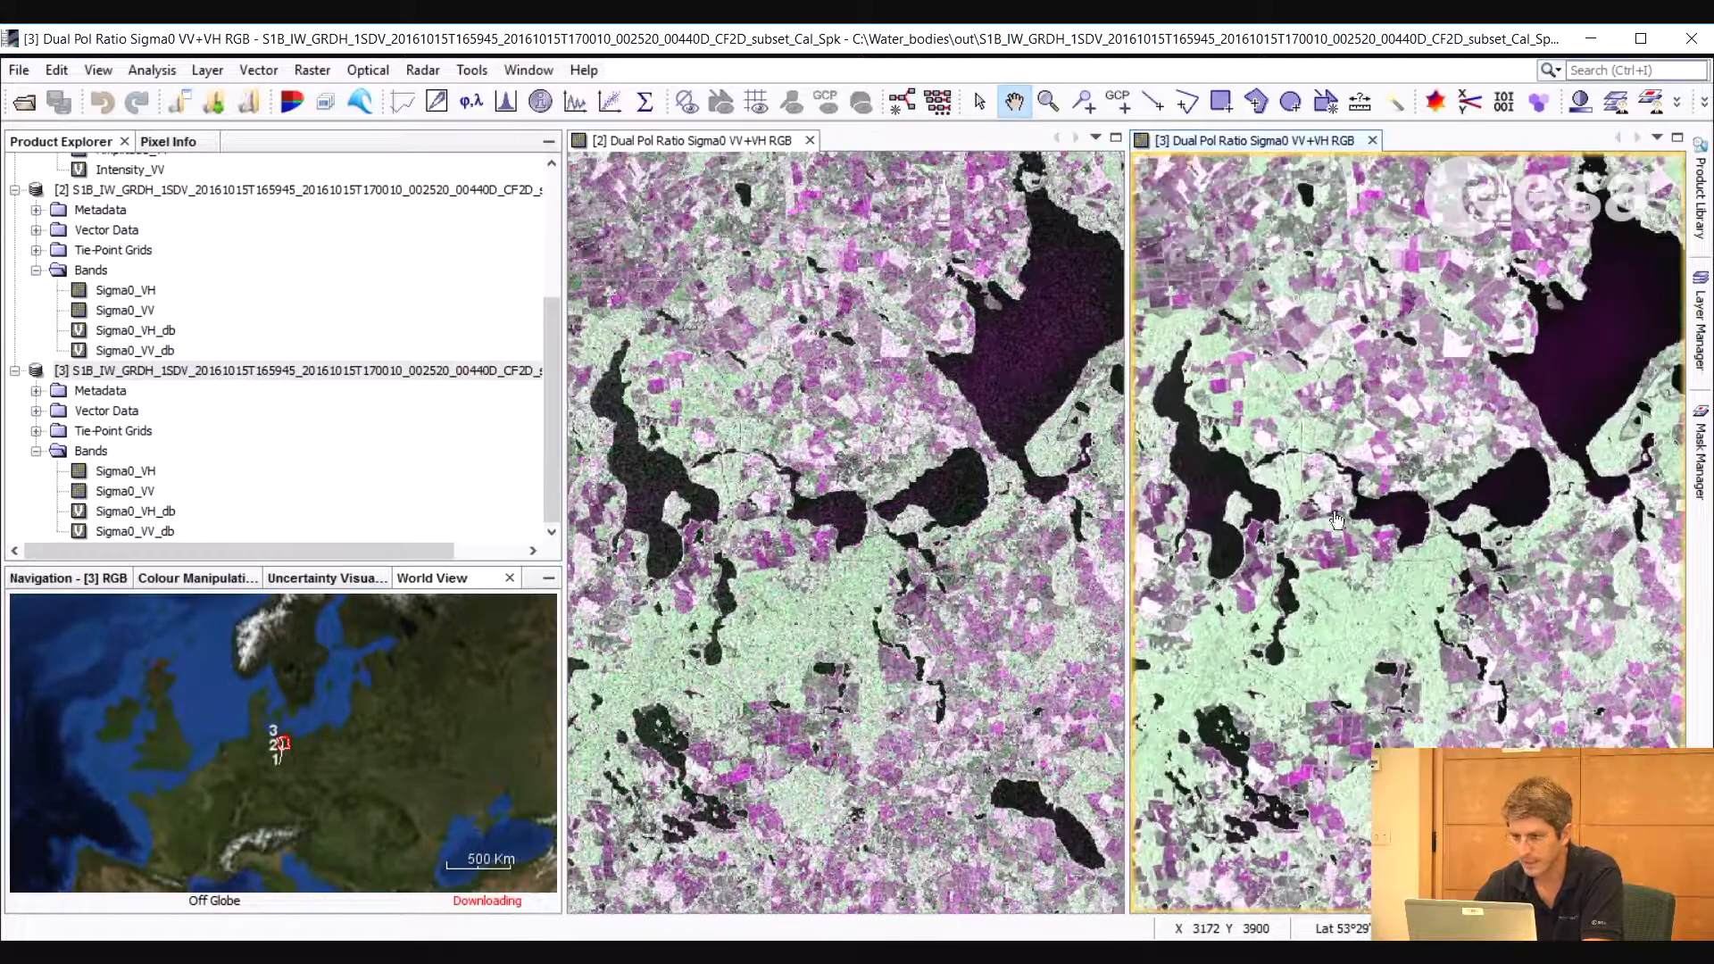
{"action": "mouse_move", "coordinate": [1323, 593]}
{"action": "left_mouse_down"}
{"action": "mouse_move", "coordinate": [1329, 540]}
{"action": "mouse_move", "coordinate": [1307, 586]}
{"action": "mouse_move", "coordinate": [1327, 567]}
{"action": "left_mouse_up"}
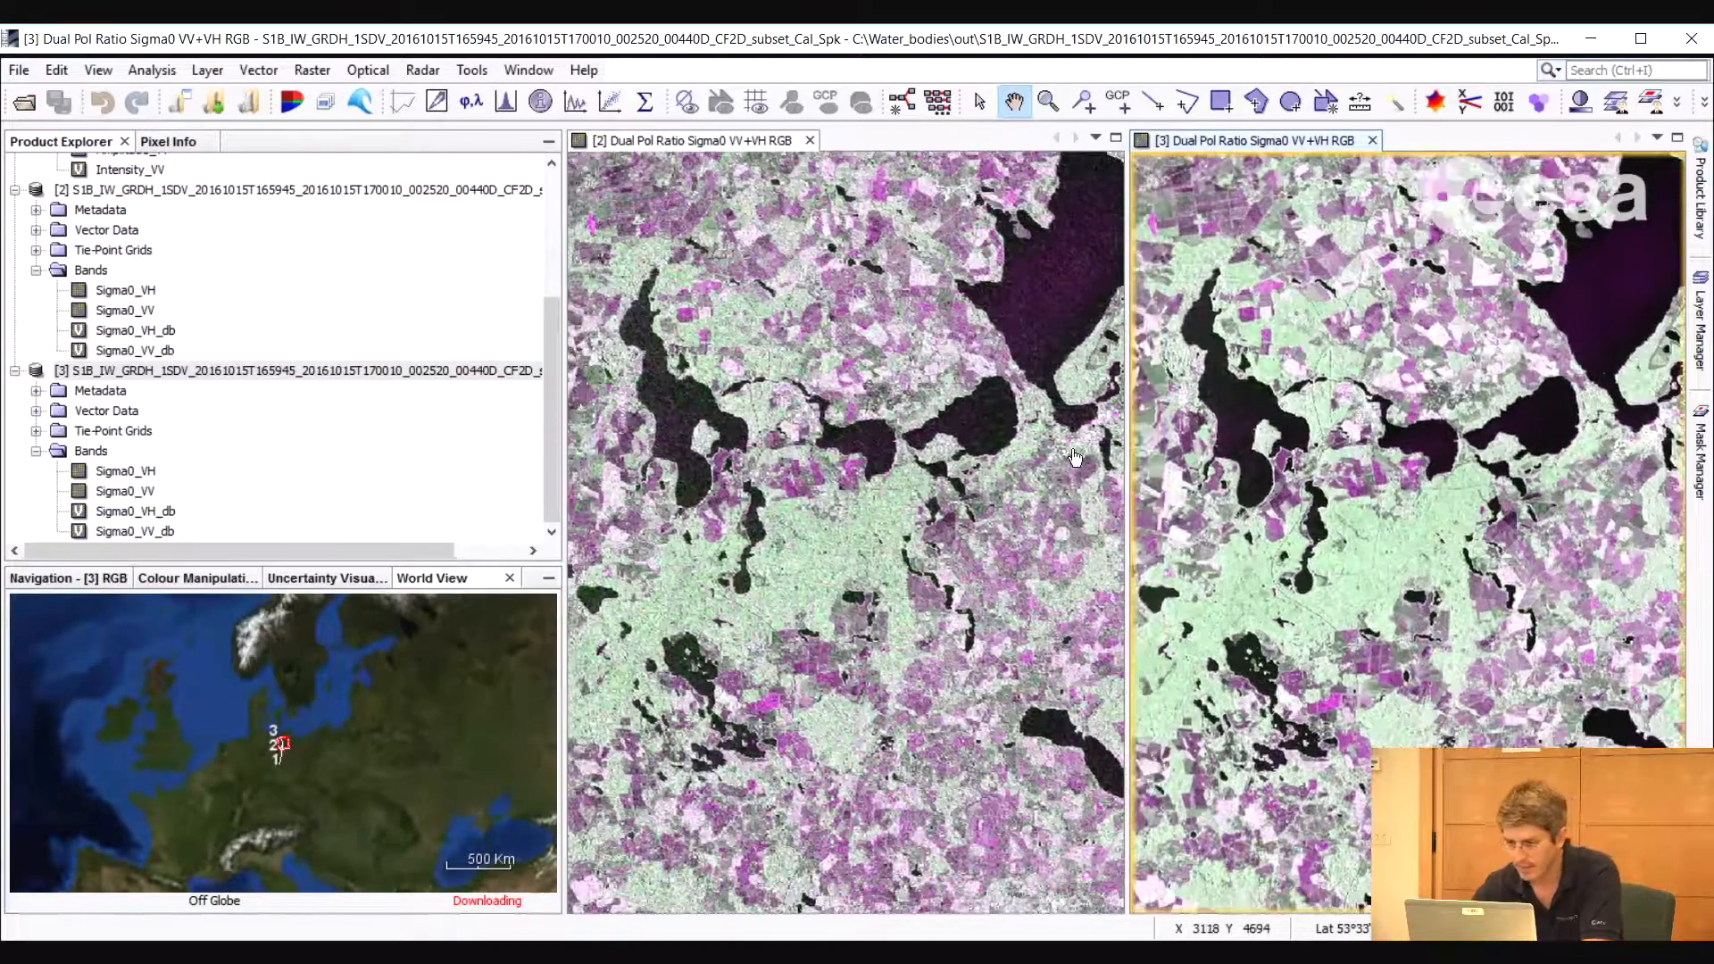
{"action": "left_click_drag", "start_coordinate": [1309, 695], "coordinate": [1284, 690]}
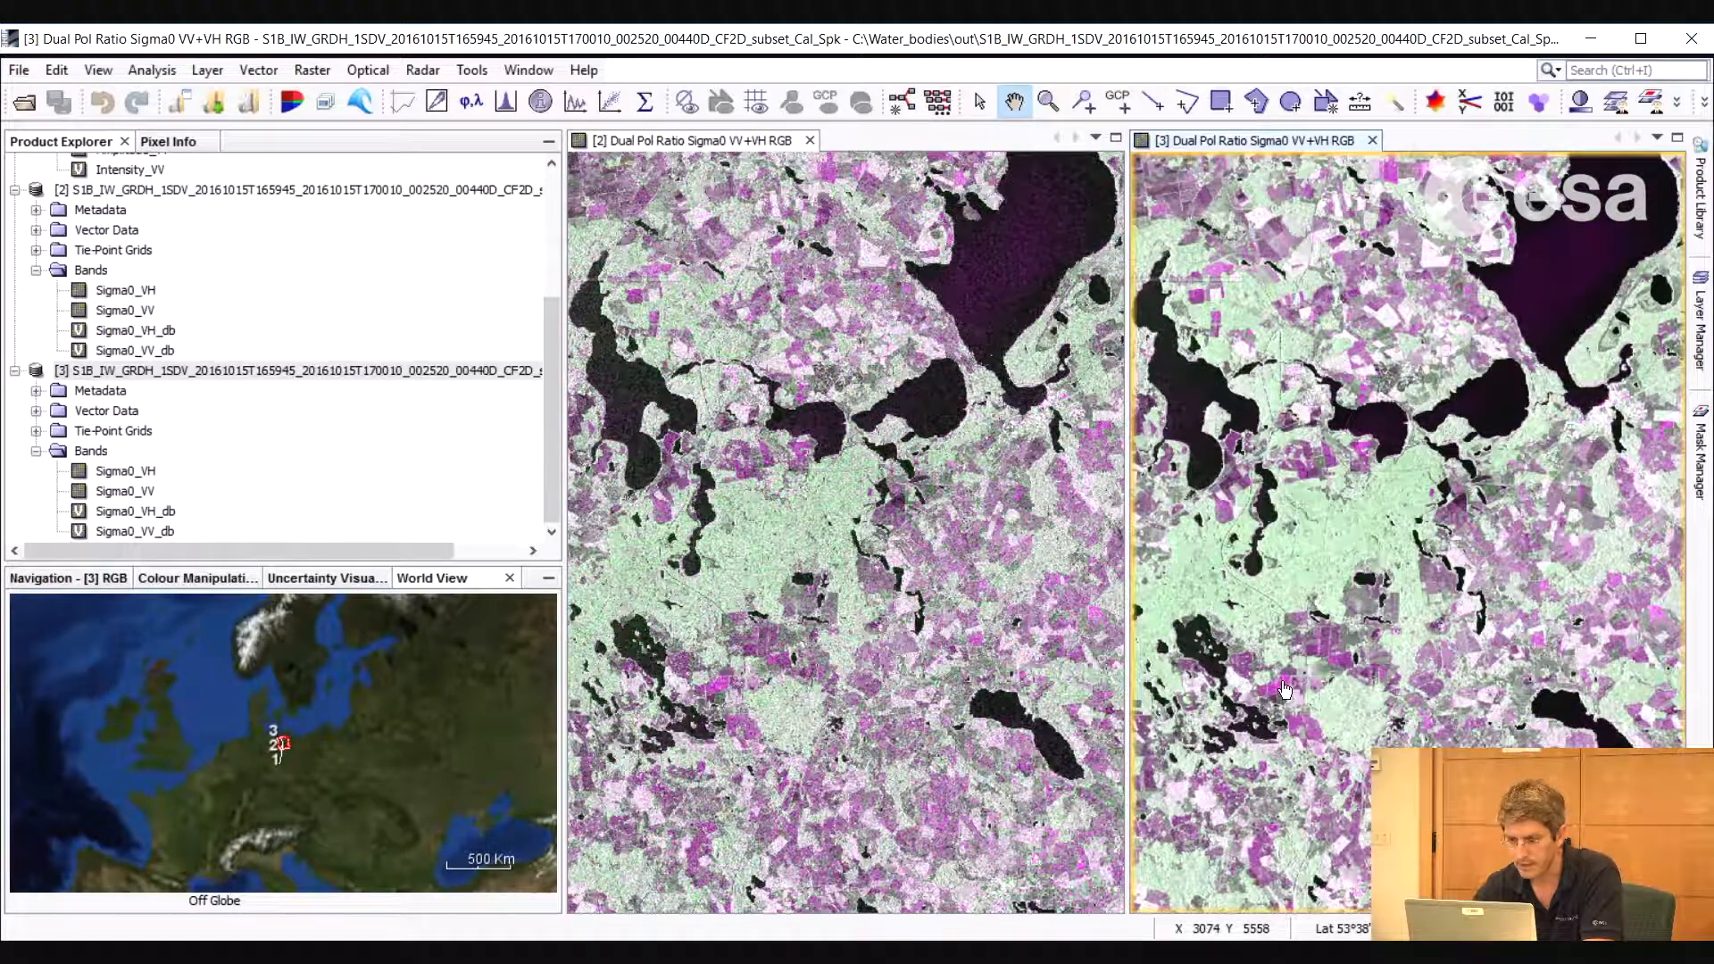
{"action": "left_click_drag", "start_coordinate": [1326, 553], "coordinate": [1348, 492]}
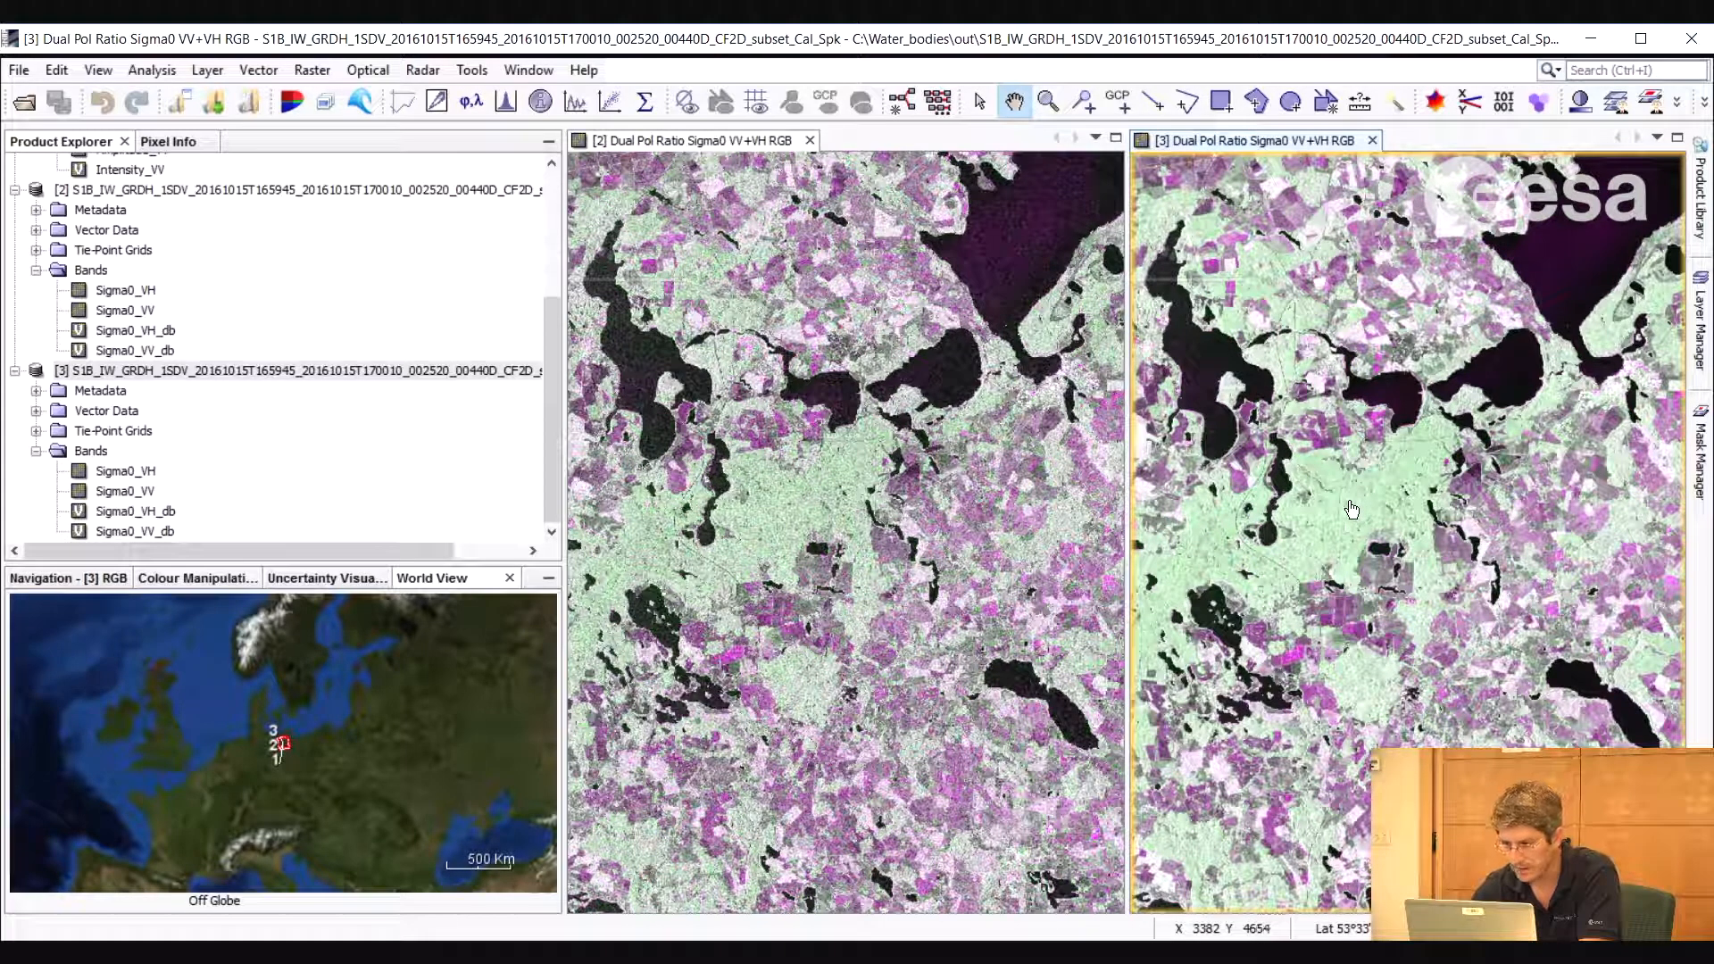
{"action": "left_click_drag", "start_coordinate": [1086, 411], "coordinate": [1113, 411]}
{"action": "left_click_drag", "start_coordinate": [1550, 273], "coordinate": [1594, 249]}
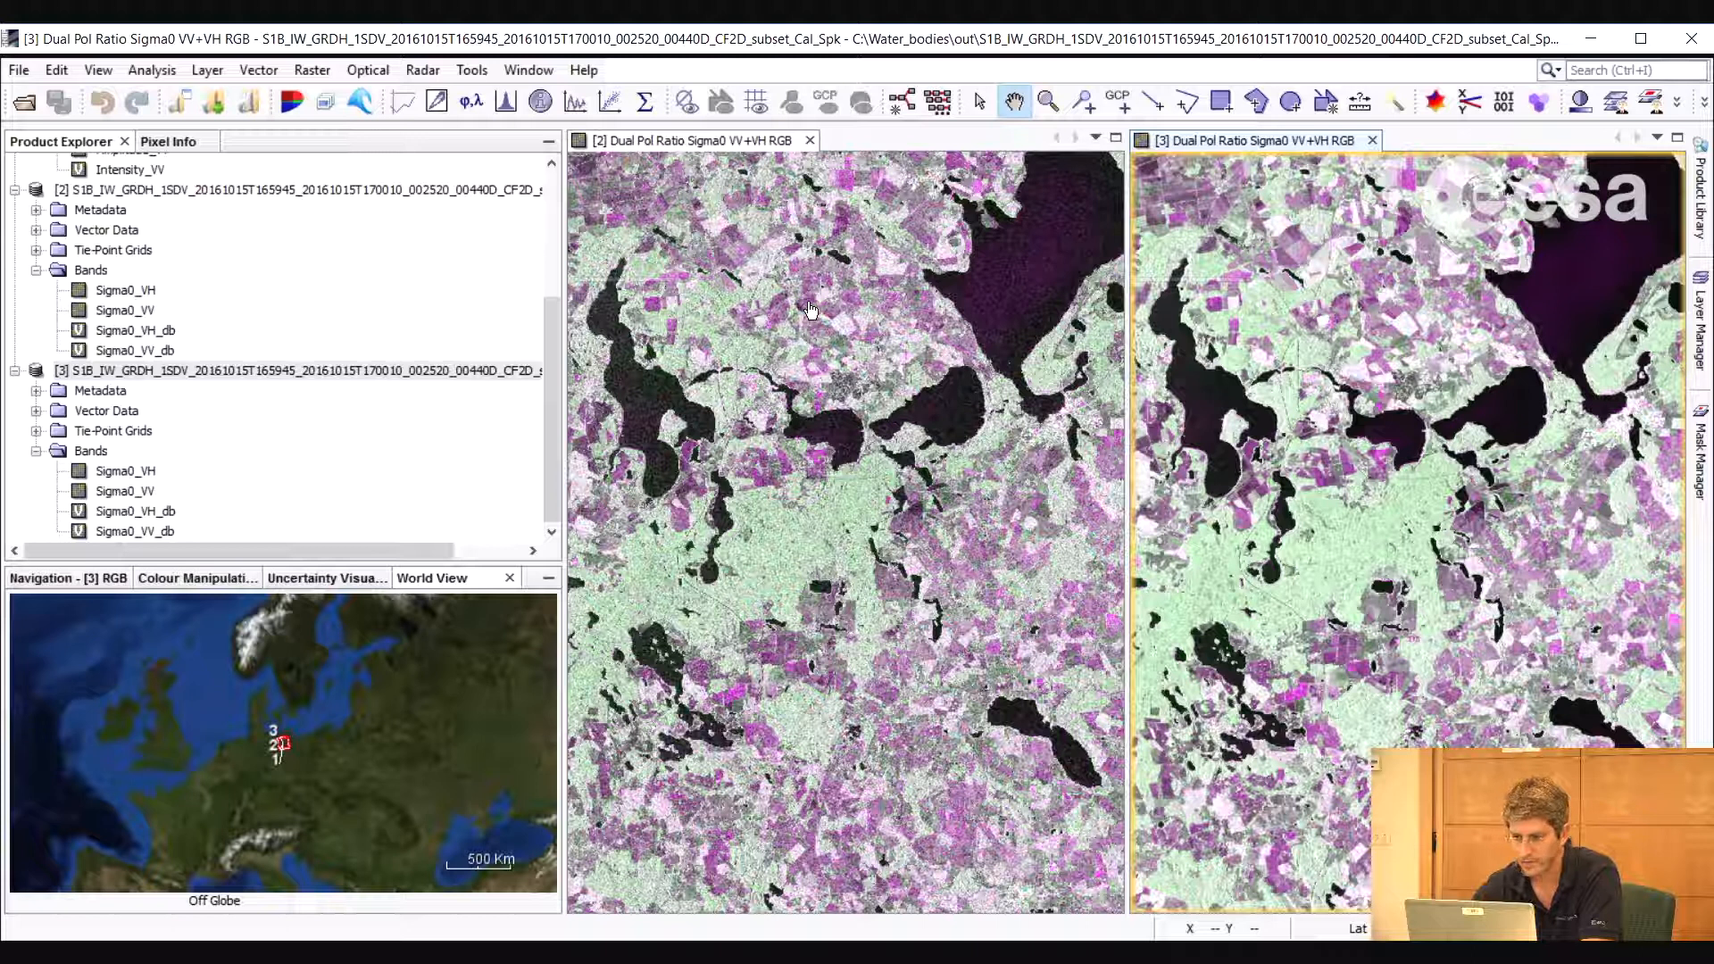
Close the RGB image view of the calibrated product
{"action": "left_click", "coordinate": [810, 141]}
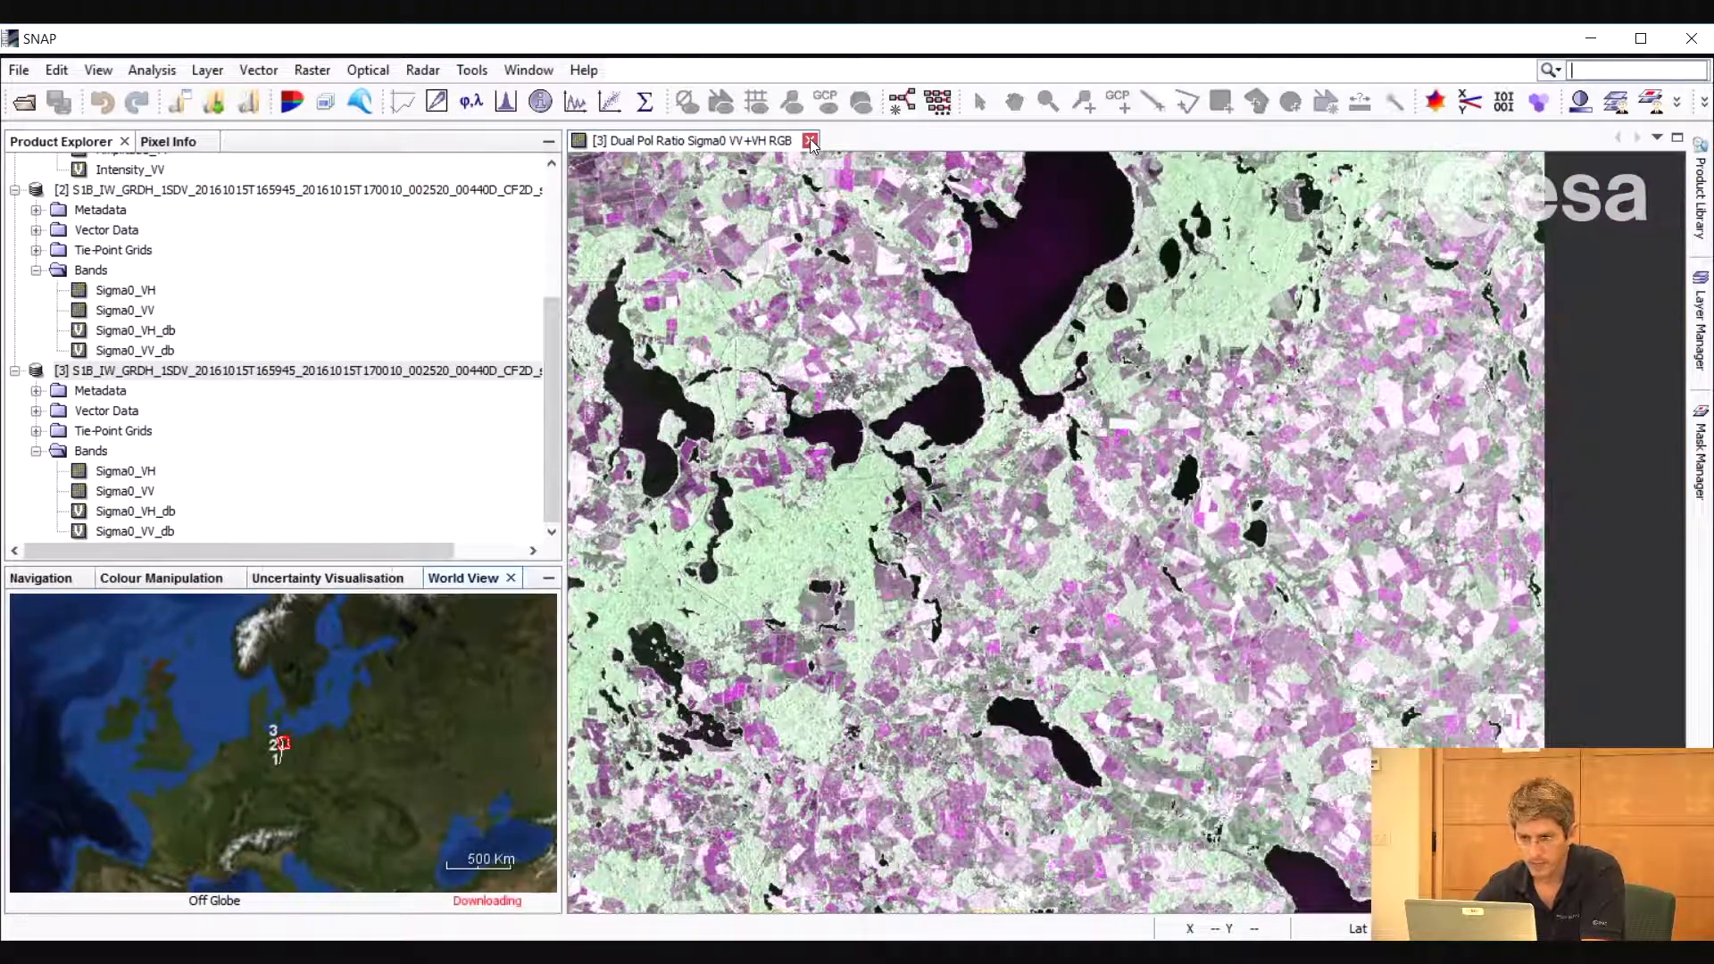
Close the remaining RGB view and run Range Doppler Terrain Correction on the speckle-filtered product with the SRTM 3Sec DEM, saving to C:\Water_bodies\out
{"action": "left_click", "coordinate": [811, 140]}
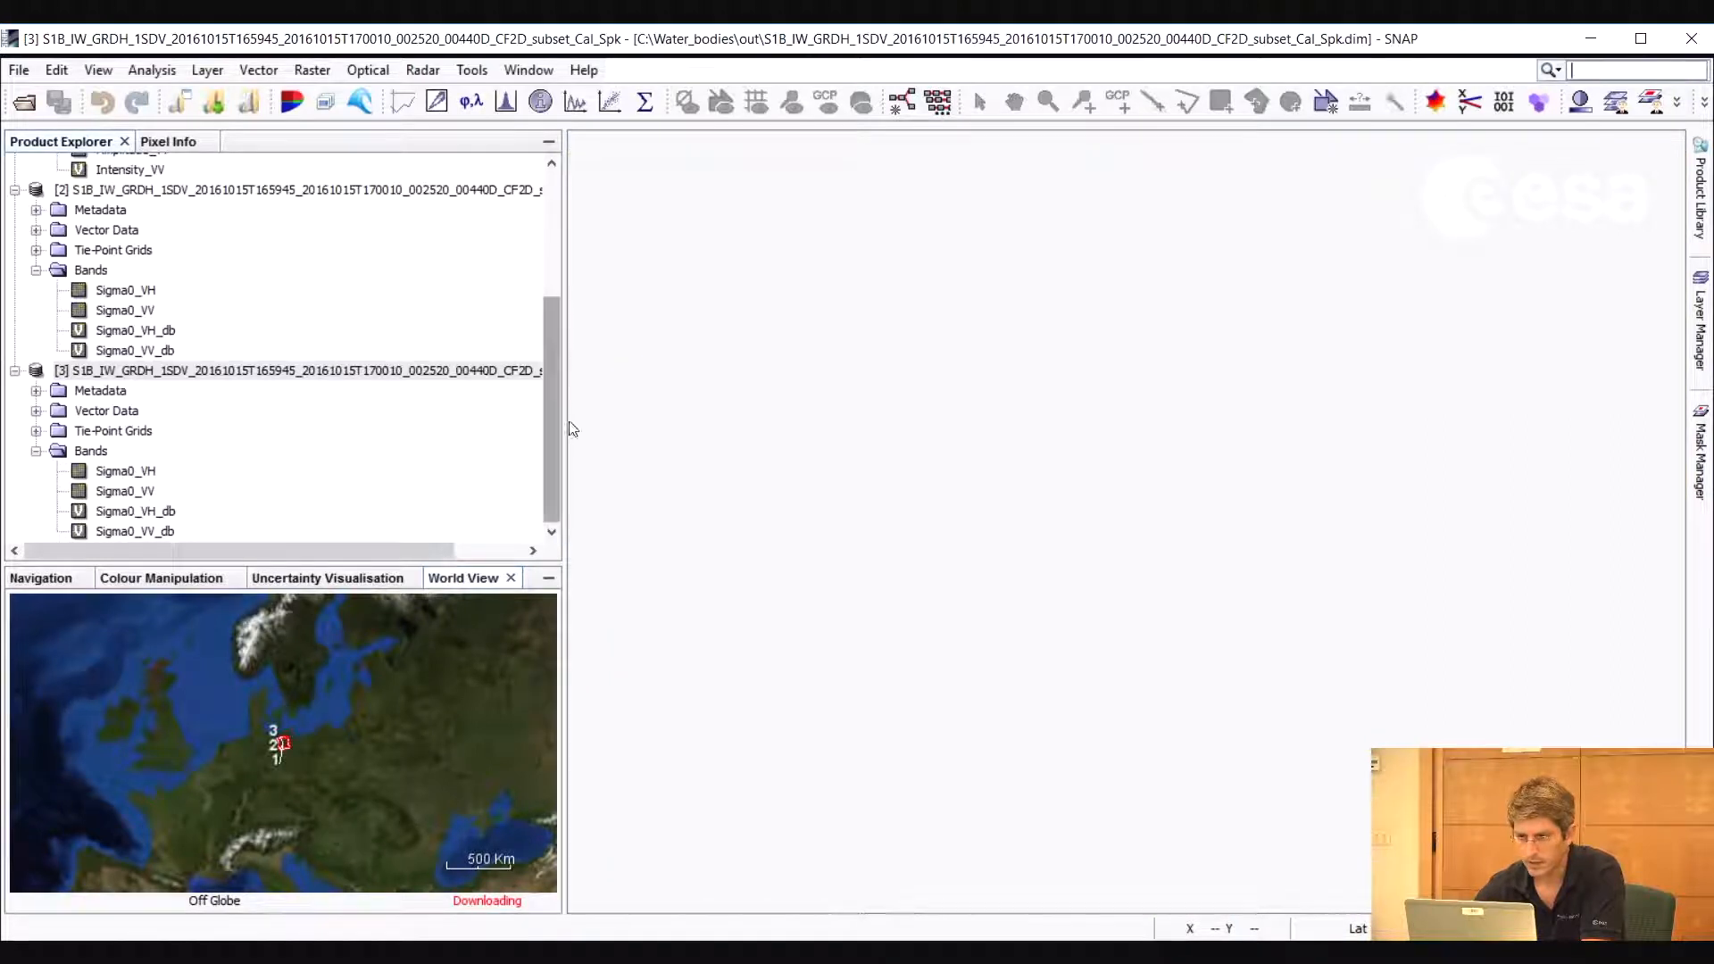
{"action": "left_click", "coordinate": [359, 371]}
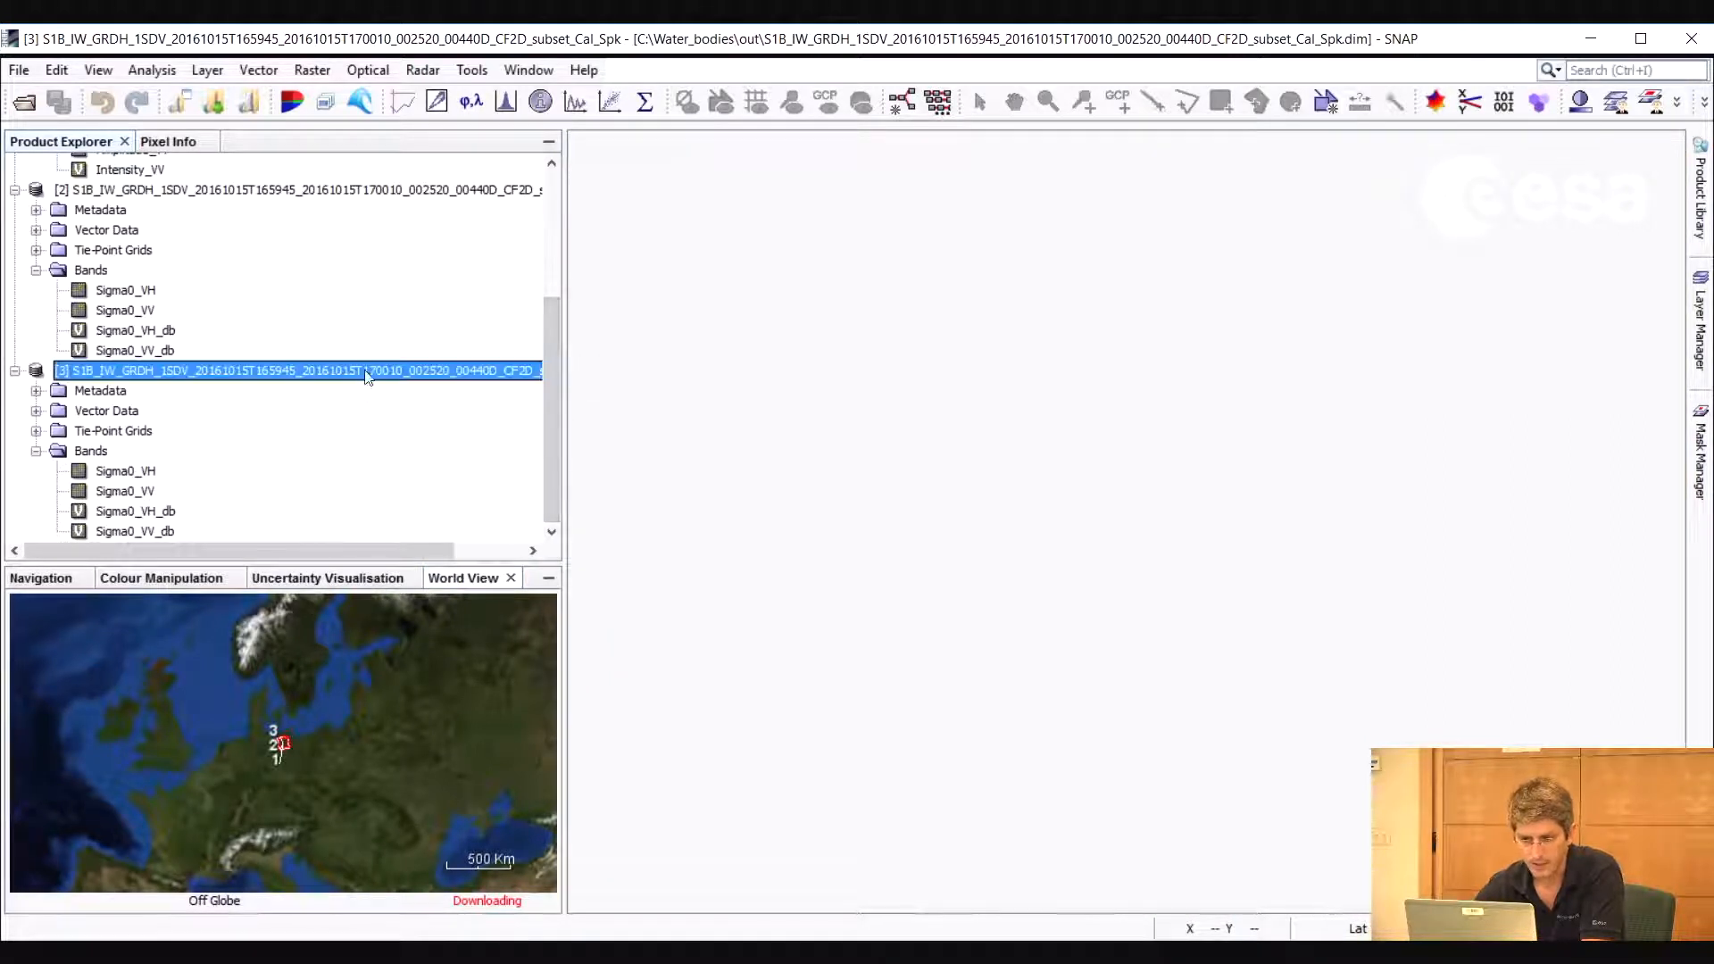
{"action": "left_click", "coordinate": [425, 70]}
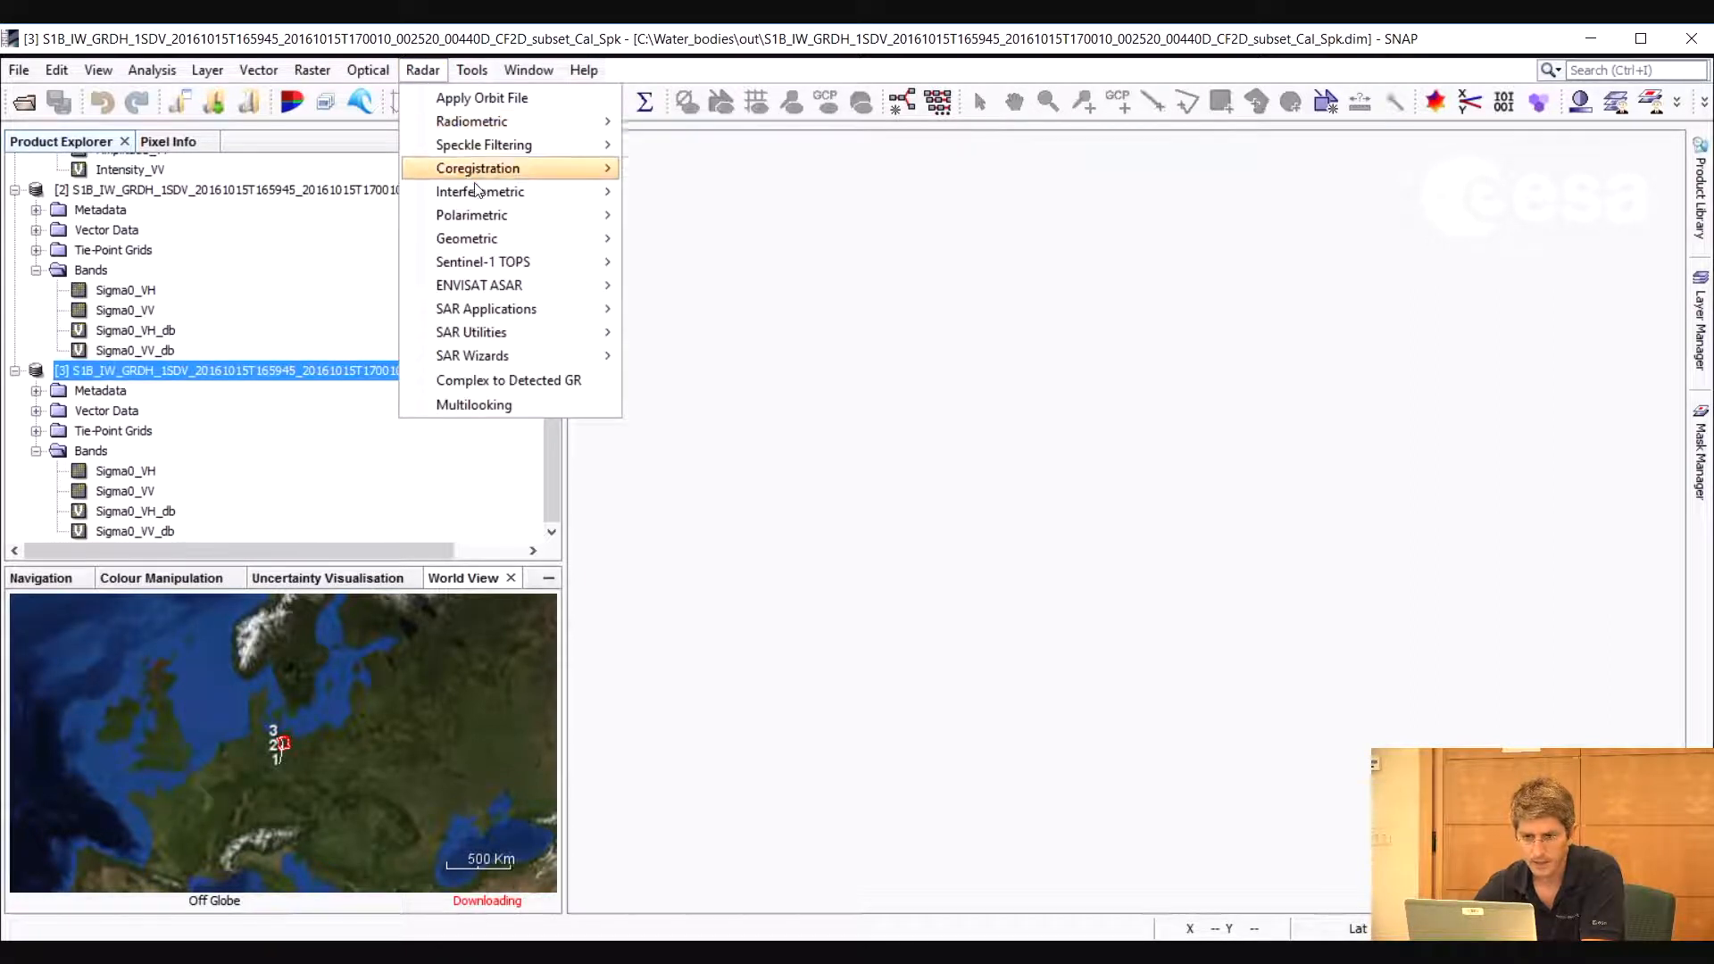
{"action": "mouse_move", "coordinate": [482, 236]}
{"action": "mouse_move", "coordinate": [690, 239]}
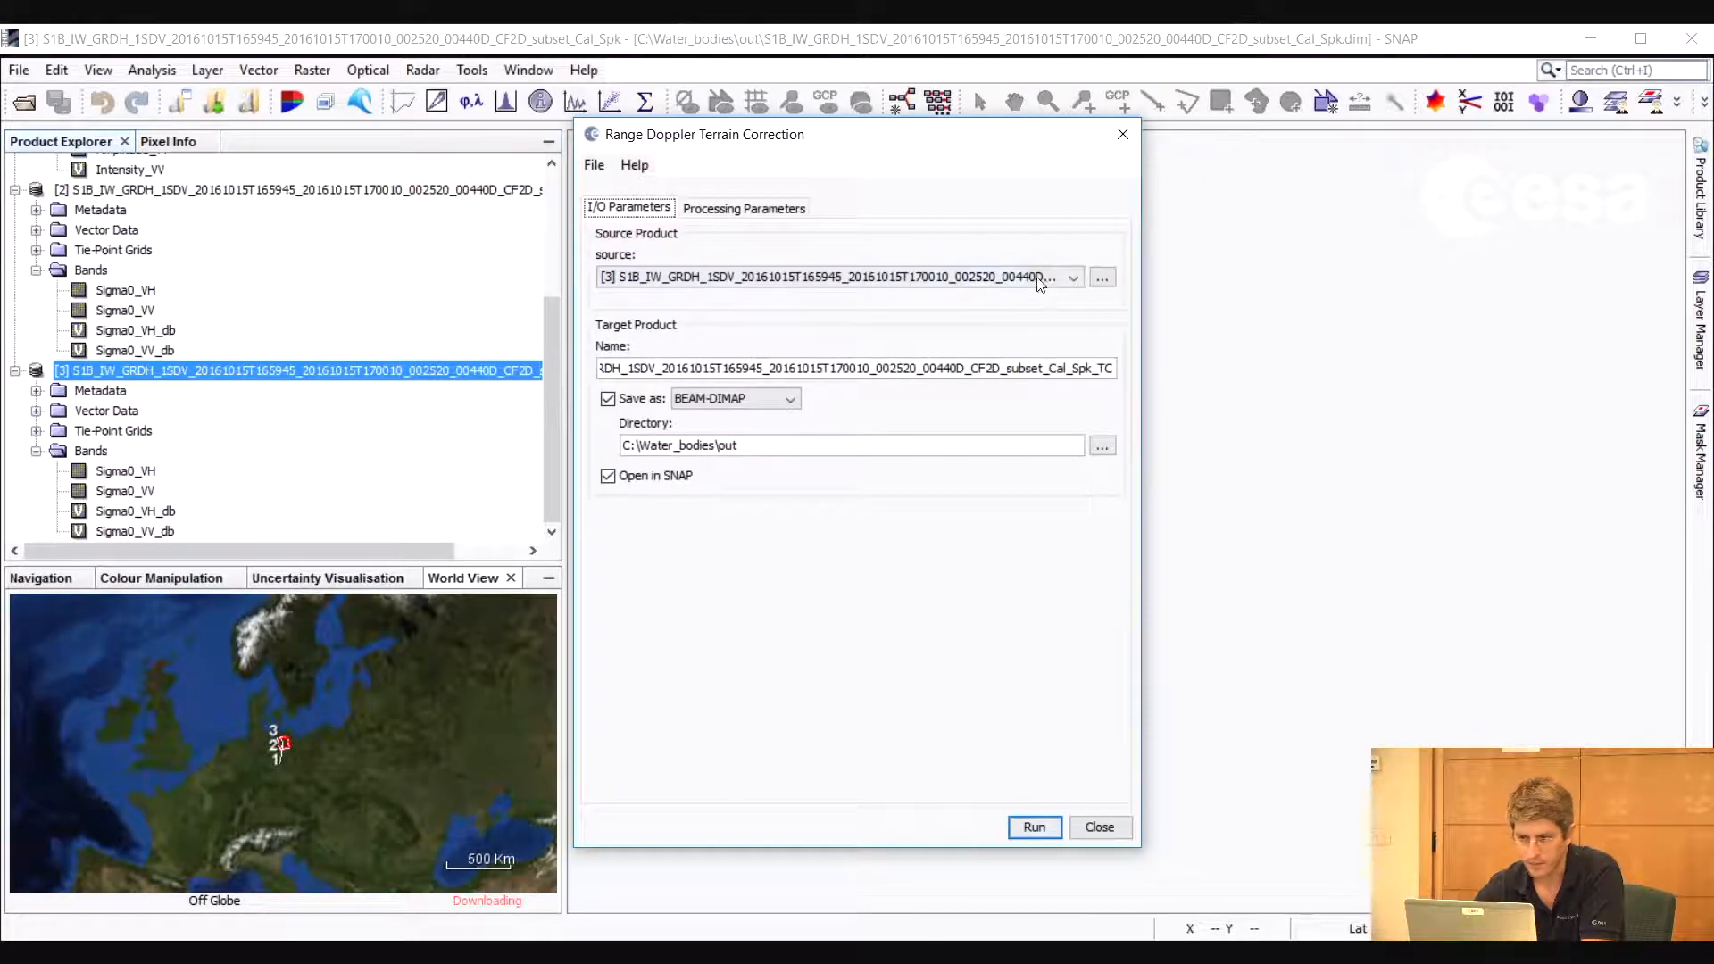
{"action": "left_click", "coordinate": [1072, 277]}
{"action": "left_click", "coordinate": [969, 336]}
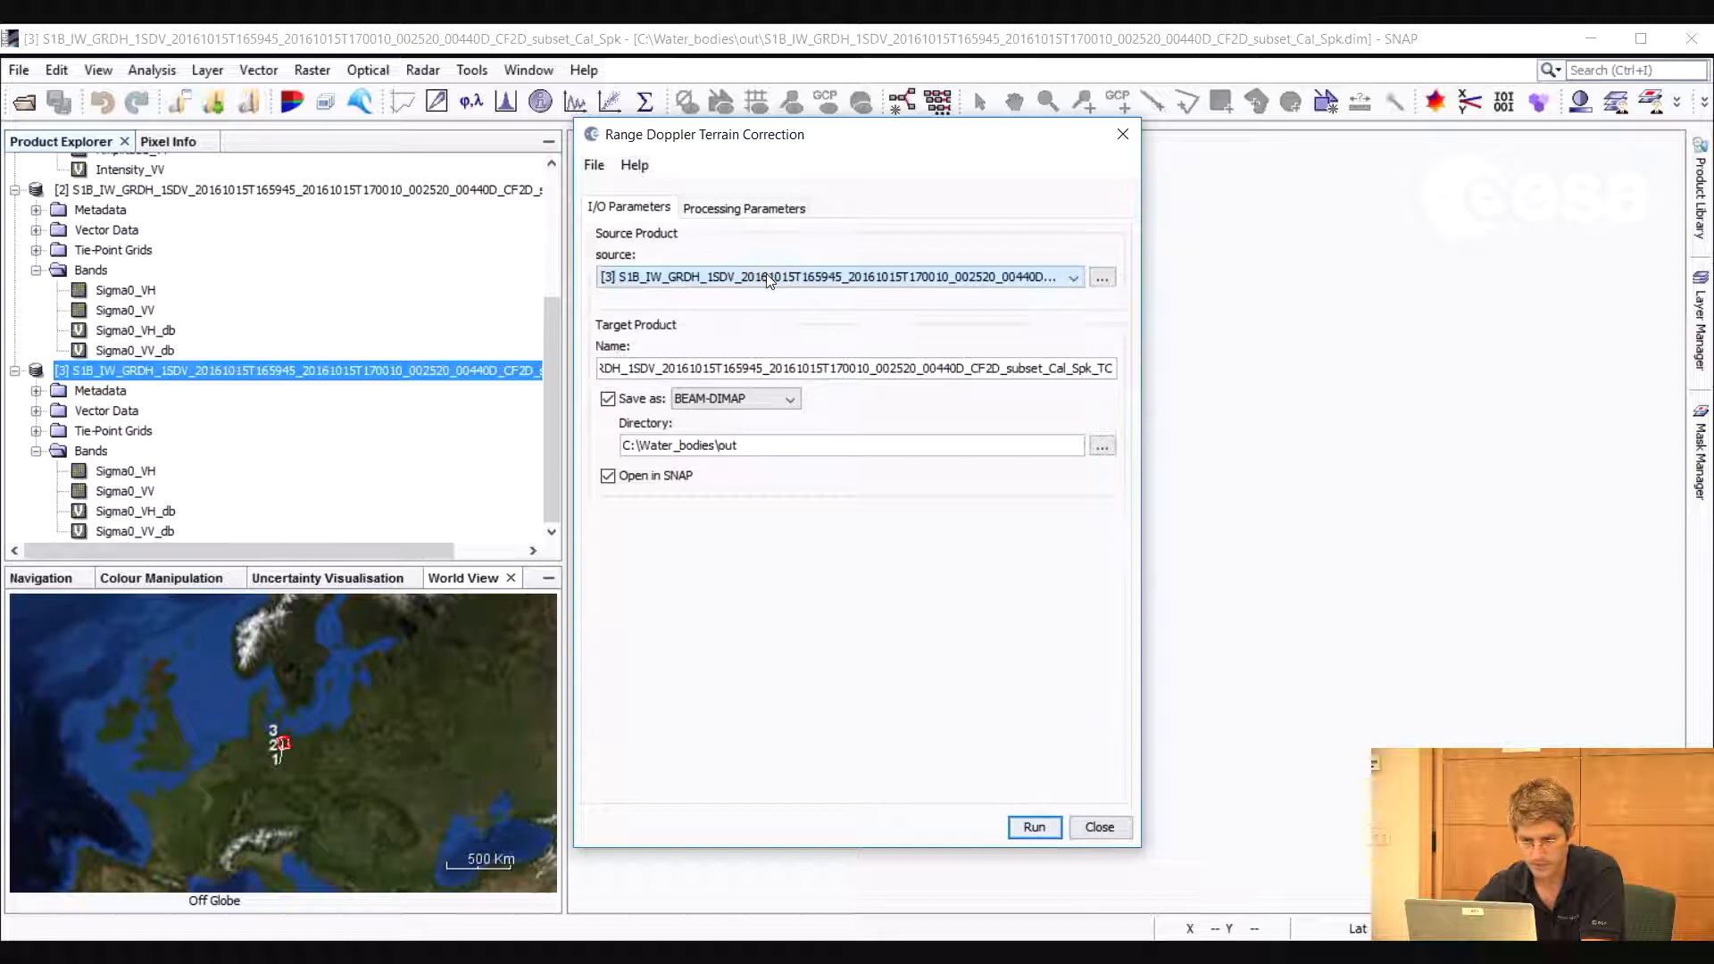
{"action": "left_click", "coordinate": [726, 210]}
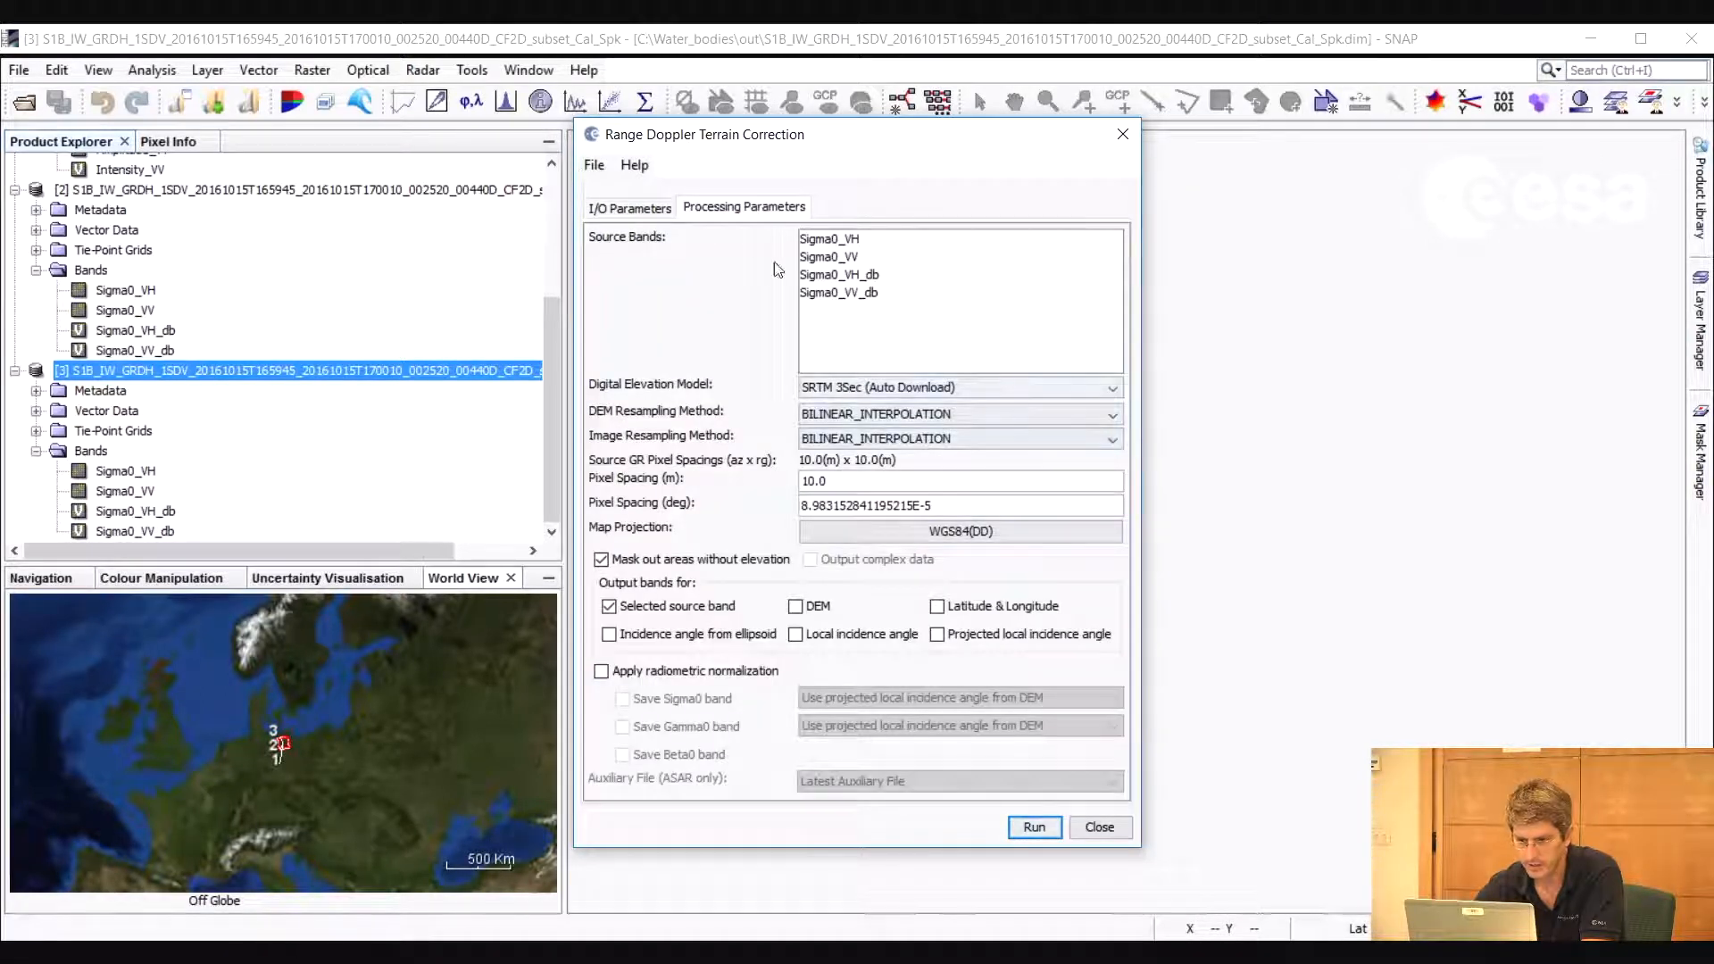
{"action": "left_click", "coordinate": [629, 208]}
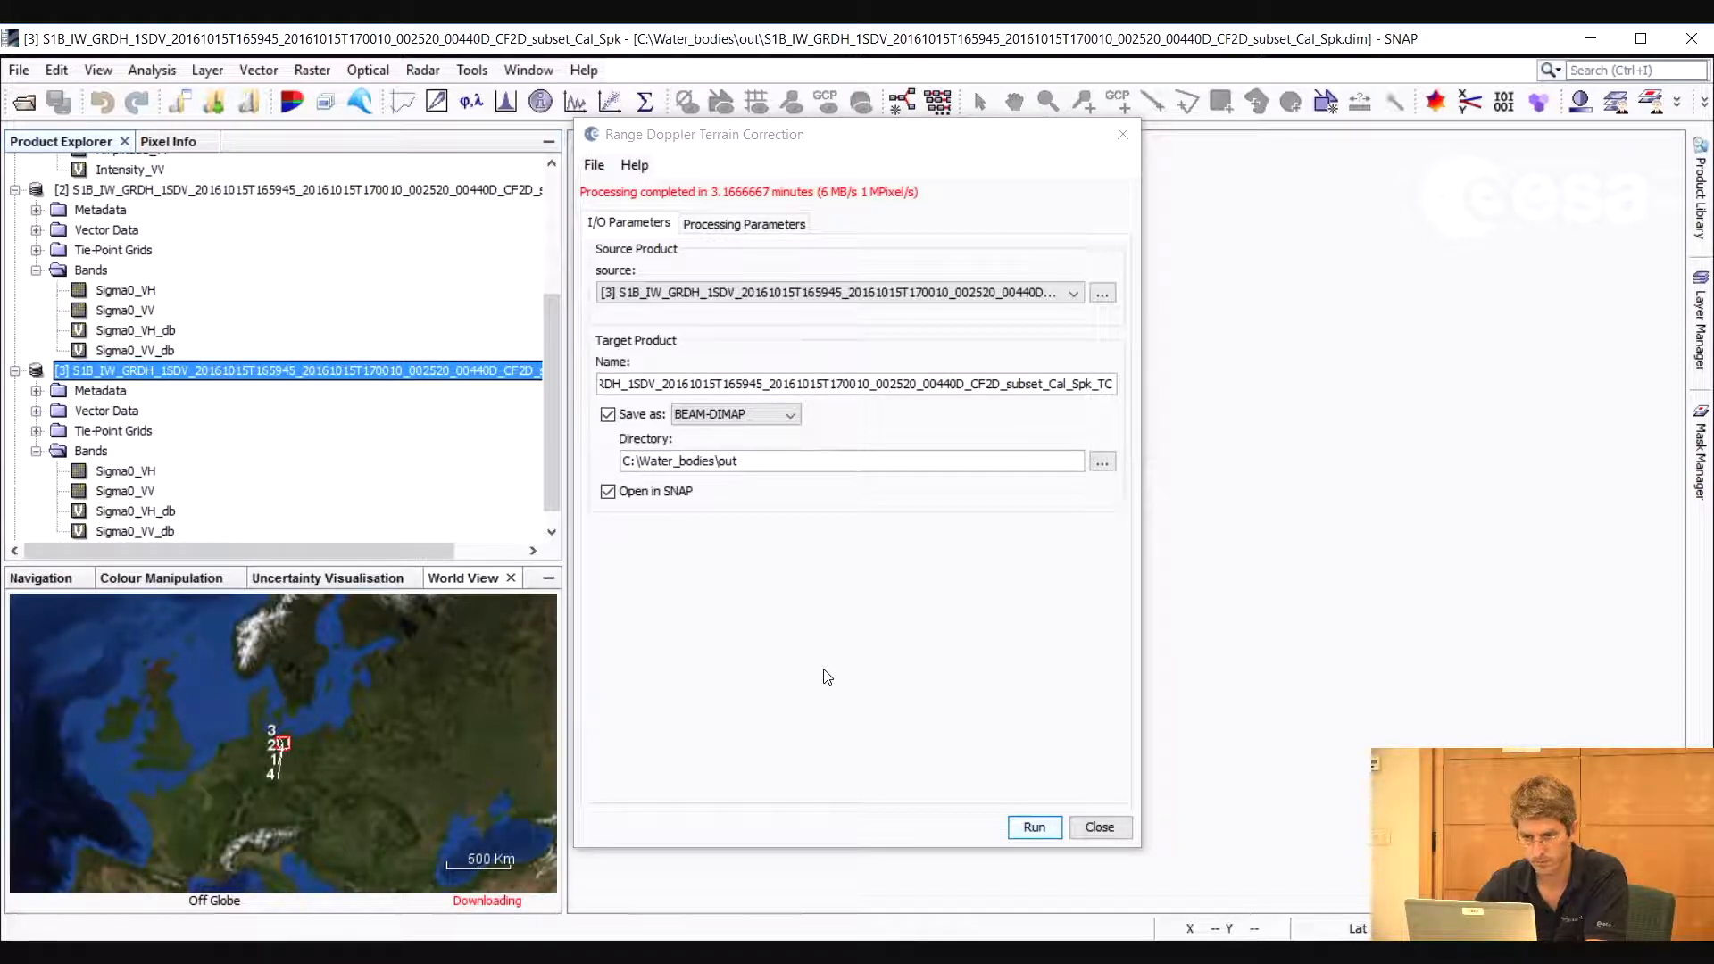
{"action": "left_click", "coordinate": [1093, 829]}
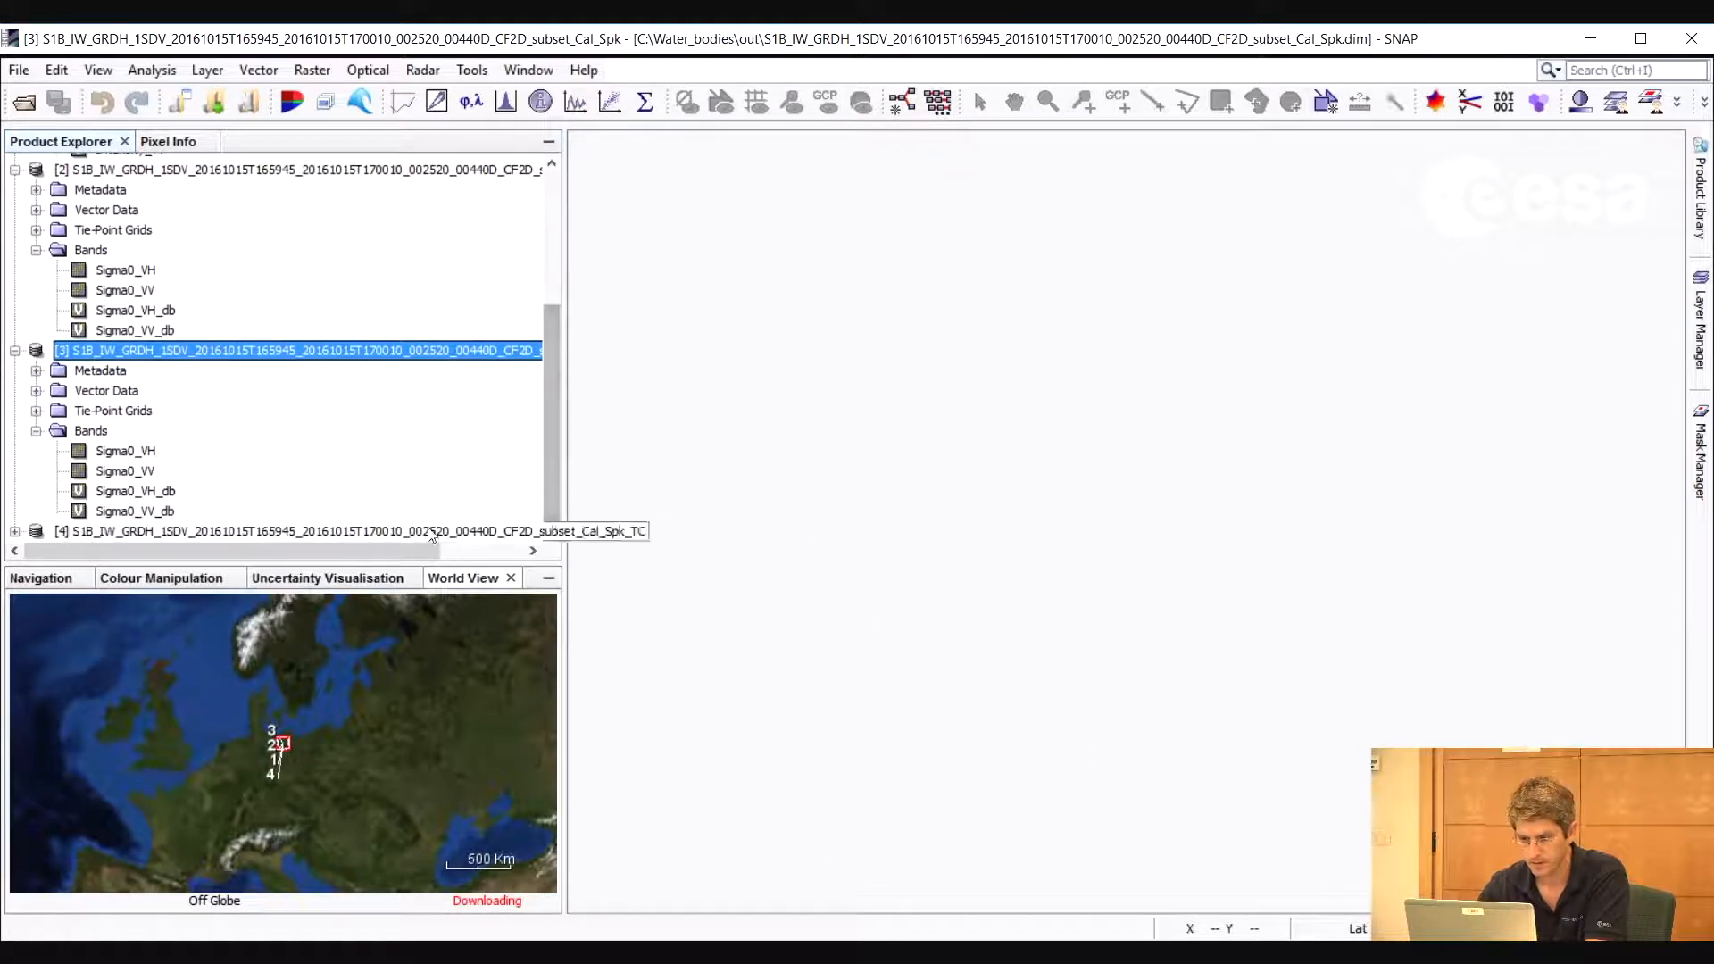
Convert the Sigma0_VH band of the terrain-corrected product to dB as a new virtual band
{"action": "left_click", "coordinate": [16, 532]}
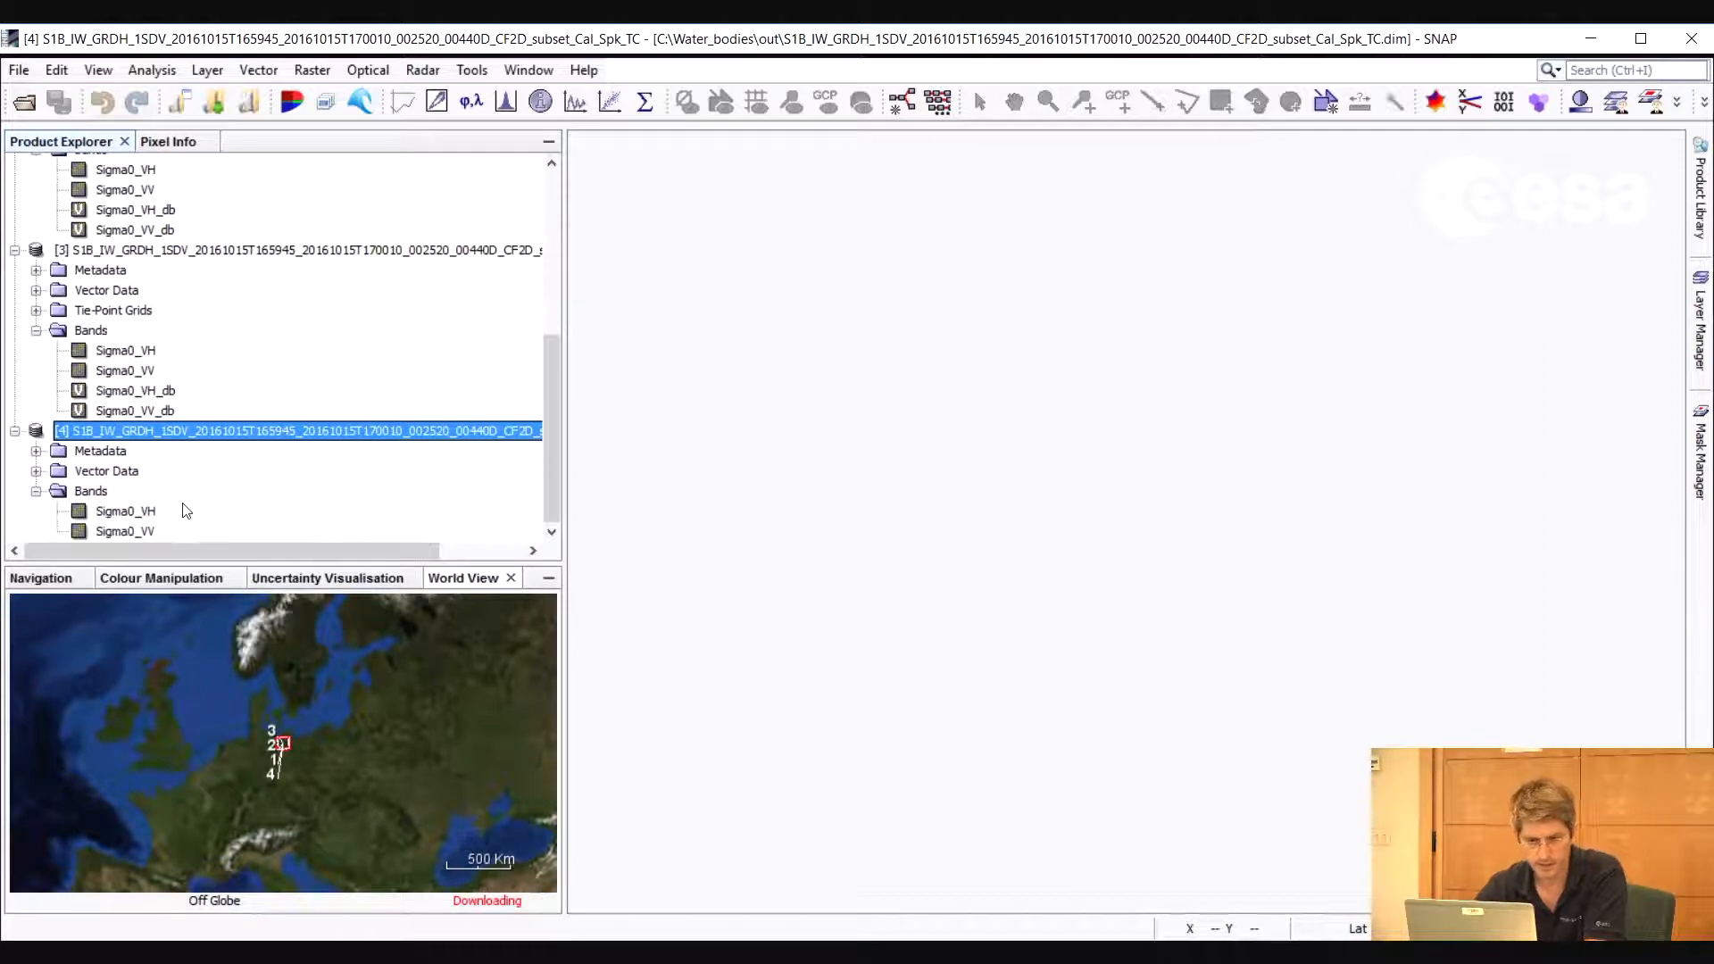
{"action": "left_click", "coordinate": [153, 511]}
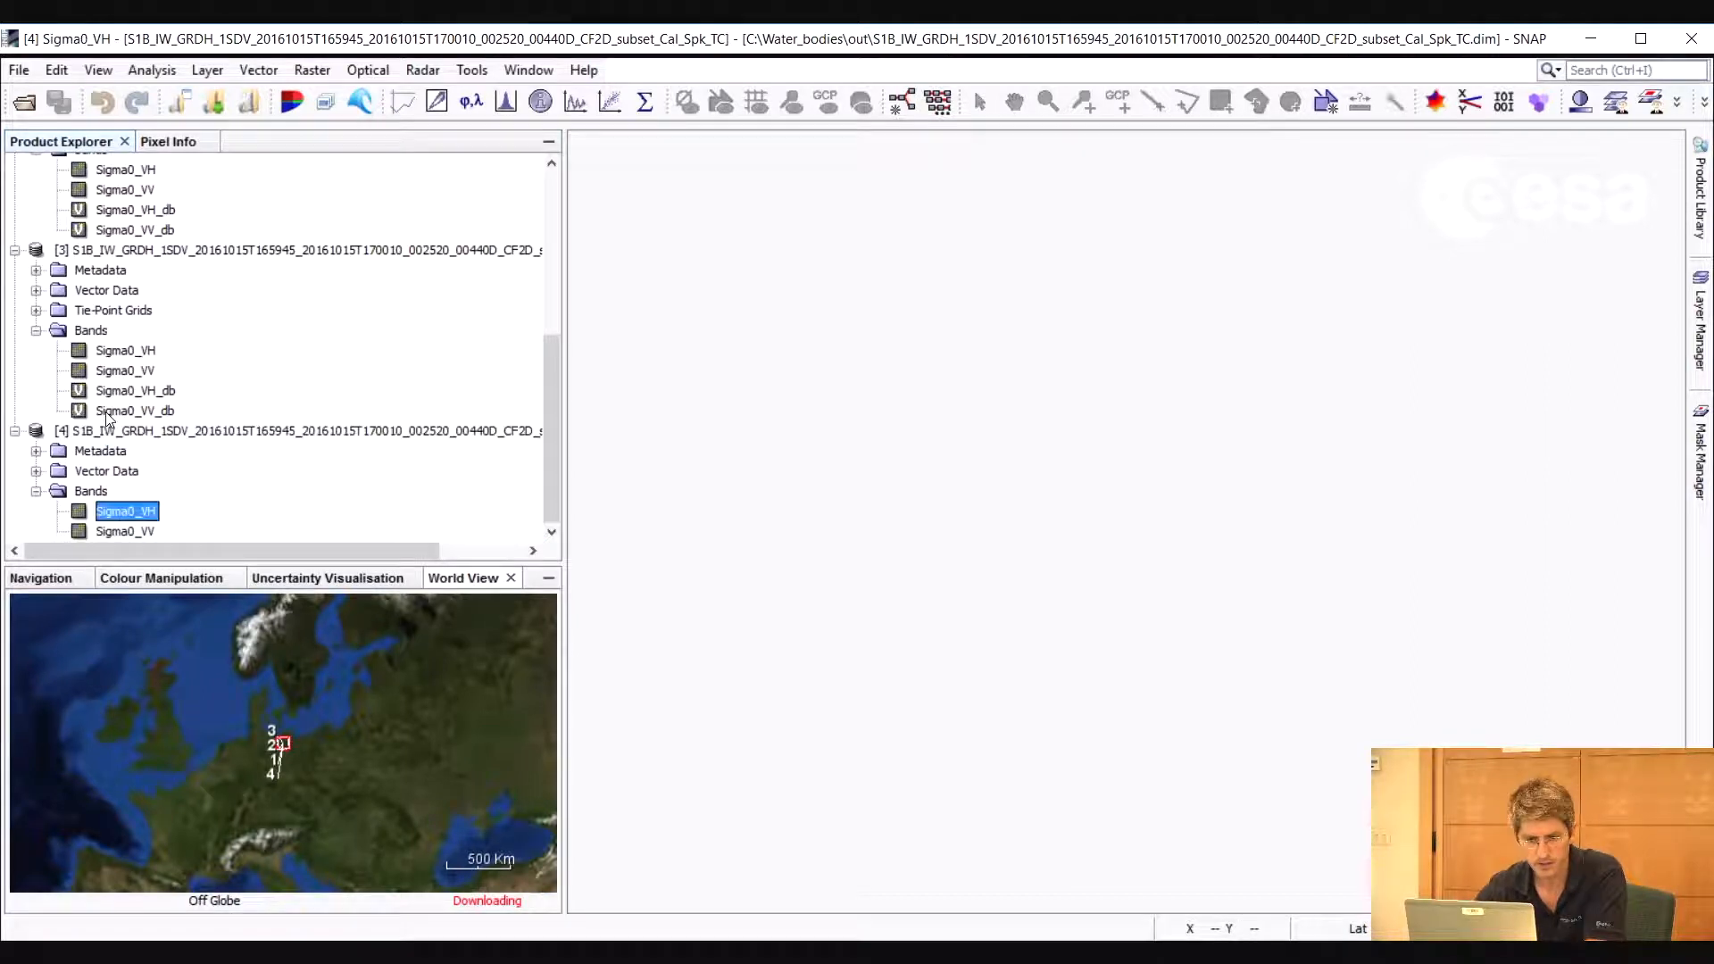
{"action": "right_click", "coordinate": [136, 510]}
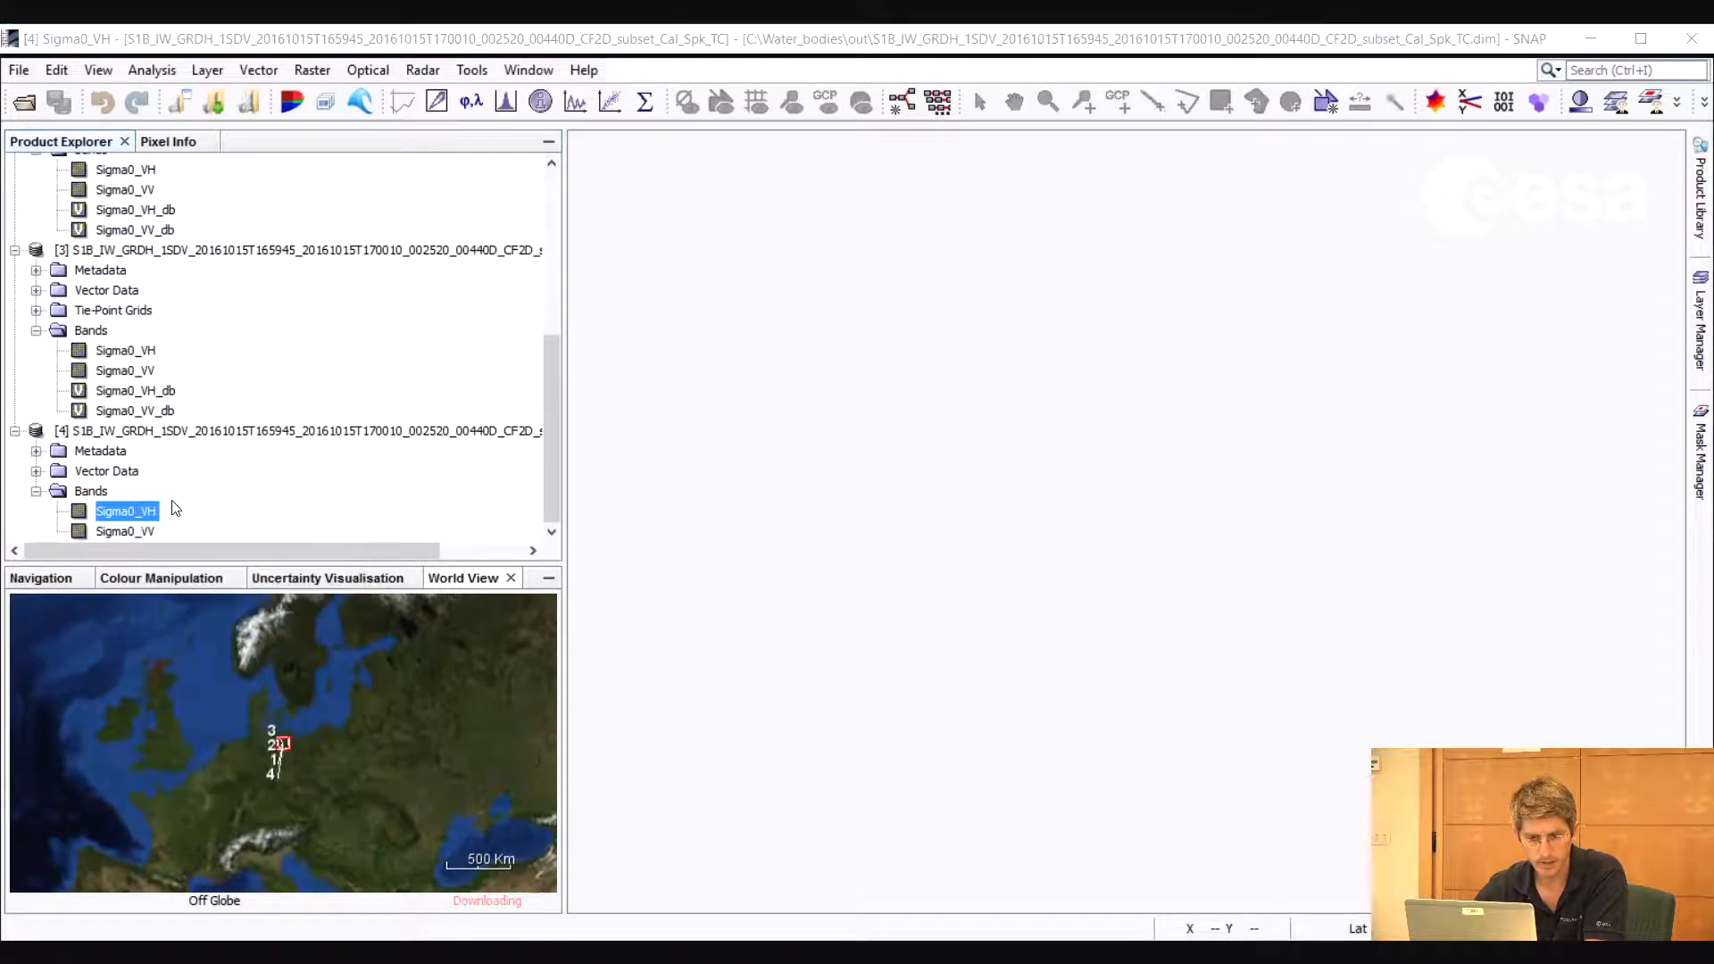
{"action": "left_click", "coordinate": [217, 624]}
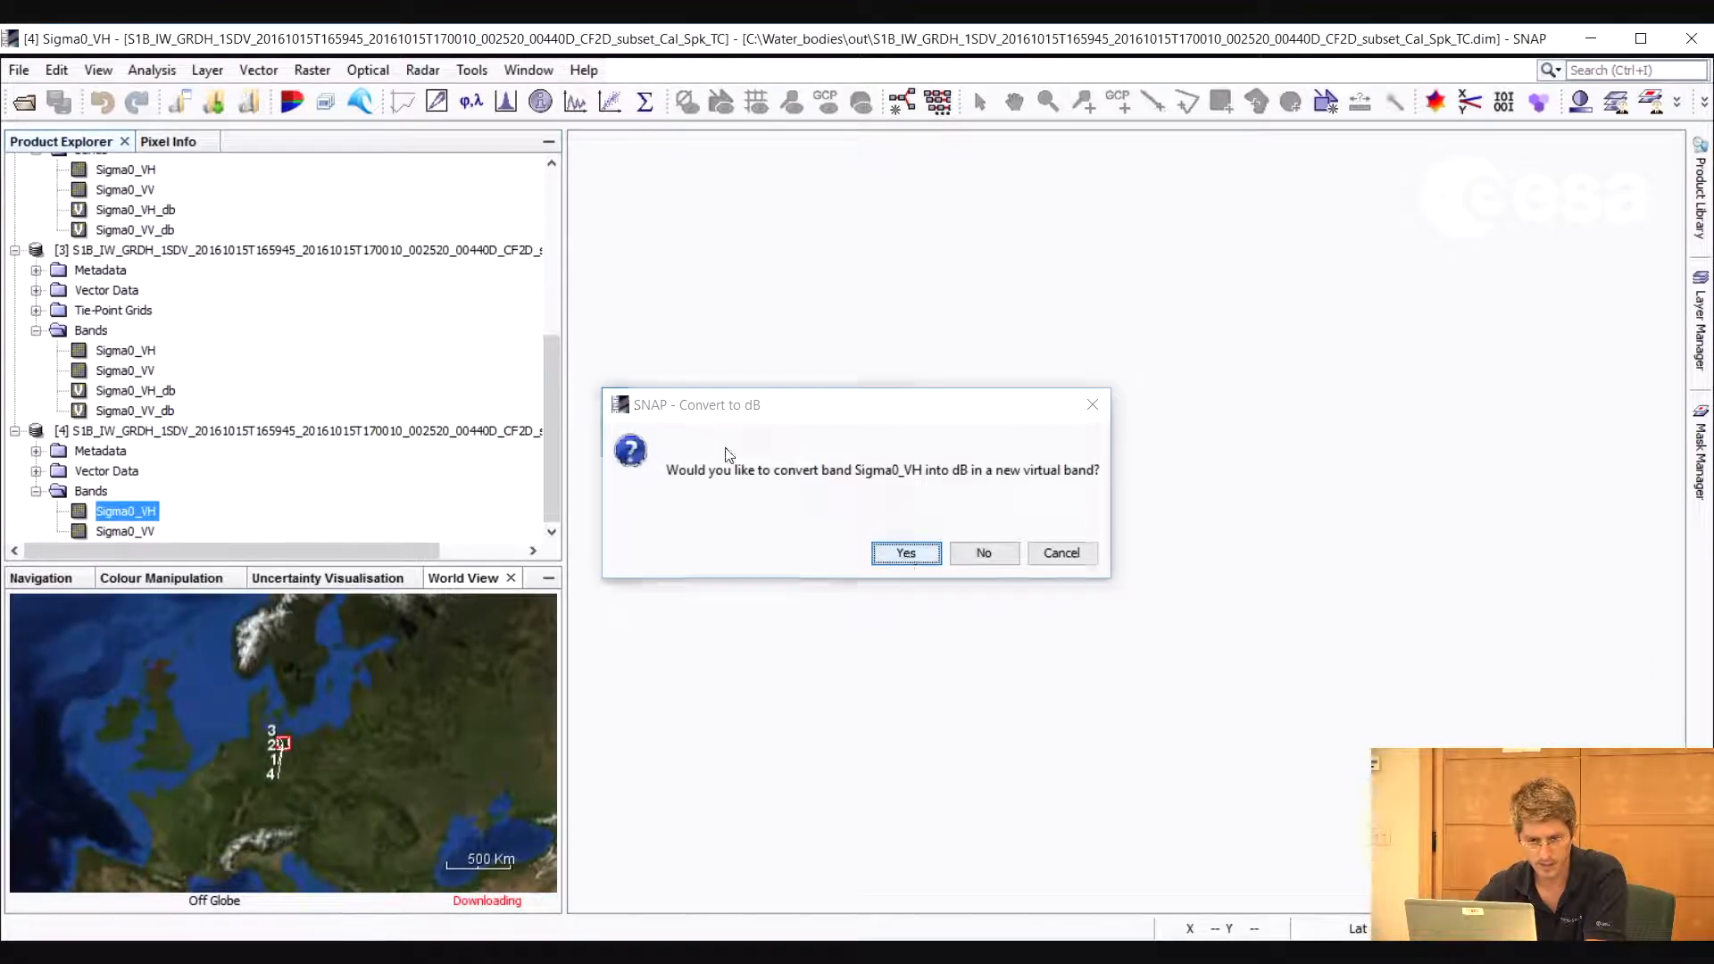
{"action": "left_click", "coordinate": [906, 553]}
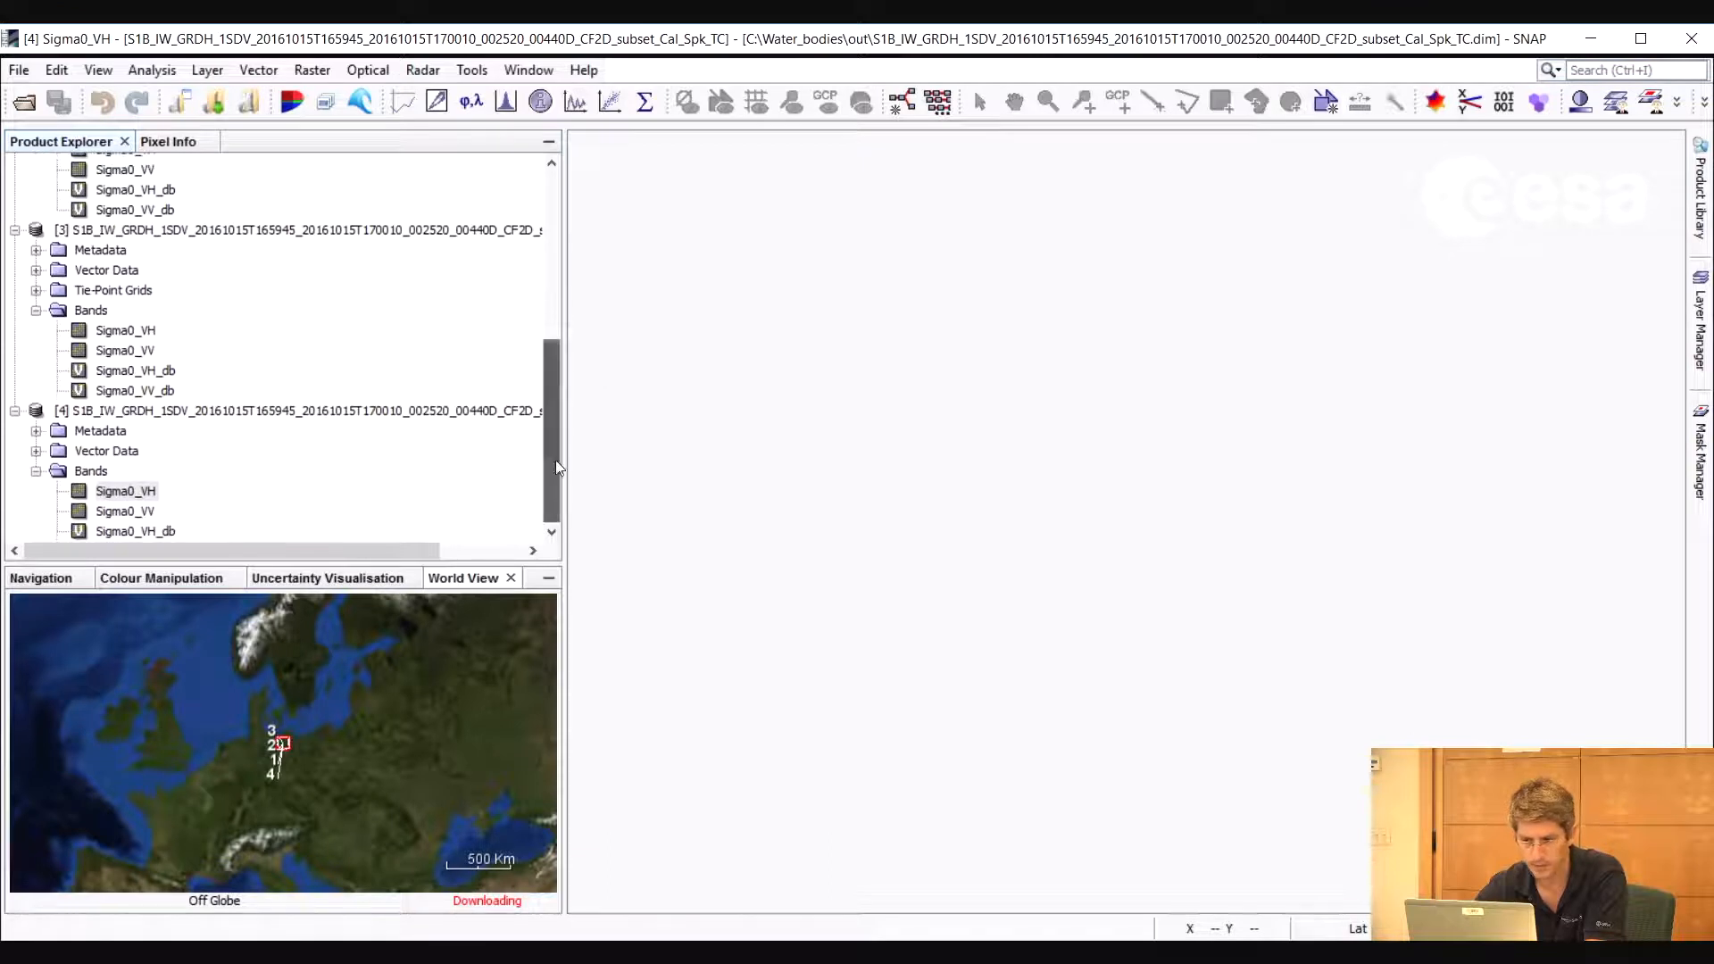
Convert the Sigma0_VV band of the terrain-corrected product to dB as a new virtual band
{"action": "left_click", "coordinate": [214, 511]}
{"action": "right_click", "coordinate": [133, 511]}
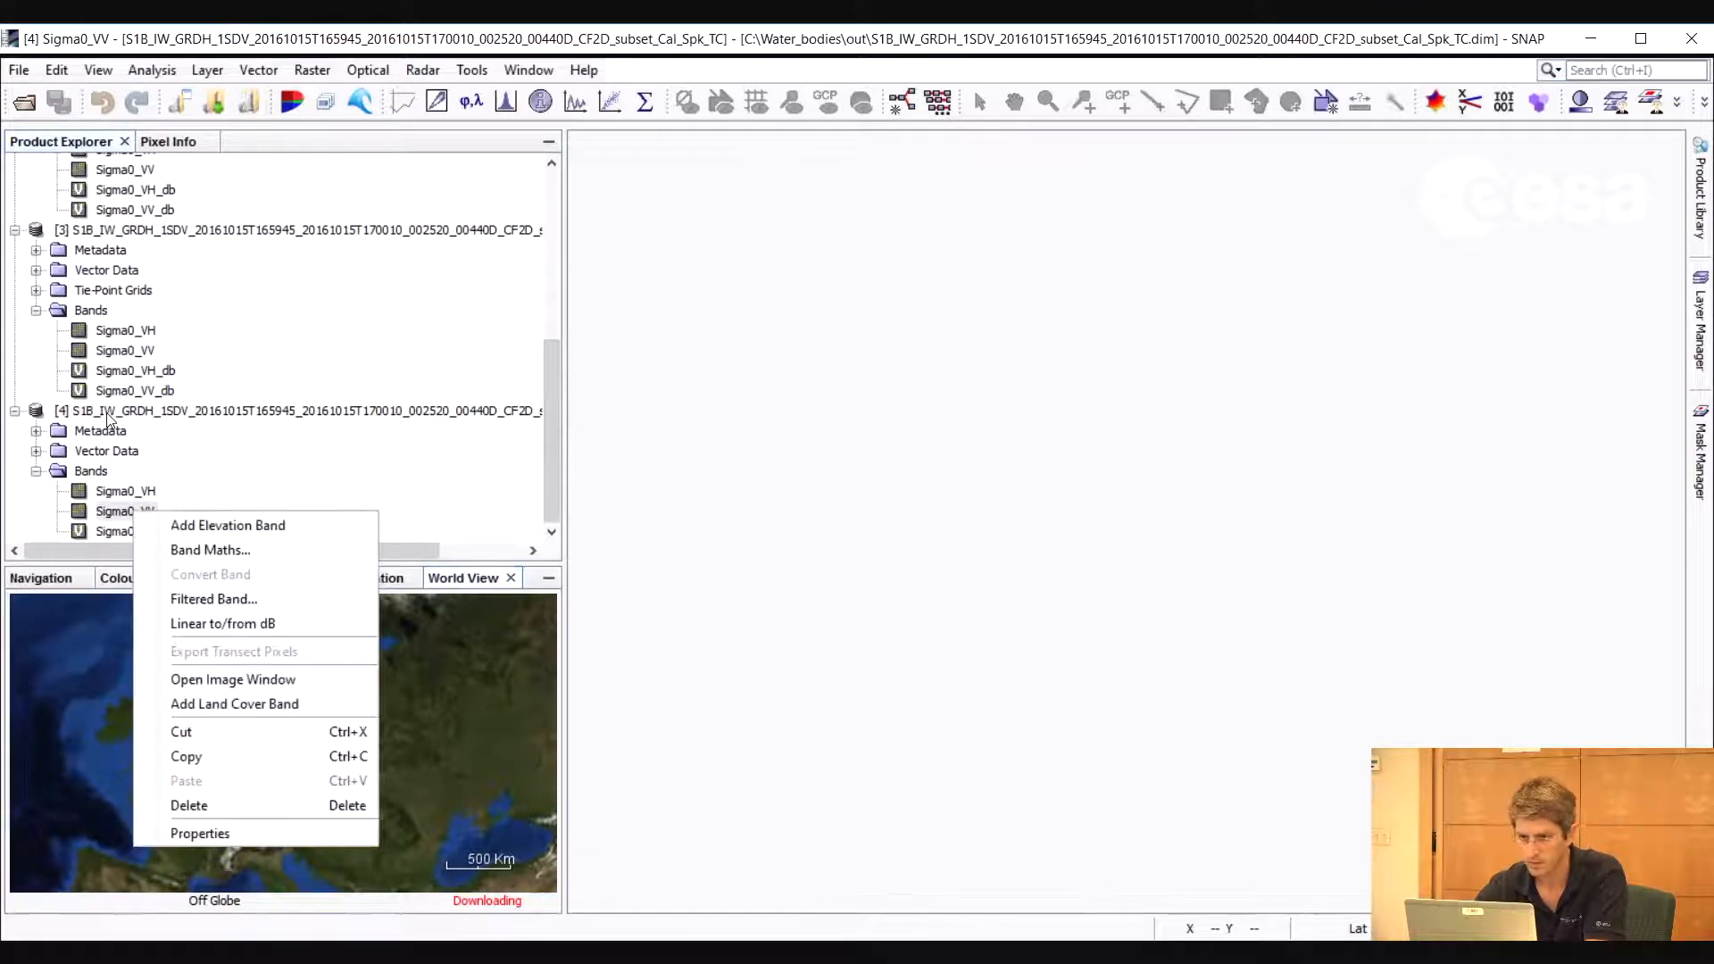
{"action": "left_click", "coordinate": [222, 624]}
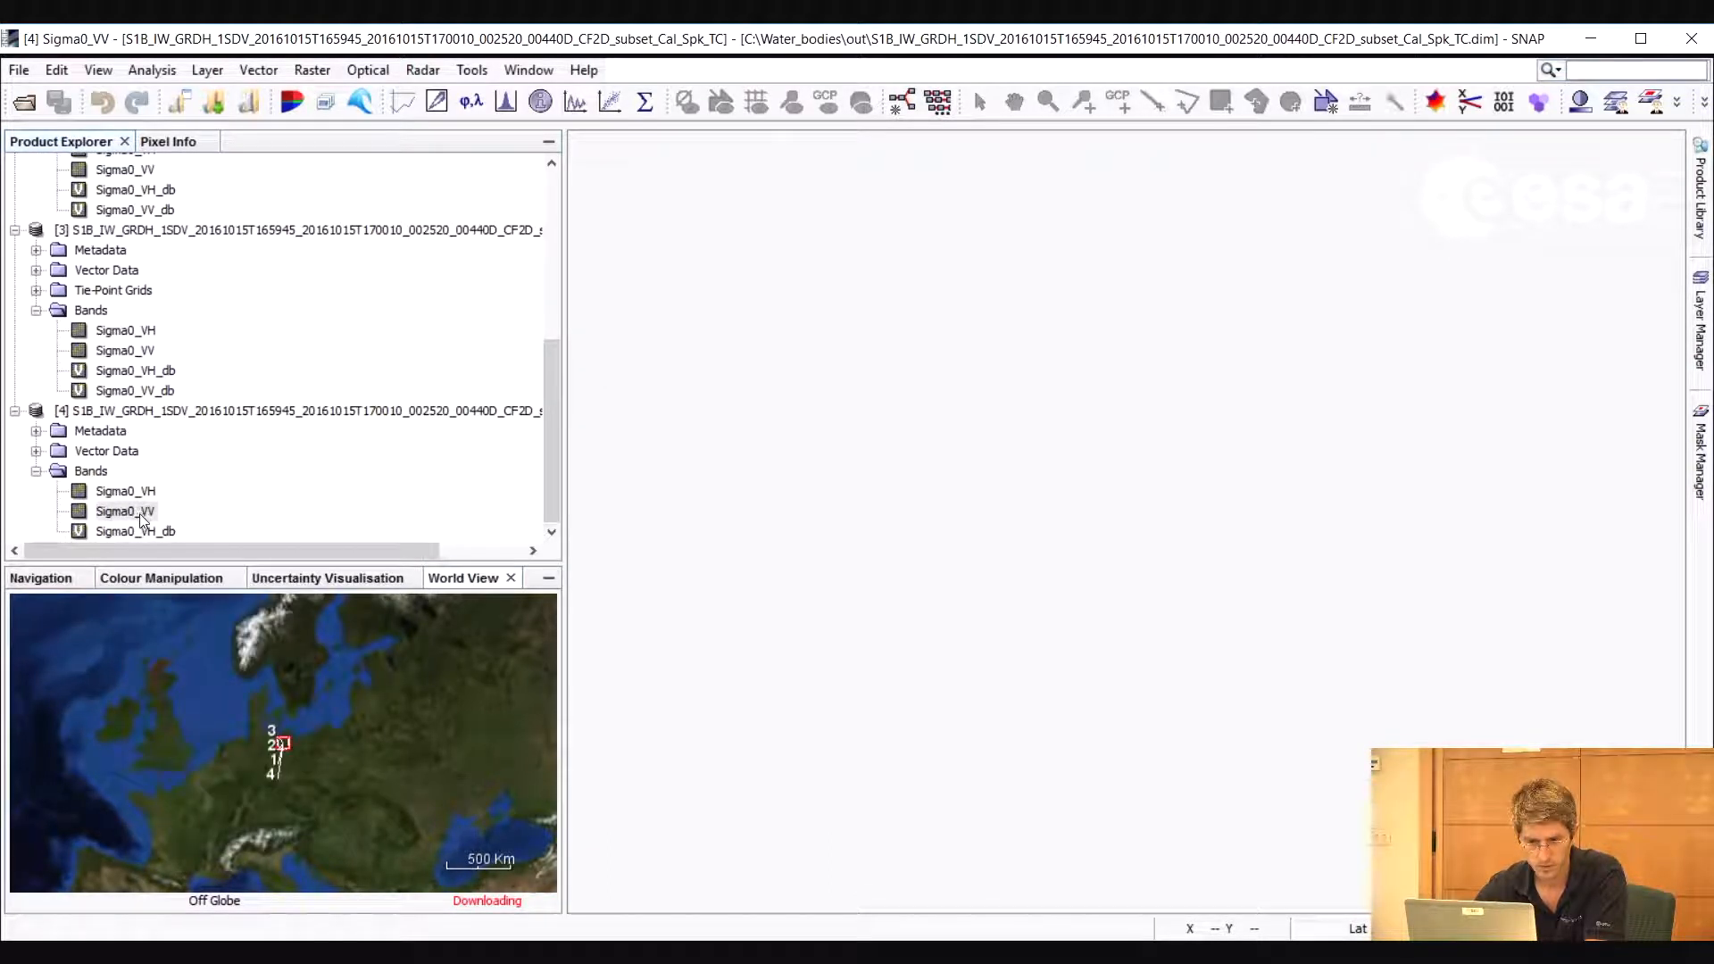
{"action": "right_click", "coordinate": [138, 513]}
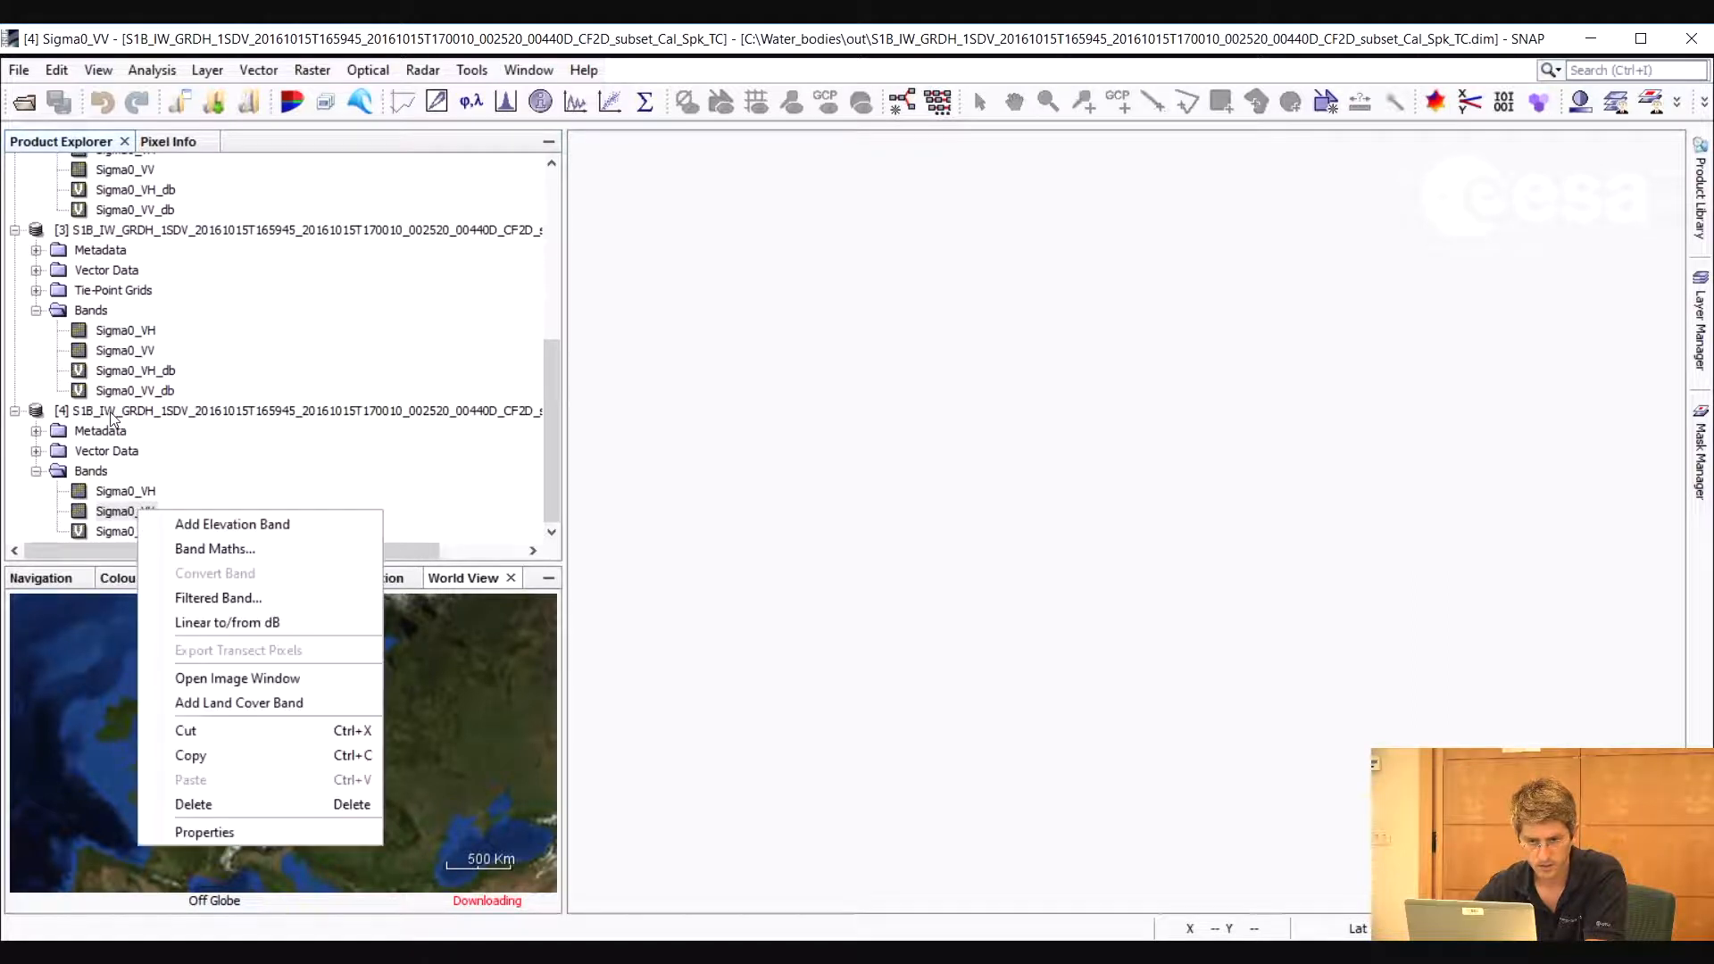
{"action": "left_click", "coordinate": [211, 618]}
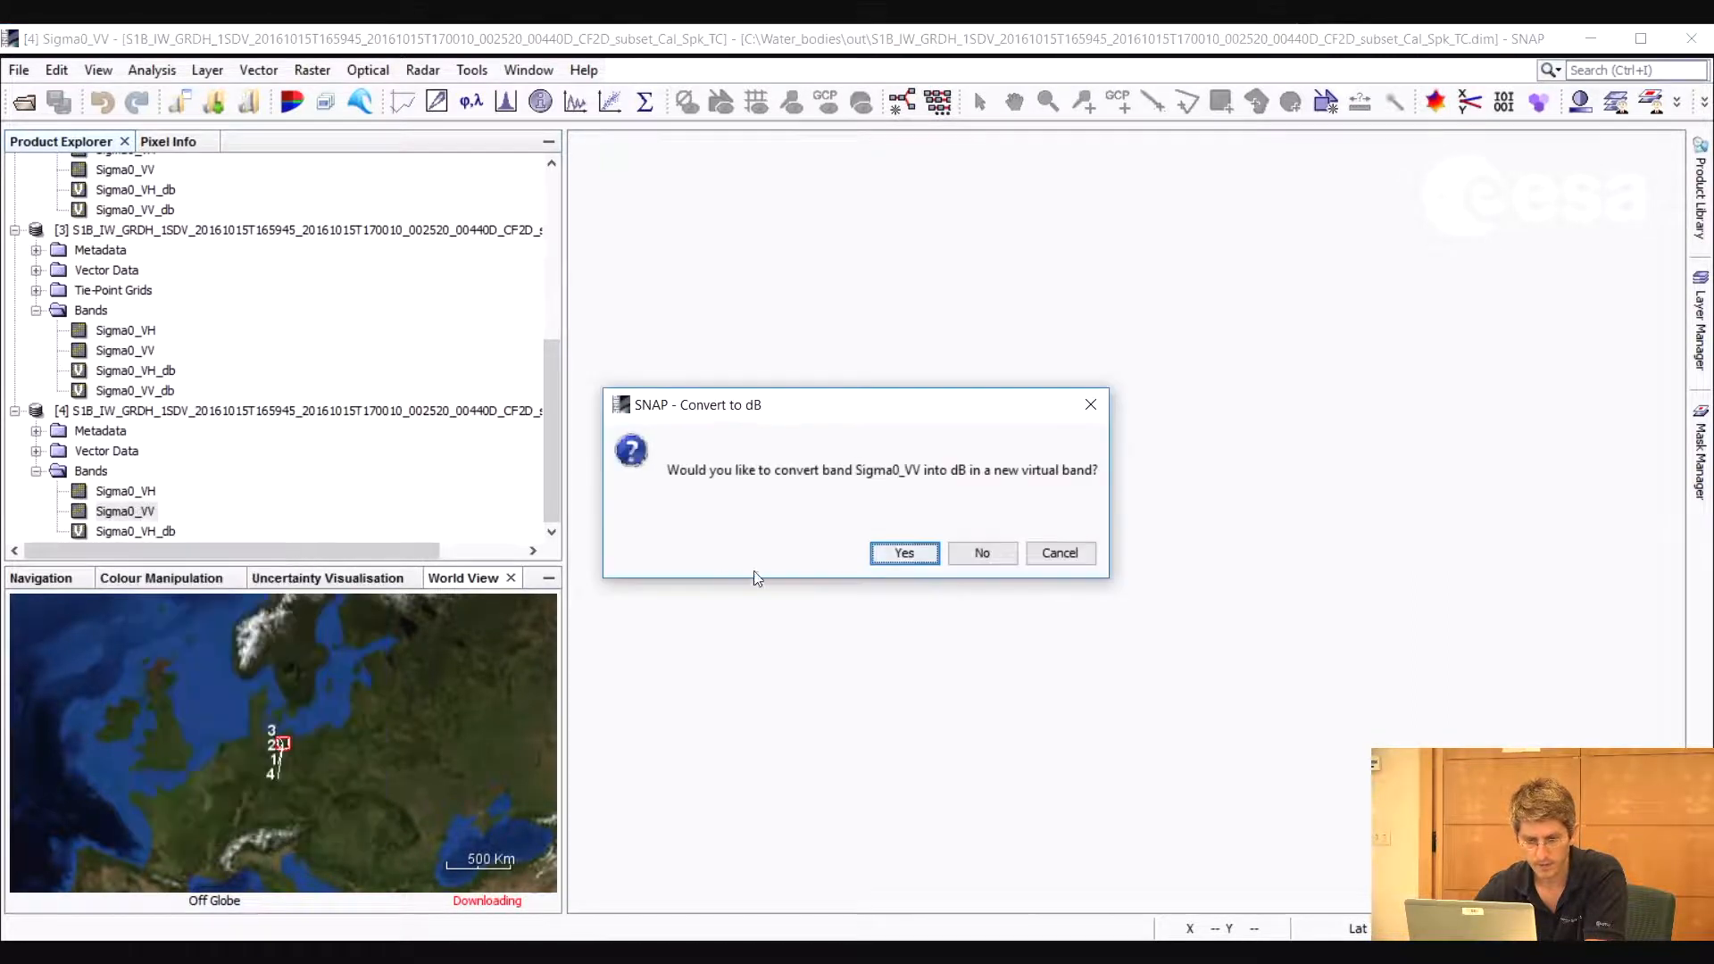
{"action": "left_click", "coordinate": [905, 554]}
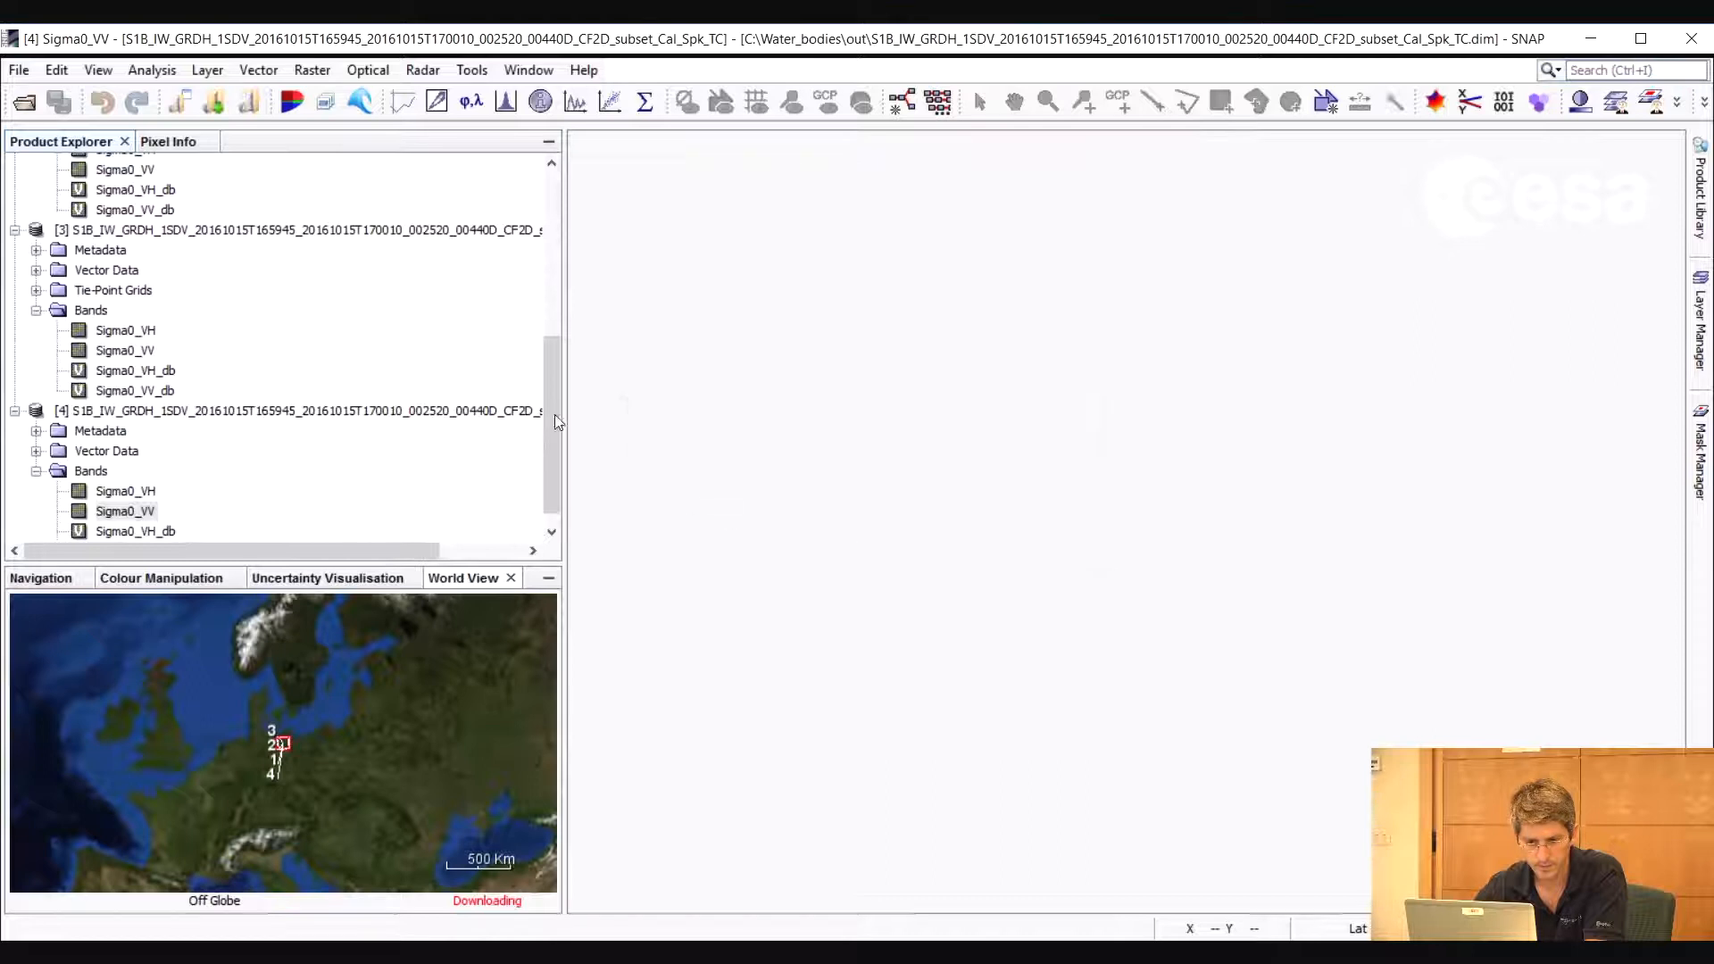
Convert the virtual Sigma0_VH_db and Sigma0_VV_db bands of the terrain-corrected product into real bands and save the product
{"action": "scroll", "coordinate": [554, 420], "scroll_direction": "down", "scroll_amount": 1}
{"action": "right_click", "coordinate": [134, 511]}
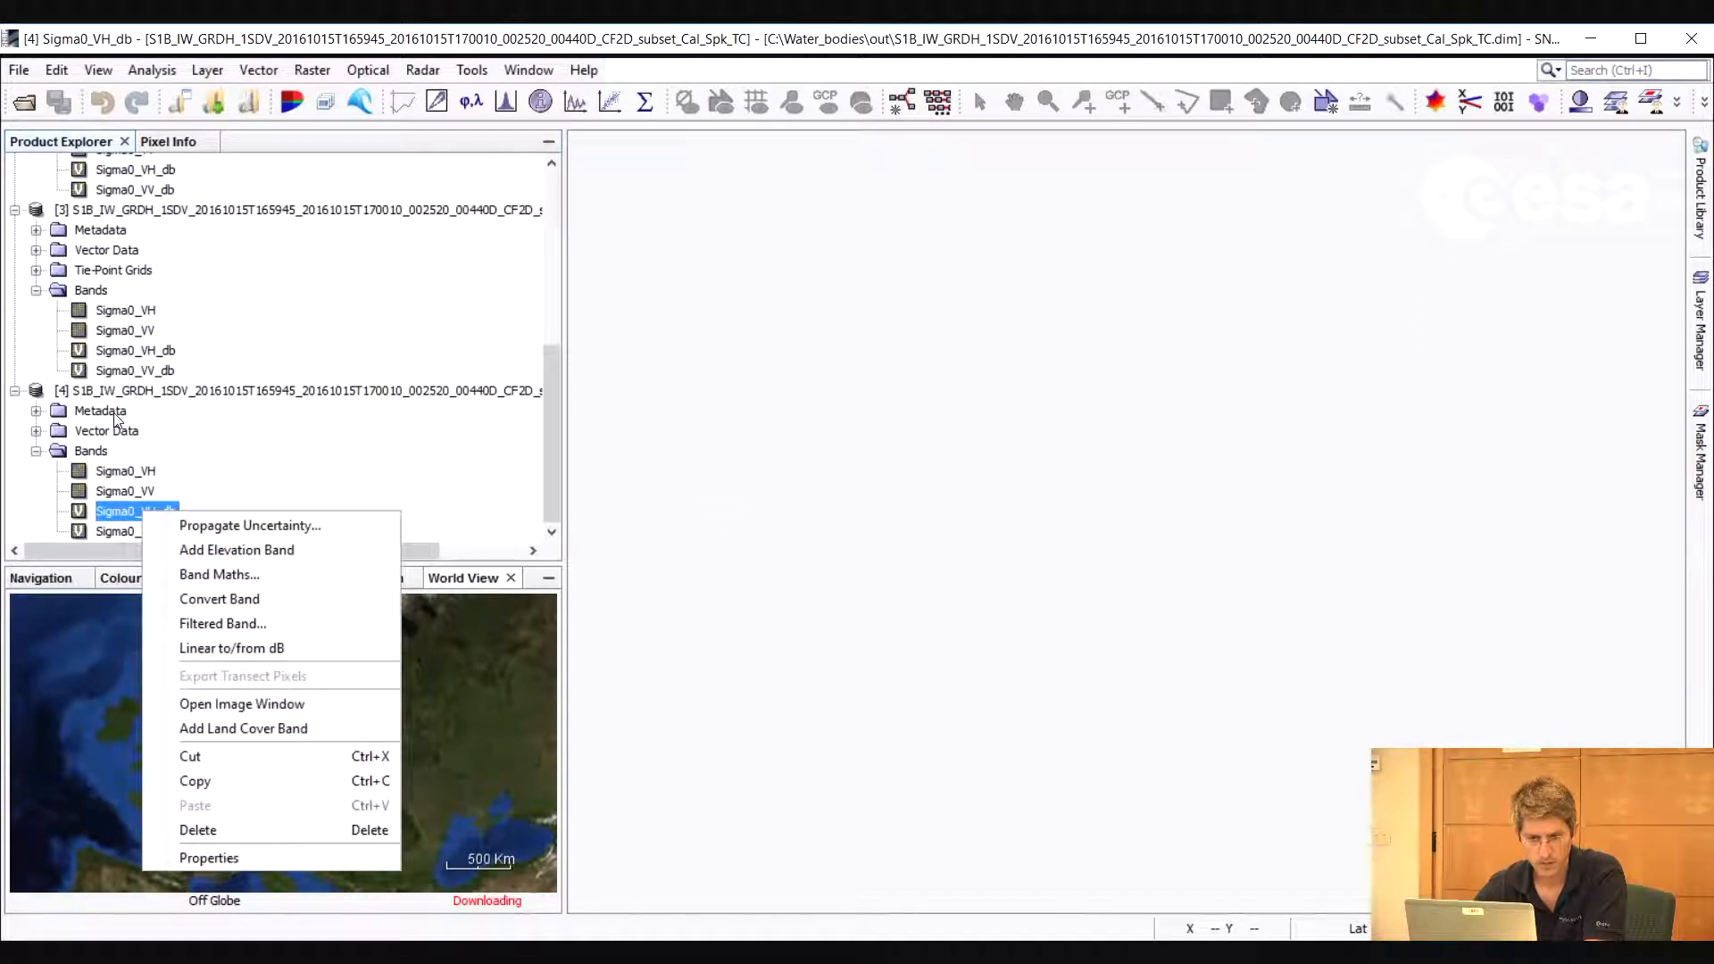
{"action": "left_click", "coordinate": [225, 599]}
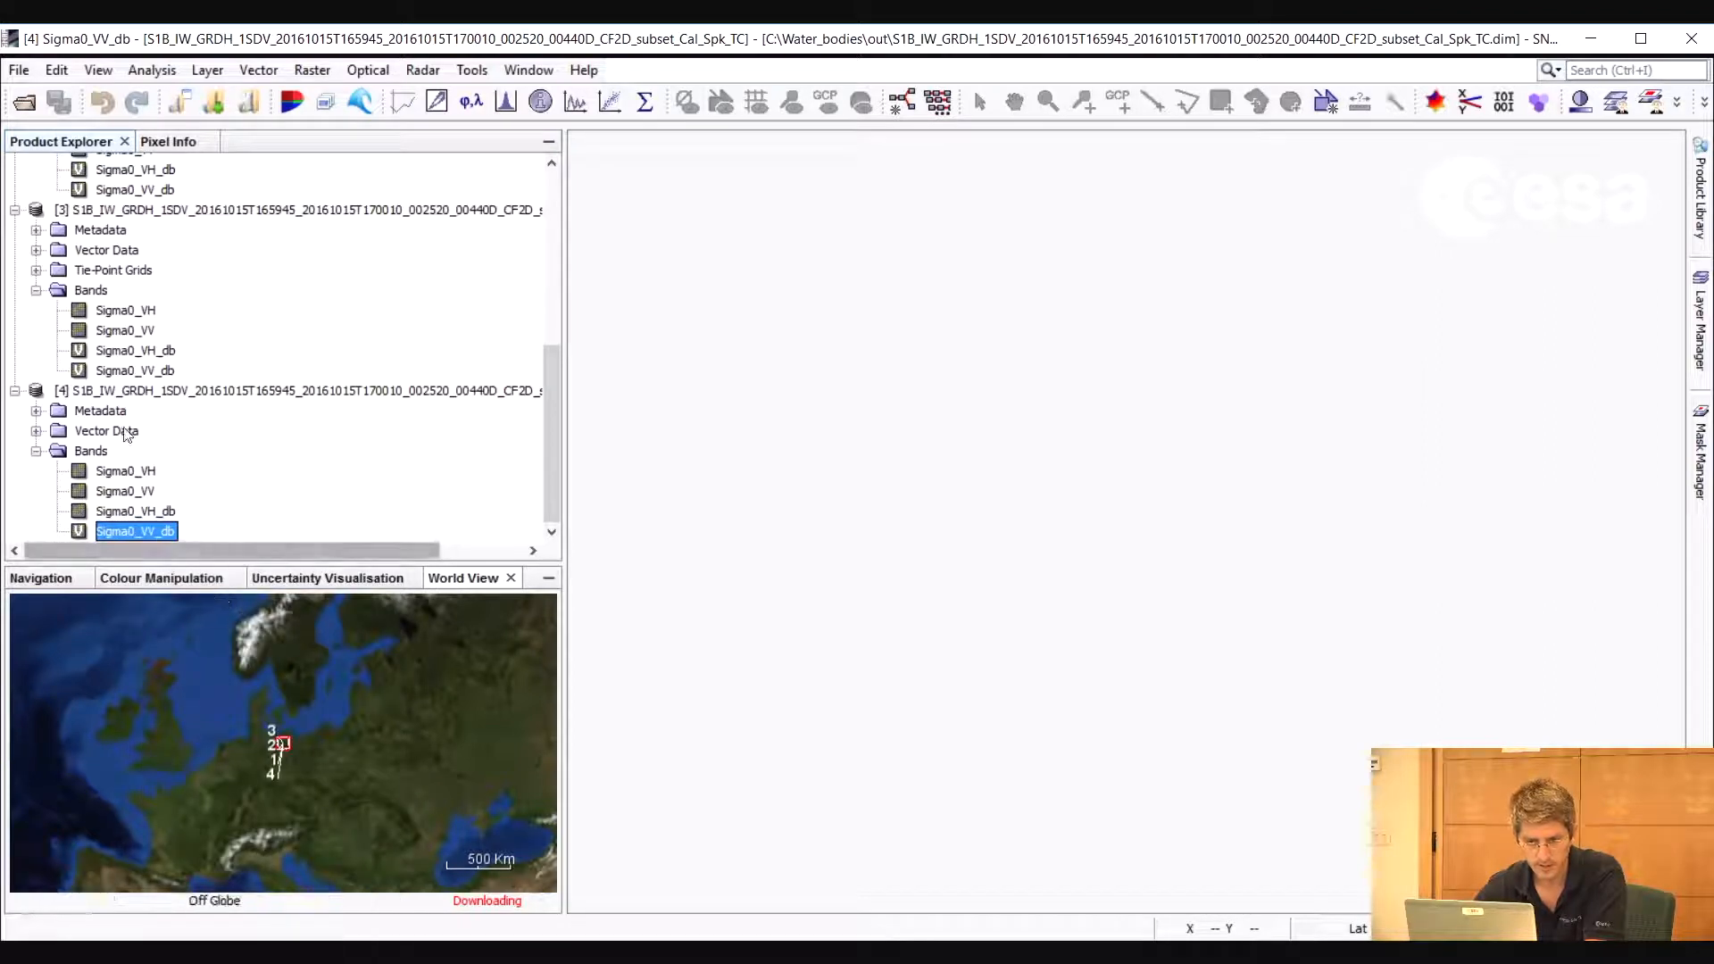
{"action": "right_click", "coordinate": [153, 528]}
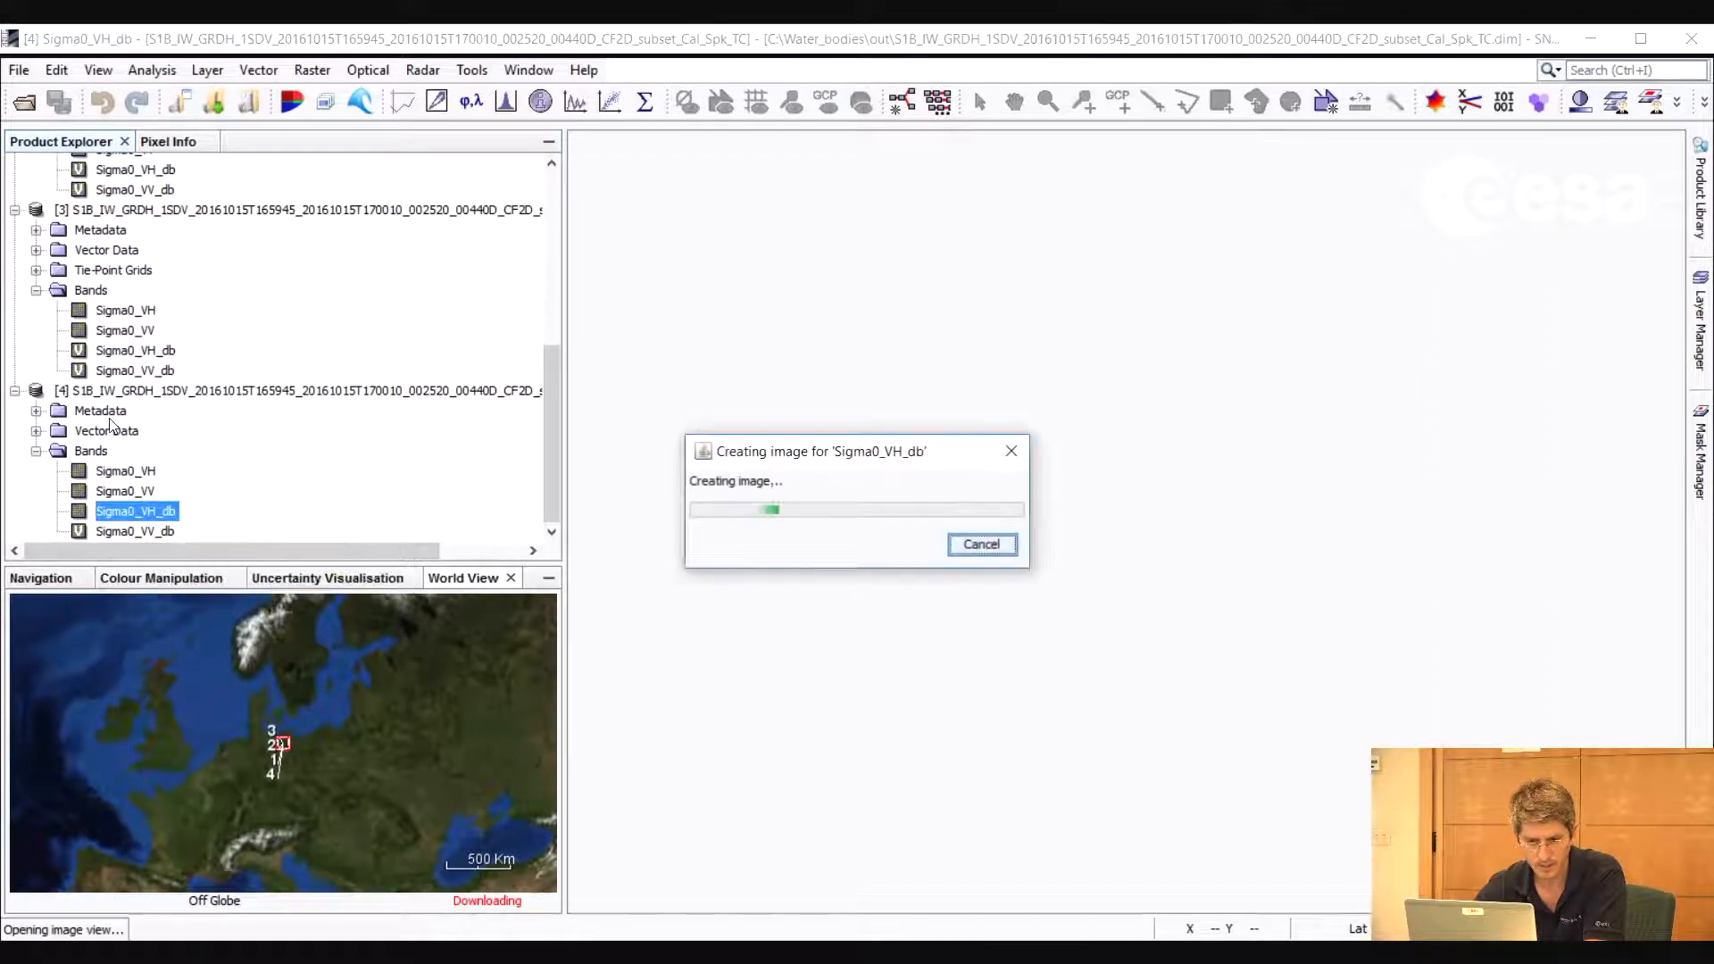
{"action": "right_click", "coordinate": [139, 532]}
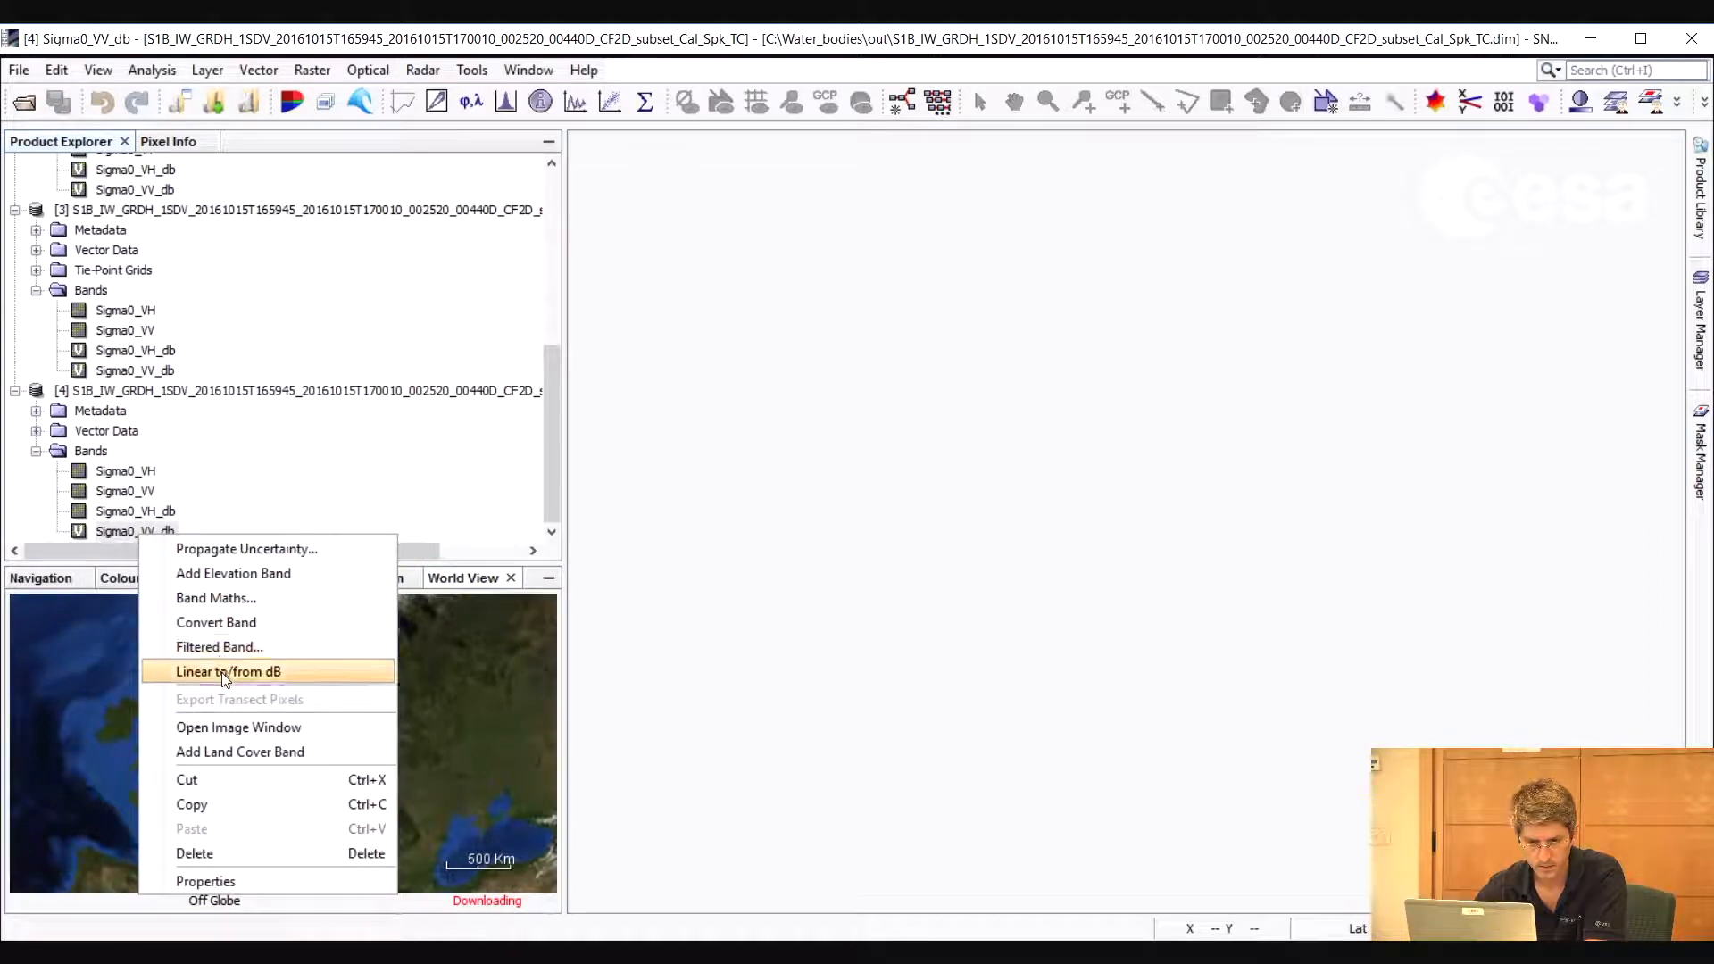
{"action": "left_click", "coordinate": [234, 622]}
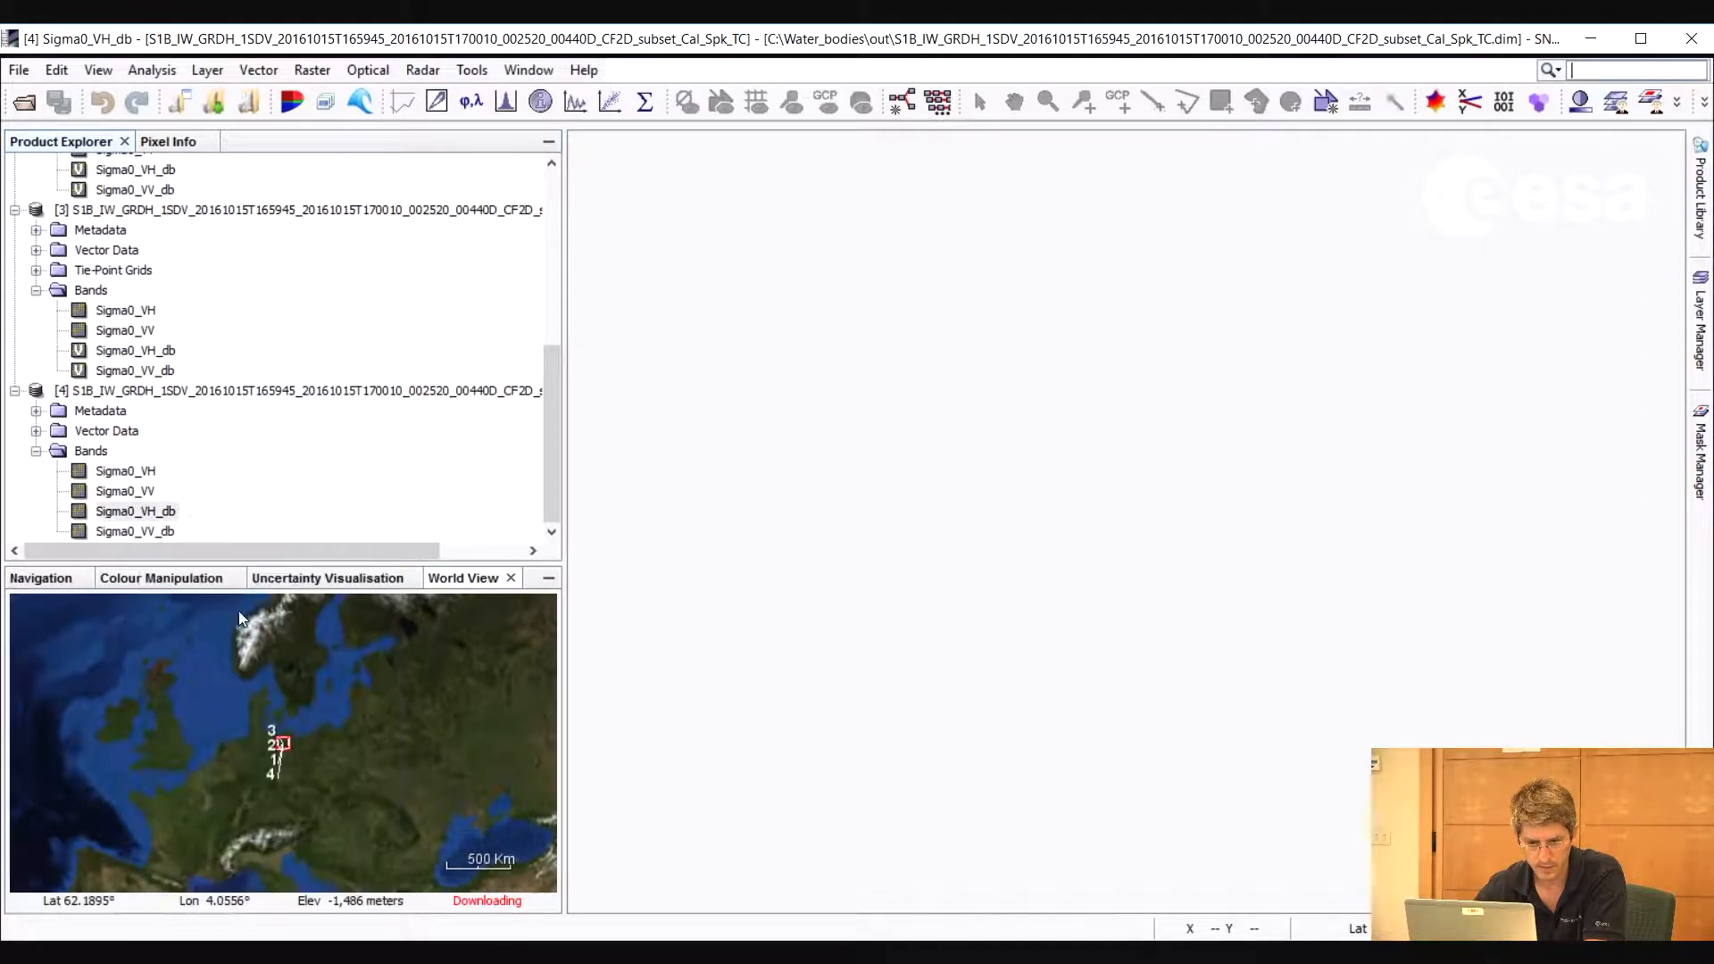
{"action": "left_click", "coordinate": [19, 70]}
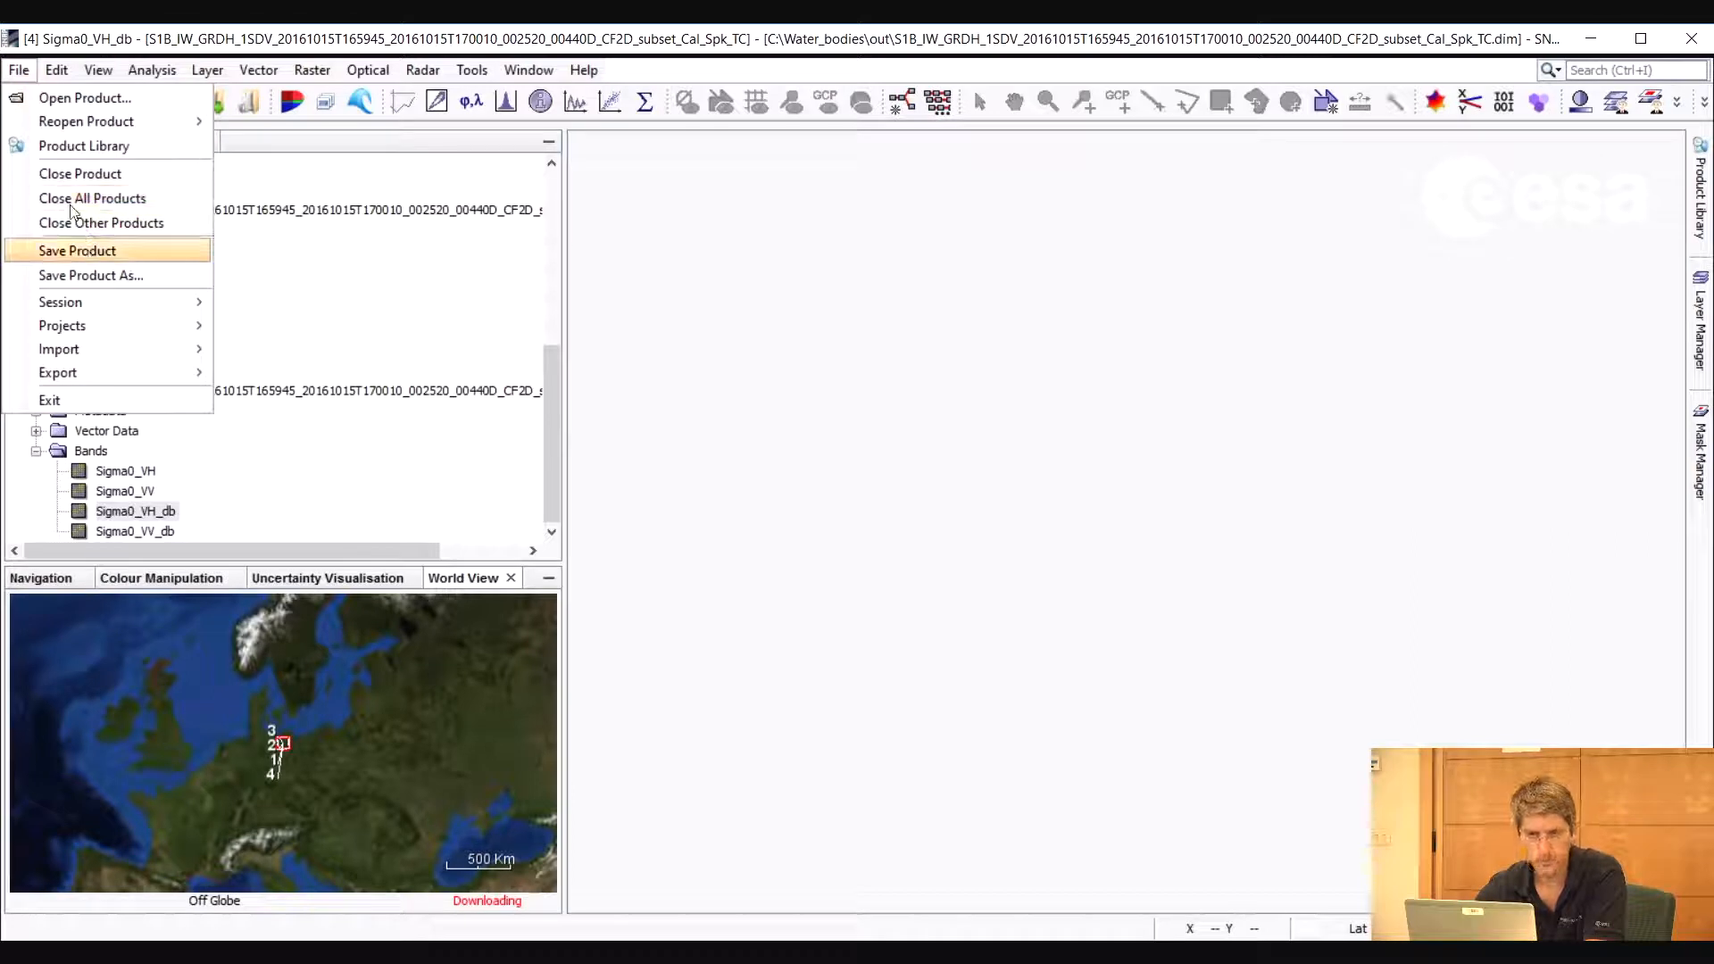
{"action": "left_click", "coordinate": [107, 250]}
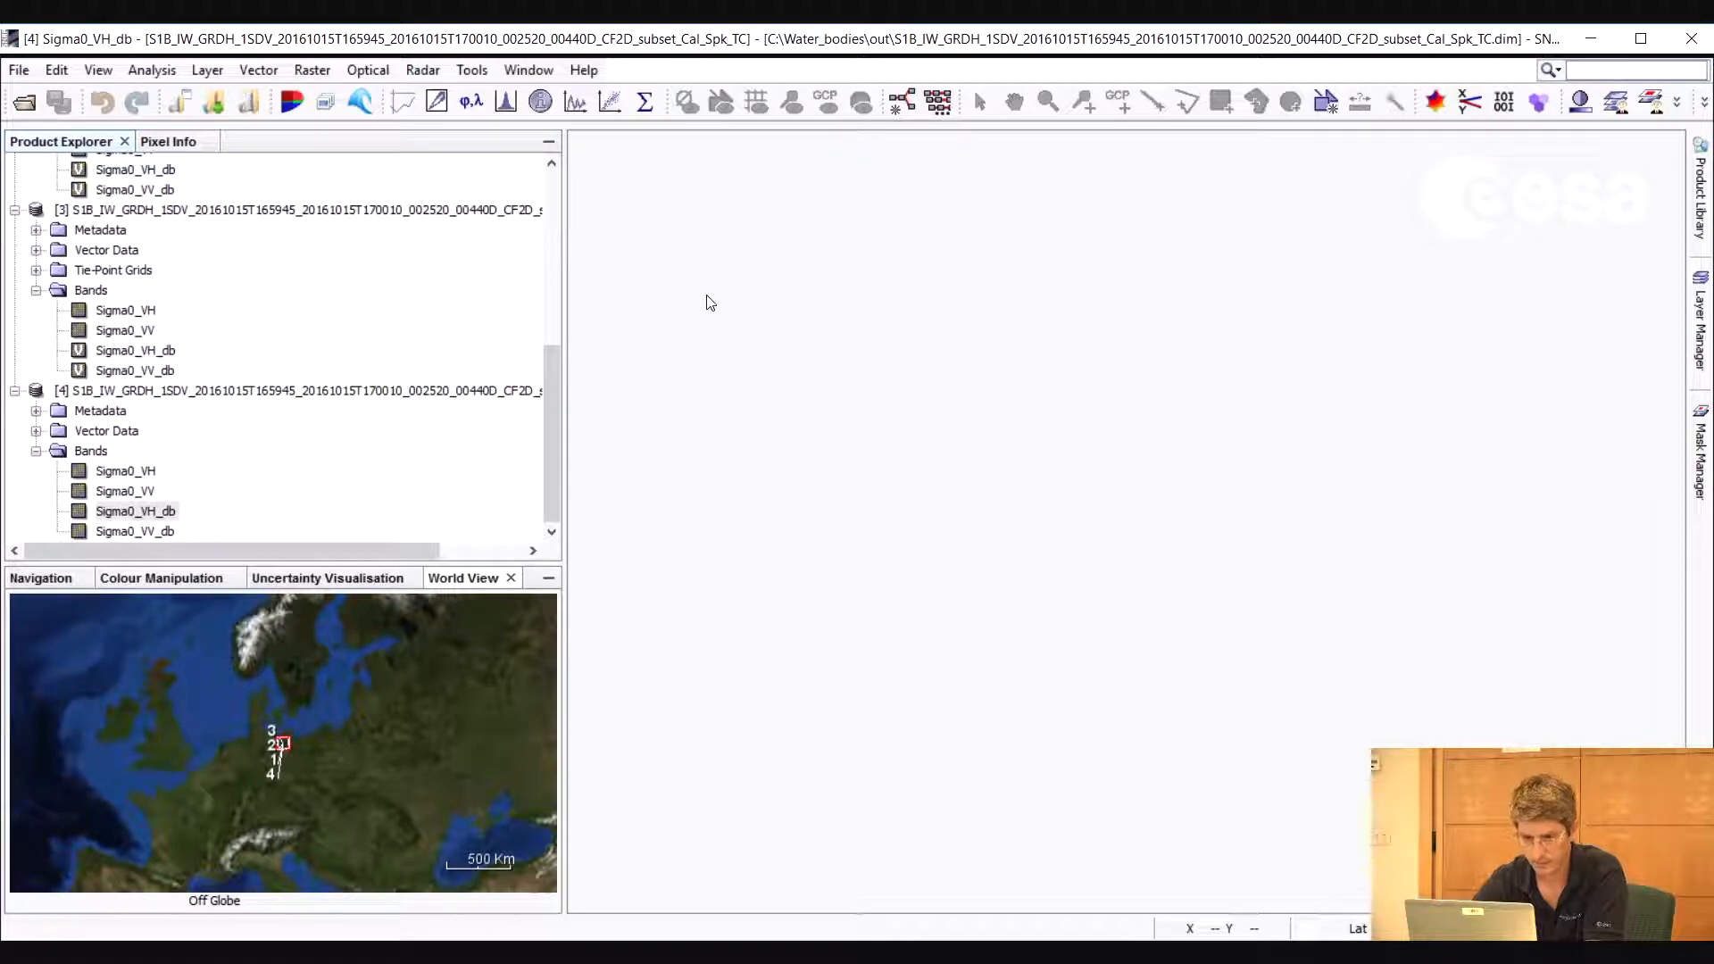
Display the terrain-corrected product's Sigma0_VV_db band and compute its histogram with 512 bins
{"action": "left_click", "coordinate": [352, 393]}
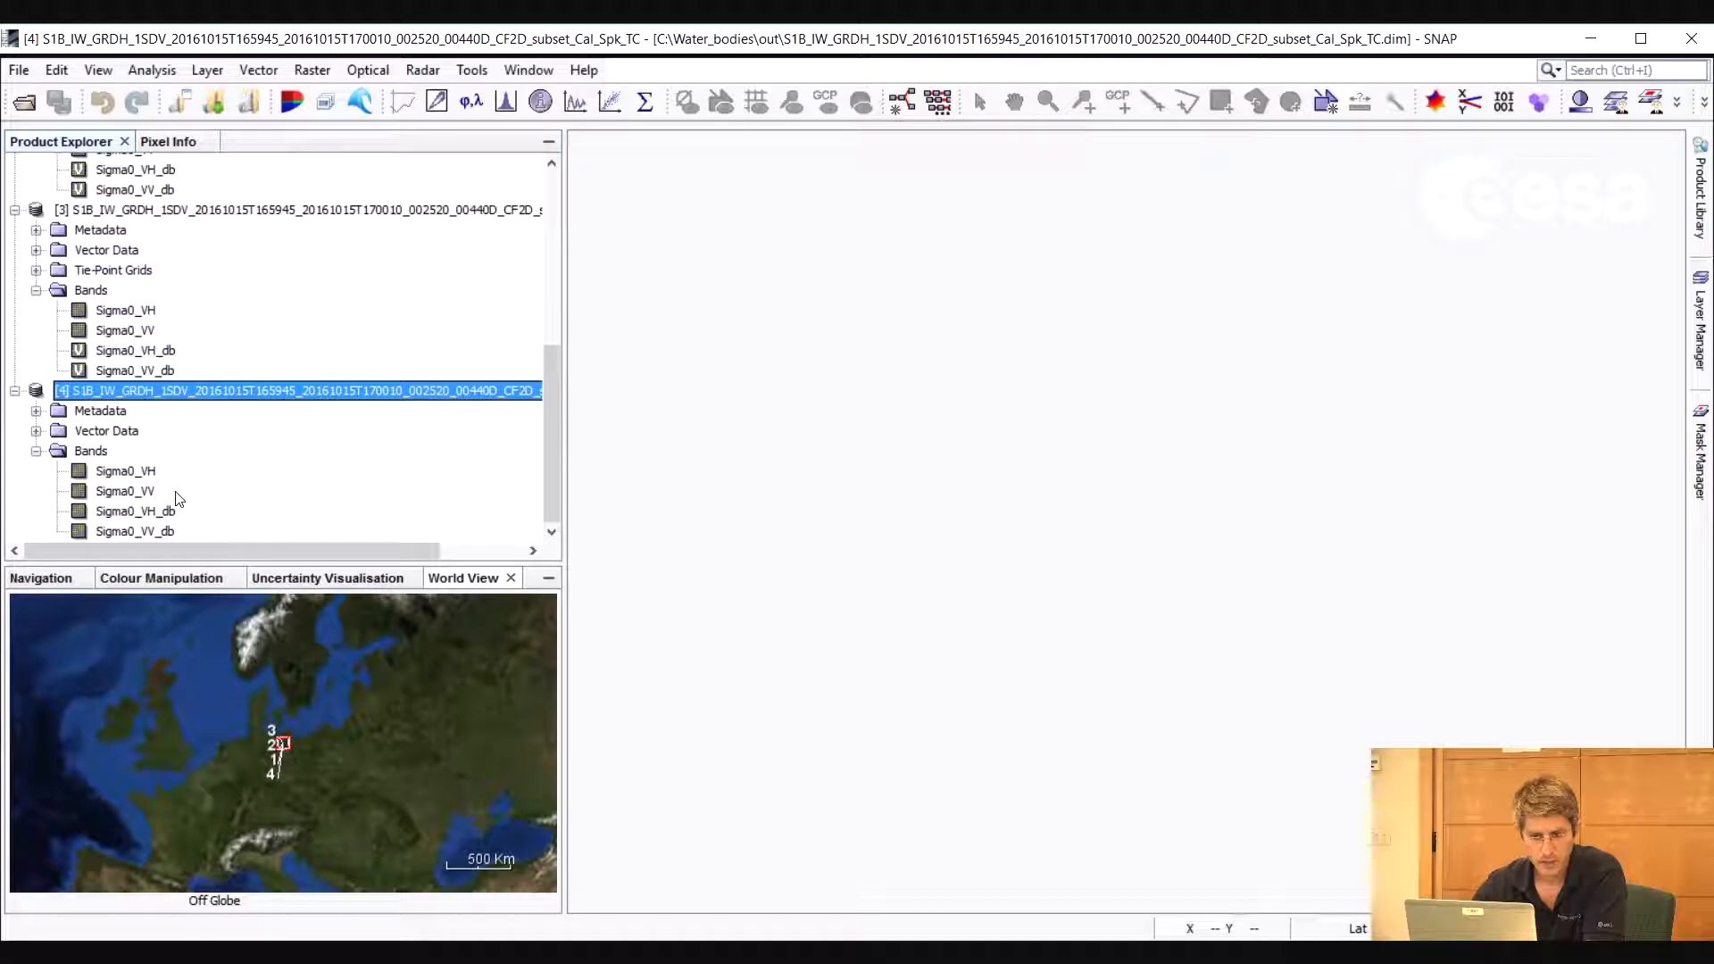
{"action": "double_click", "coordinate": [138, 531]}
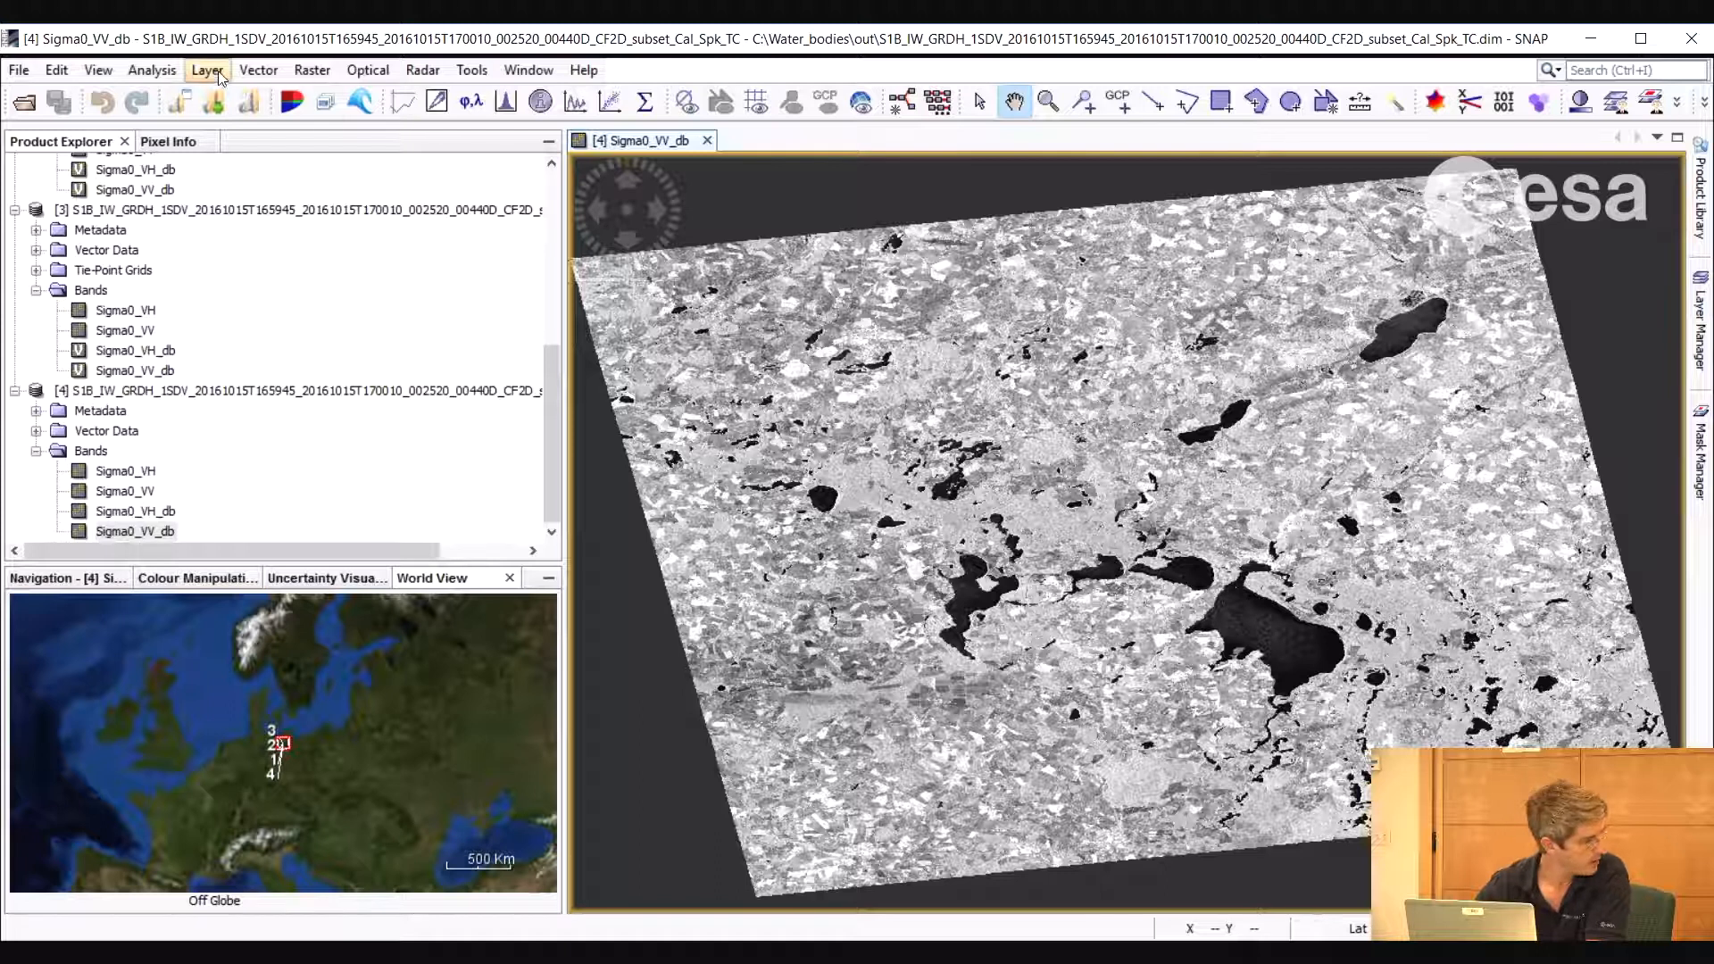
{"action": "left_click", "coordinate": [129, 68]}
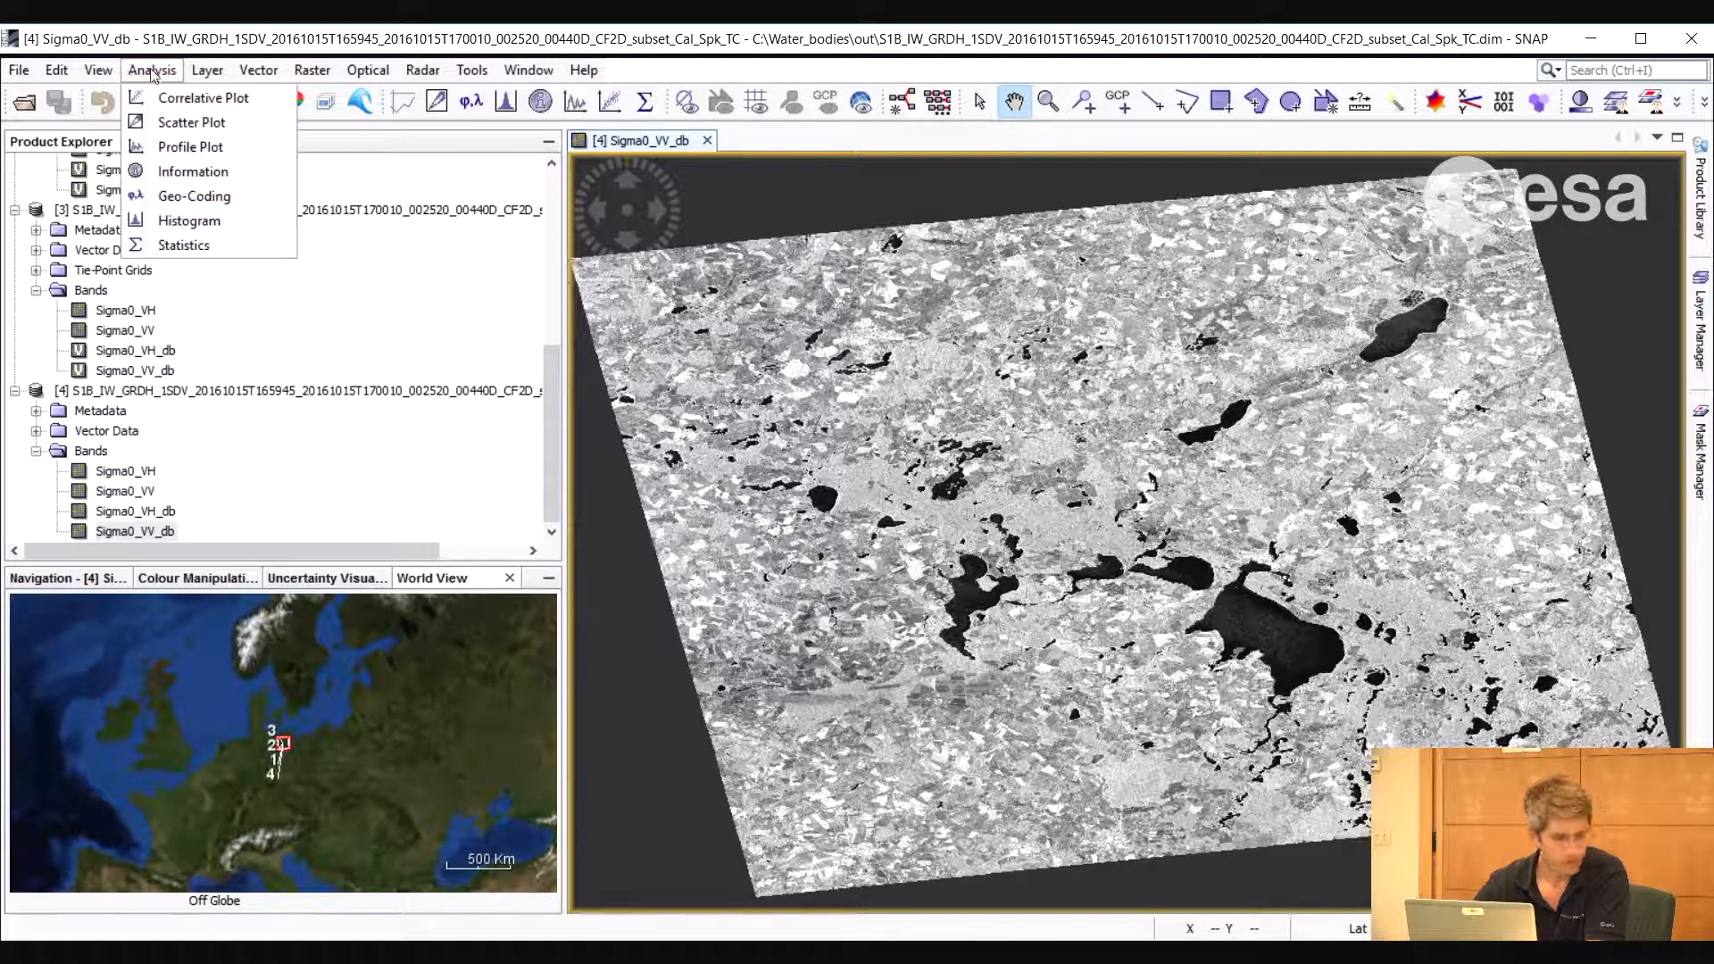
{"action": "left_click", "coordinate": [188, 221]}
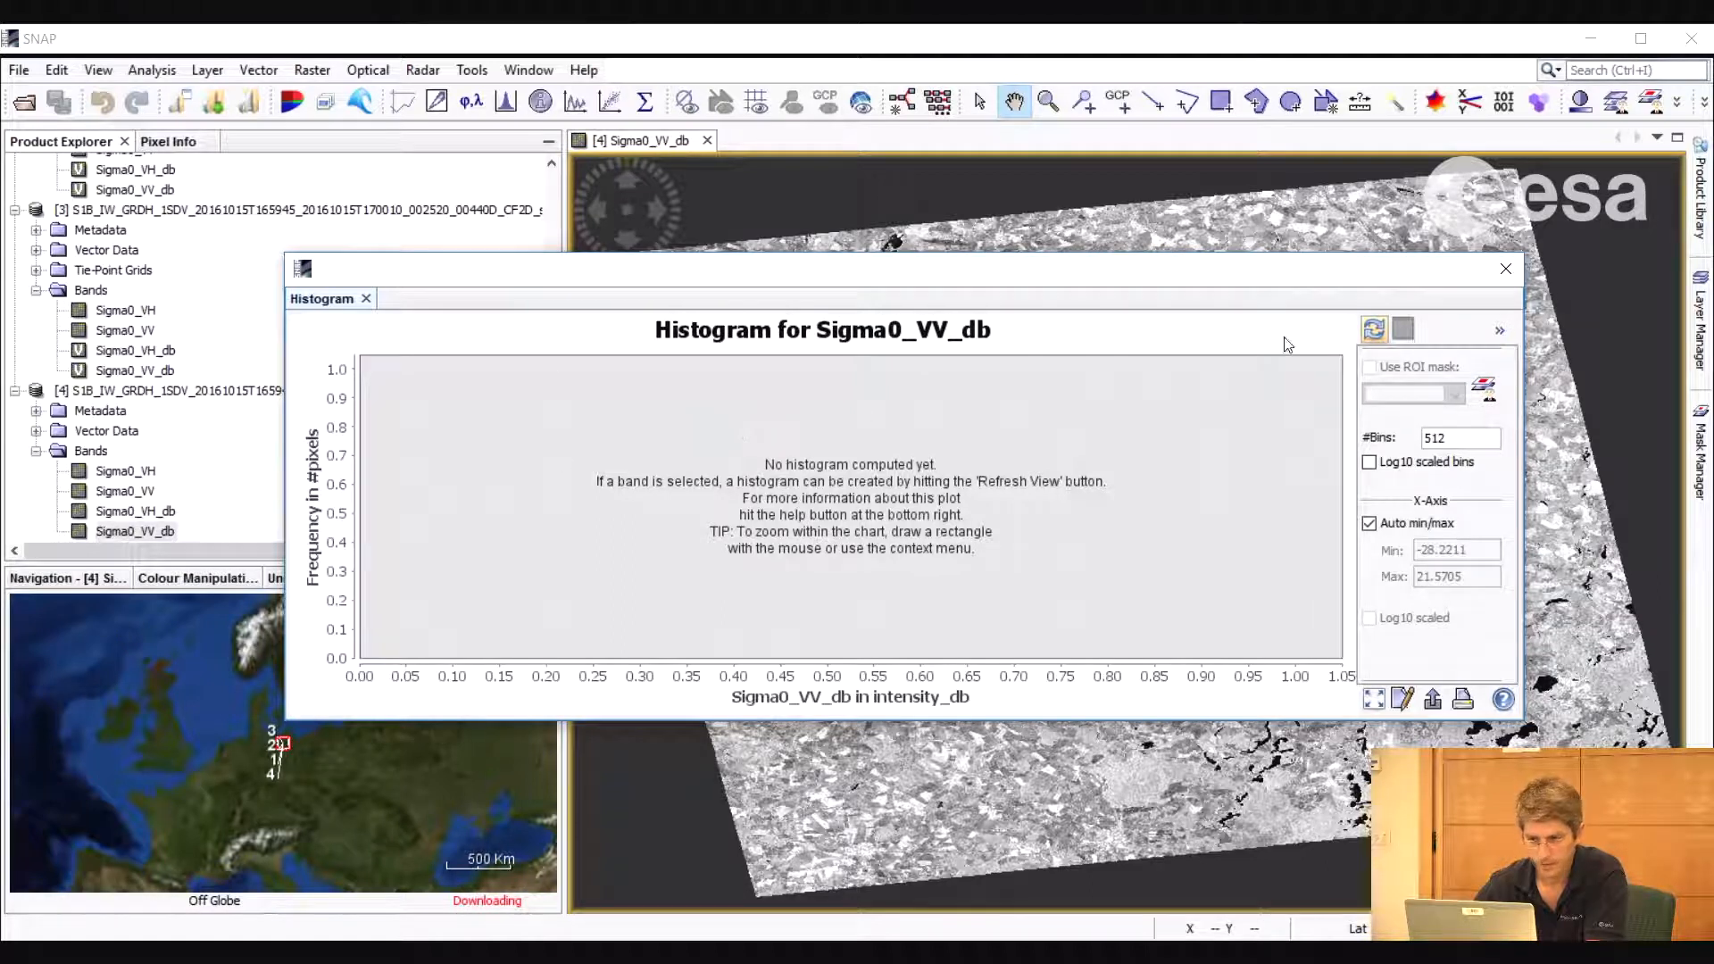
{"action": "left_click", "coordinate": [136, 531]}
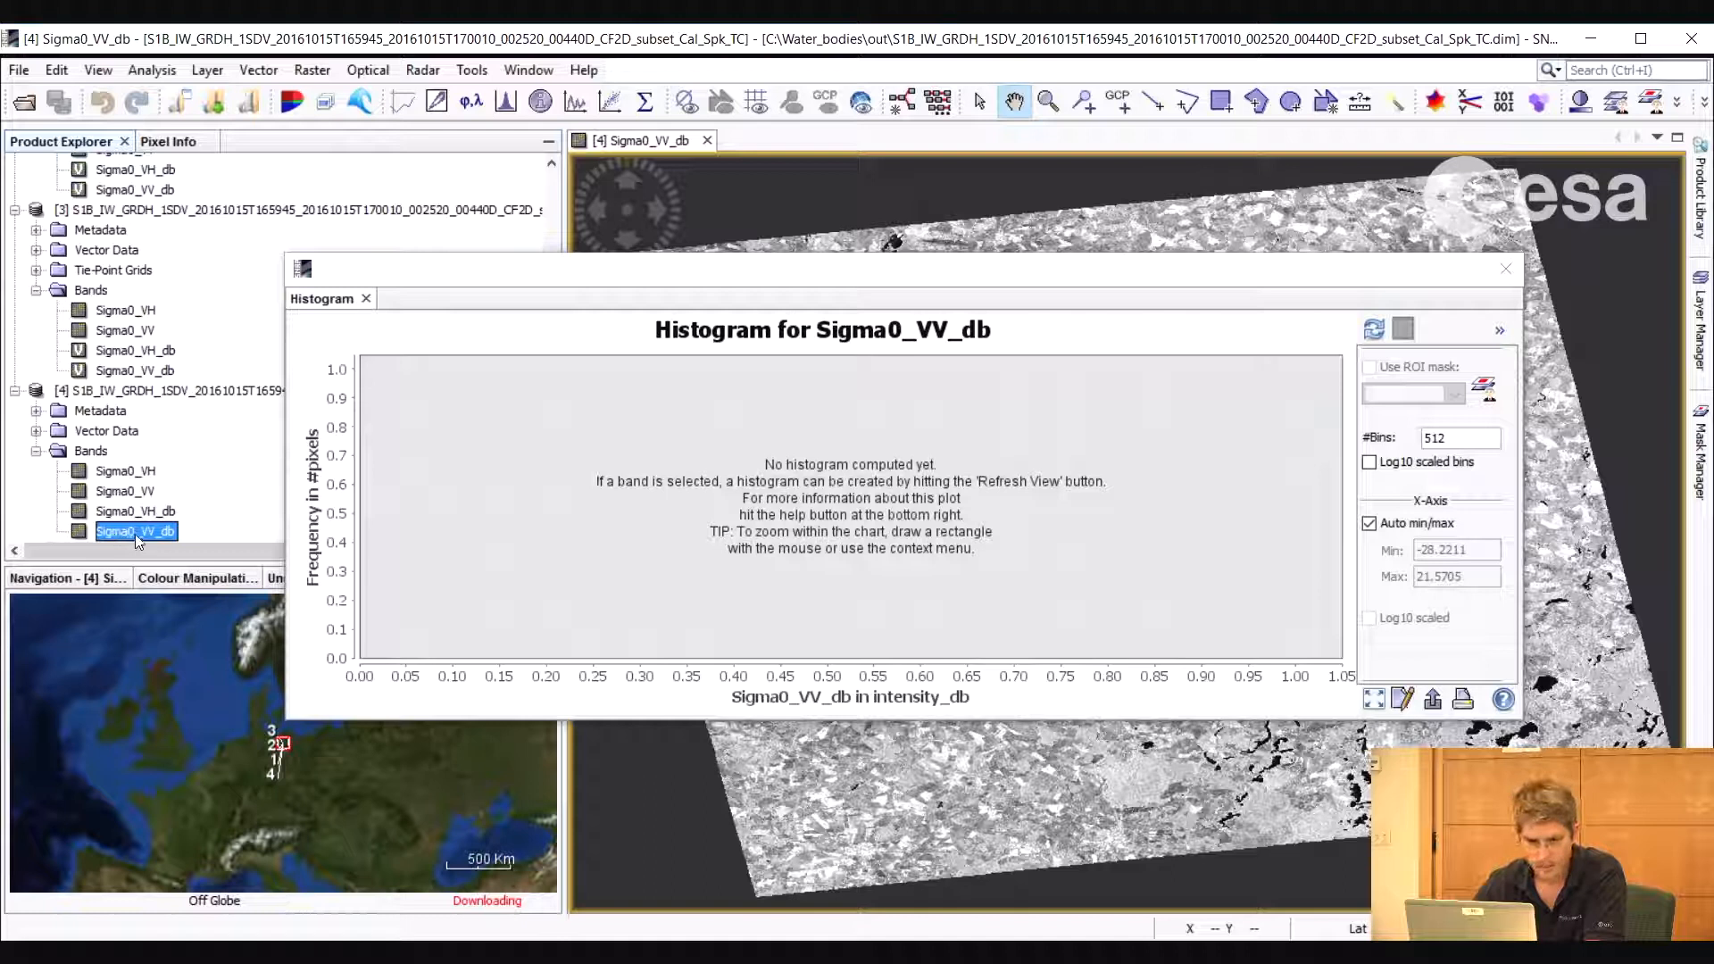
{"action": "left_click", "coordinate": [1376, 331]}
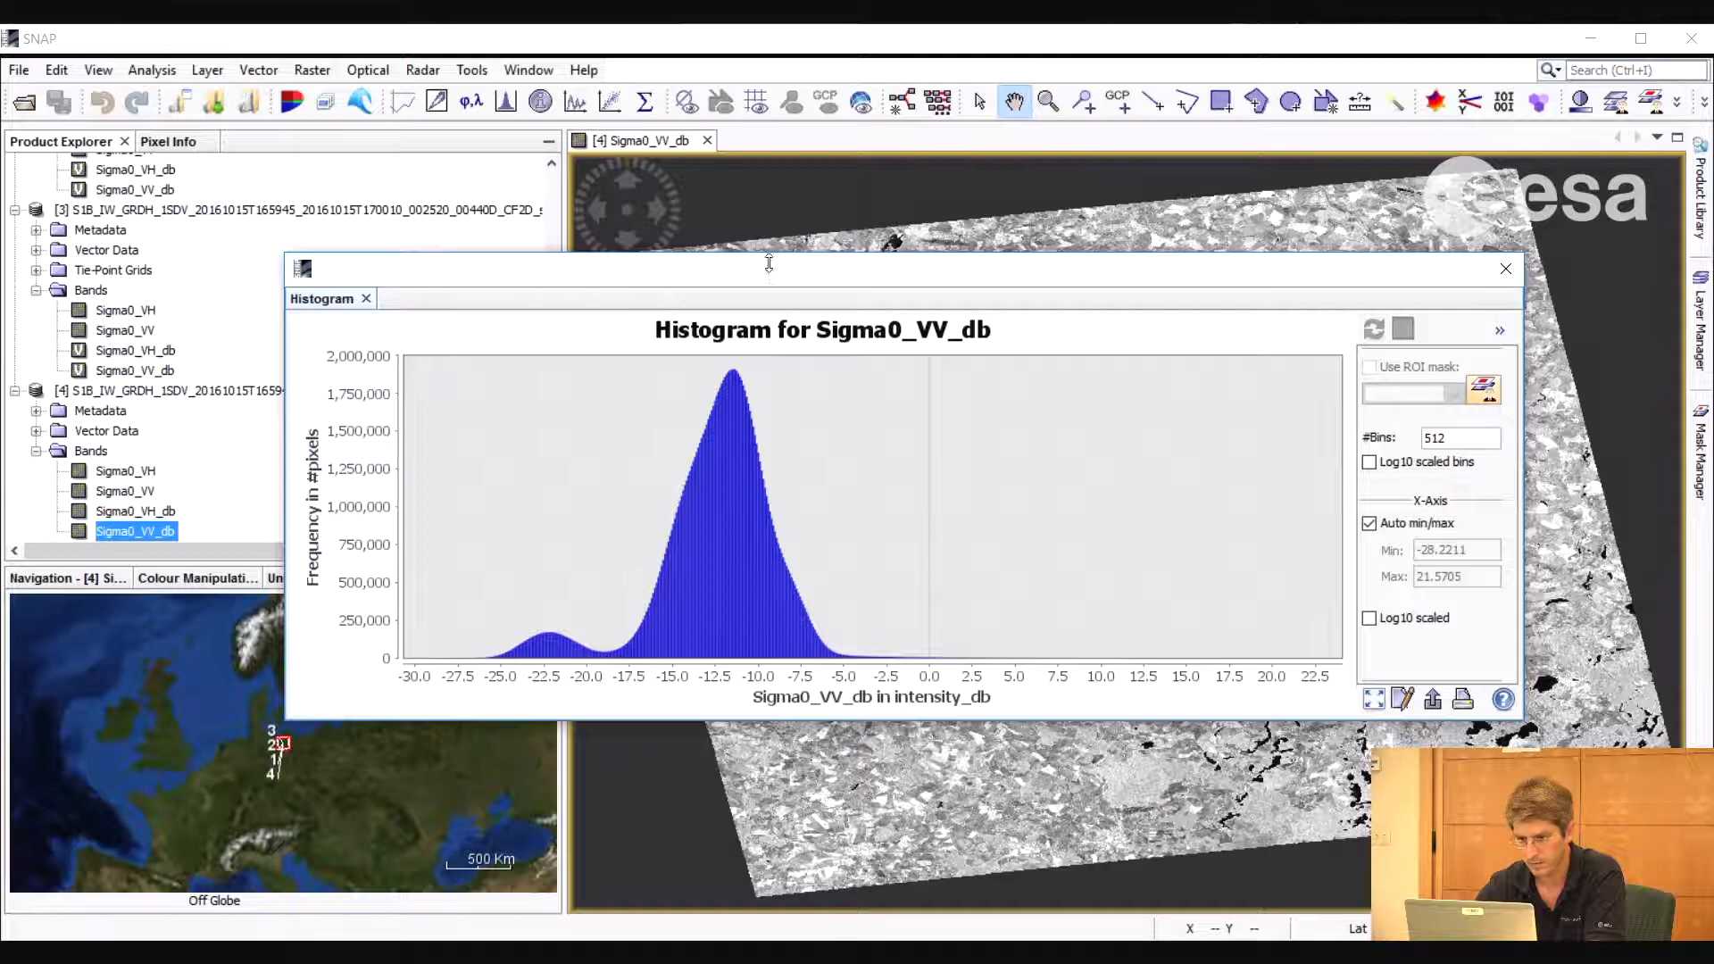
Move the histogram window clear of the lakes in the image and examine the dip between the two Sigma0_VV_db peaks
{"action": "left_click_drag", "start_coordinate": [771, 279], "coordinate": [494, 288]}
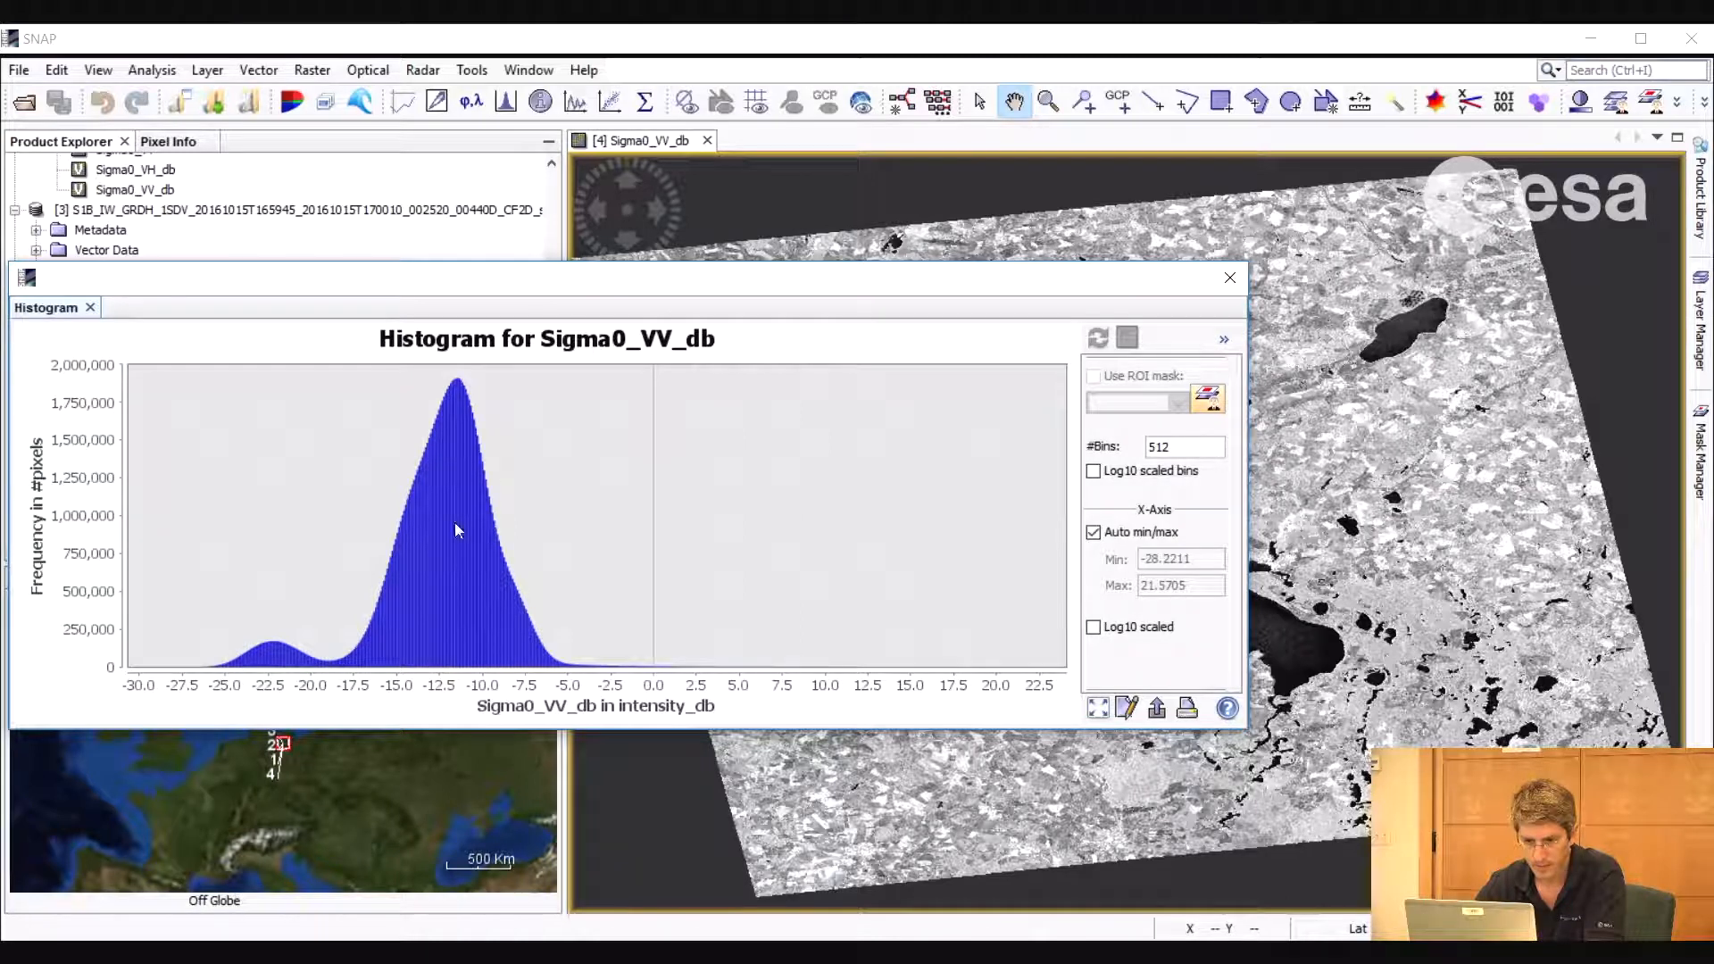
{"action": "left_click_drag", "start_coordinate": [625, 284], "coordinate": [680, 131]}
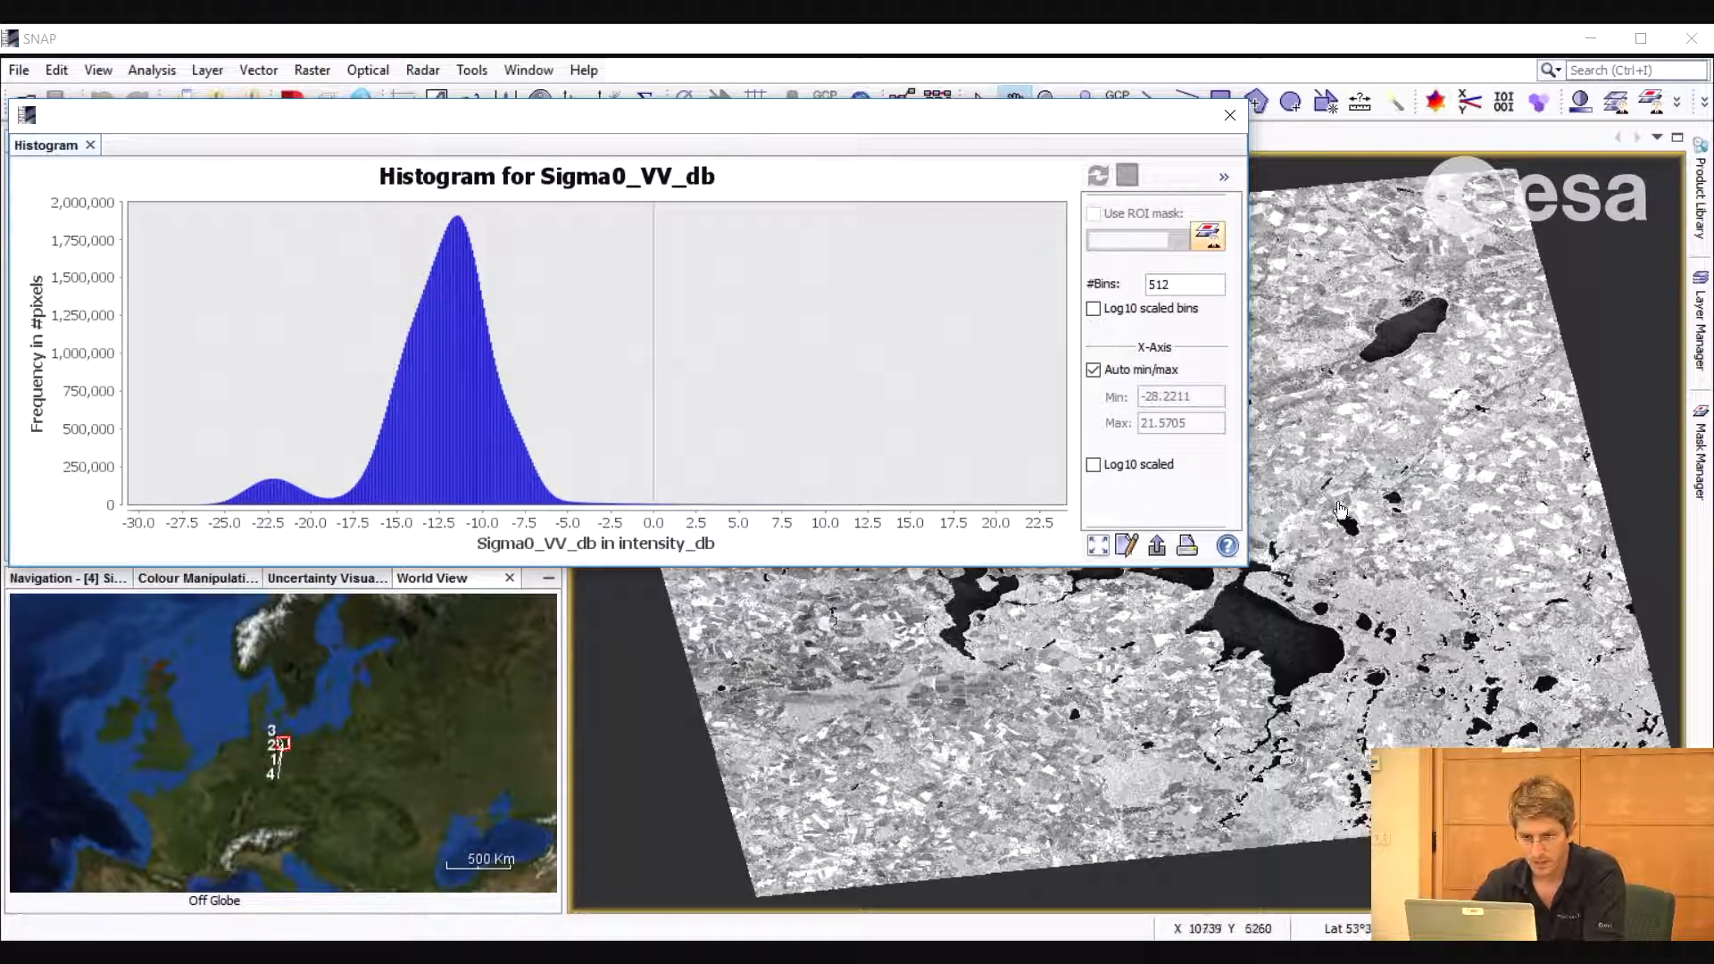
{"action": "left_click_drag", "start_coordinate": [877, 108], "coordinate": [1231, 123]}
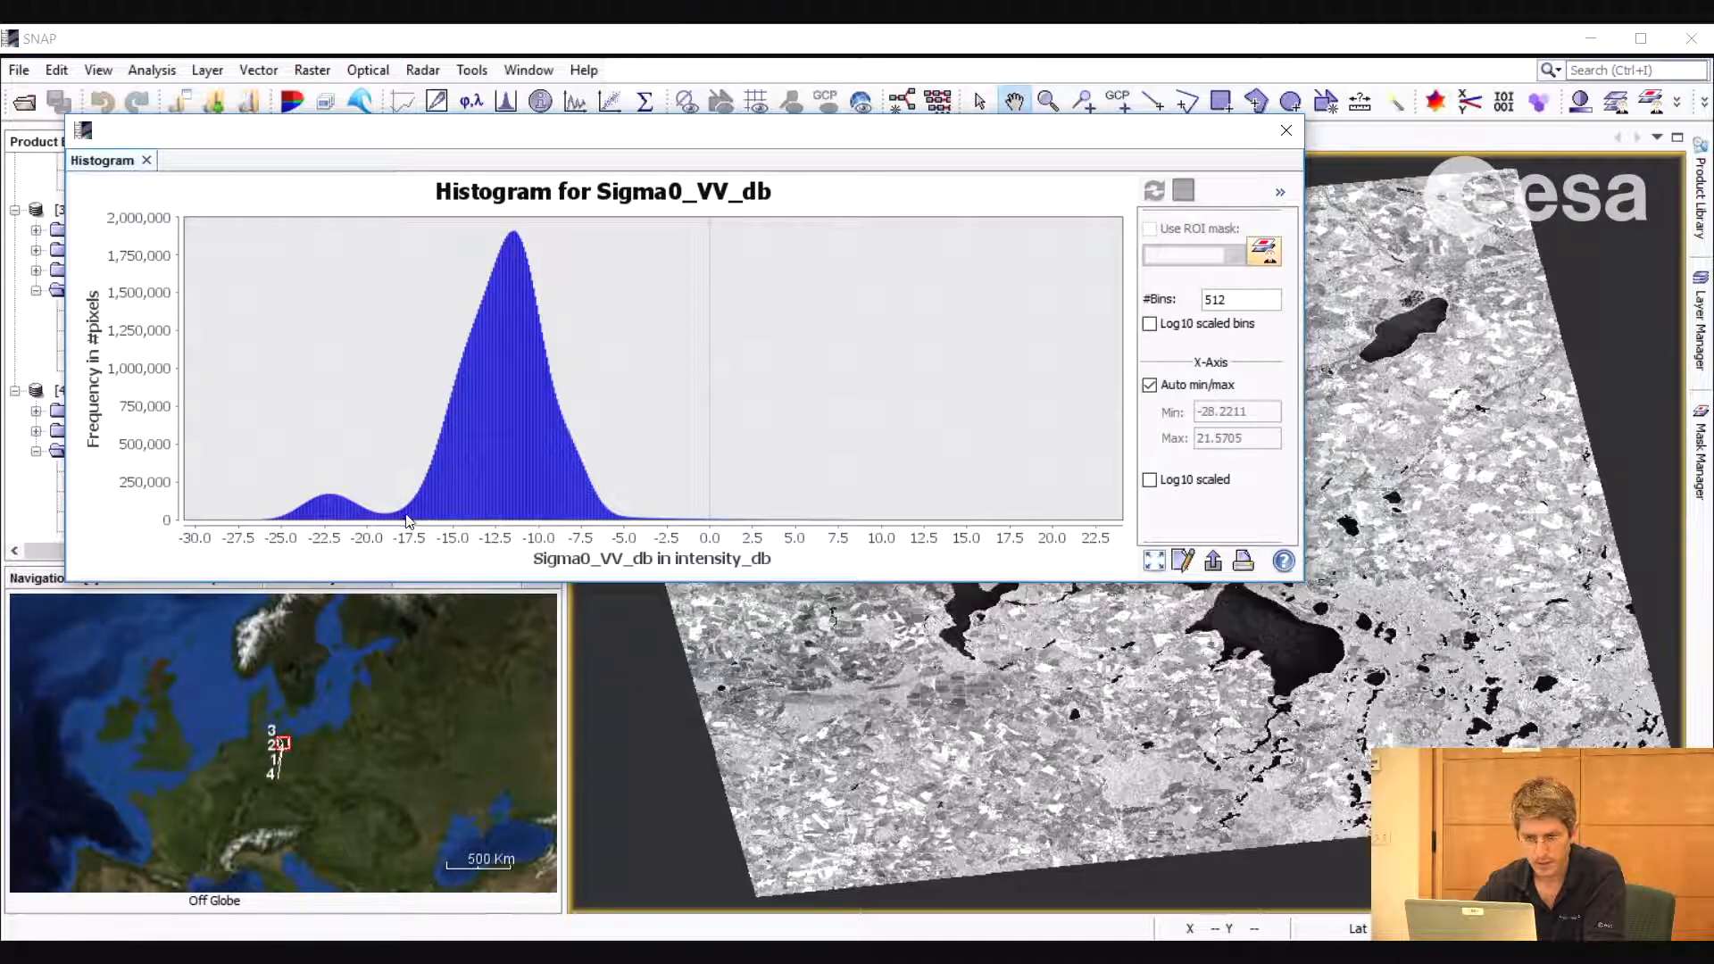
{"action": "mouse_move", "coordinate": [386, 518]}
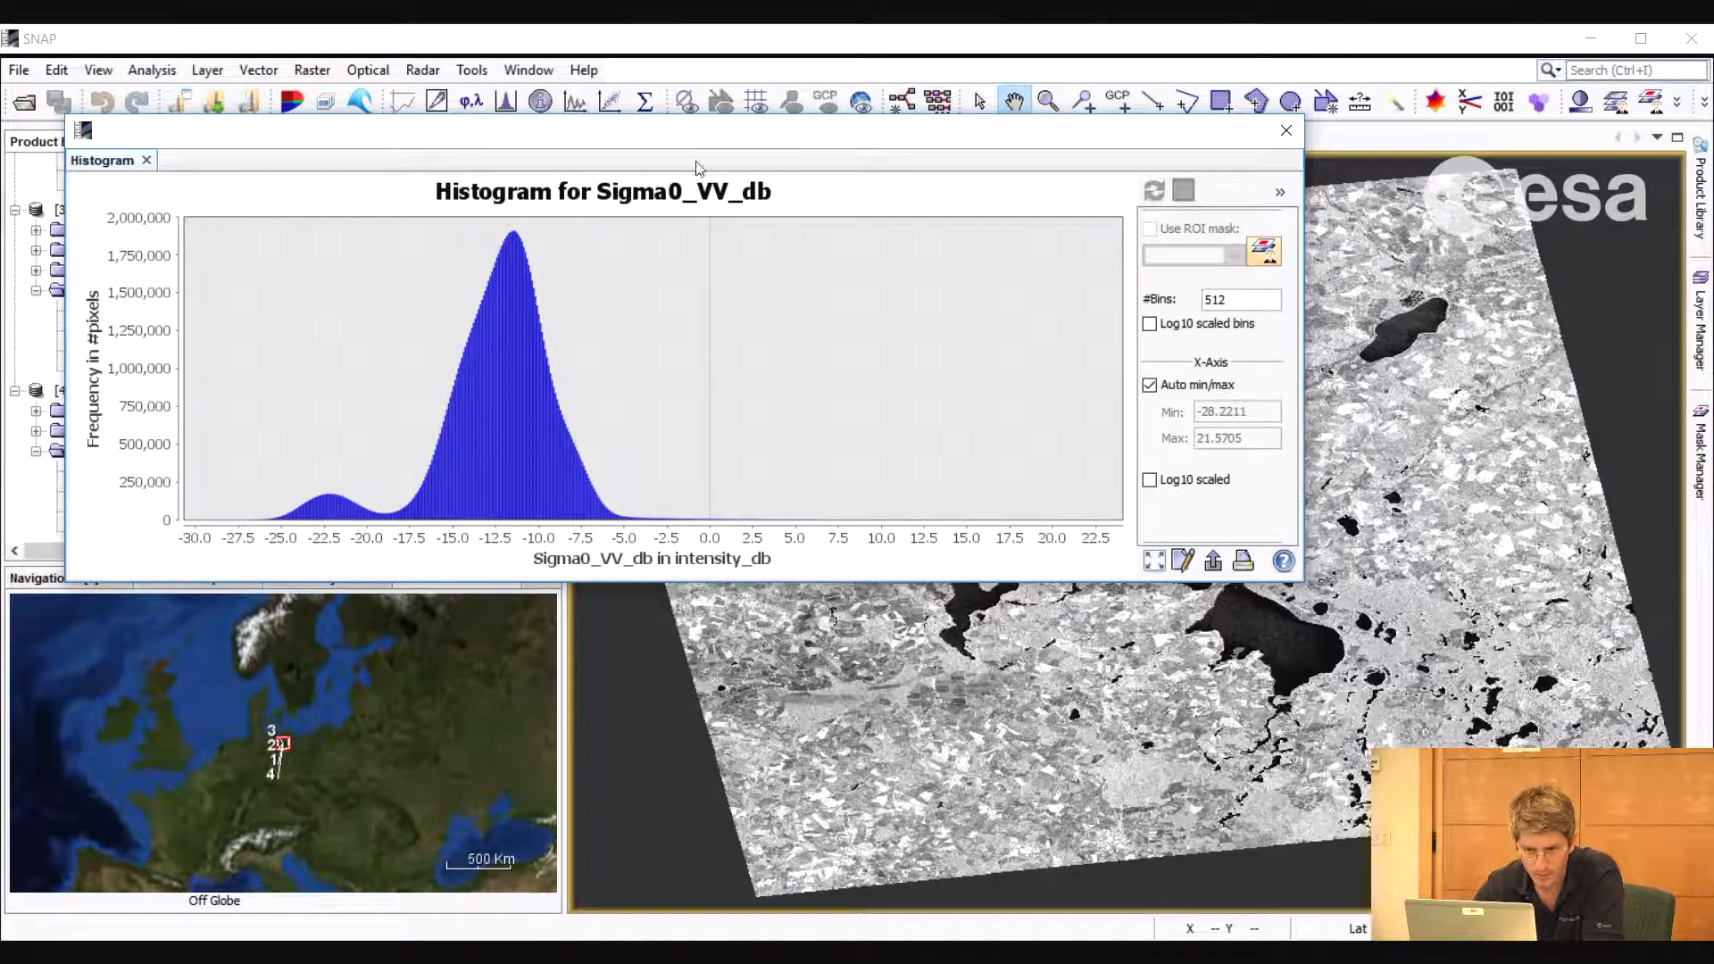
Move the histogram window out of the way and start a Band Maths band named water_bodies in the terrain-corrected product
{"action": "left_click_drag", "start_coordinate": [701, 140], "coordinate": [696, 330]}
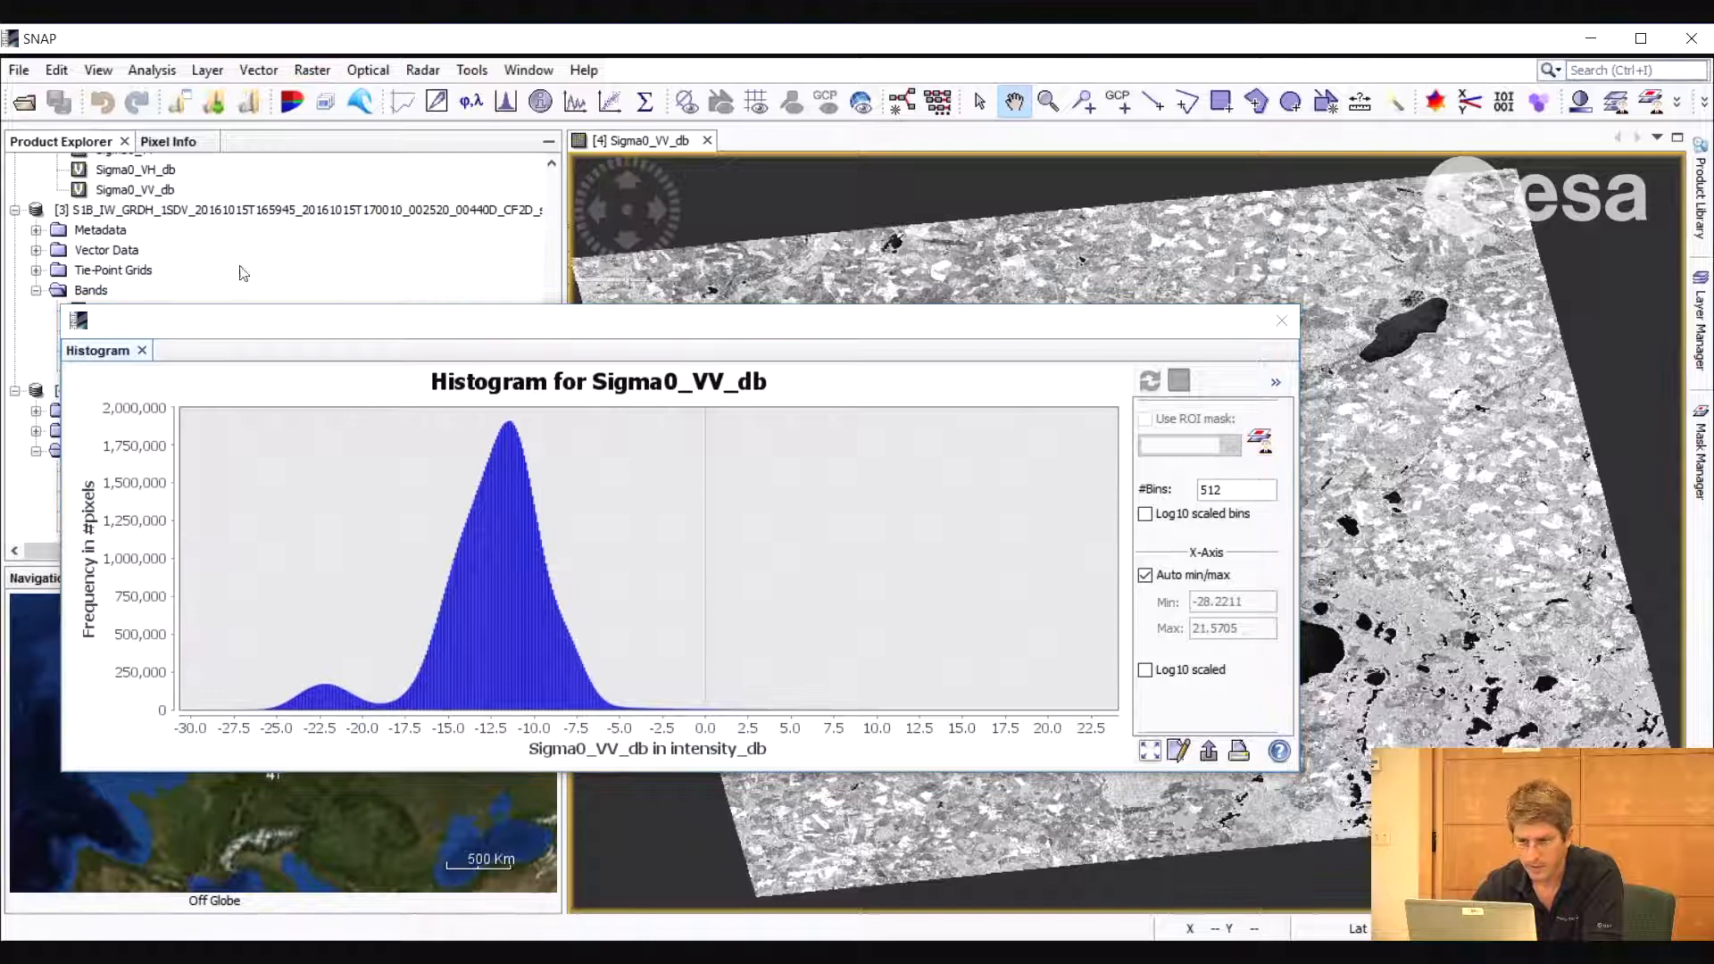
{"action": "left_click_drag", "start_coordinate": [284, 327], "coordinate": [458, 318]}
{"action": "left_click_drag", "start_coordinate": [1257, 317], "coordinate": [1417, 403]}
{"action": "left_click", "coordinate": [313, 70]}
{"action": "left_click", "coordinate": [353, 93]}
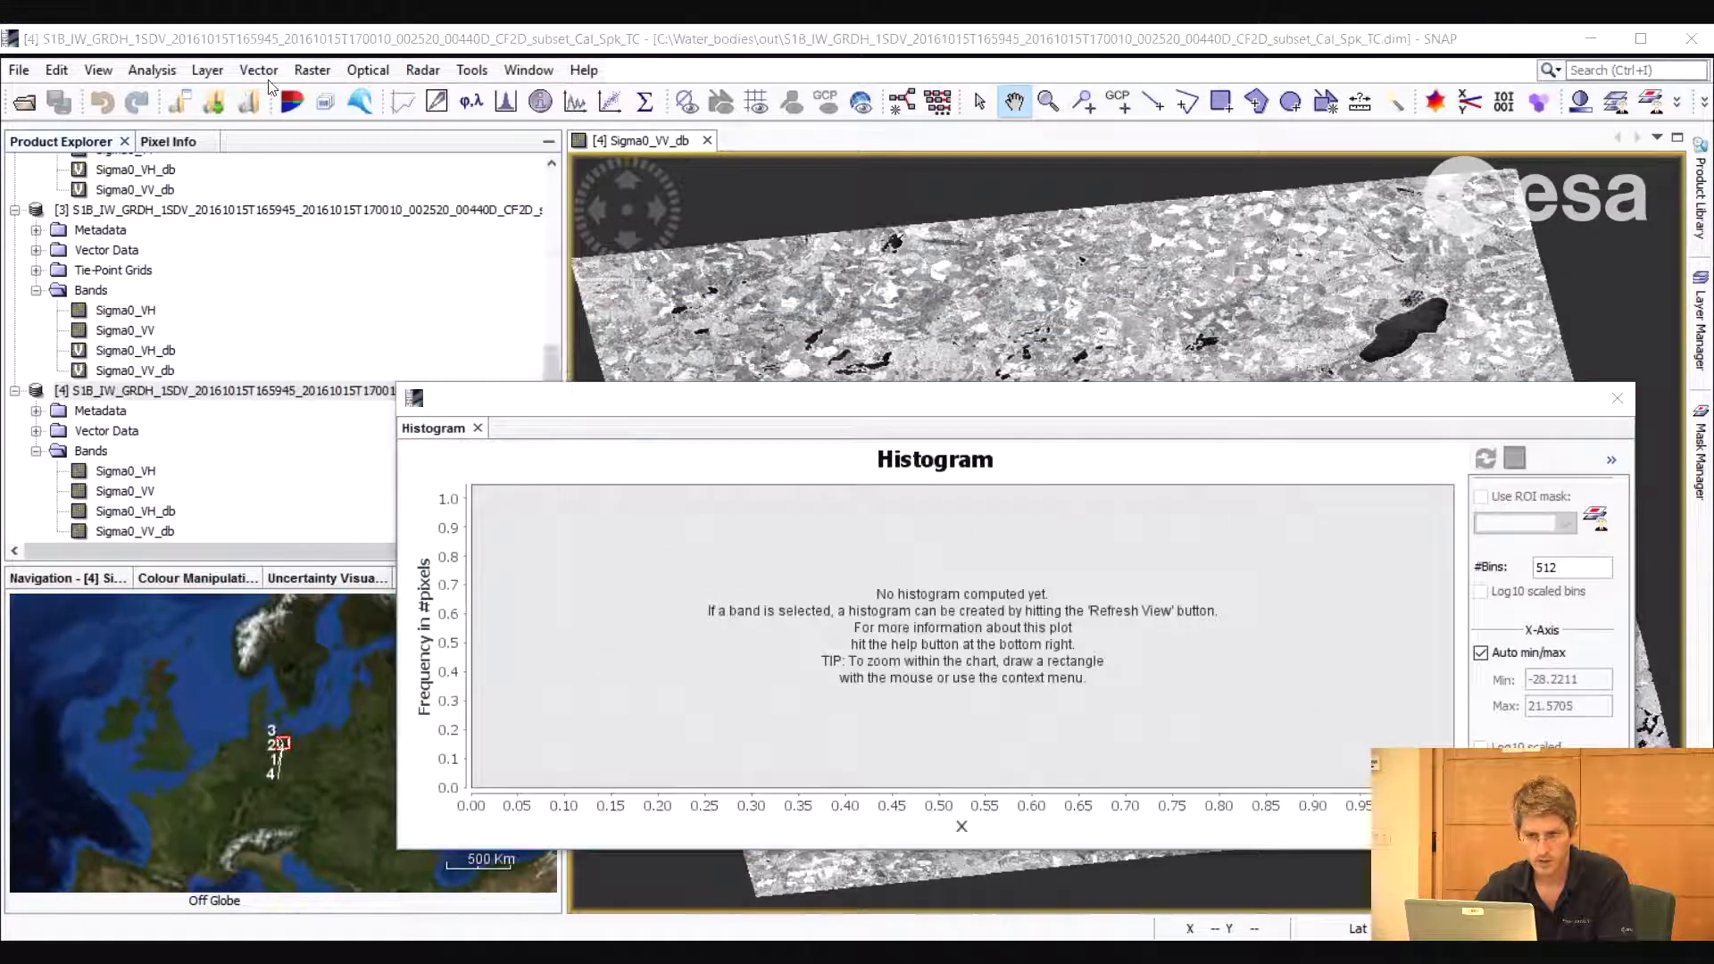
{"action": "double_click", "coordinate": [660, 358]}
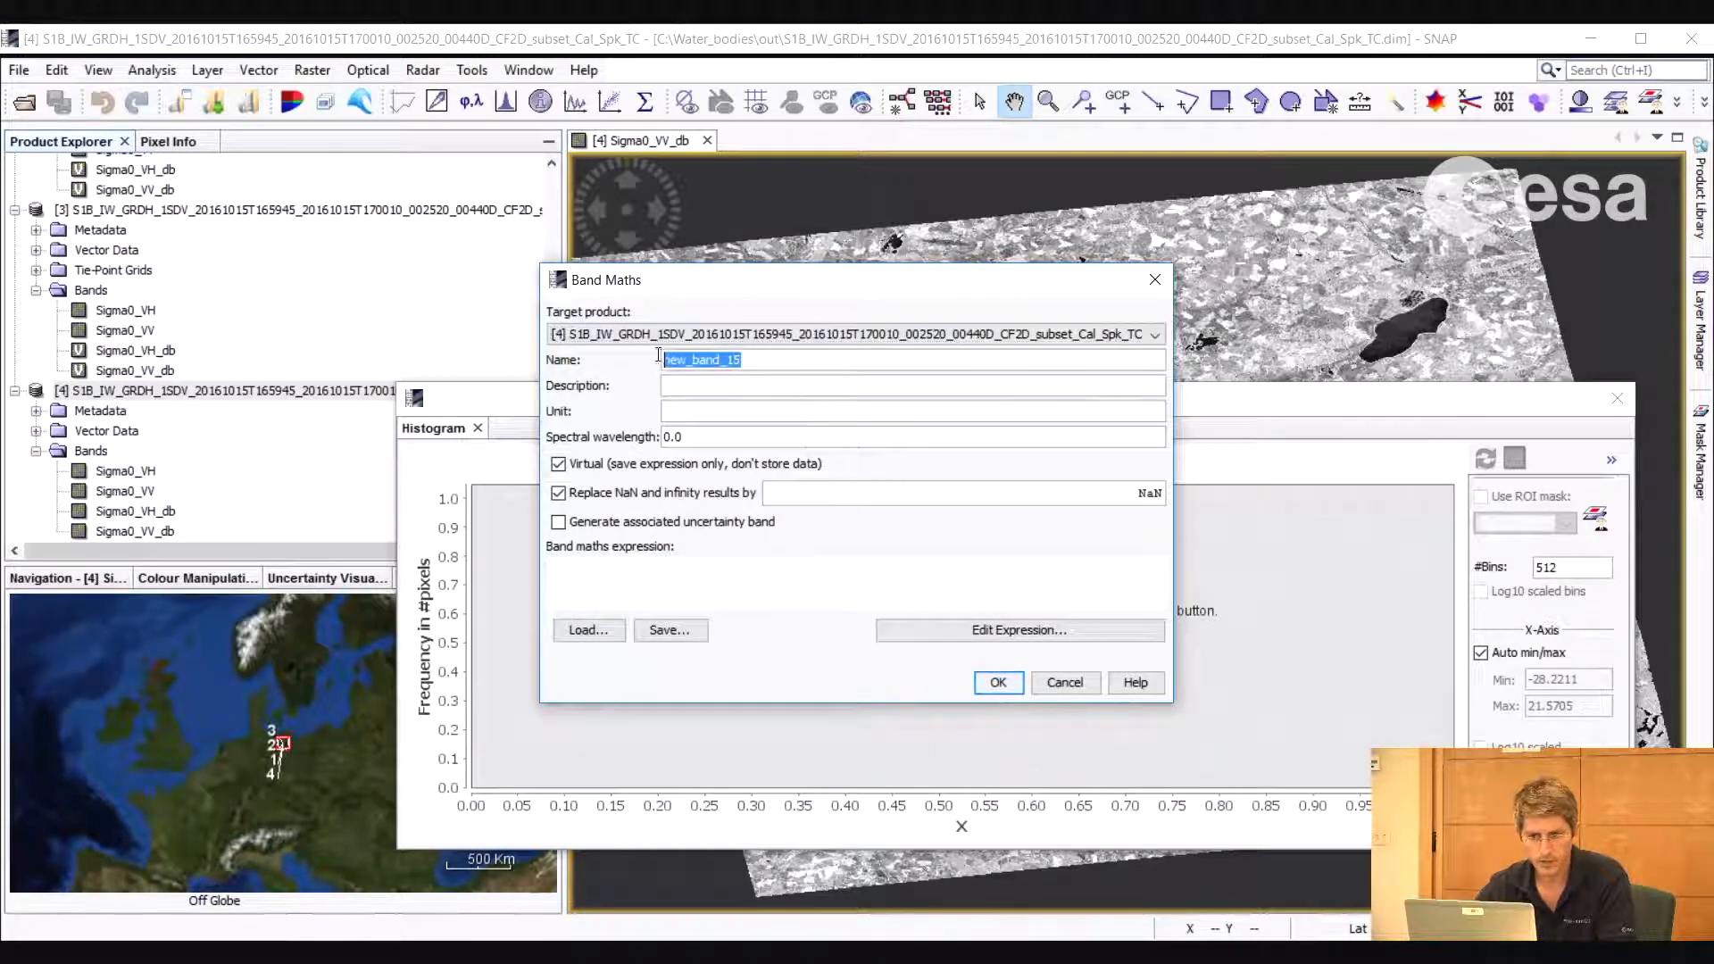
{"action": "type", "text": "w"}
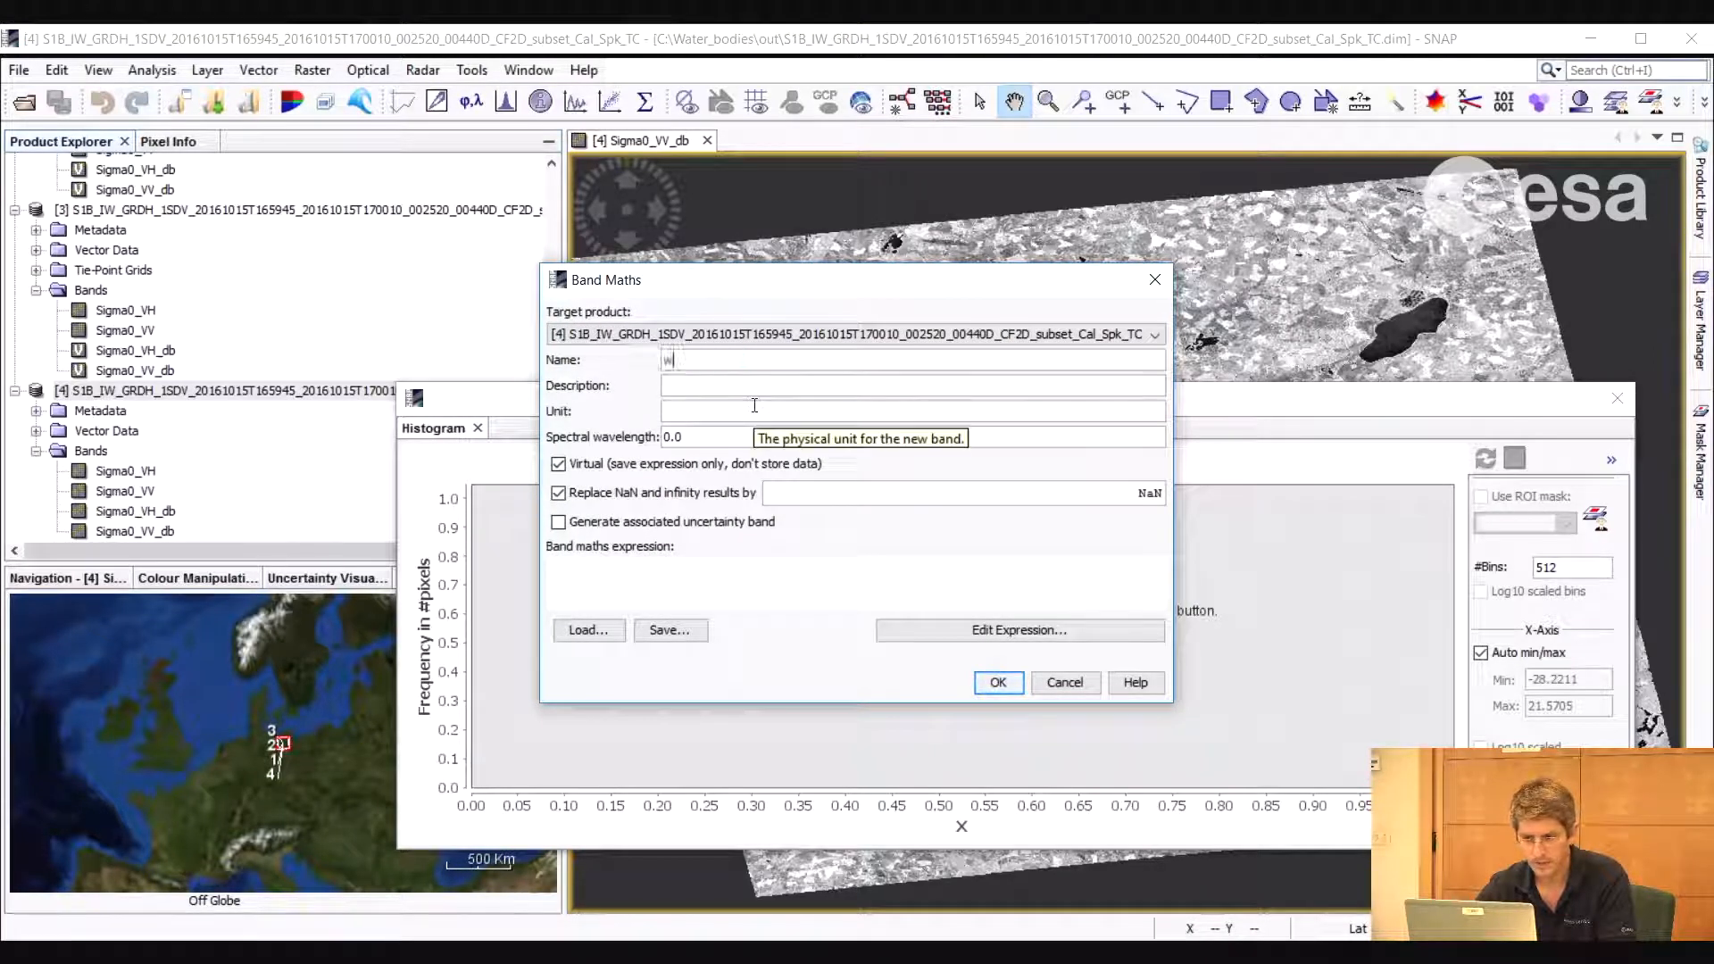
{"action": "type", "text": "ater_bodies"}
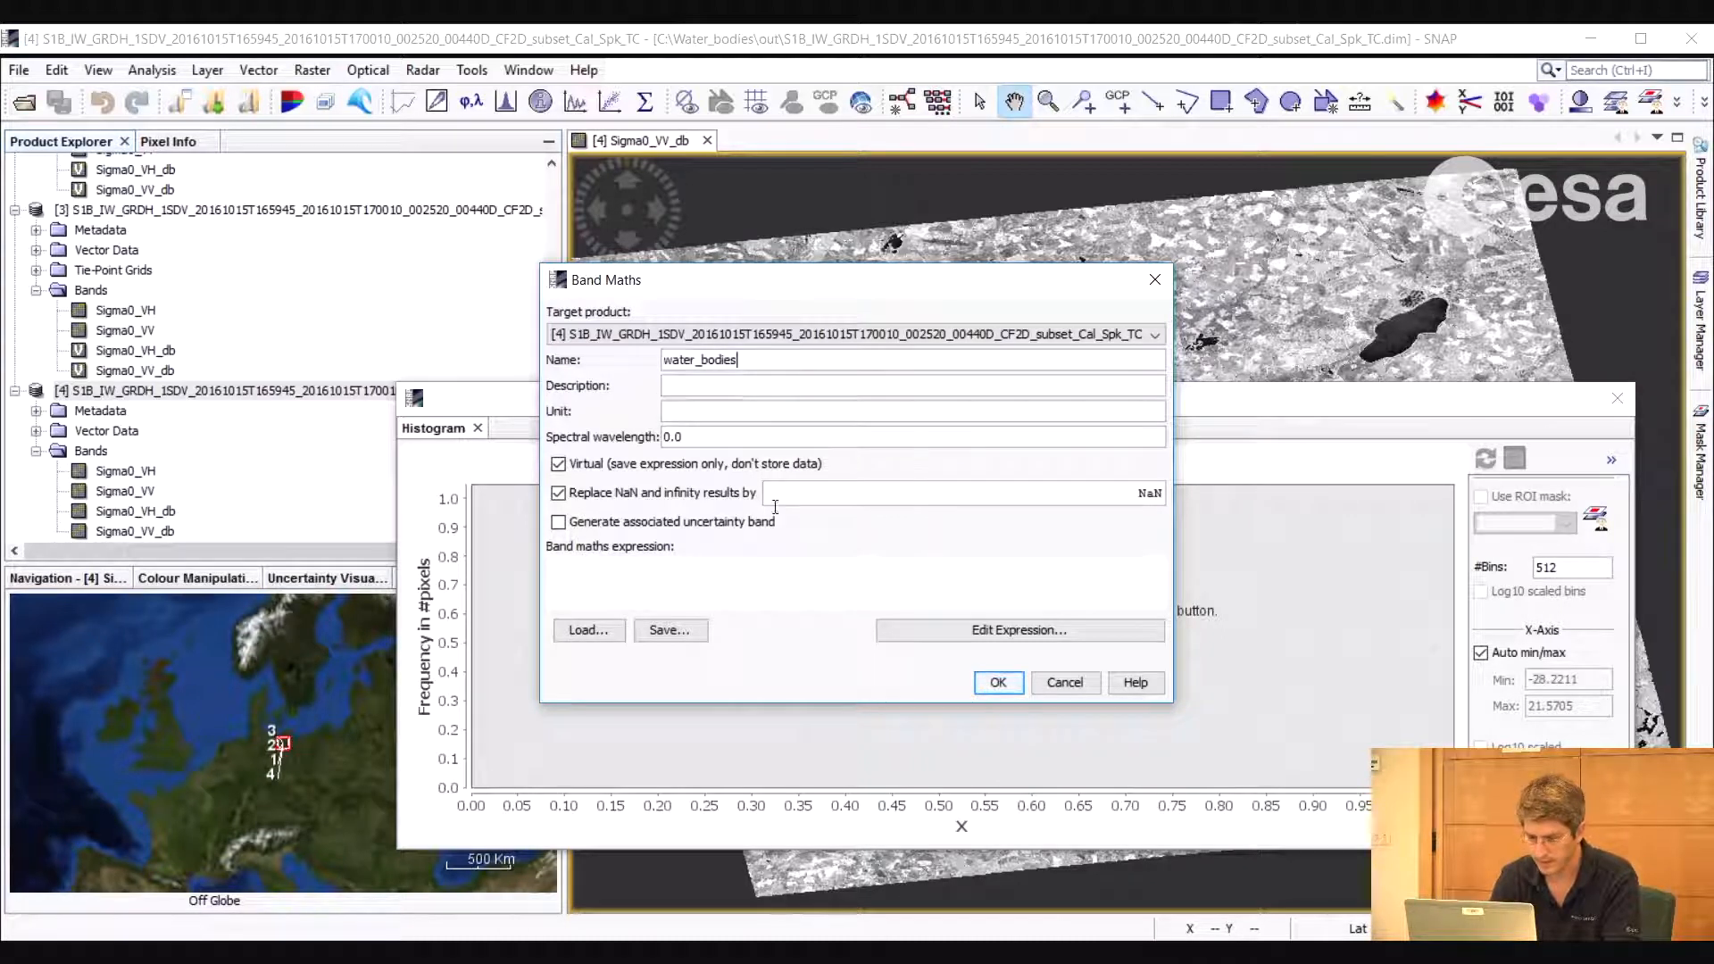
Define the water_bodies band with the expression Sigma0_VV_db < -20 and create it as a virtual band
{"action": "left_click", "coordinate": [974, 631]}
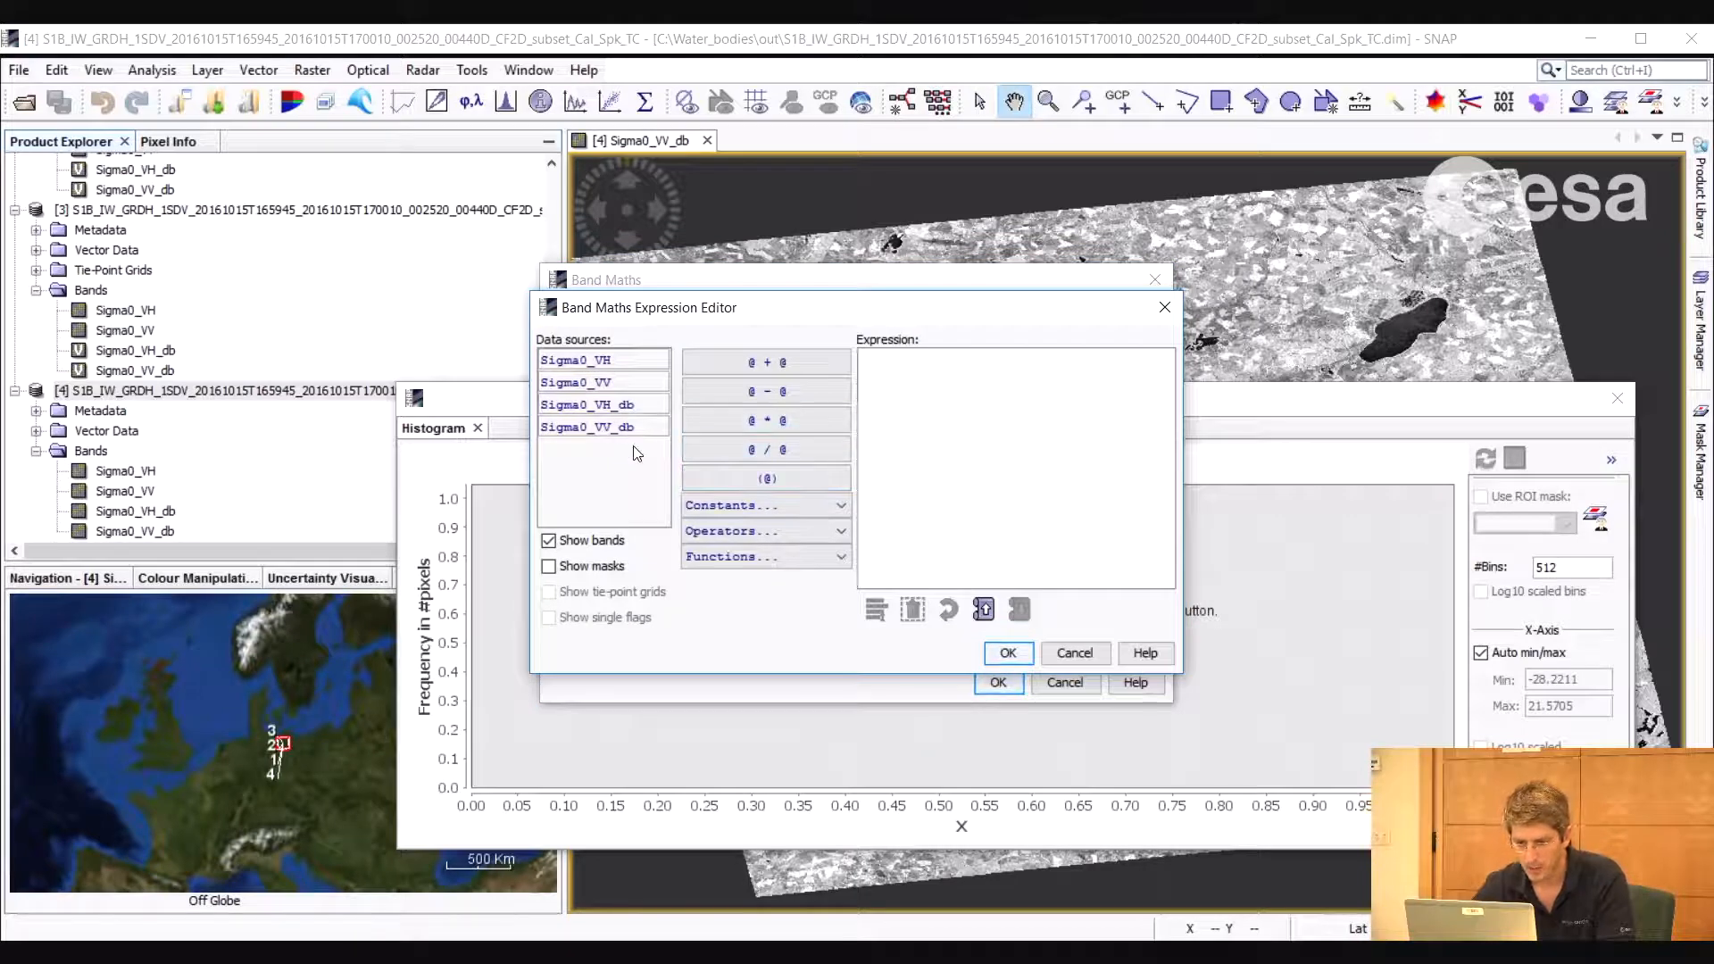
{"action": "left_click_drag", "start_coordinate": [732, 309], "coordinate": [692, 274]}
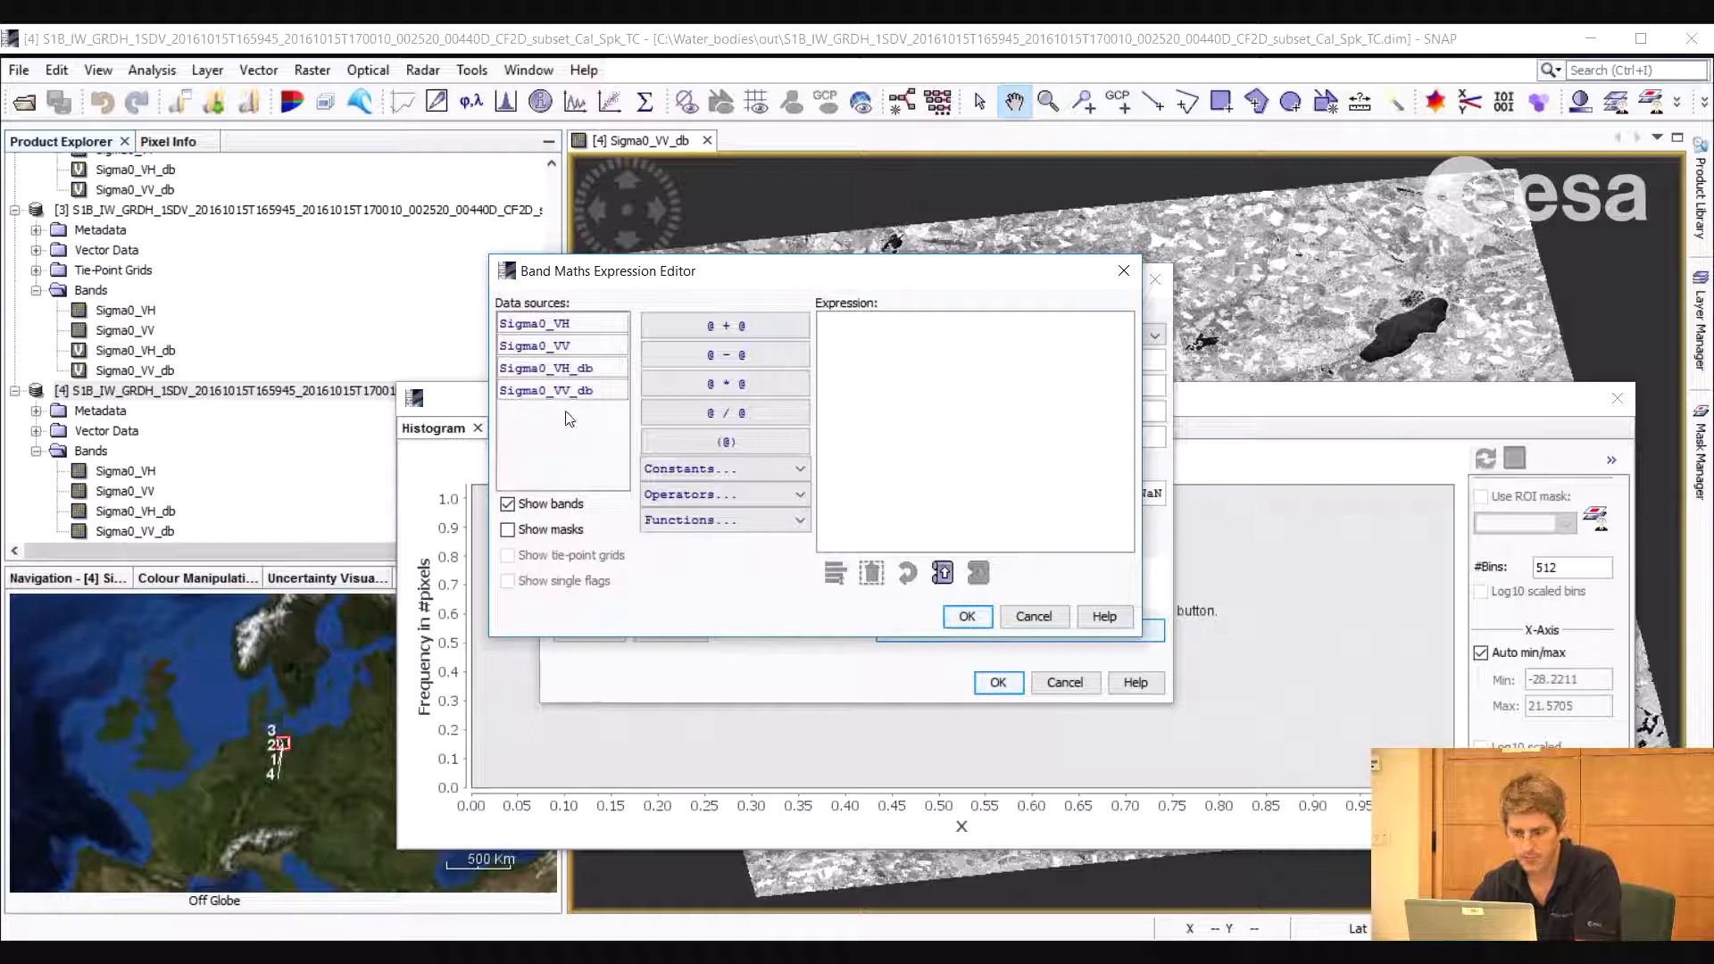
{"action": "left_click", "coordinate": [563, 390]}
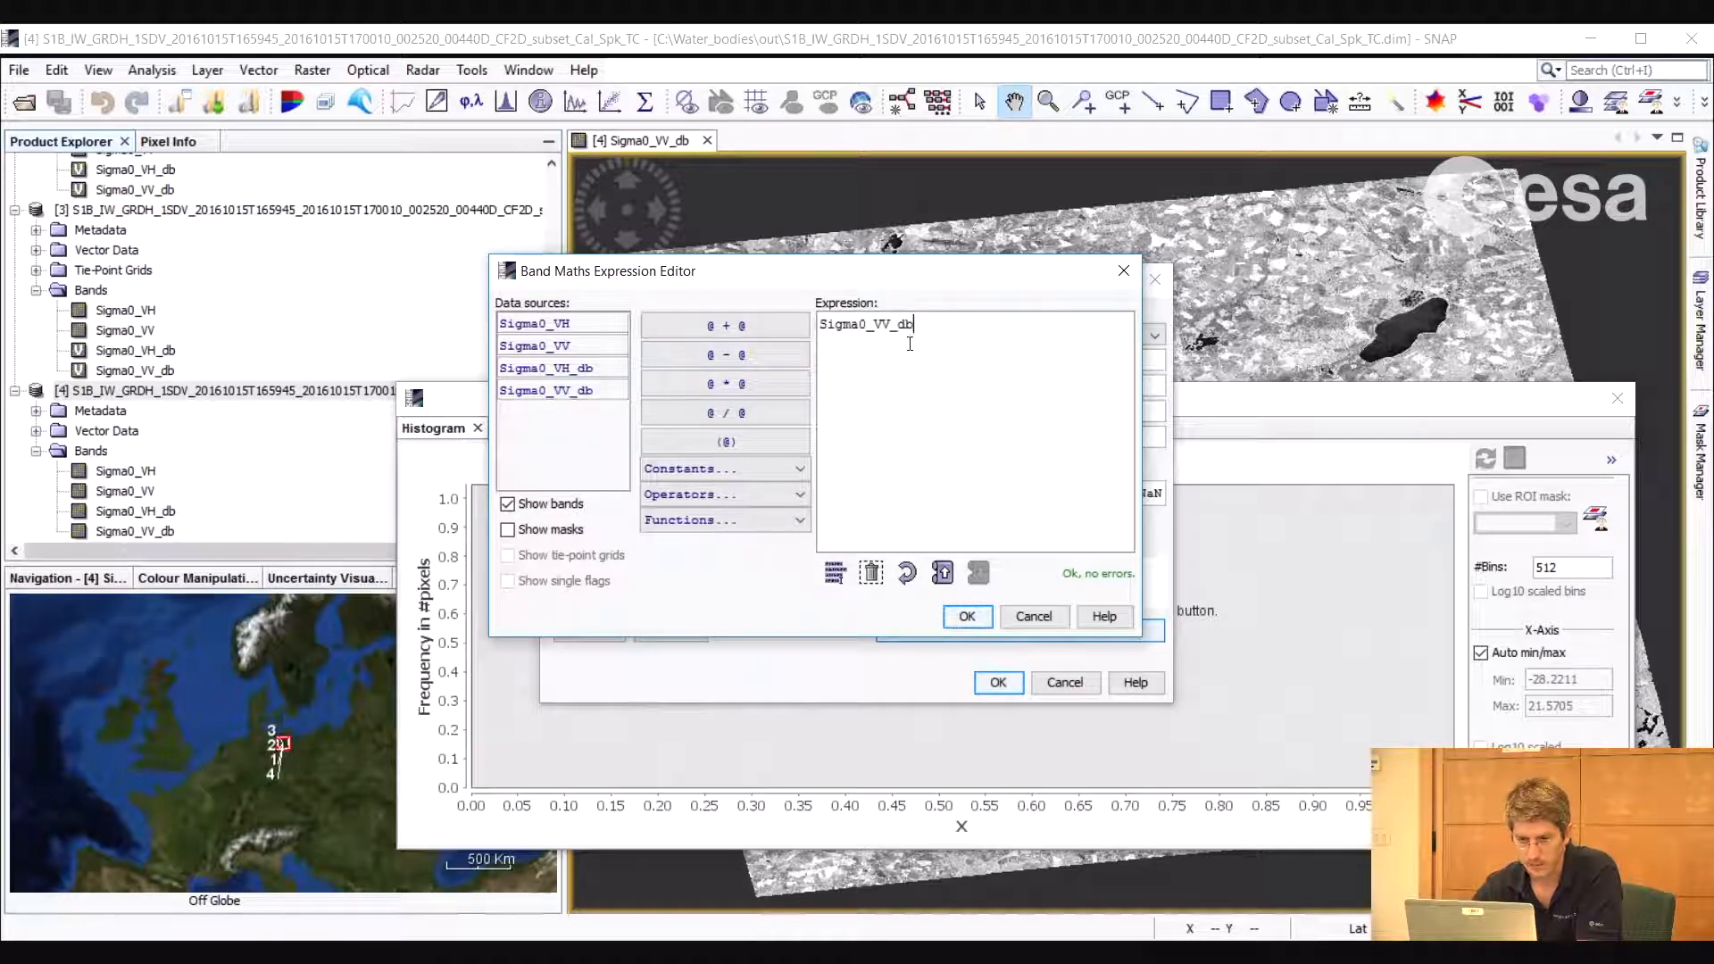
{"action": "type", "text": "< -"}
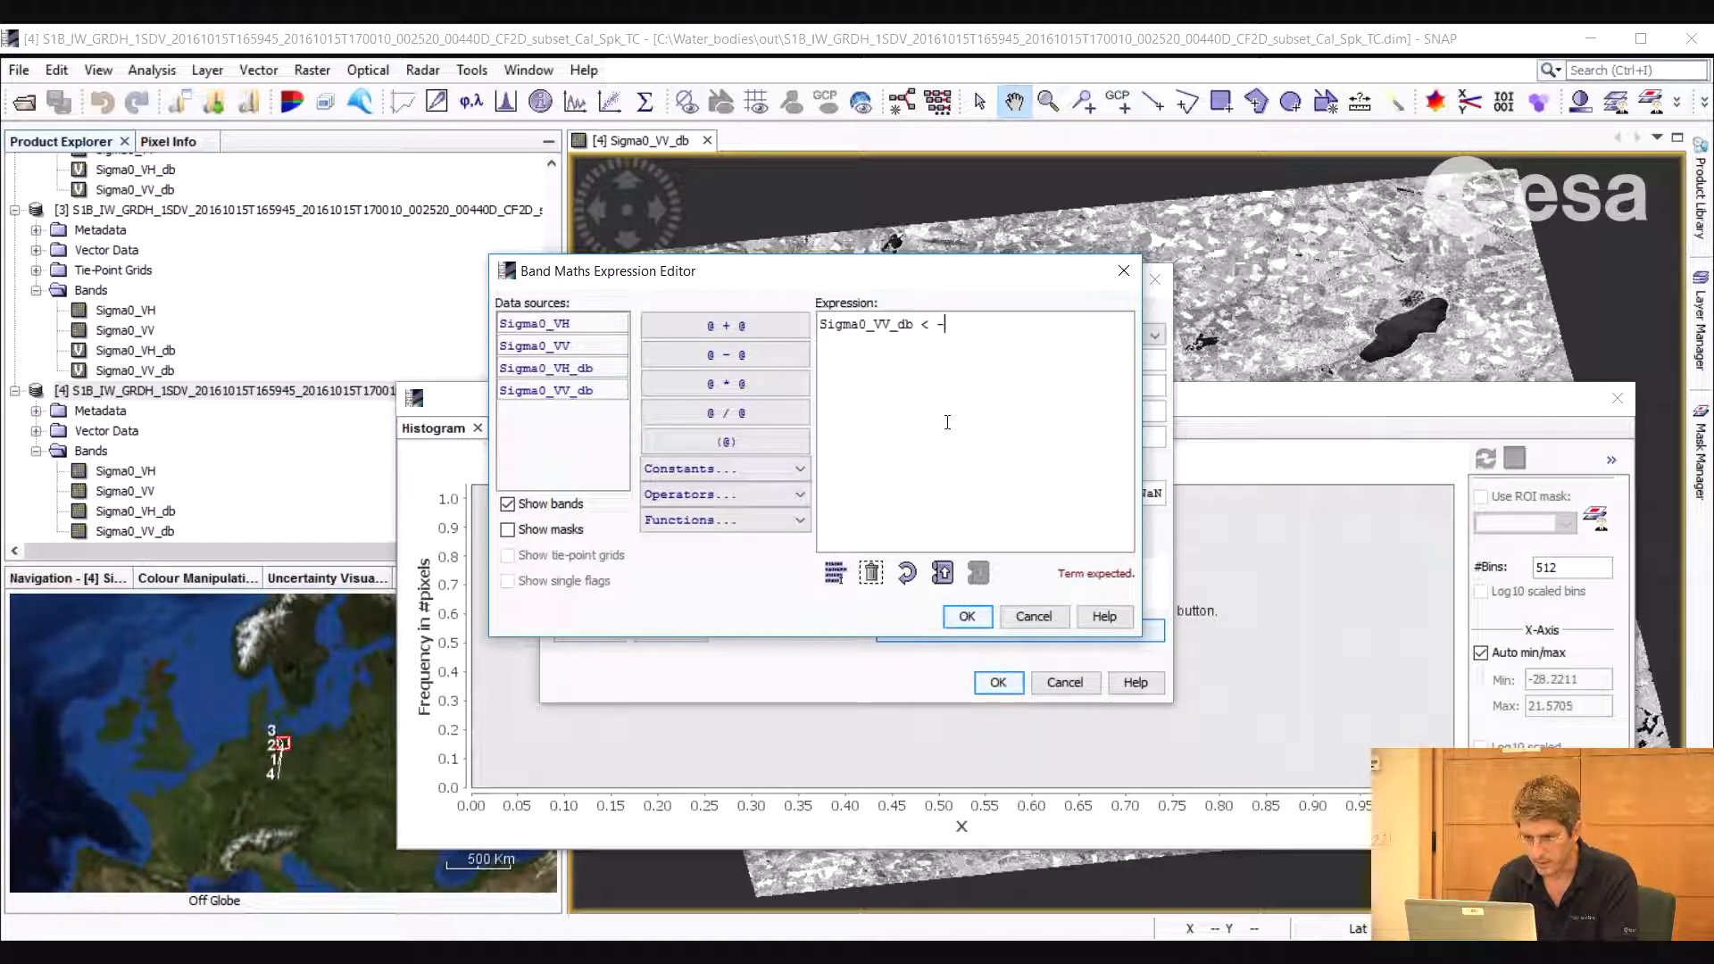
{"action": "type", "text": "20"}
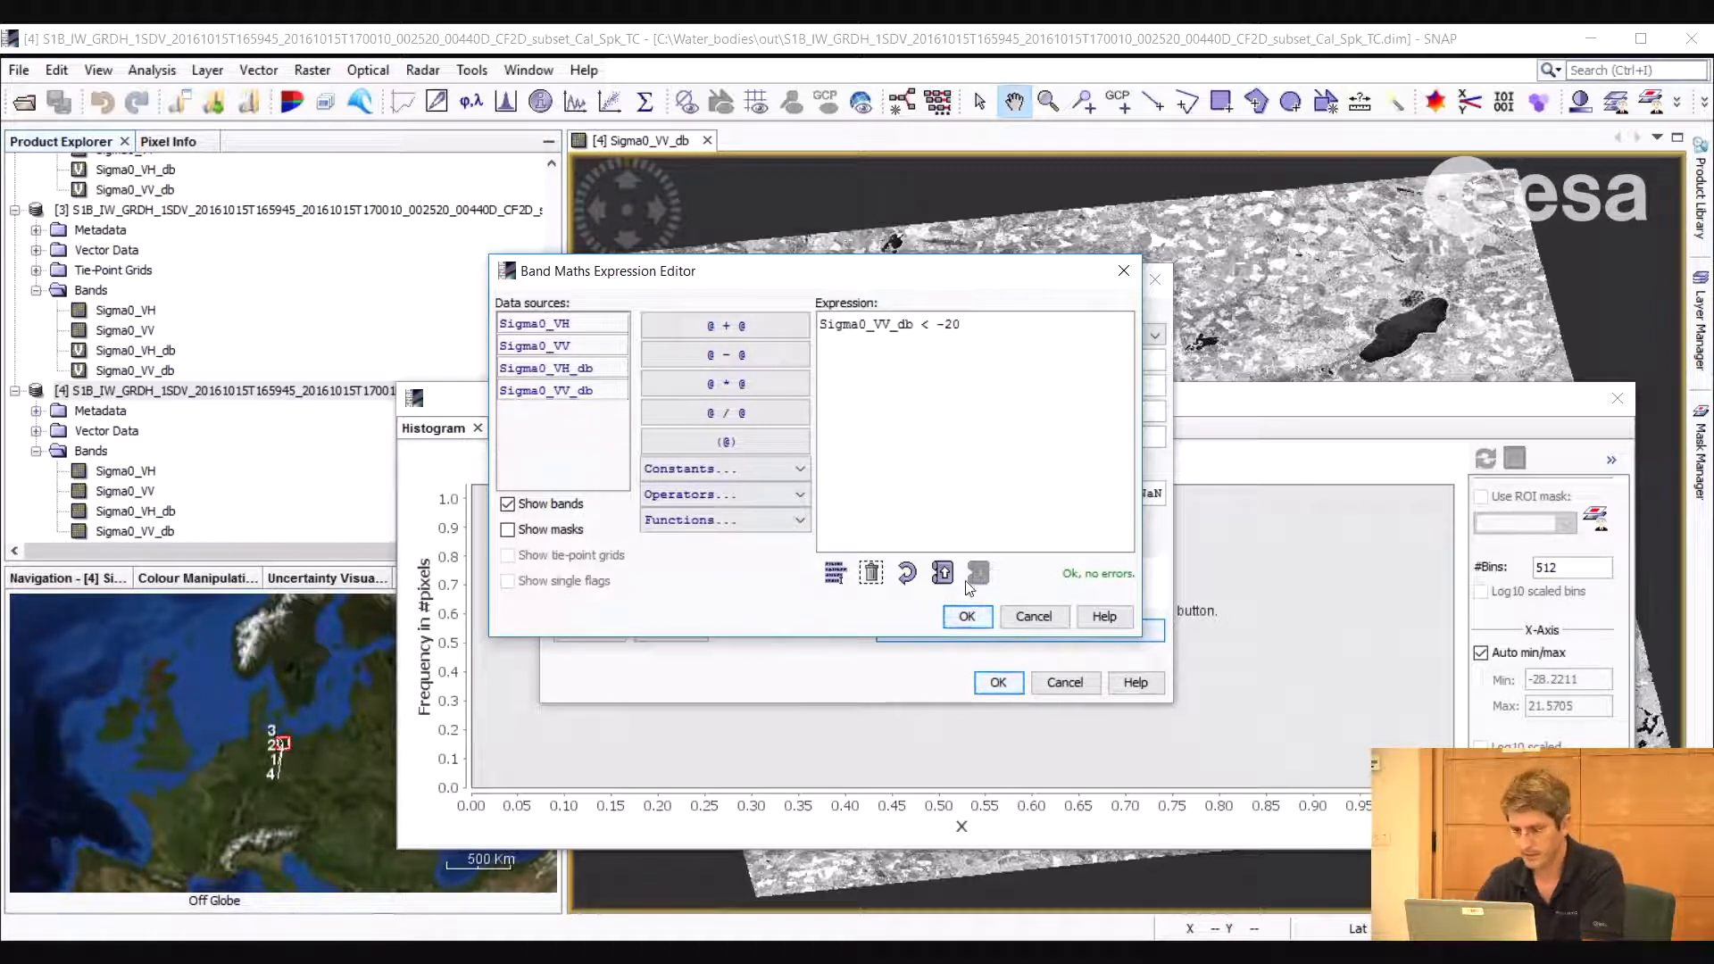
{"action": "left_click", "coordinate": [965, 618]}
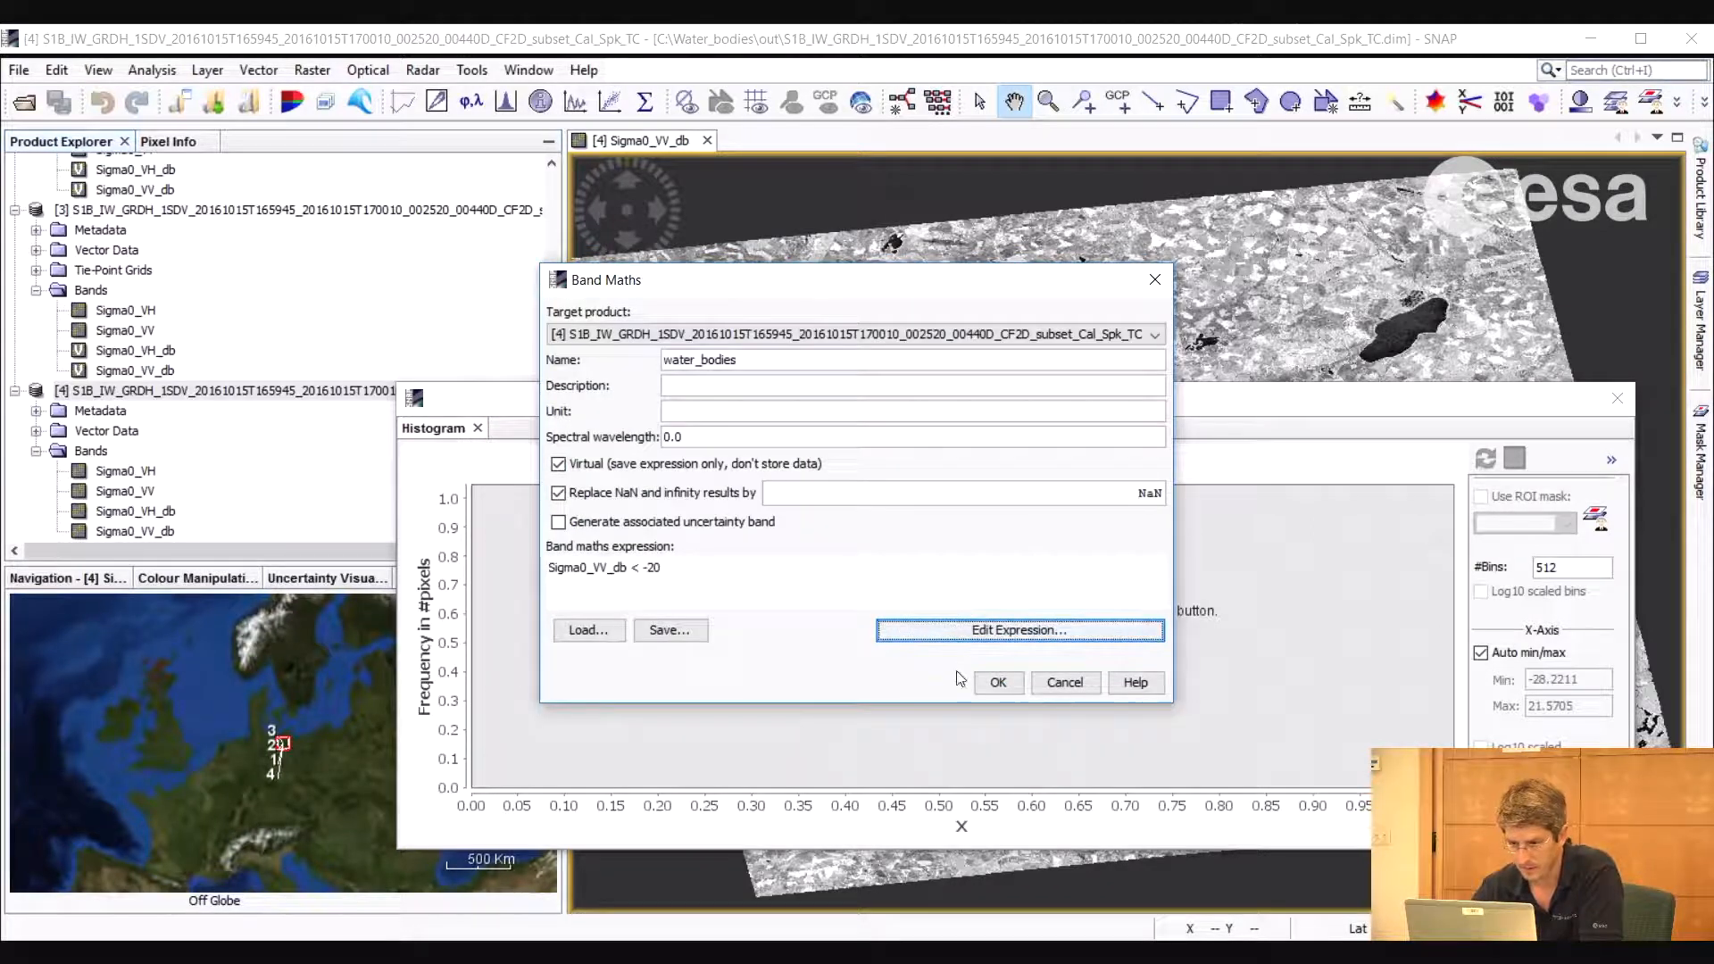
{"action": "left_click", "coordinate": [997, 685]}
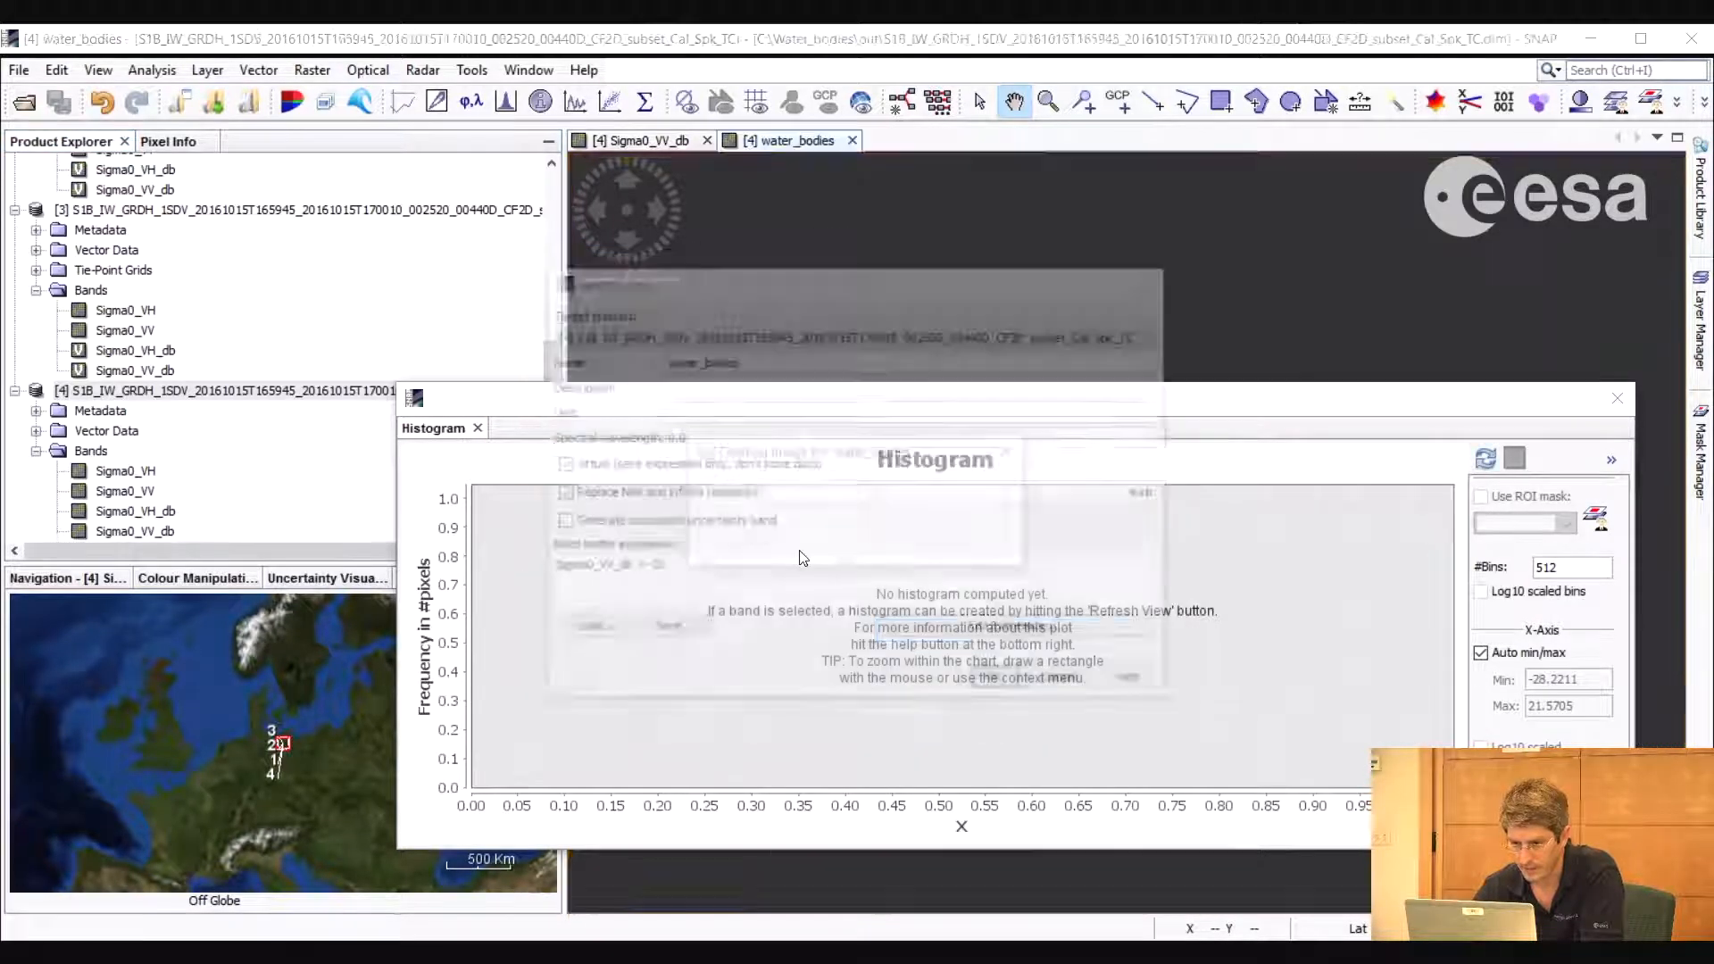
Move the histogram window off the product tree and image, and close it
{"action": "left_click_drag", "start_coordinate": [1013, 404], "coordinate": [695, 745]}
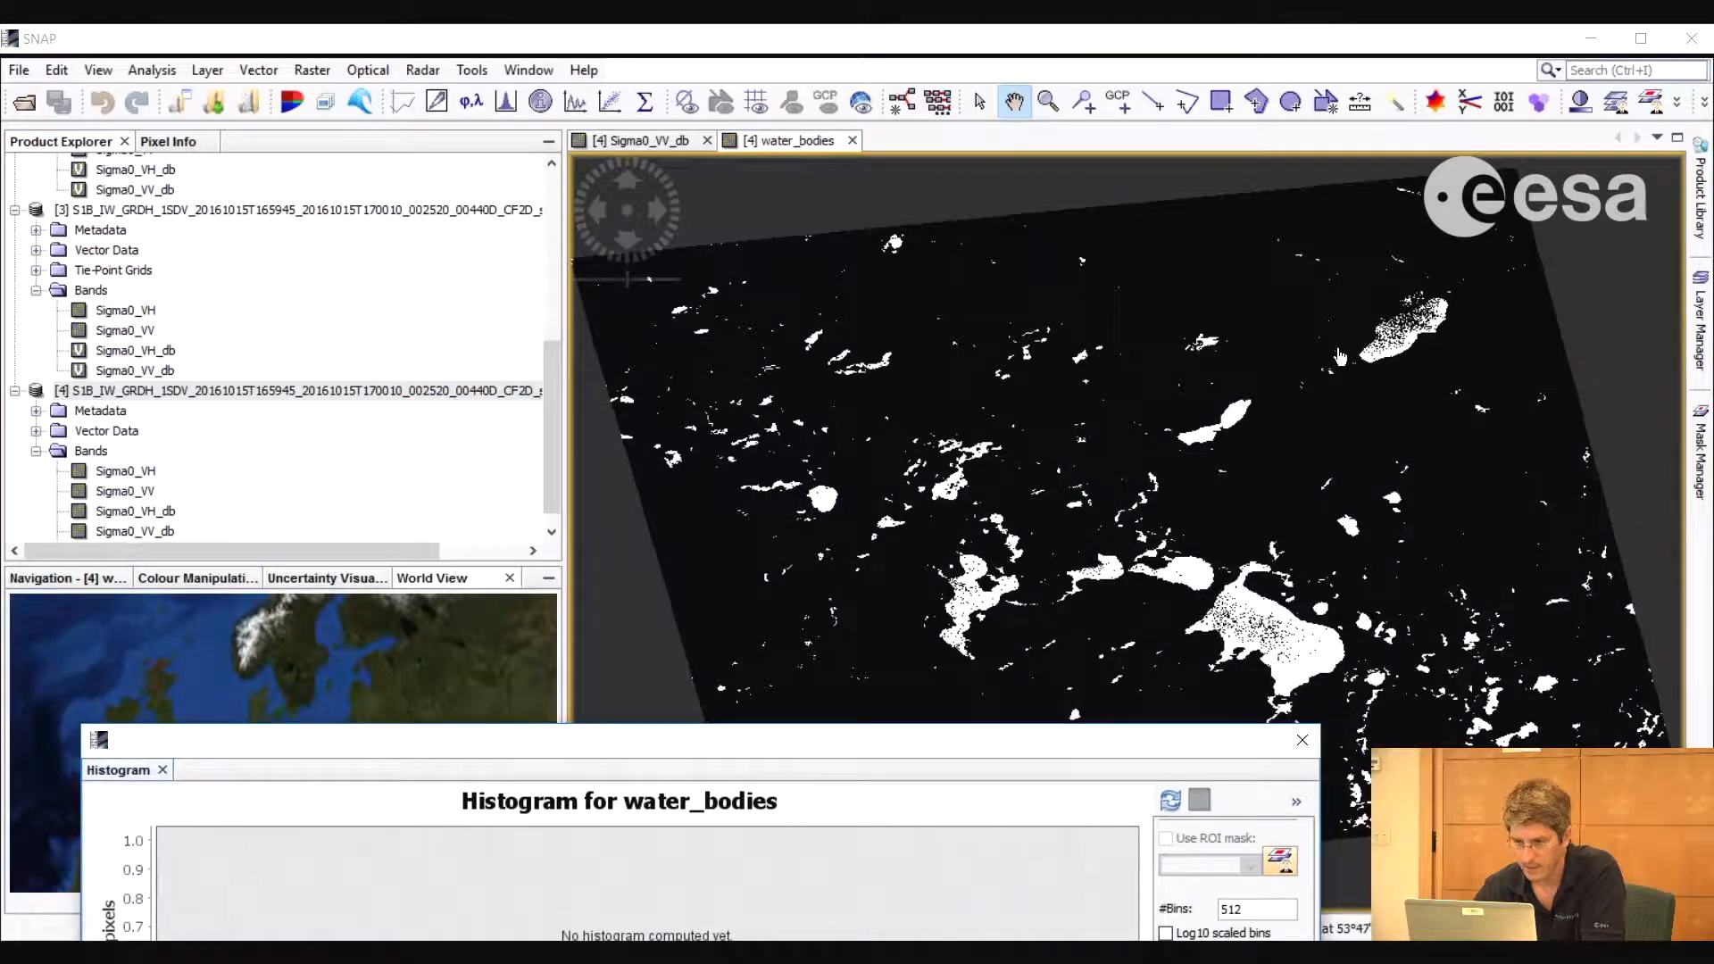
{"action": "left_click_drag", "start_coordinate": [1310, 742], "coordinate": [1288, 386]}
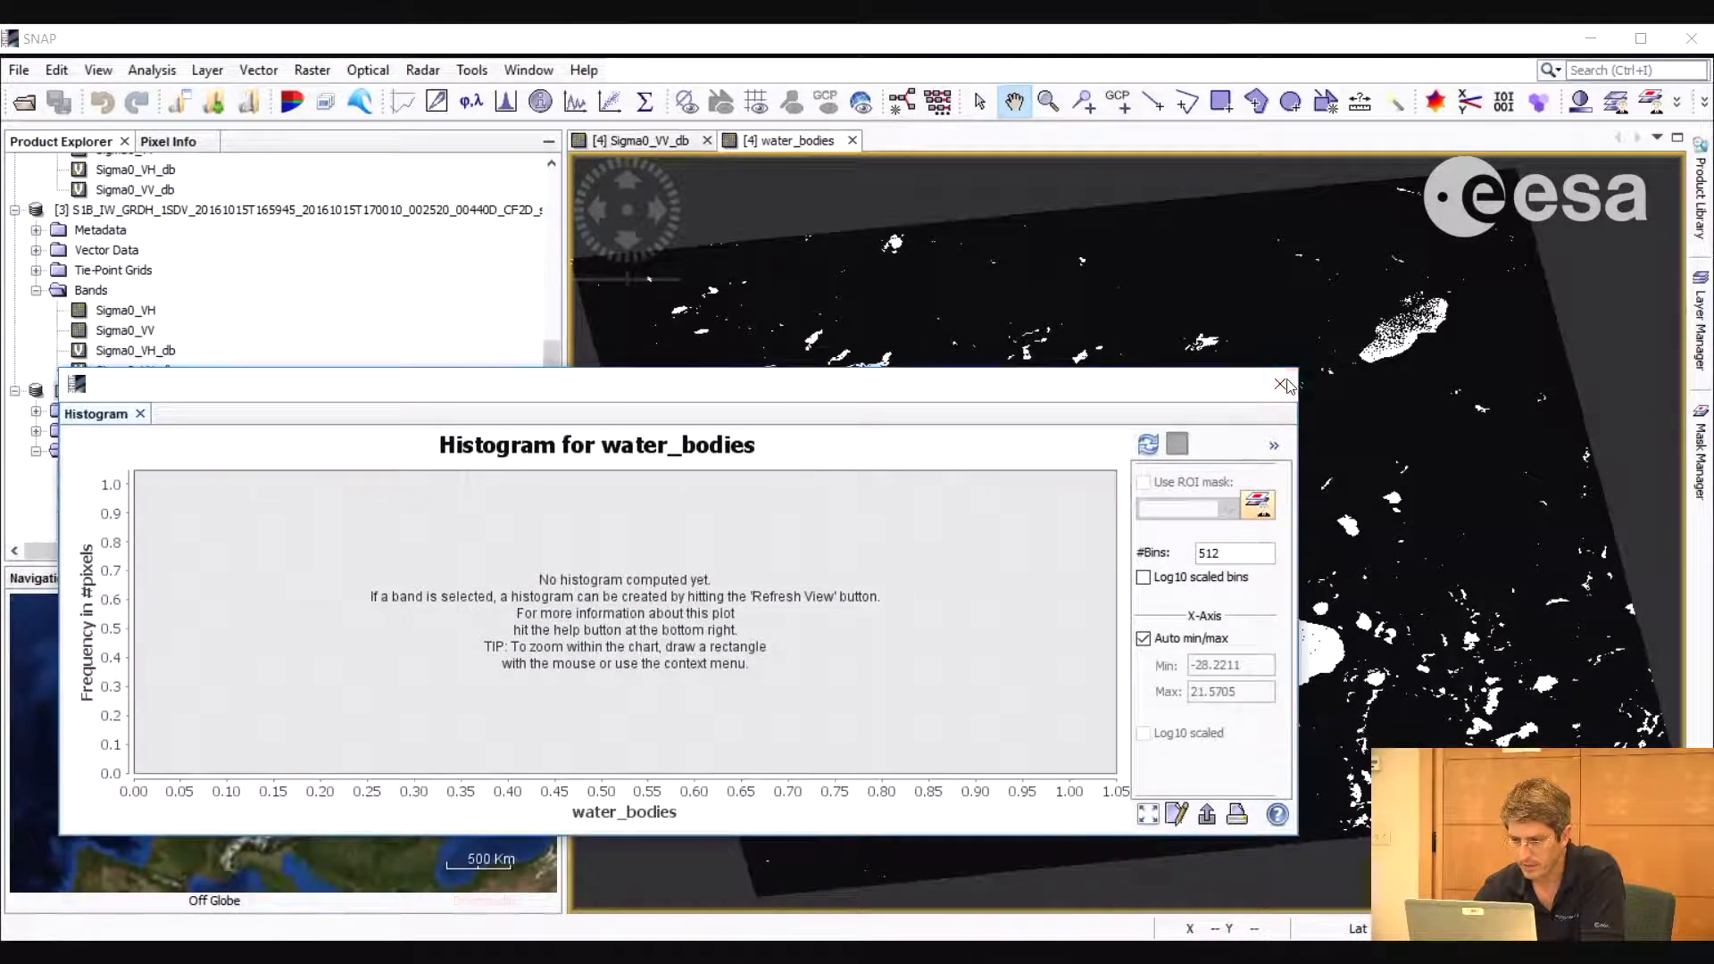
{"action": "left_click", "coordinate": [1283, 385]}
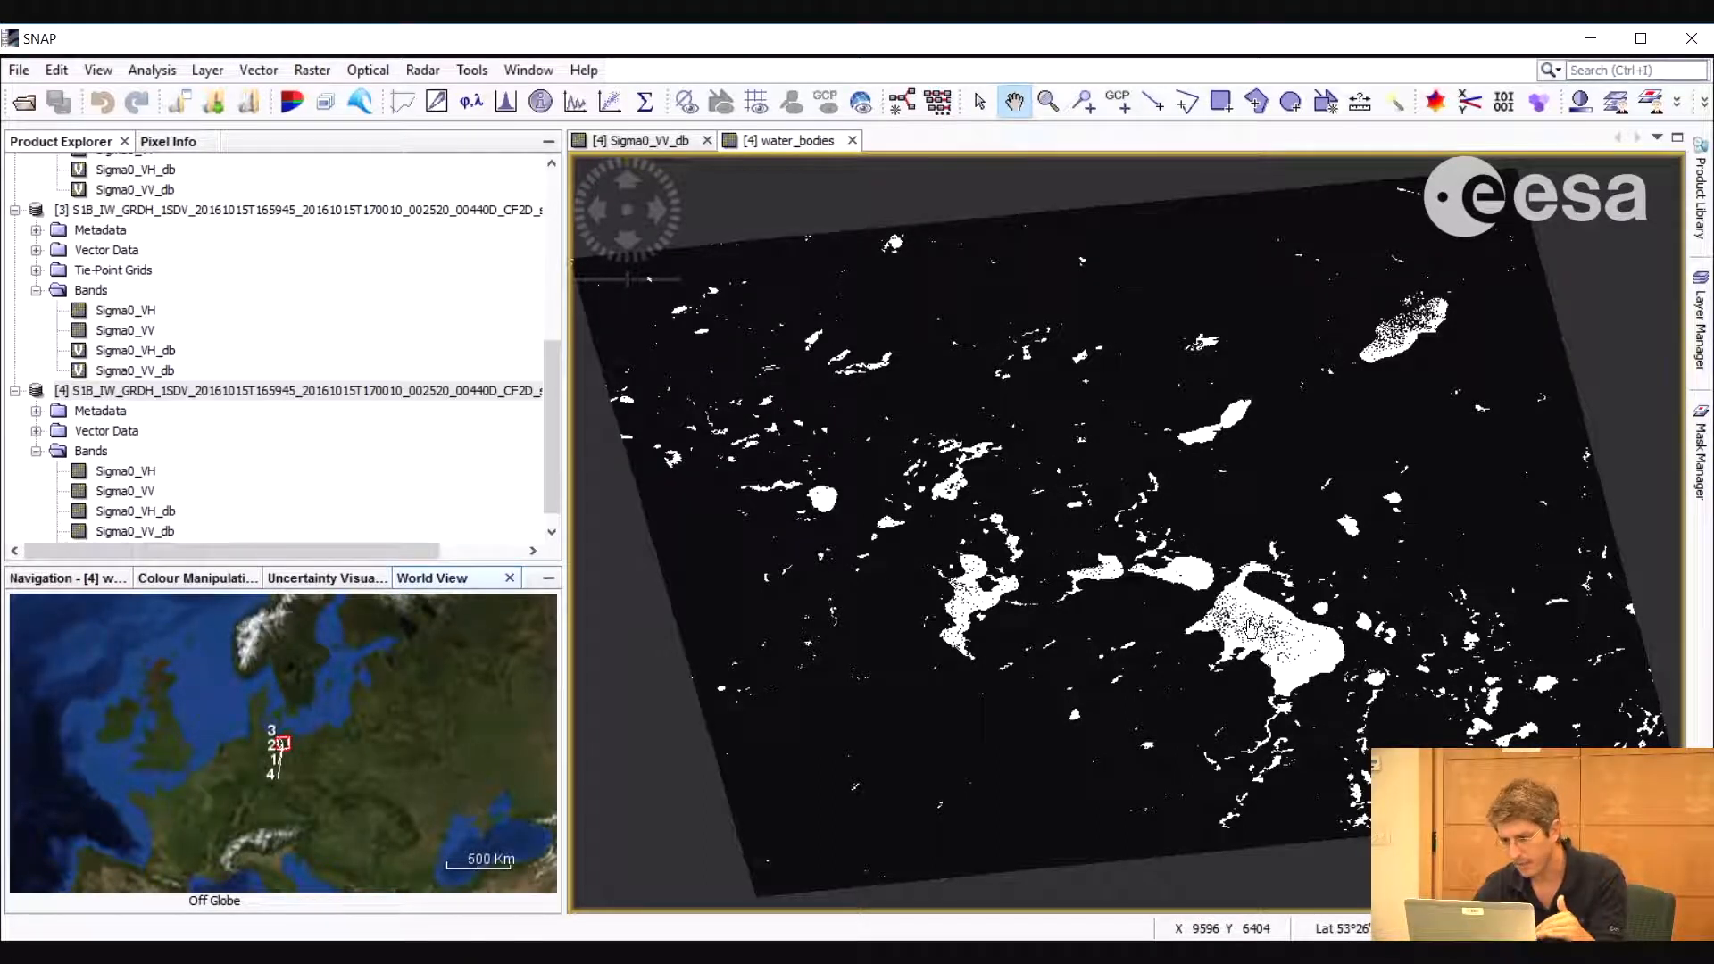
Examine the water_bodies mask over the large lakes for pixels missed by the -20 dB threshold
{"action": "scroll", "coordinate": [1124, 594], "scroll_direction": "up", "scroll_amount": 1}
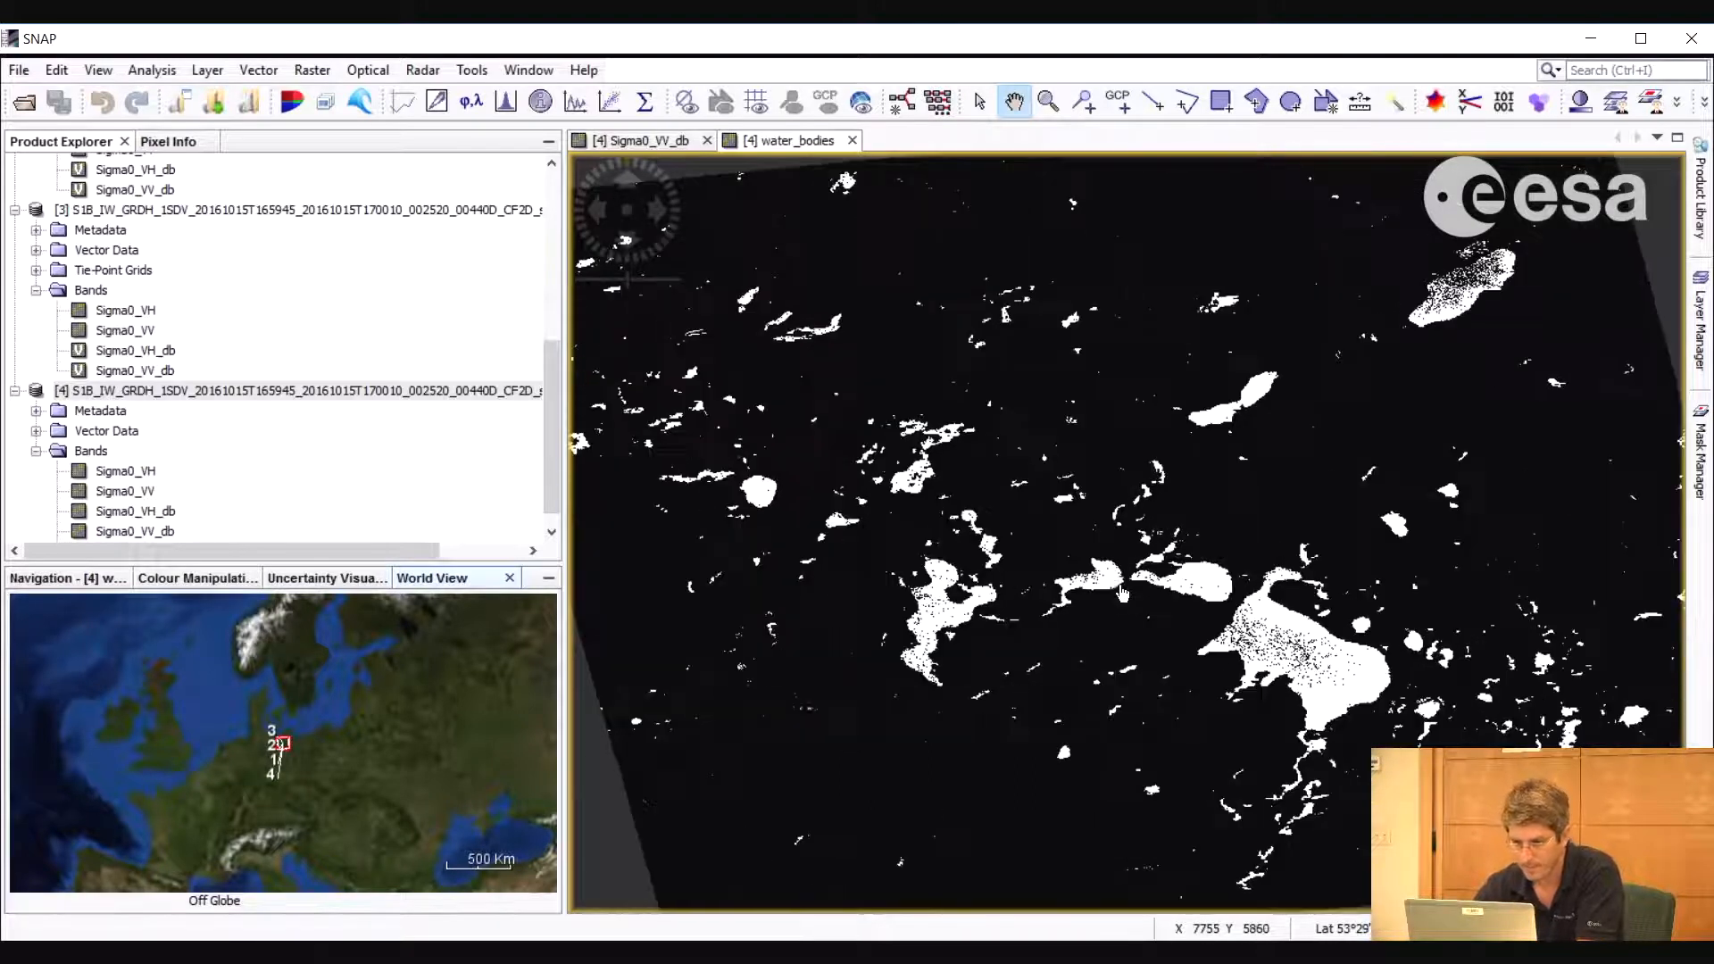
{"action": "scroll", "coordinate": [1046, 657], "scroll_direction": "up", "scroll_amount": 1}
{"action": "scroll", "coordinate": [1062, 568], "scroll_direction": "up", "scroll_amount": 1}
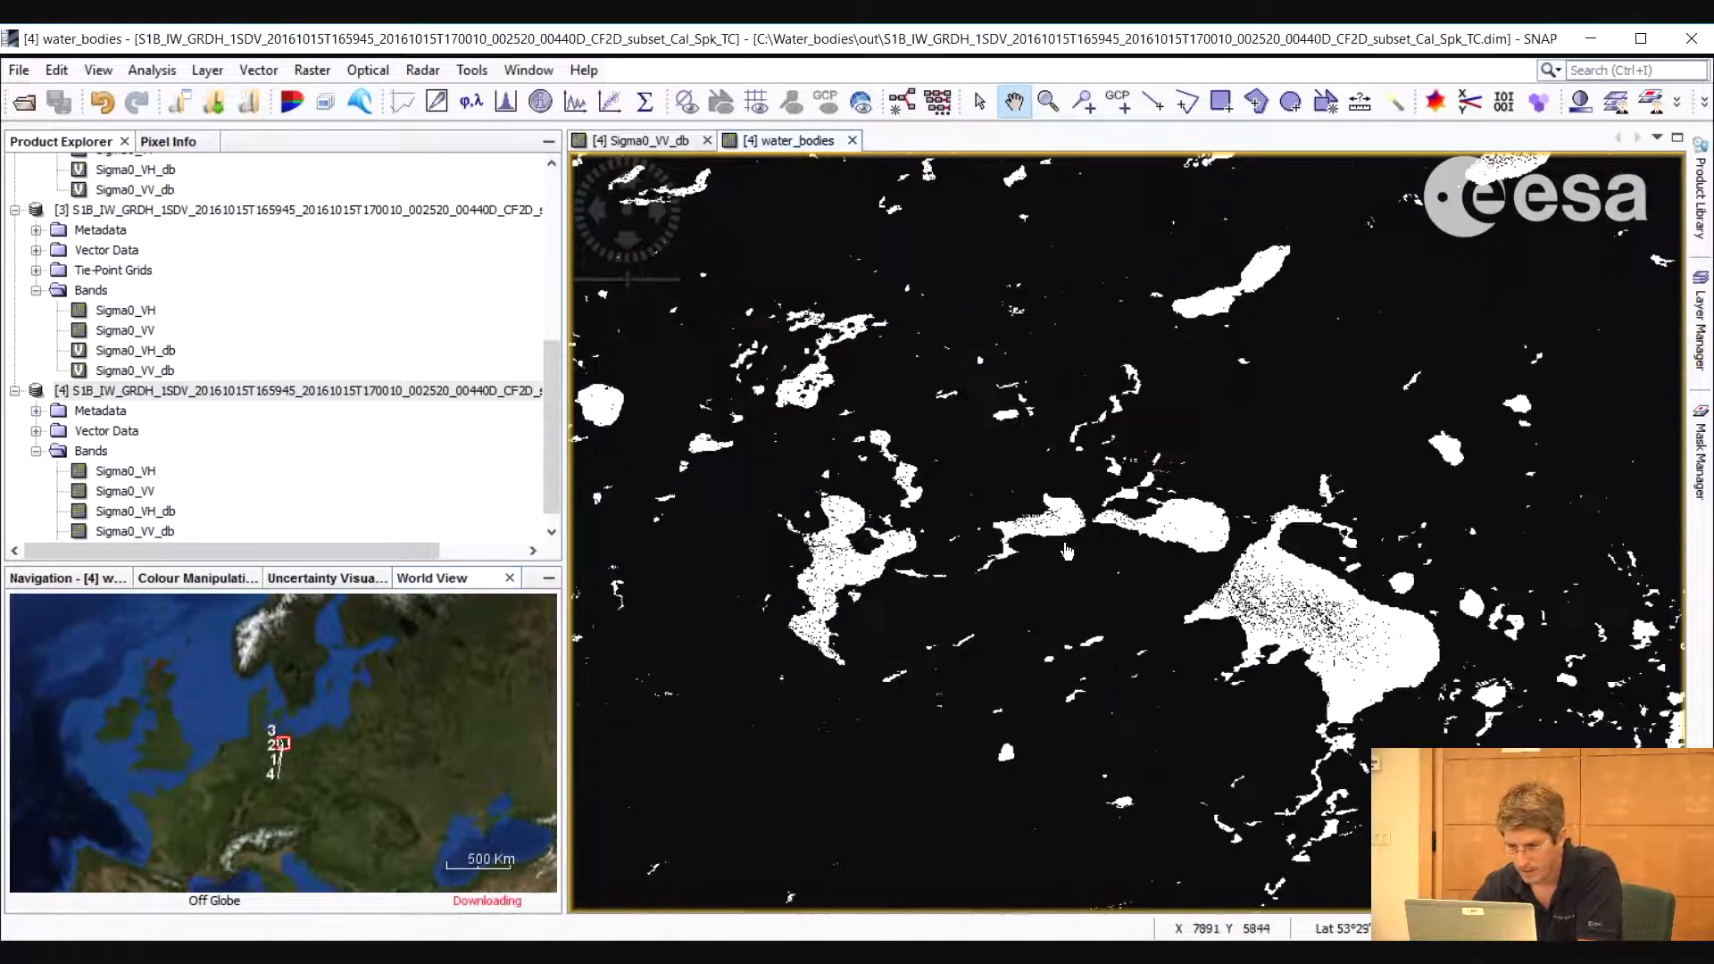
{"action": "scroll", "coordinate": [1062, 568], "scroll_direction": "down", "scroll_amount": 3}
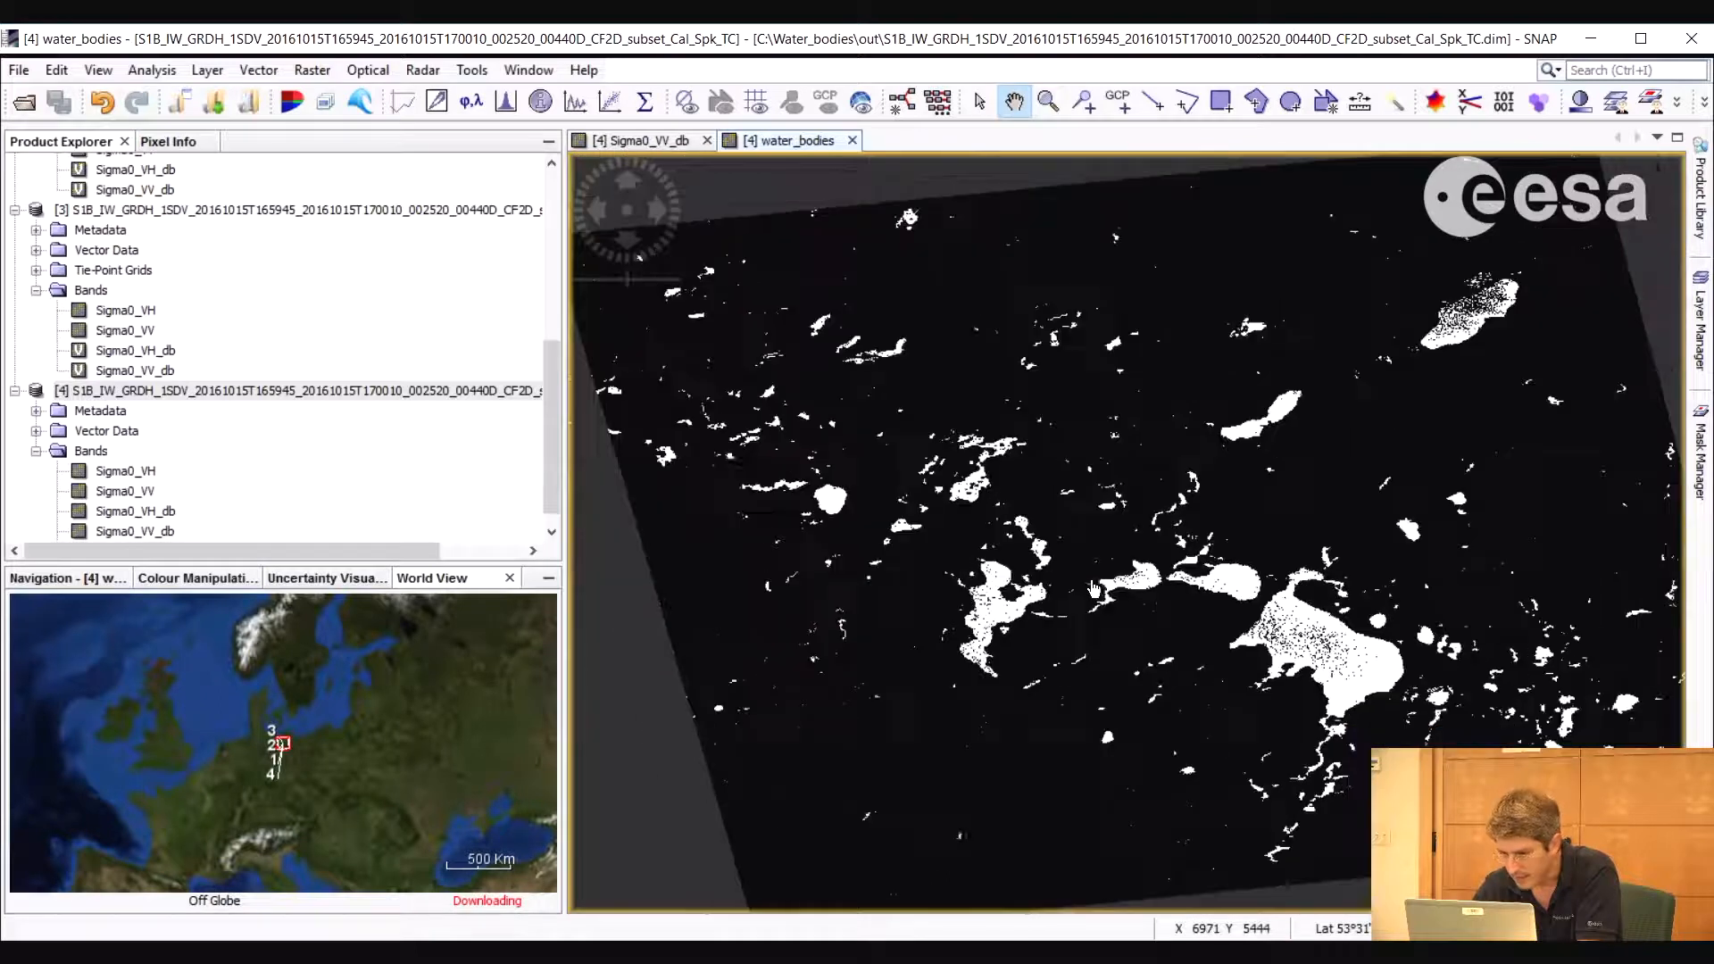
{"action": "left_click_drag", "start_coordinate": [1199, 592], "coordinate": [1157, 583]}
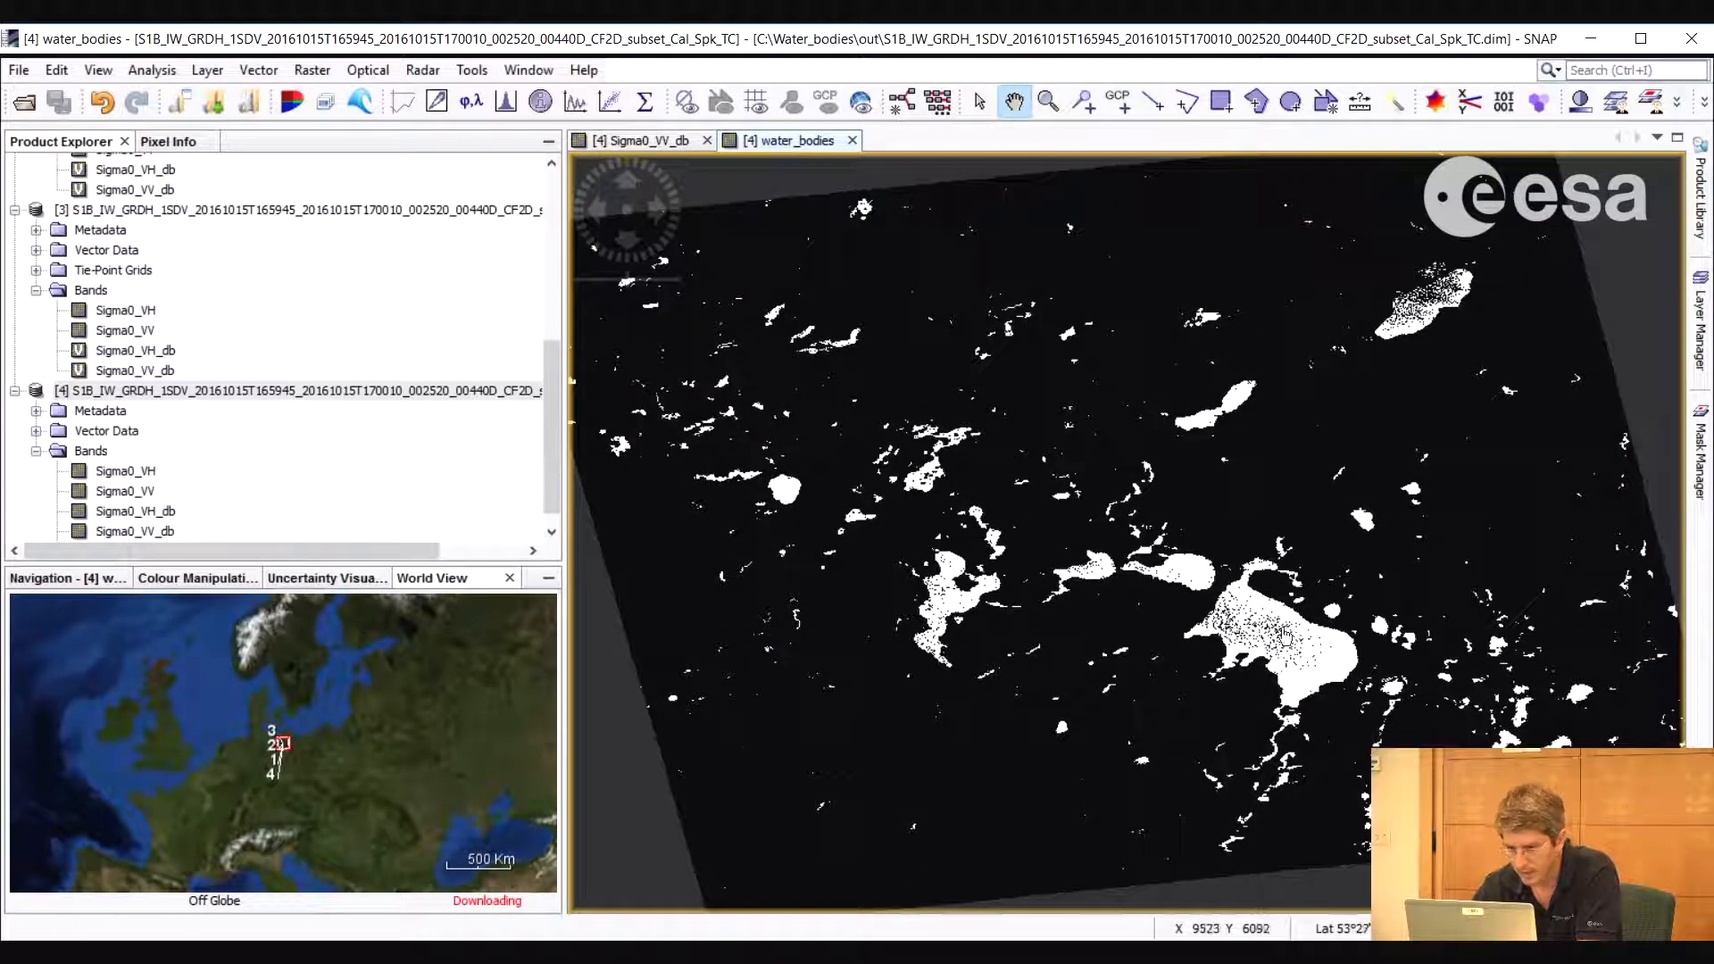
{"action": "scroll", "coordinate": [1257, 634], "scroll_direction": "up", "scroll_amount": 3}
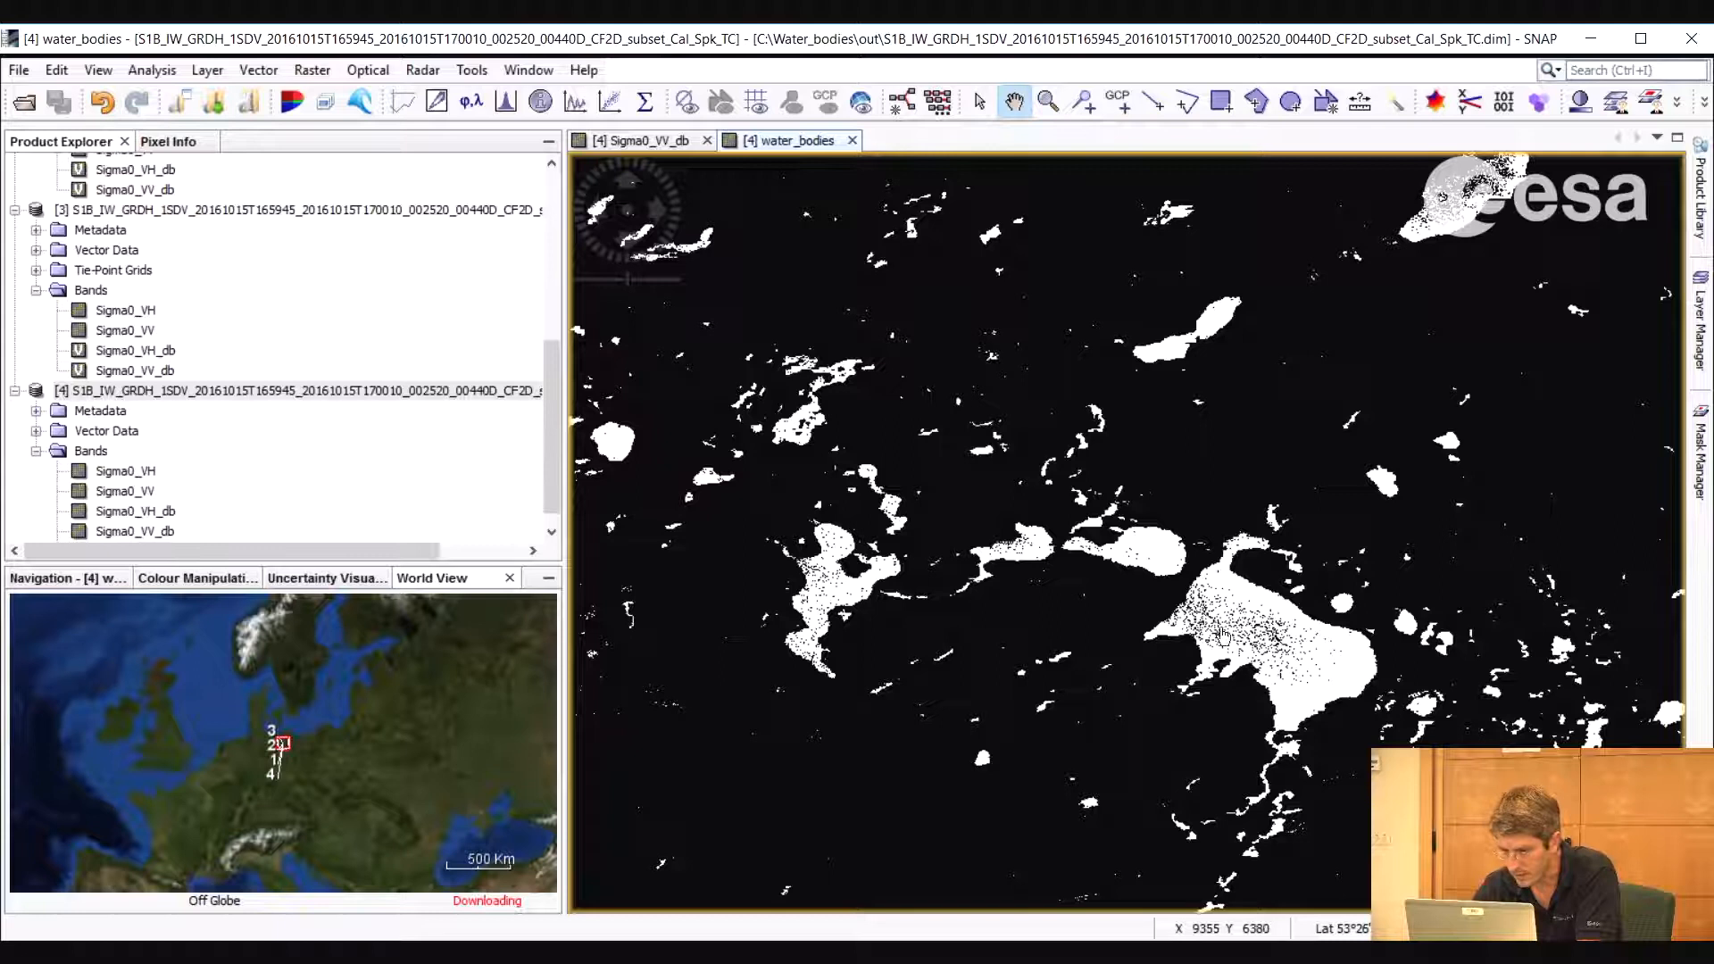
{"action": "left_click_drag", "start_coordinate": [1269, 644], "coordinate": [1007, 517]}
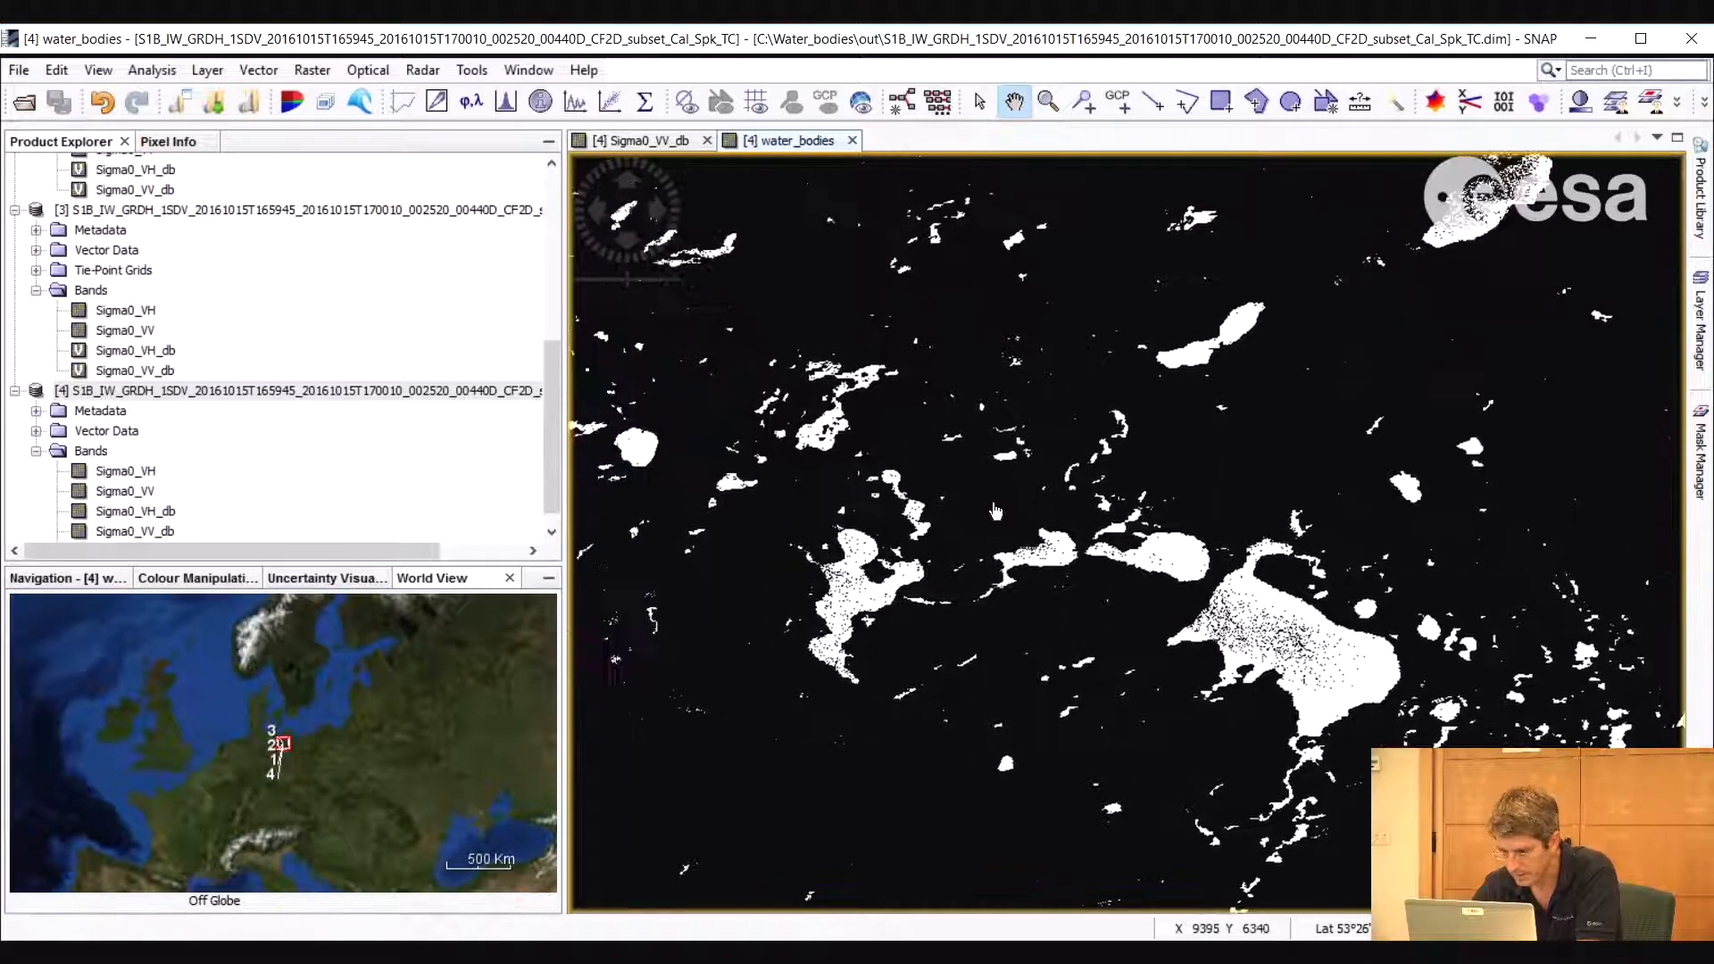
Start another Band Maths band in the terrain-corrected product and name it water_bodies_19
{"action": "left_click", "coordinate": [423, 71]}
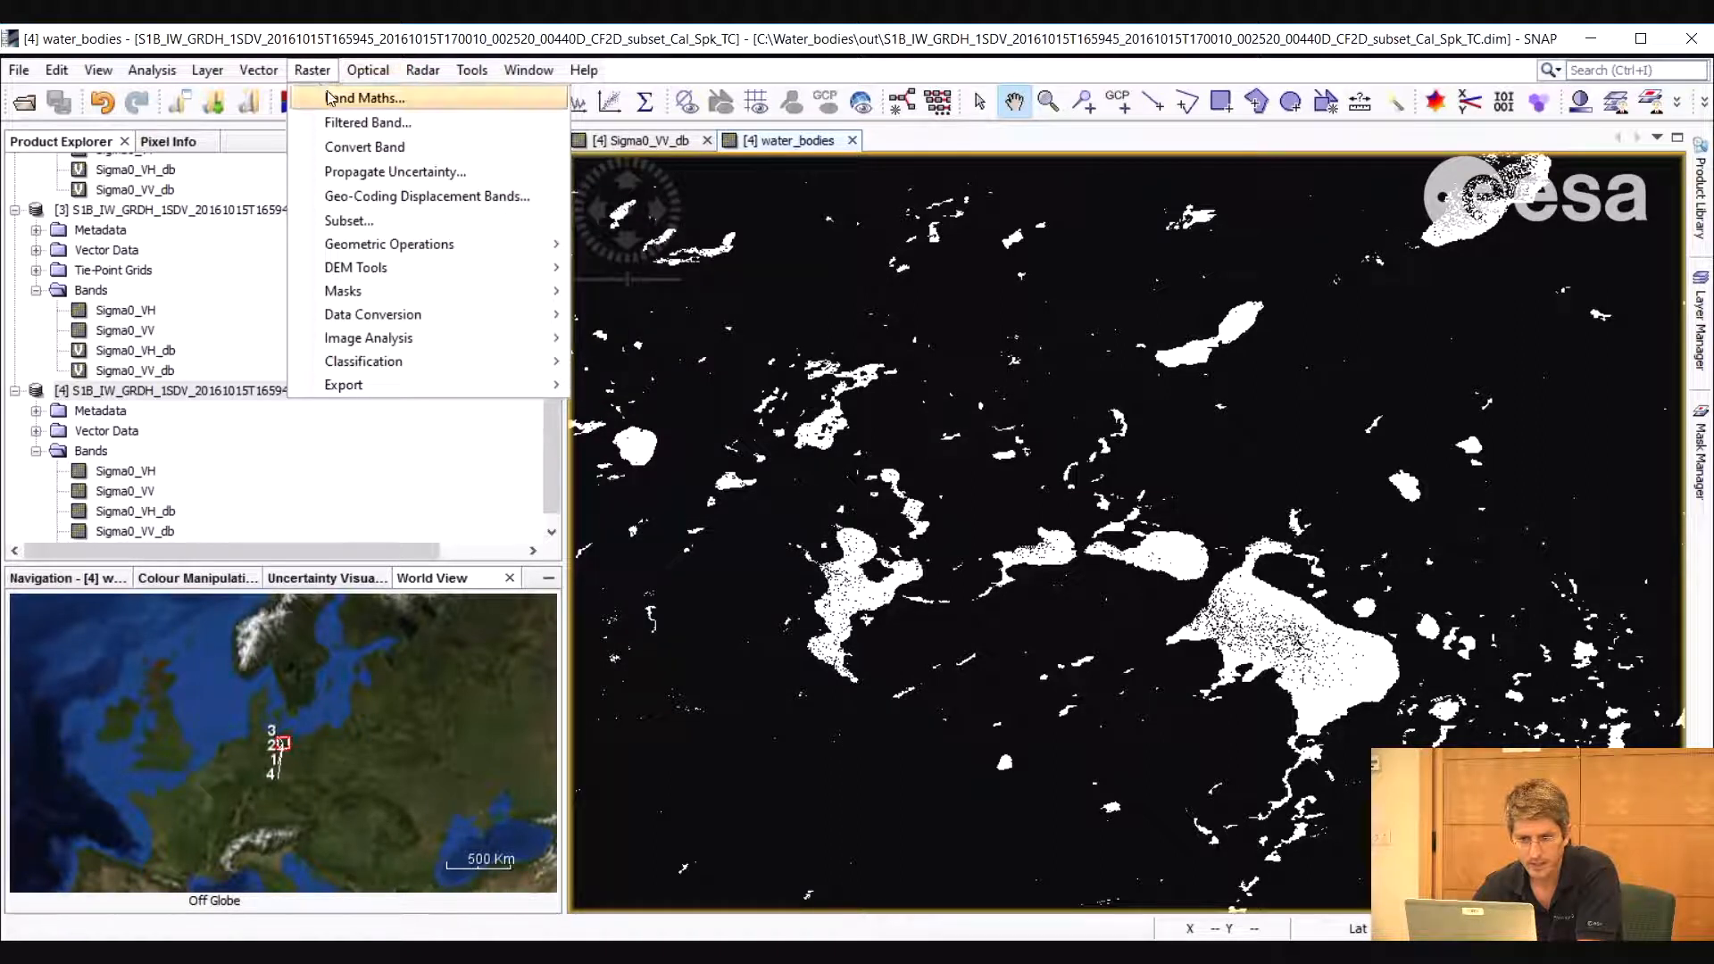
{"action": "left_click", "coordinate": [330, 97]}
{"action": "left_click_drag", "start_coordinate": [742, 360], "coordinate": [644, 358]}
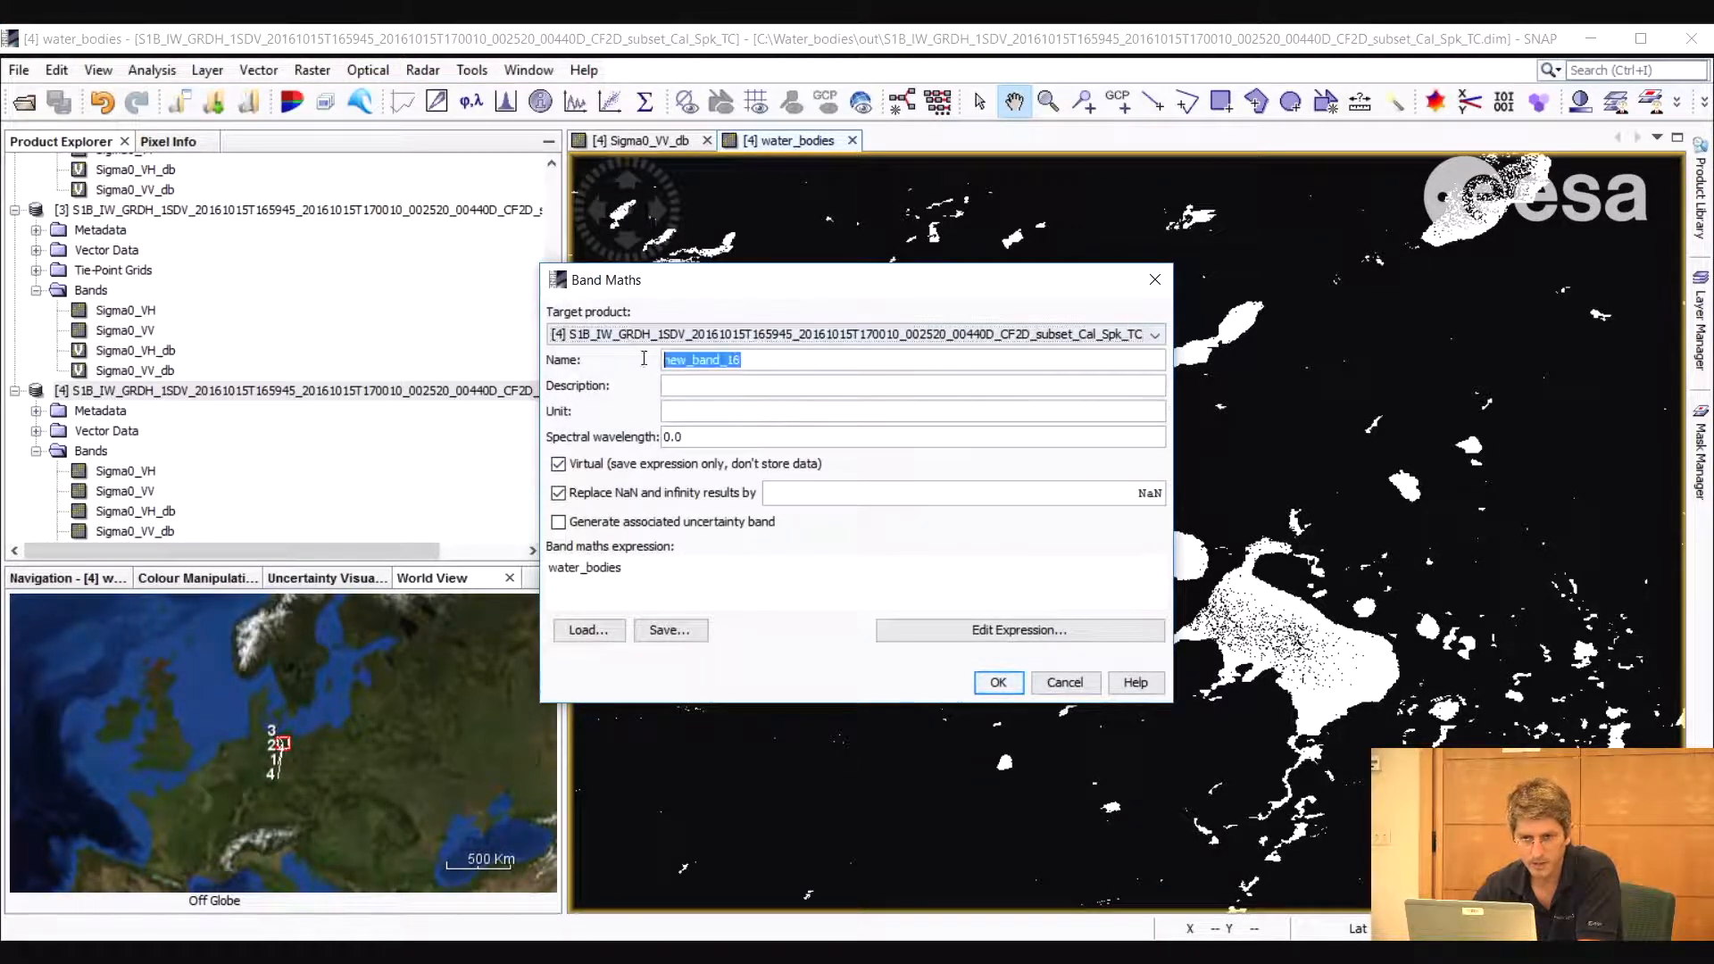
{"action": "type", "text": "water_"}
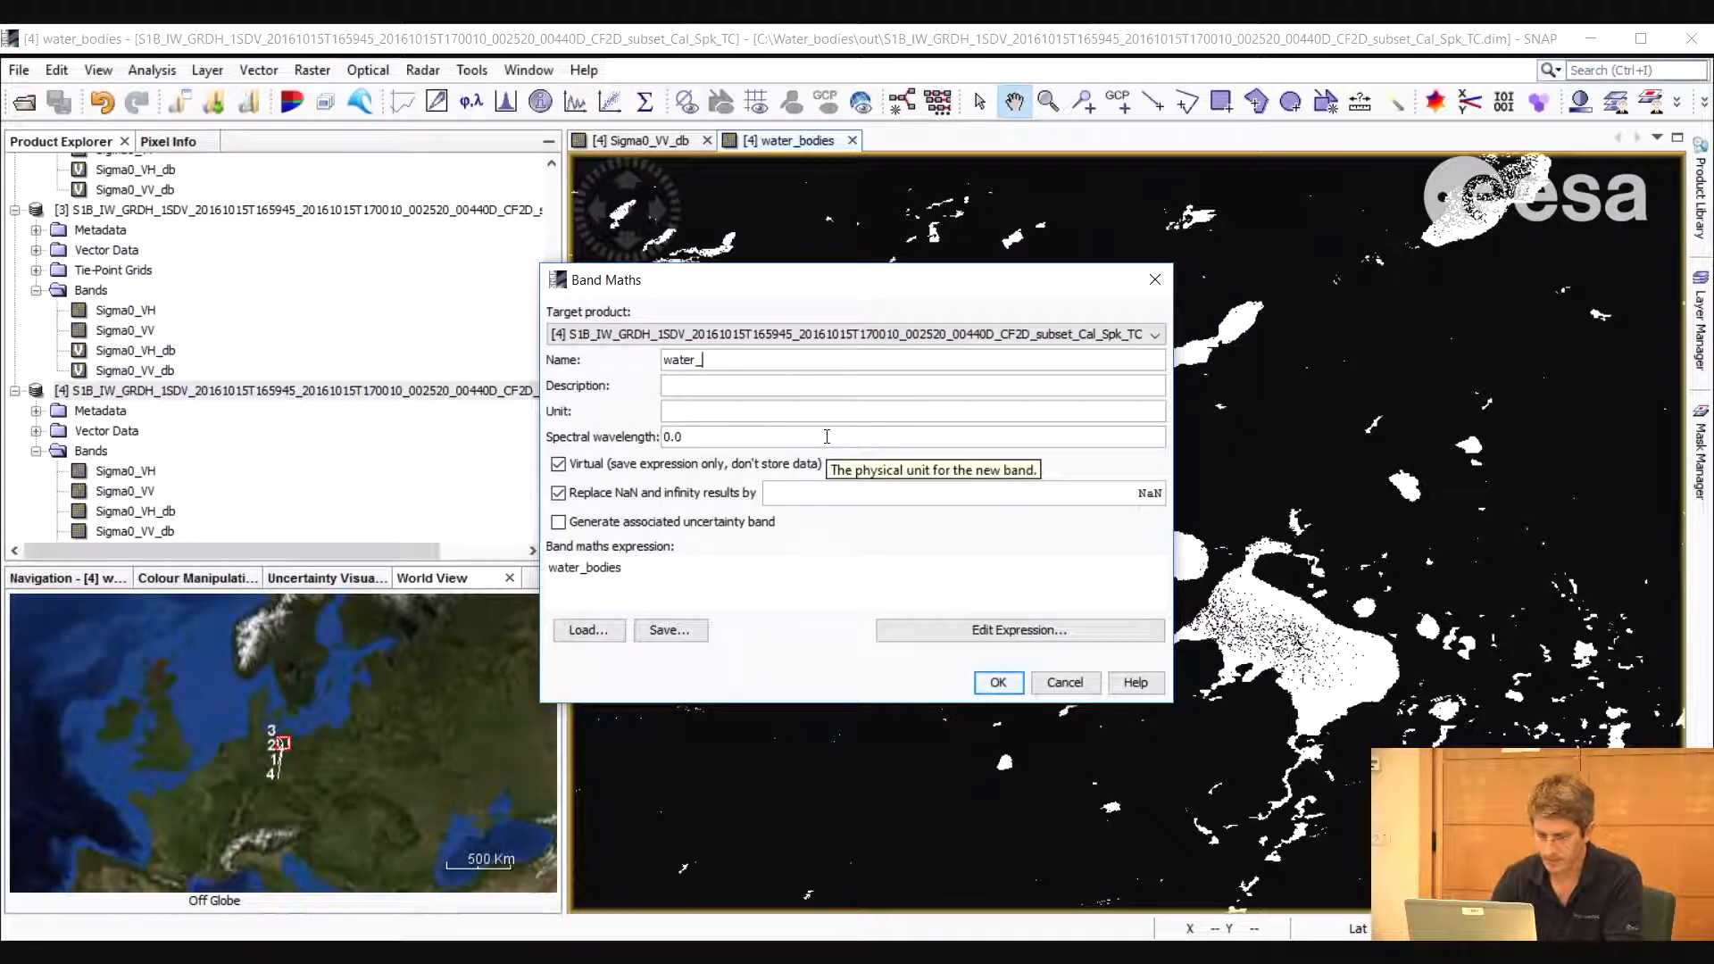
{"action": "type", "text": "bodies_19"}
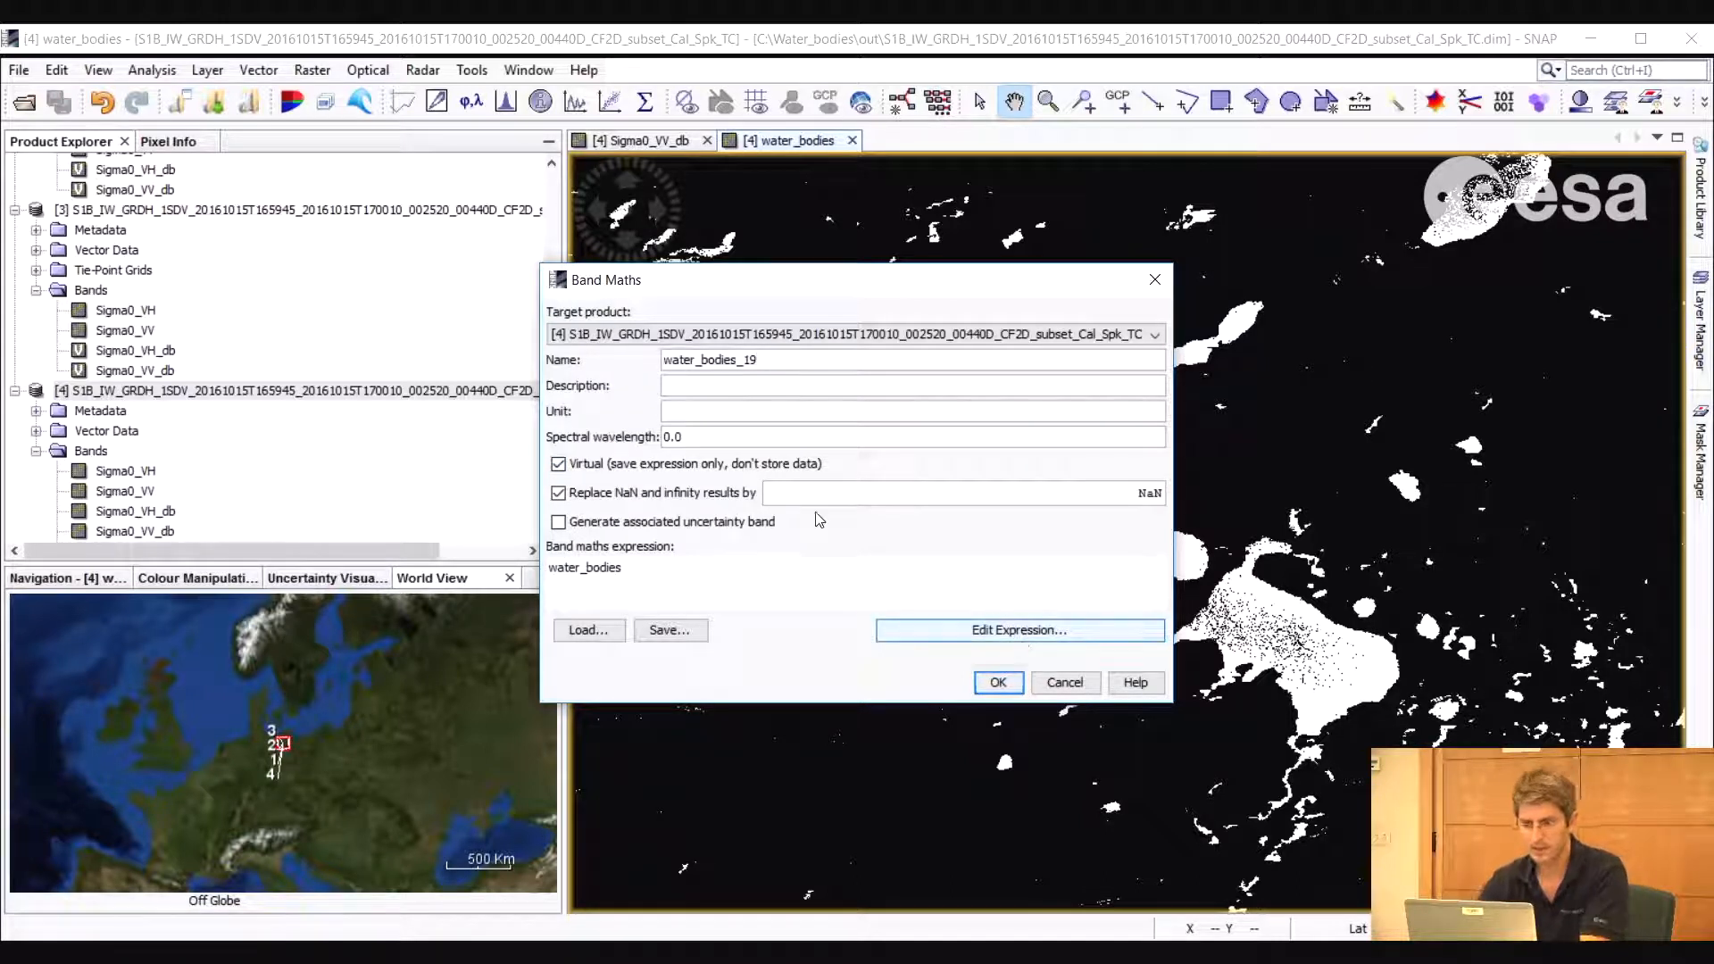
Replace the default expression of water_bodies_19 with Sigma0_VV_db < -19 and create the virtual band
{"action": "left_click", "coordinate": [982, 629]}
{"action": "left_click_drag", "start_coordinate": [839, 318], "coordinate": [873, 313]}
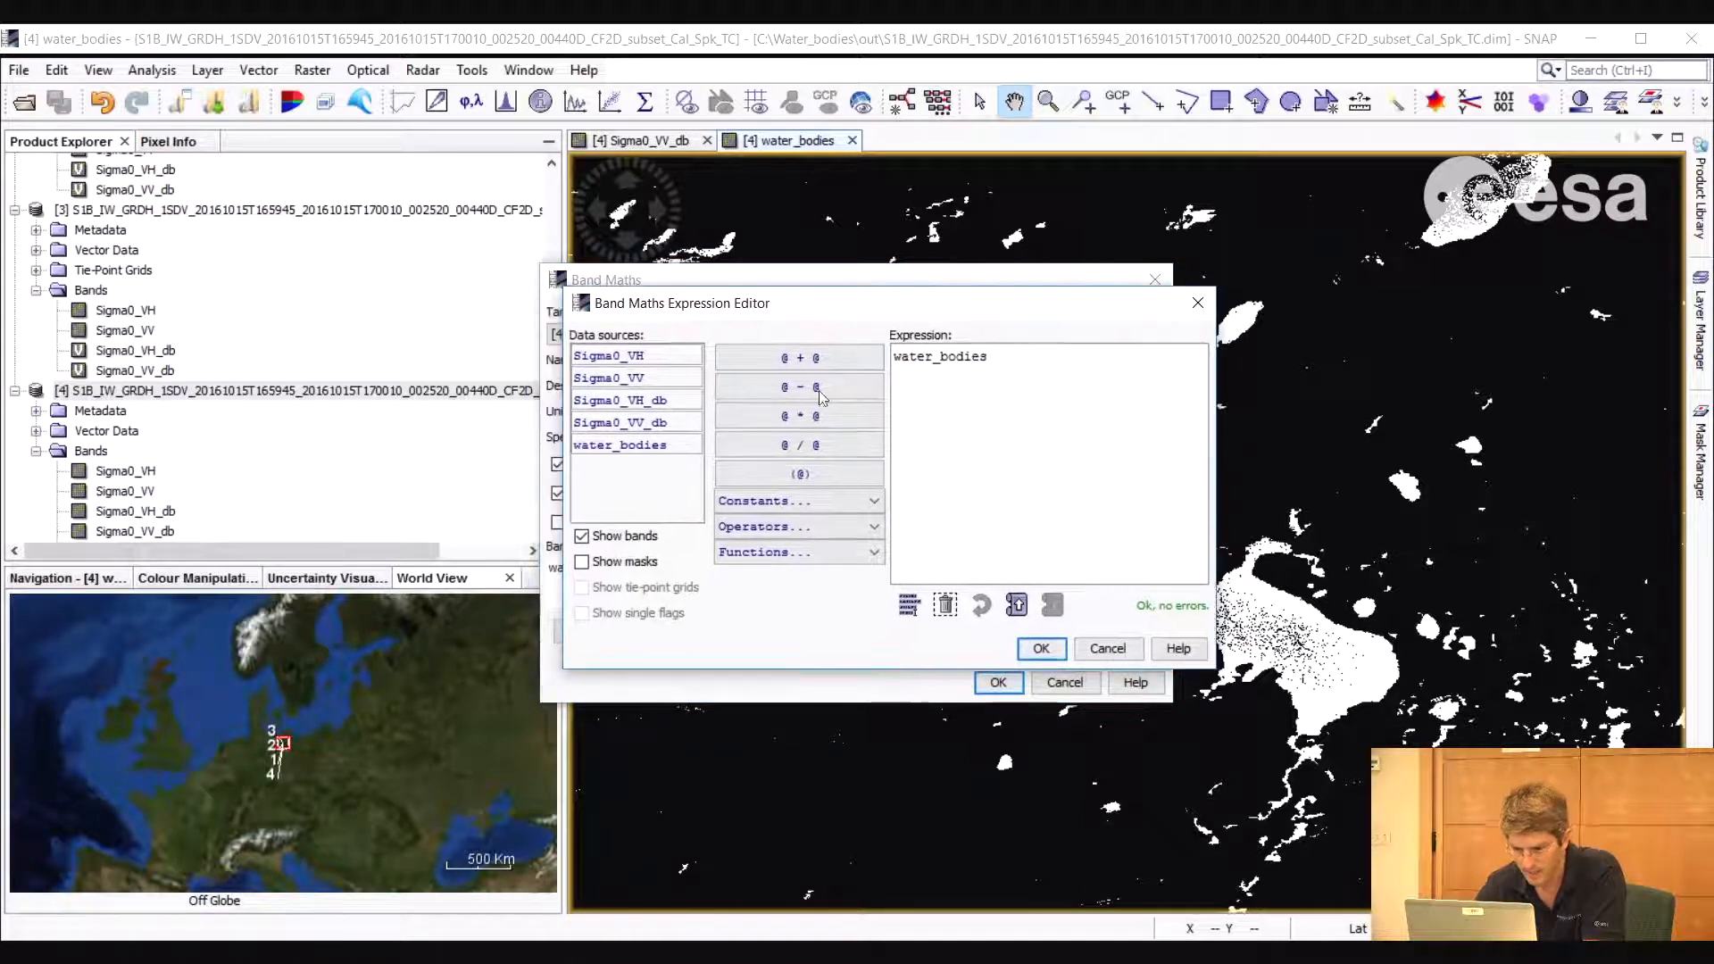
{"action": "left_click", "coordinate": [663, 424]}
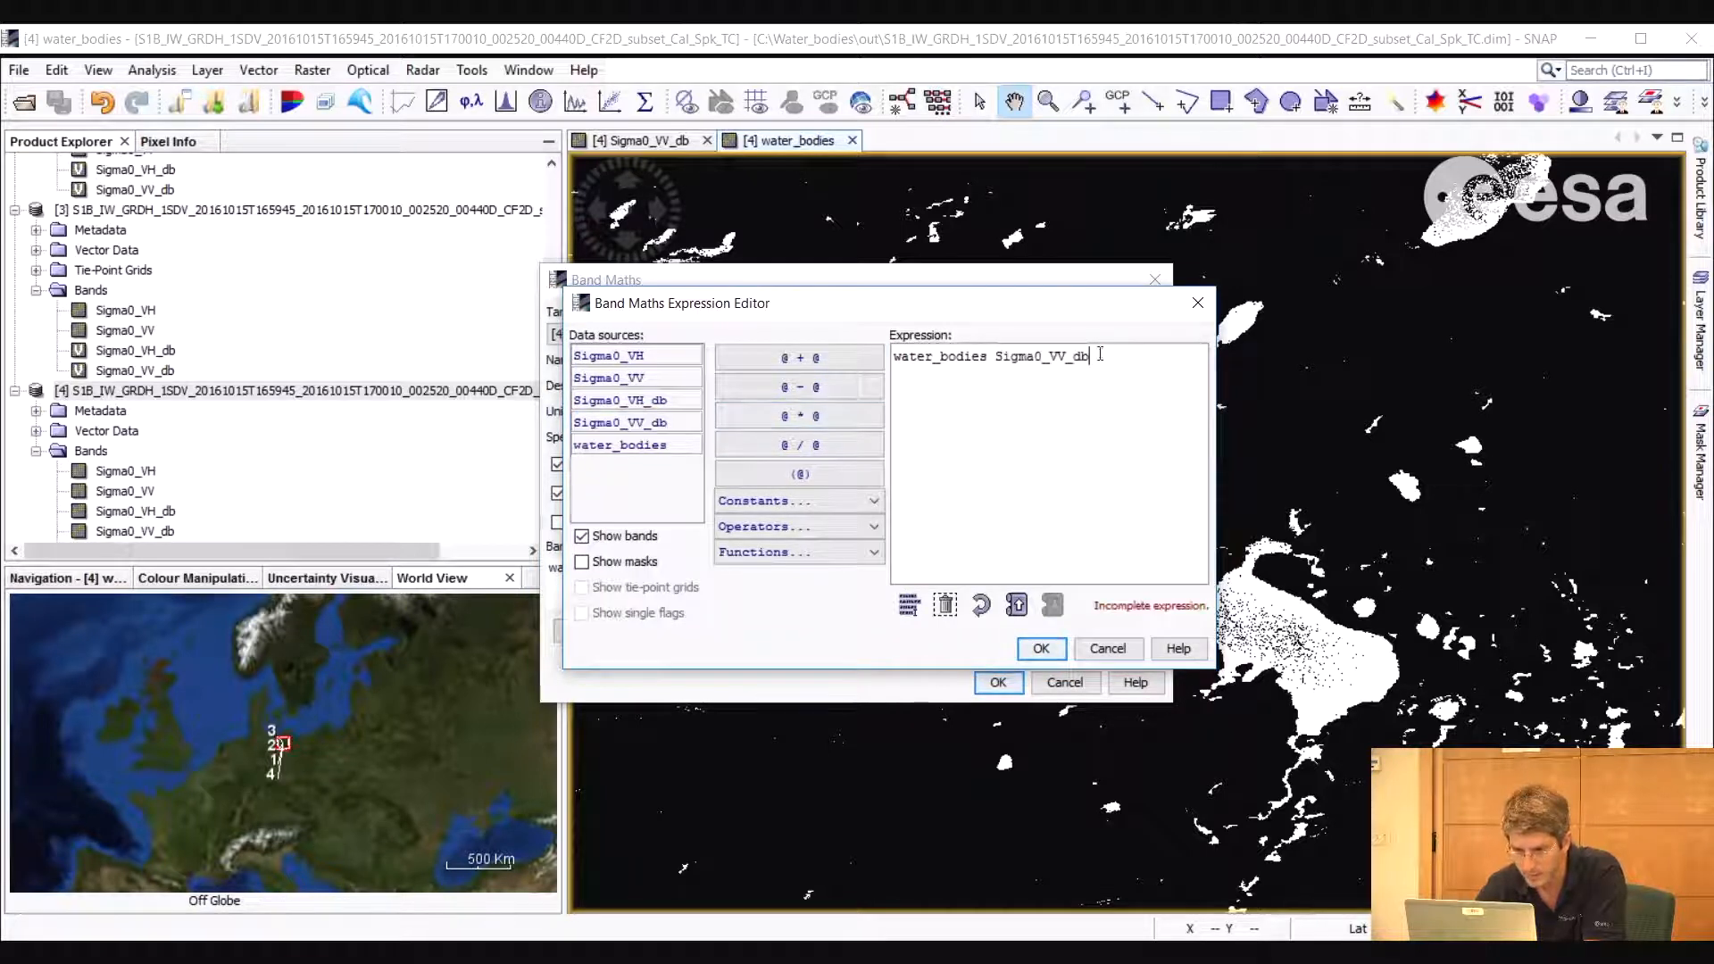
{"action": "left_click_drag", "start_coordinate": [1100, 354], "coordinate": [898, 353]}
{"action": "key", "text": "Delete"}
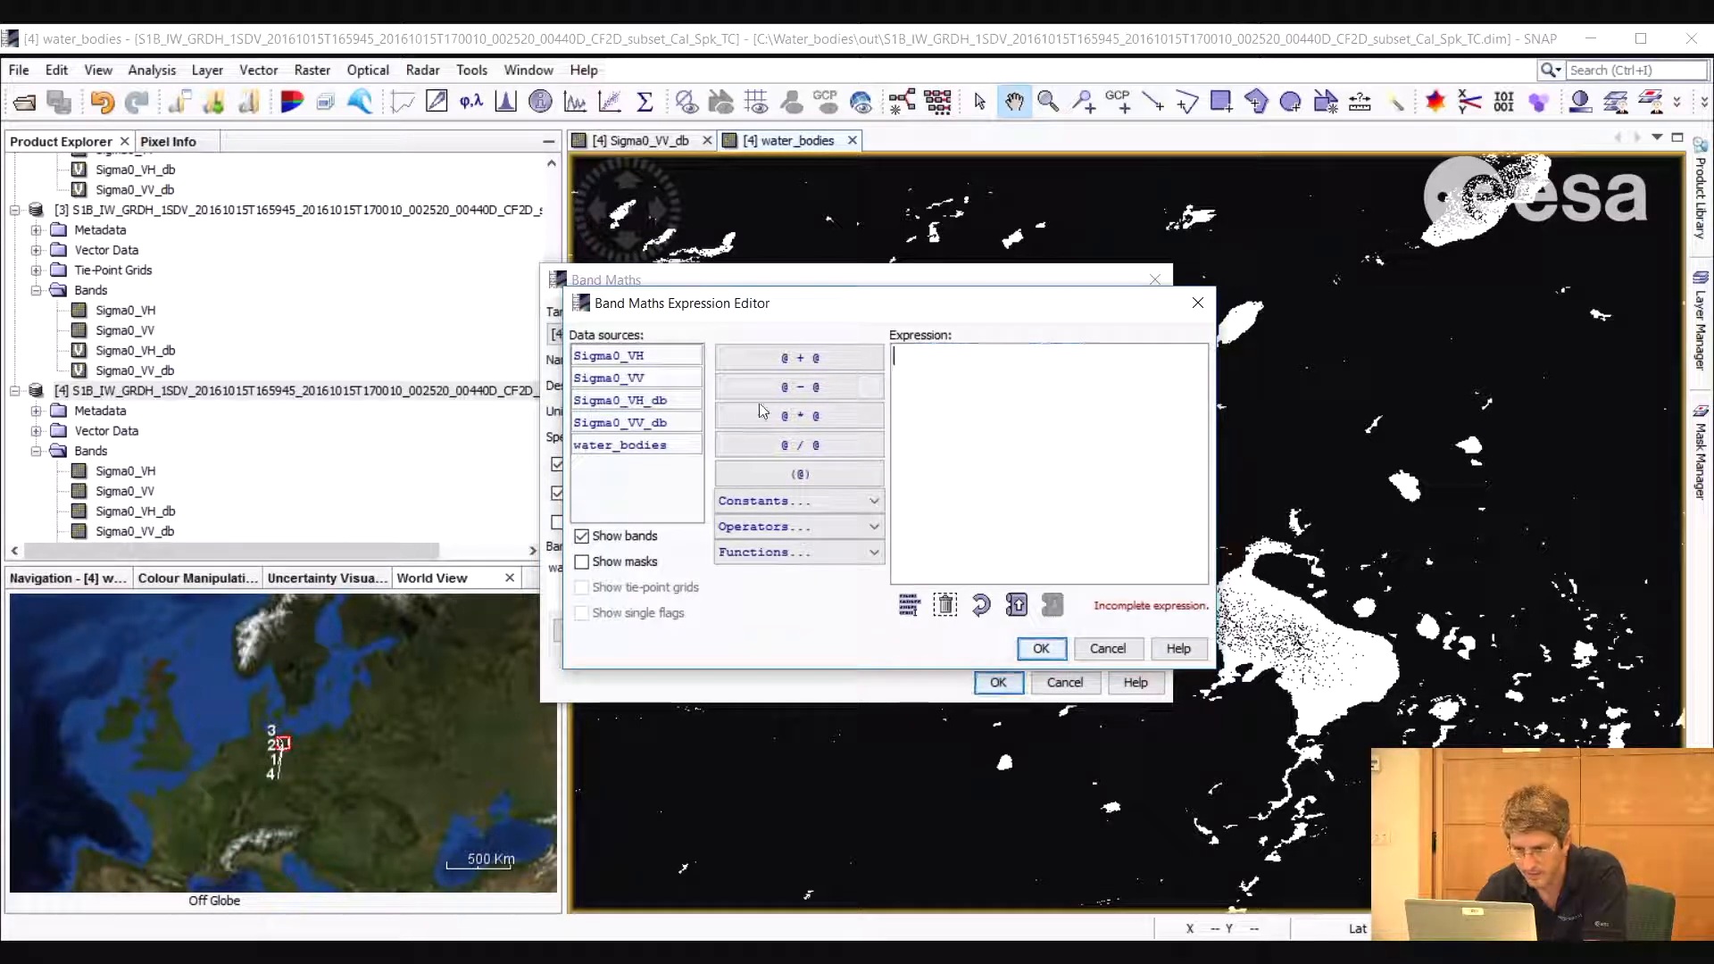
{"action": "left_click", "coordinate": [639, 425]}
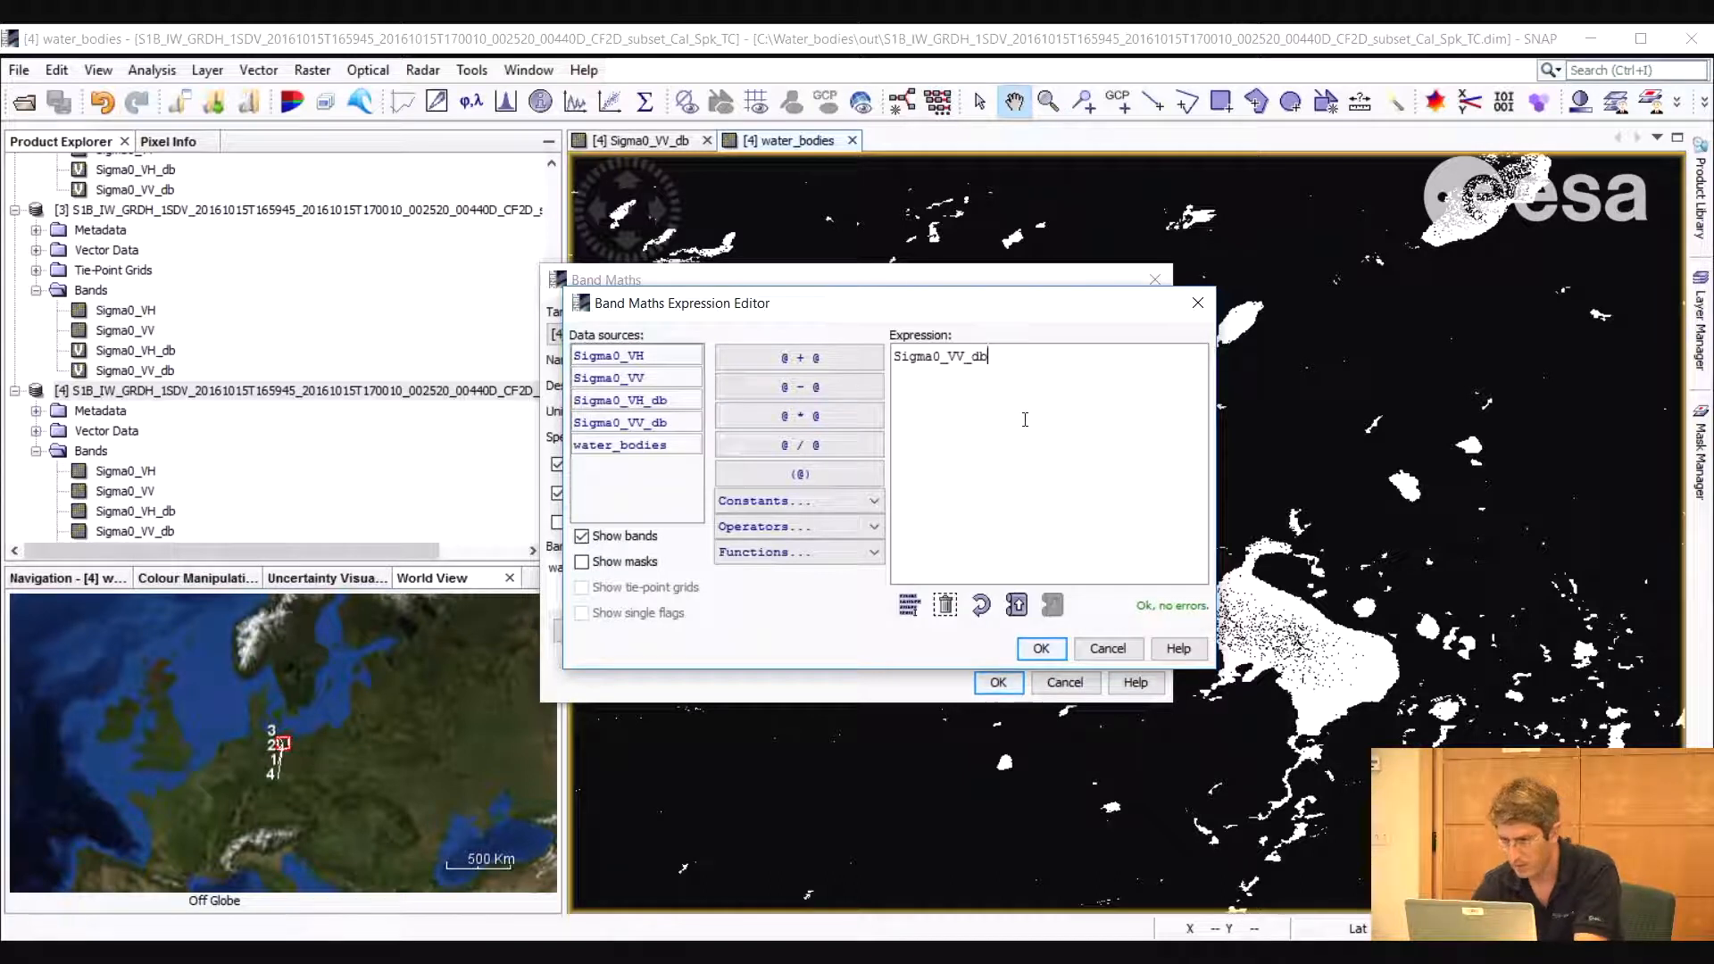
{"action": "type", "text": "< -19"}
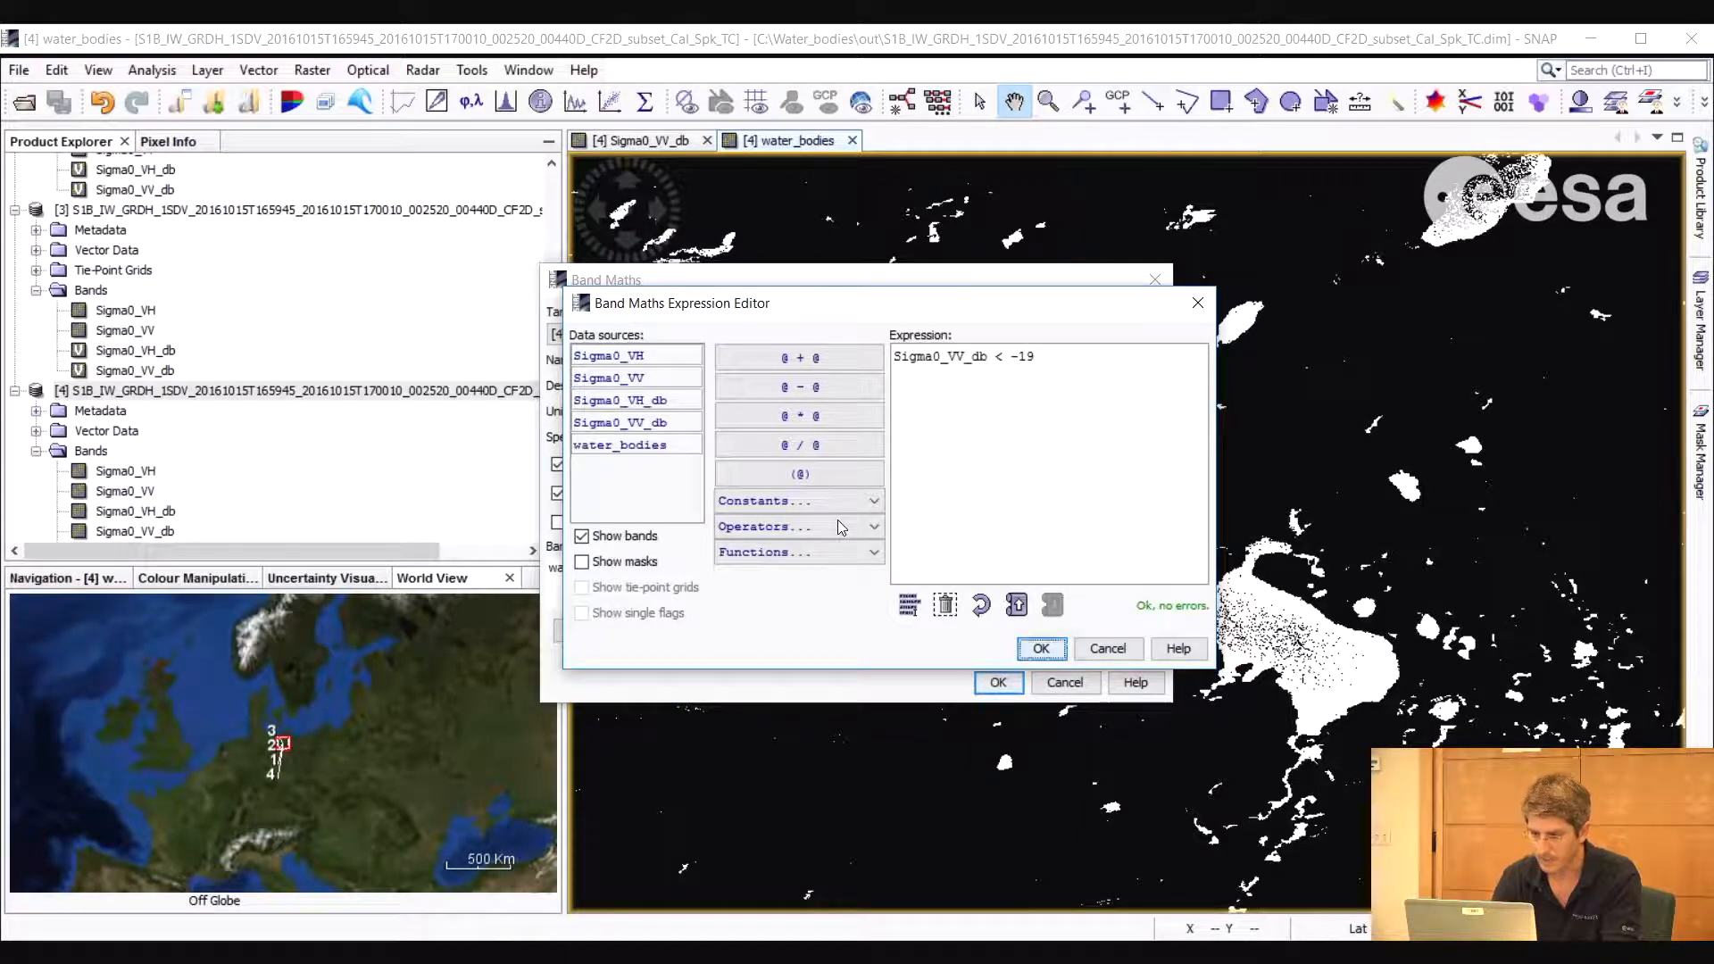
{"action": "left_click", "coordinate": [1042, 648]}
{"action": "left_click", "coordinate": [997, 683]}
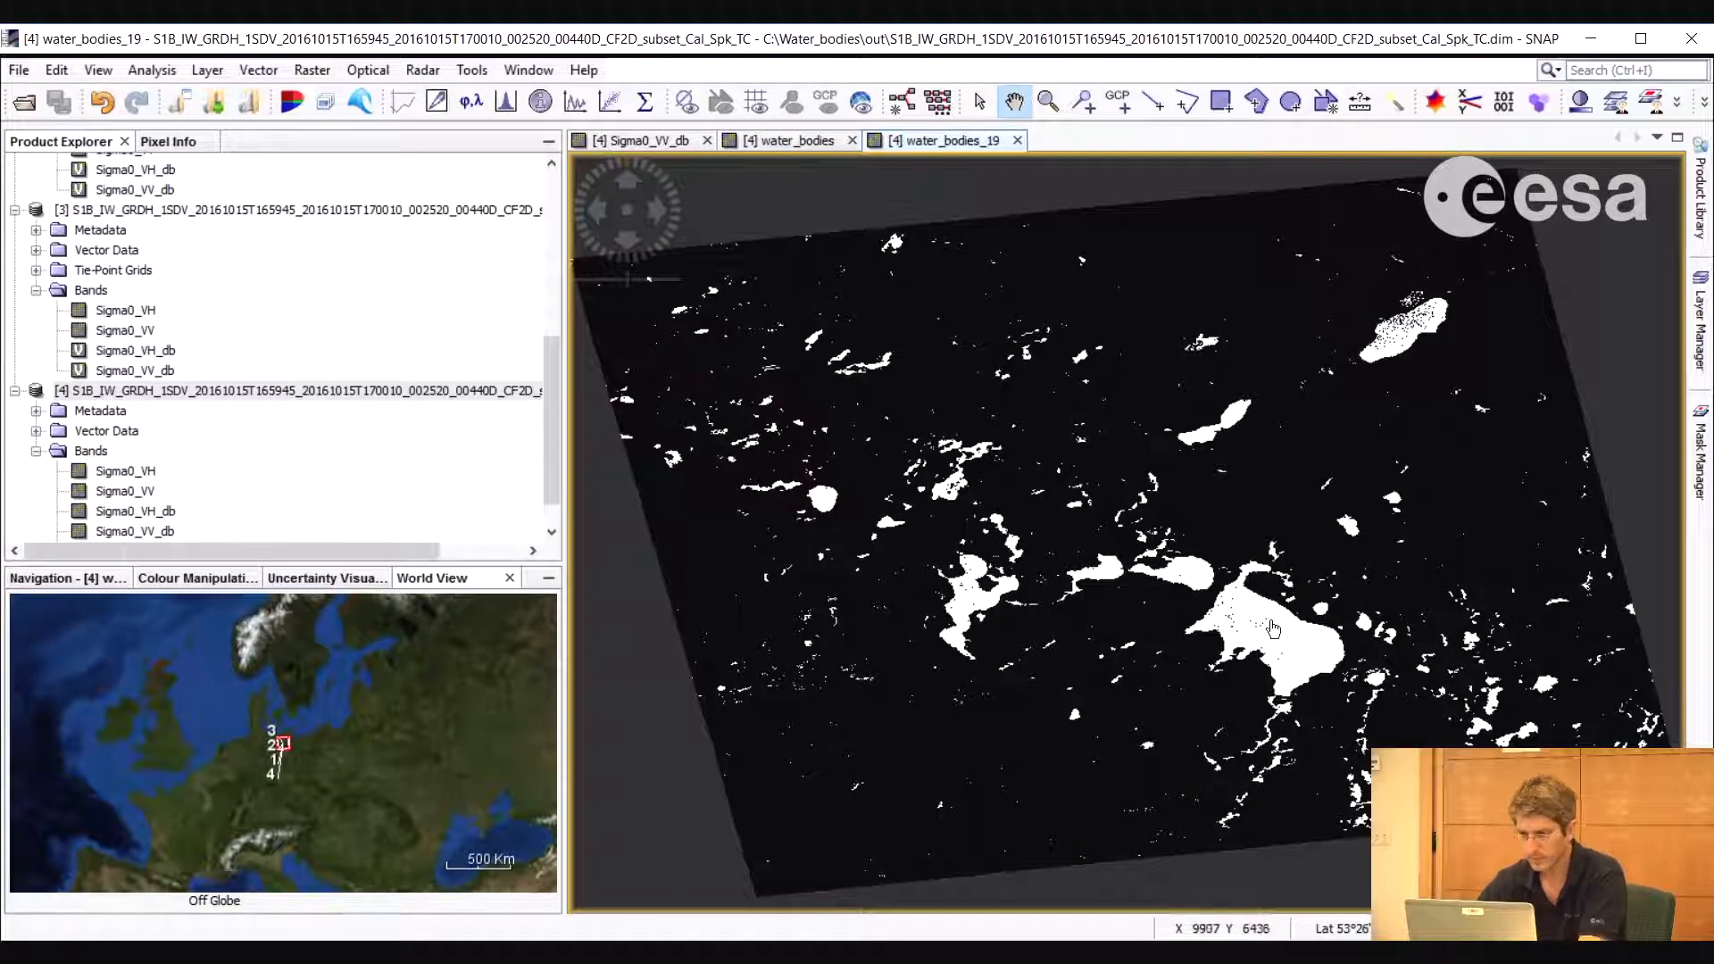
Inspect the water_bodies_19 mask over the lakes and surrounding land, and compare it with the water_bodies mask
{"action": "scroll", "coordinate": [1246, 625], "scroll_direction": "up", "scroll_amount": 3}
{"action": "left_click_drag", "start_coordinate": [1225, 647], "coordinate": [1262, 643]}
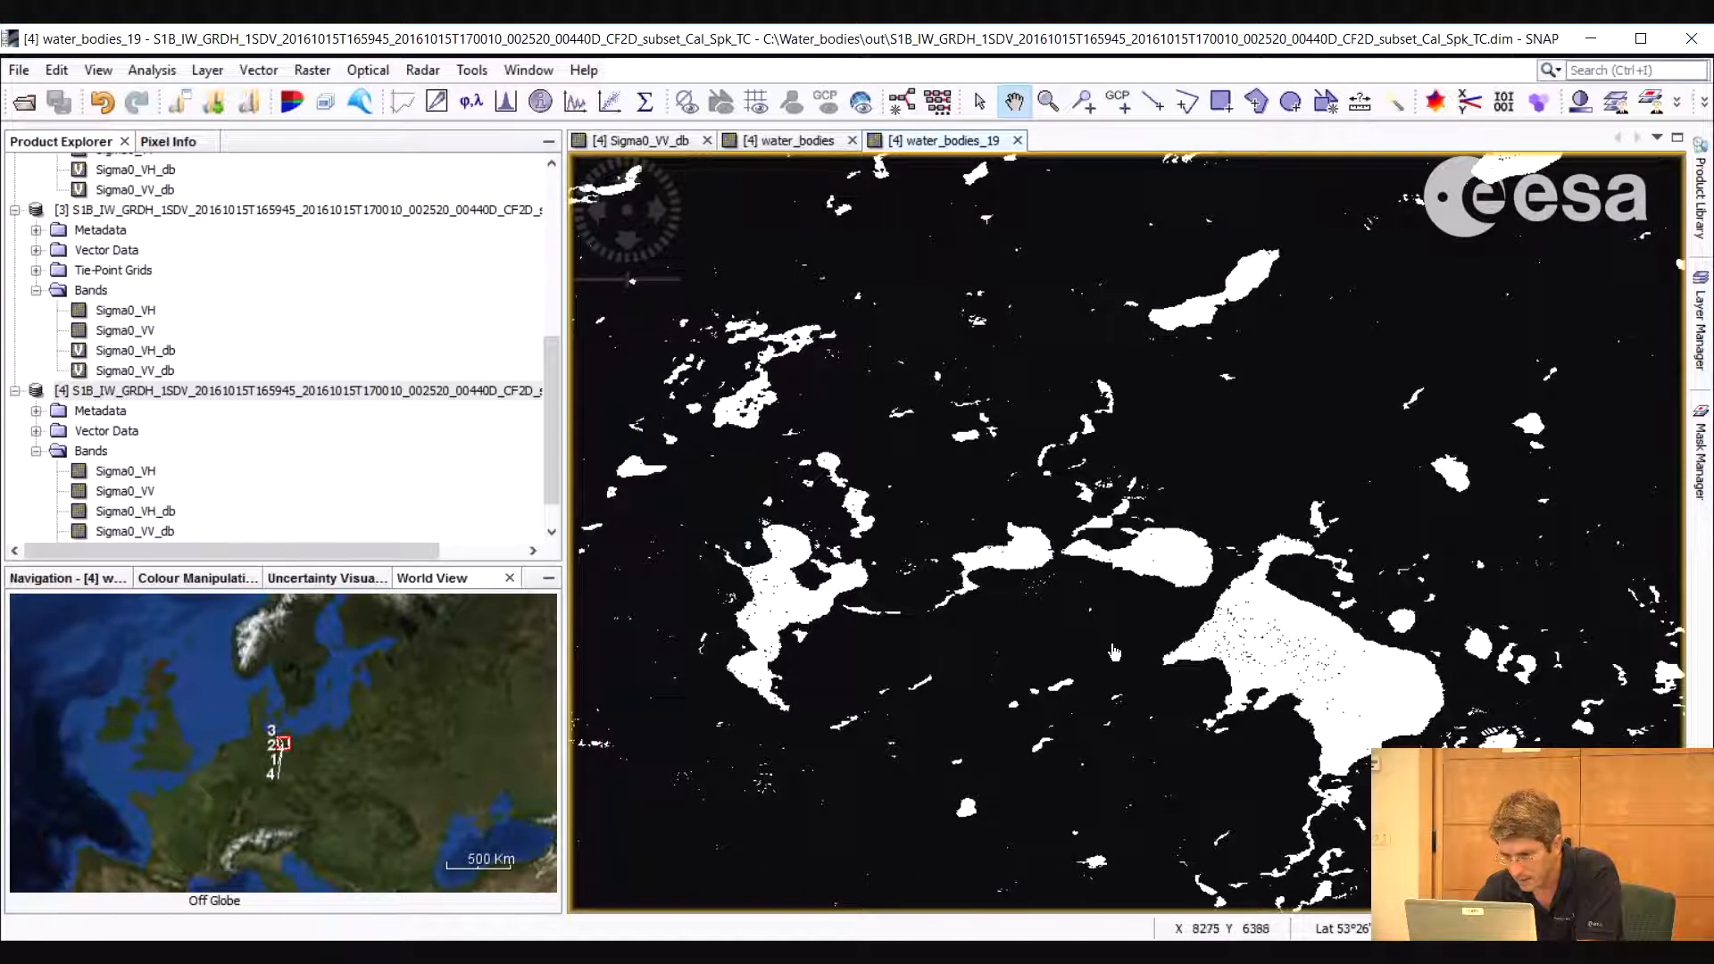
{"action": "scroll", "coordinate": [1115, 652], "scroll_direction": "down", "scroll_amount": 4}
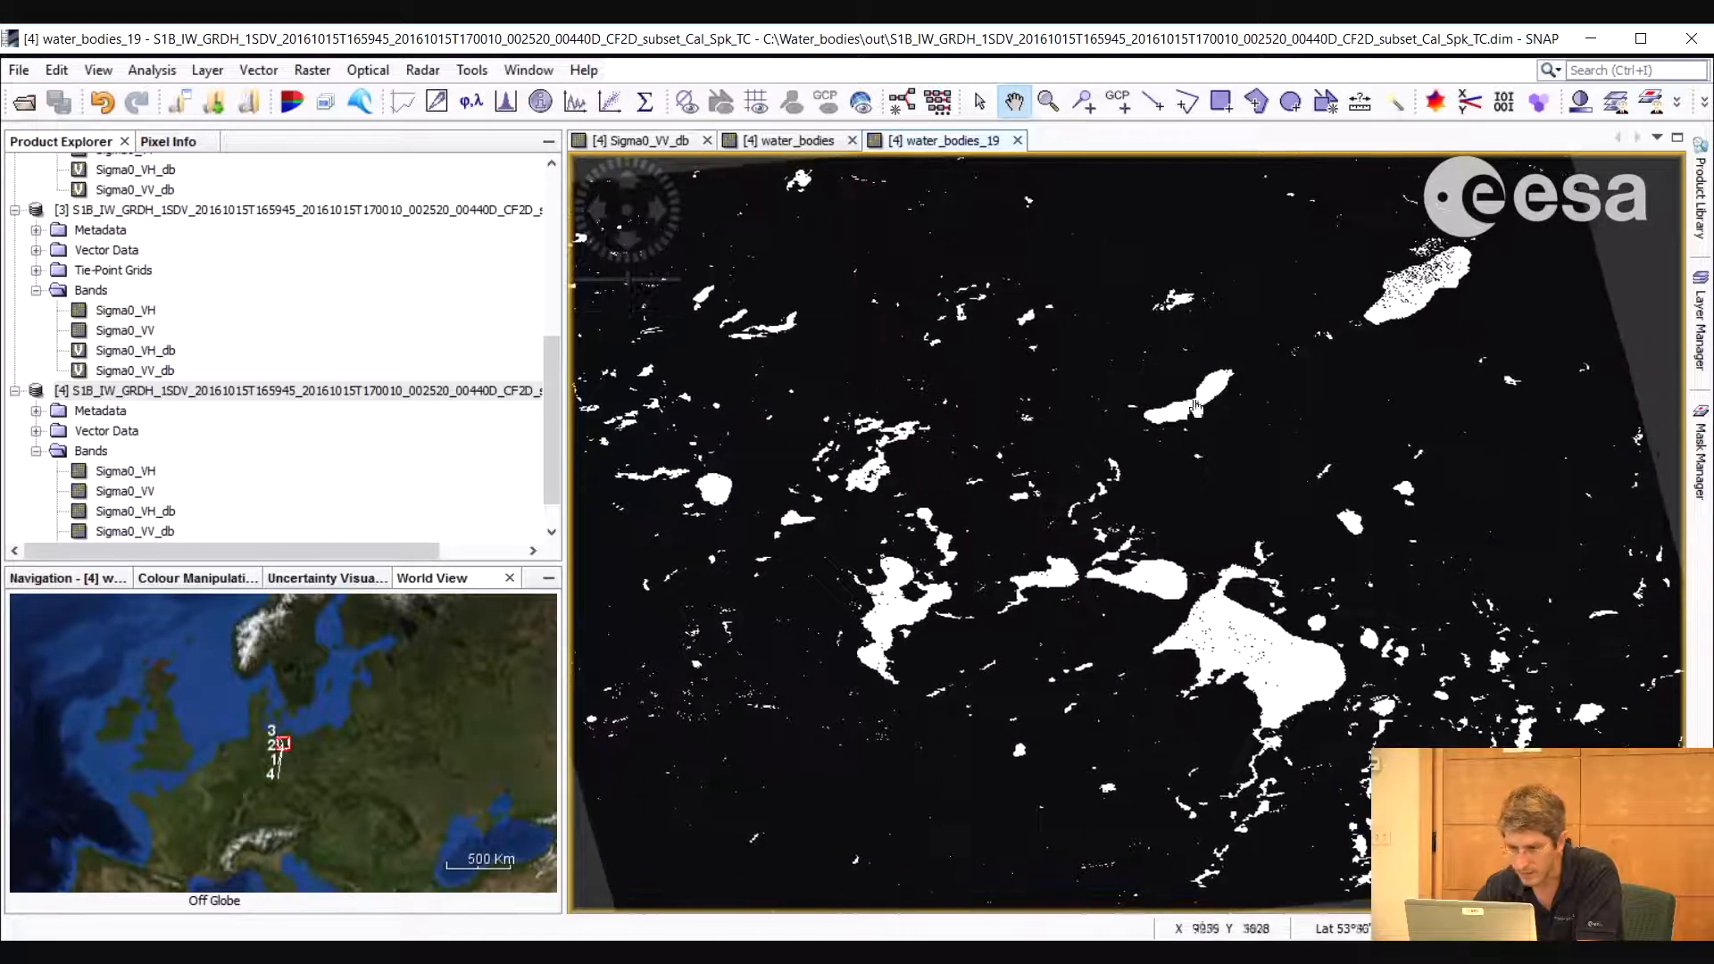
{"action": "scroll", "coordinate": [1023, 554], "scroll_direction": "down", "scroll_amount": 4}
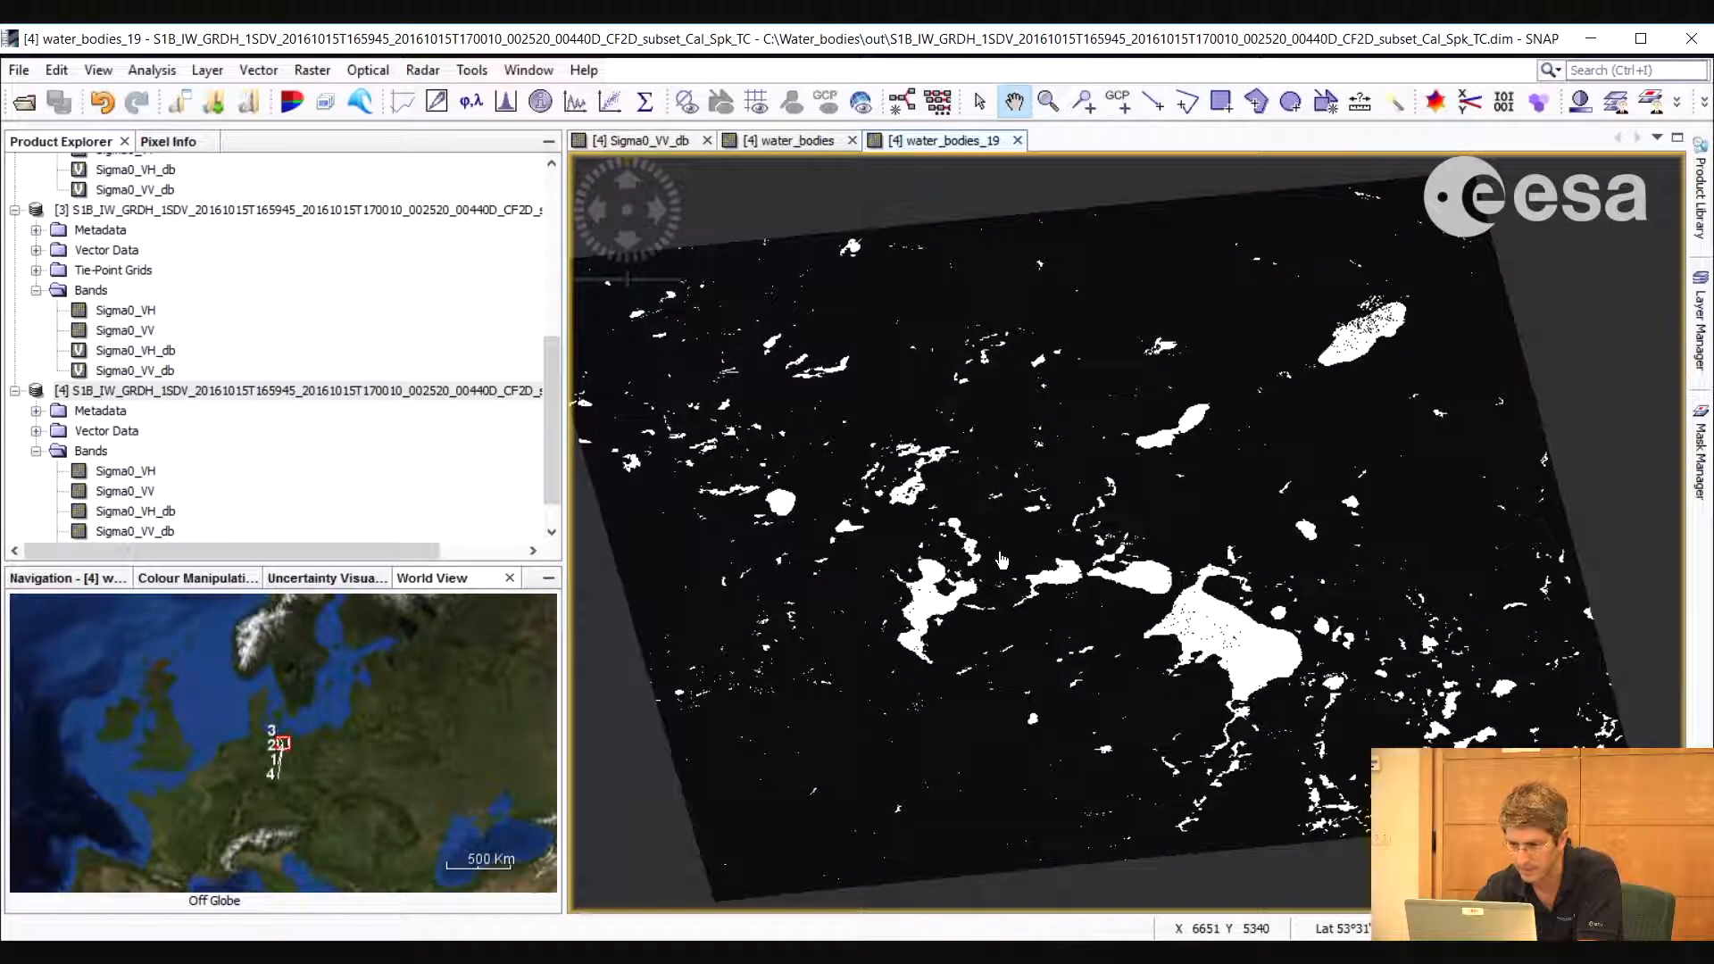
{"action": "left_click", "coordinate": [797, 141]}
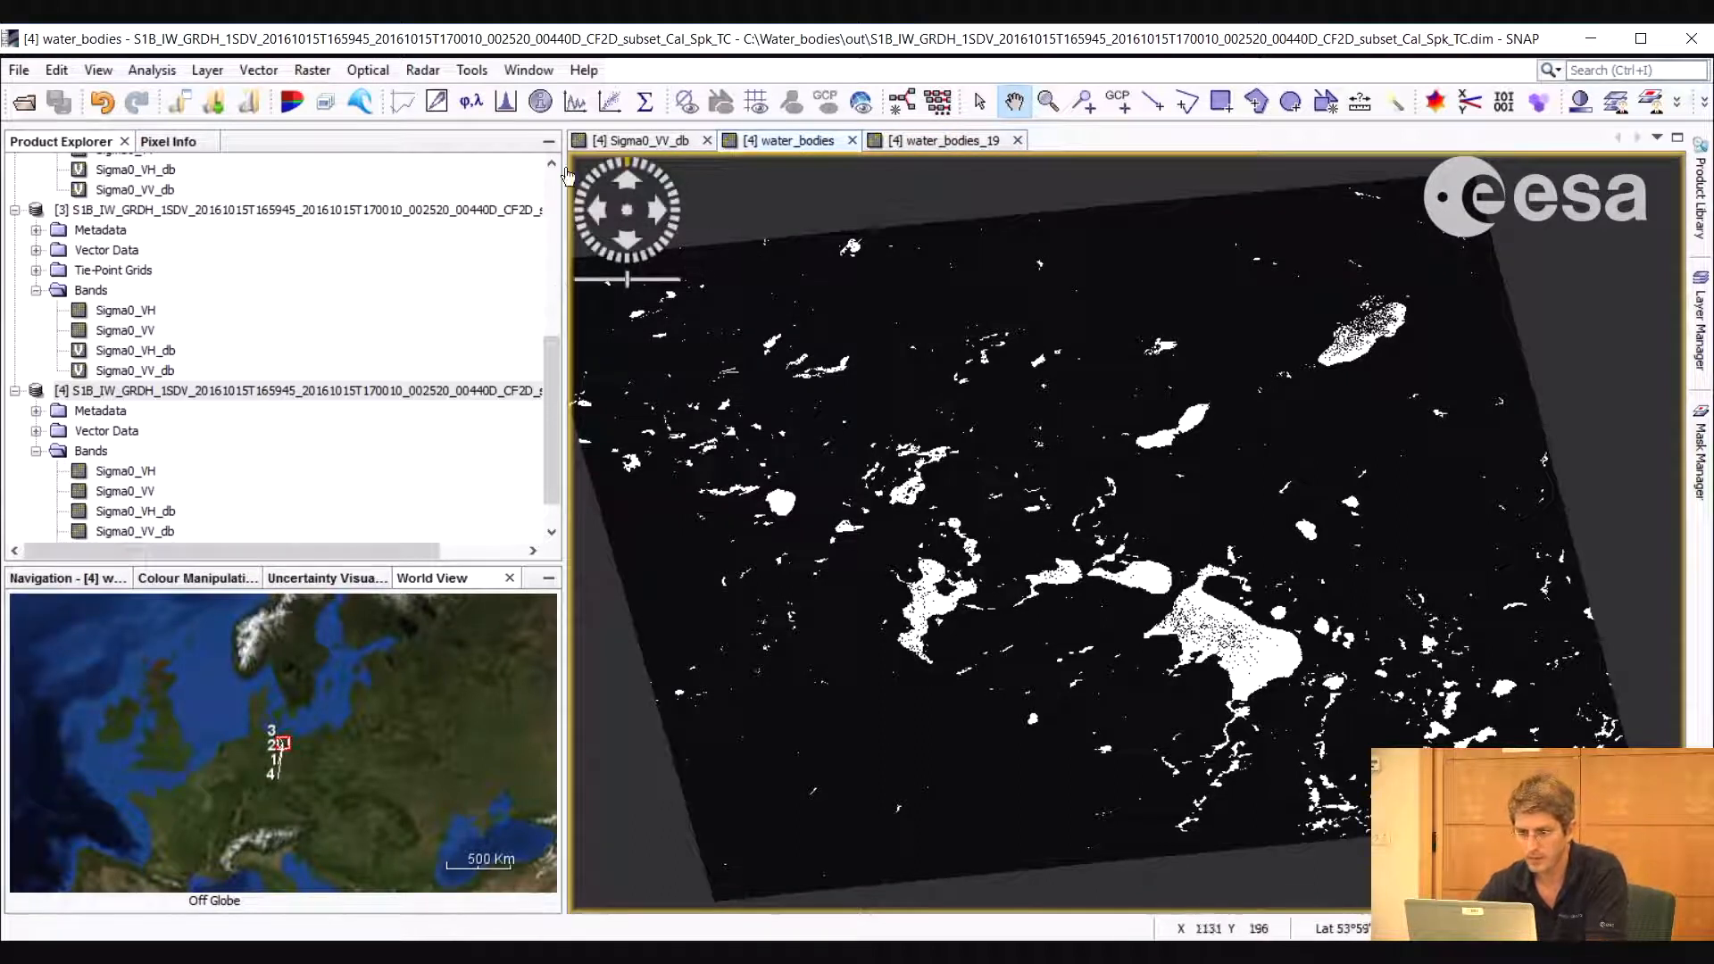
Tile the open image views evenly and close the Sigma0_VV_db view, leaving only the two water masks
{"action": "left_click", "coordinate": [529, 69]}
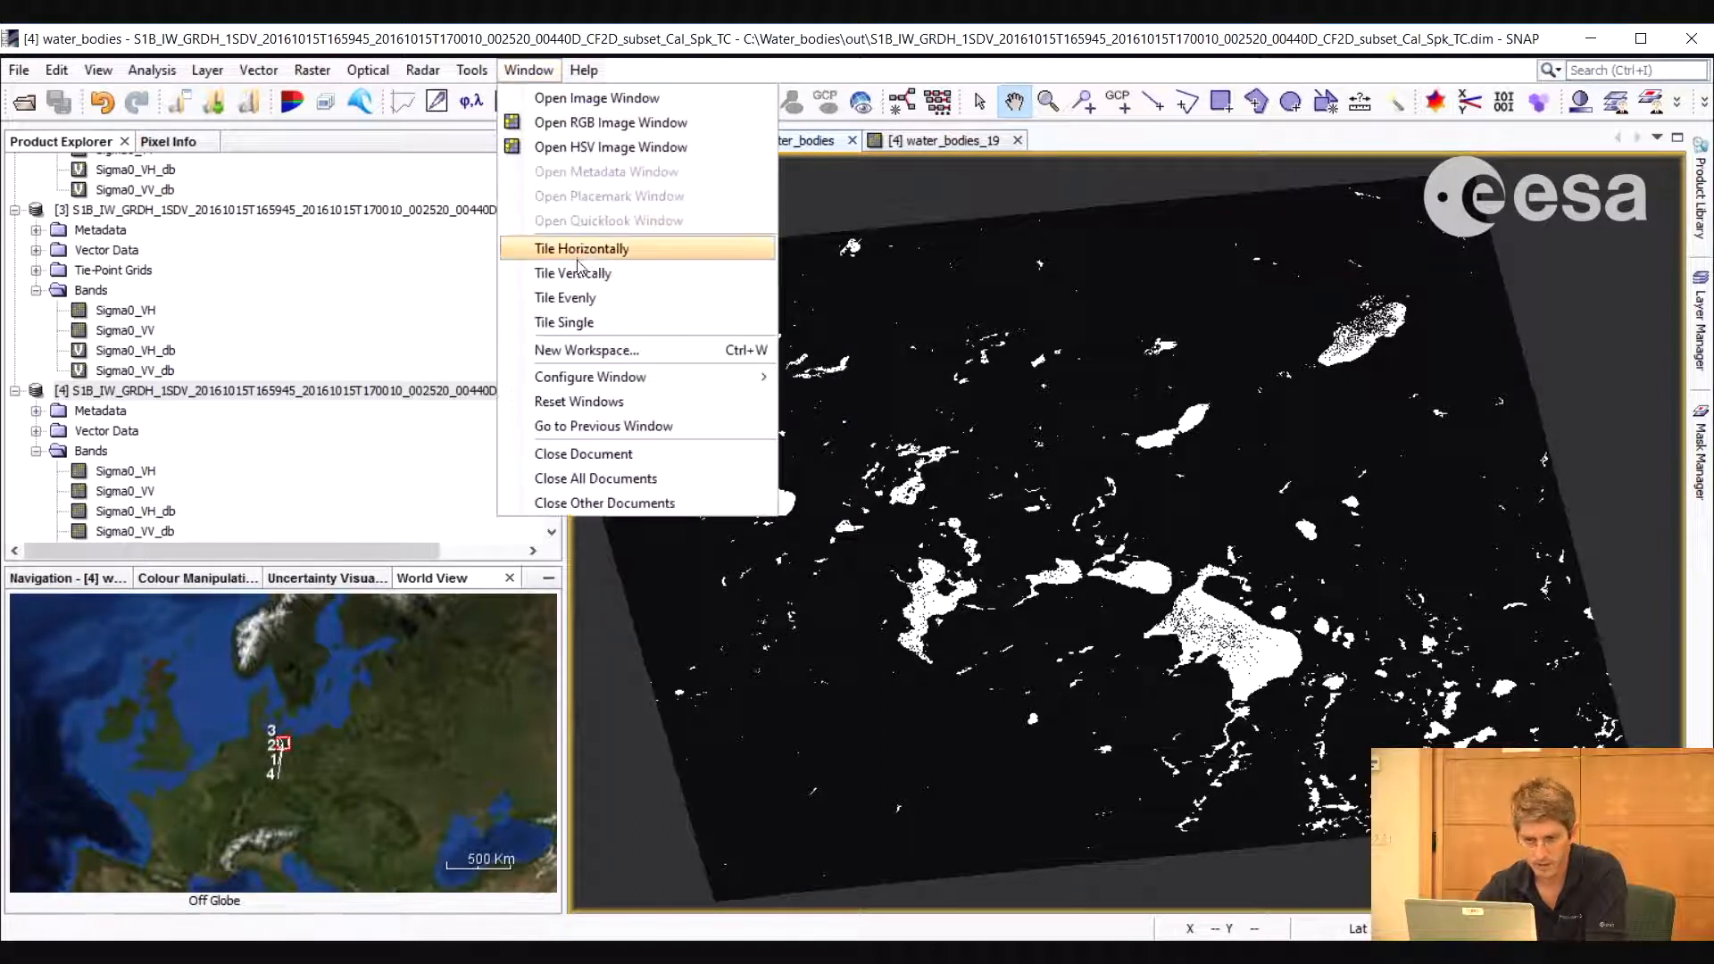
{"action": "left_click", "coordinate": [565, 297]}
{"action": "left_click_drag", "start_coordinate": [1024, 622], "coordinate": [980, 470]}
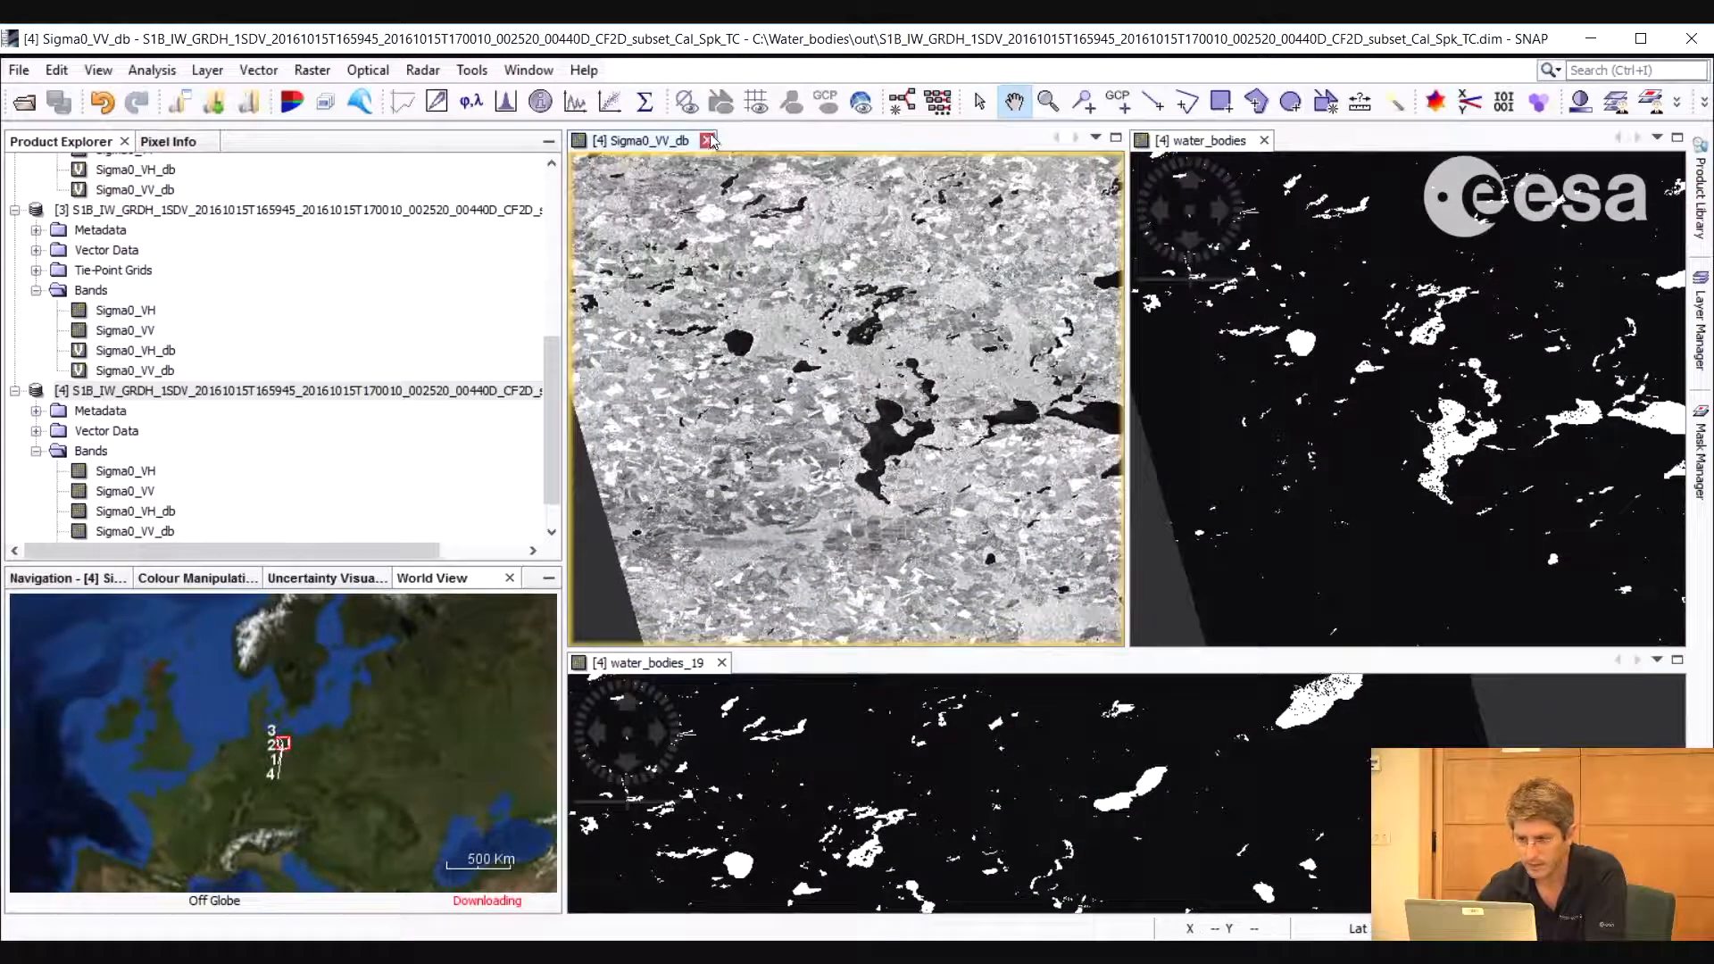
{"action": "left_click", "coordinate": [707, 140]}
{"action": "left_click_drag", "start_coordinate": [1080, 462], "coordinate": [1144, 353]}
{"action": "left_click_drag", "start_coordinate": [1134, 568], "coordinate": [1094, 499]}
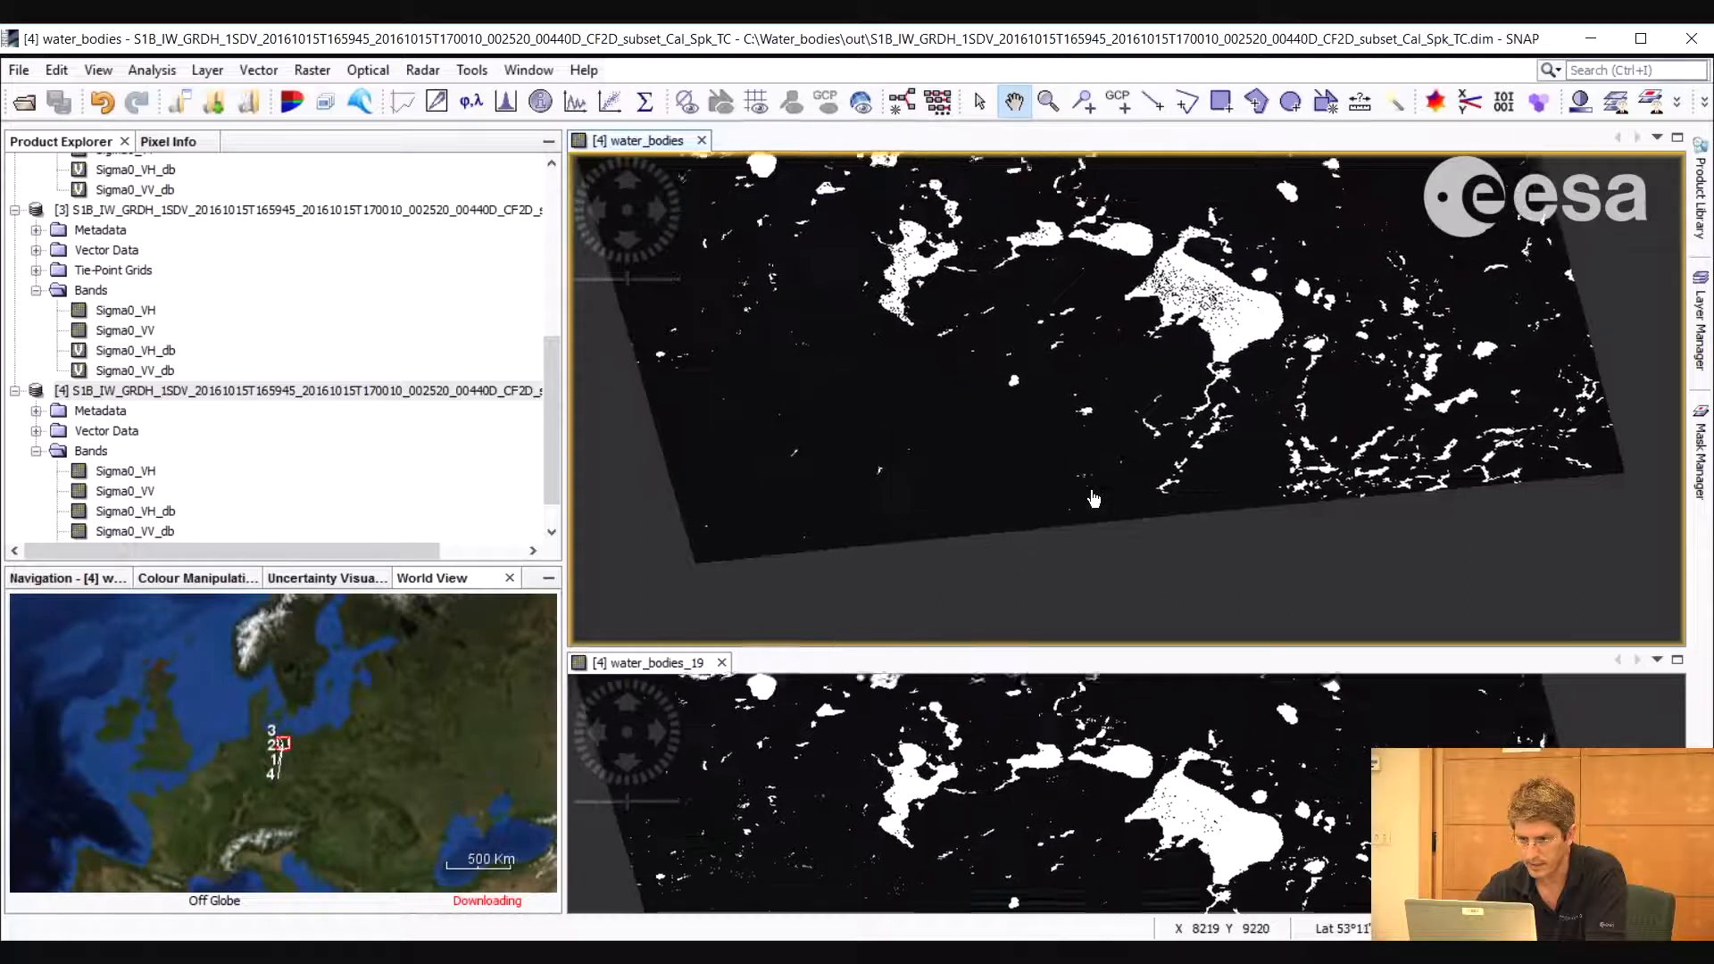
Tile the water_bodies and water_bodies_19 views horizontally and compare the two masks over the large lakes
{"action": "left_click", "coordinate": [532, 71]}
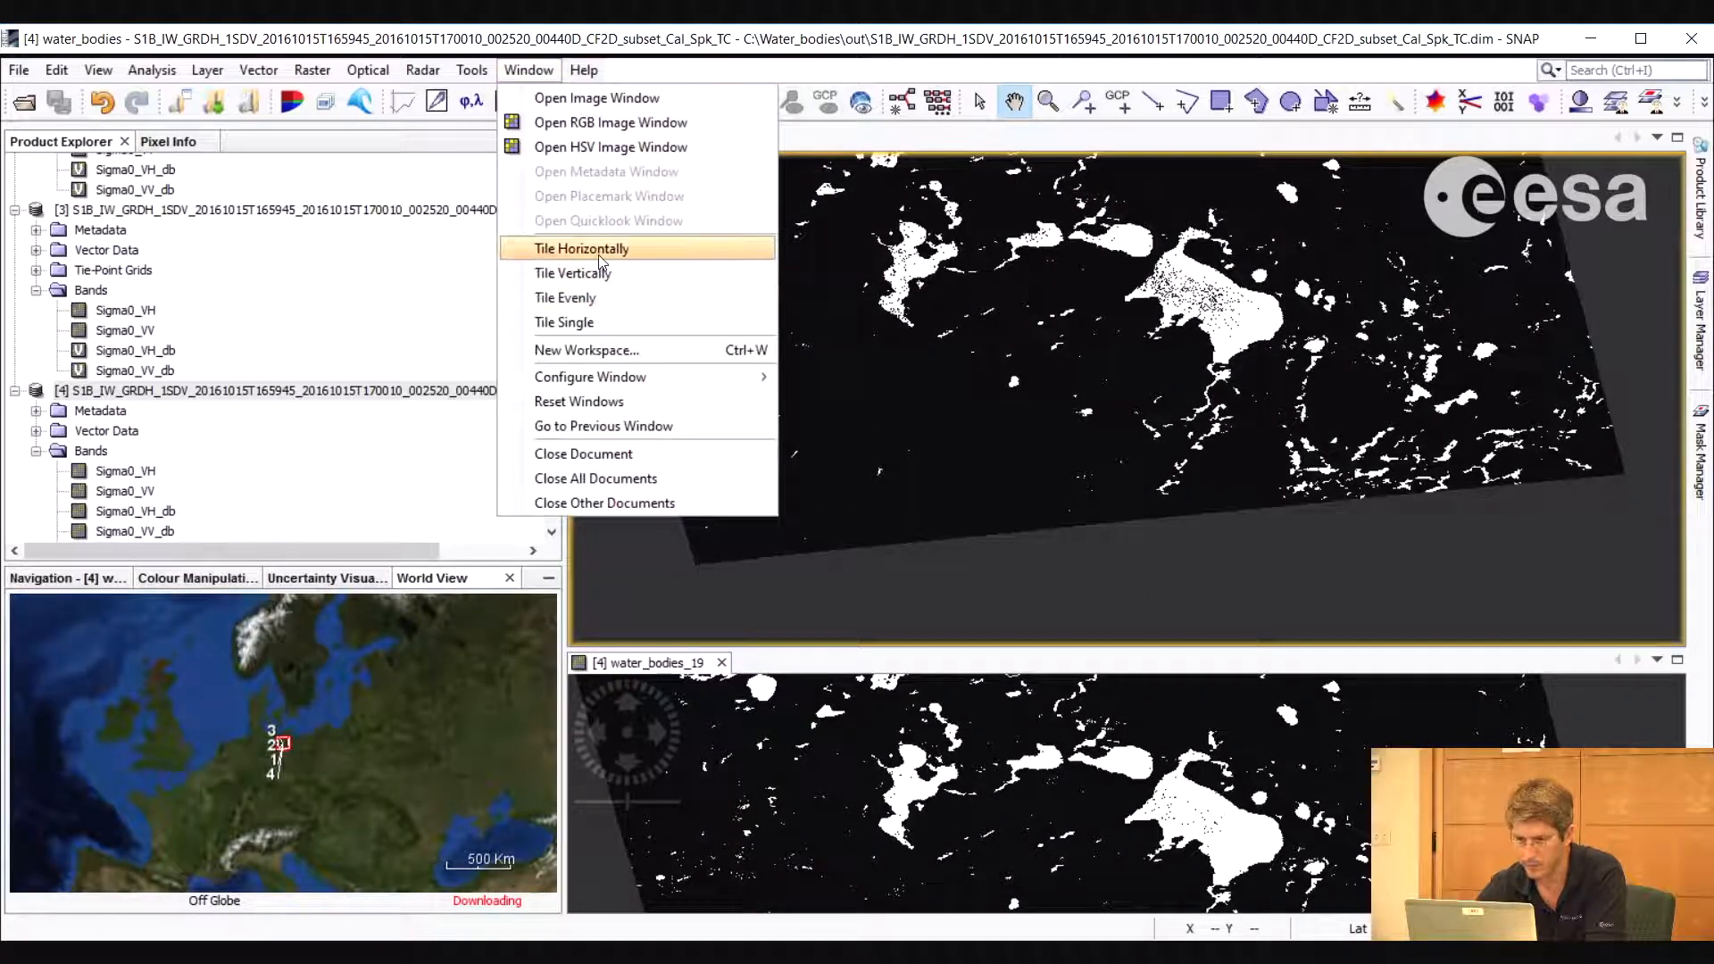
{"action": "left_click", "coordinate": [572, 249]}
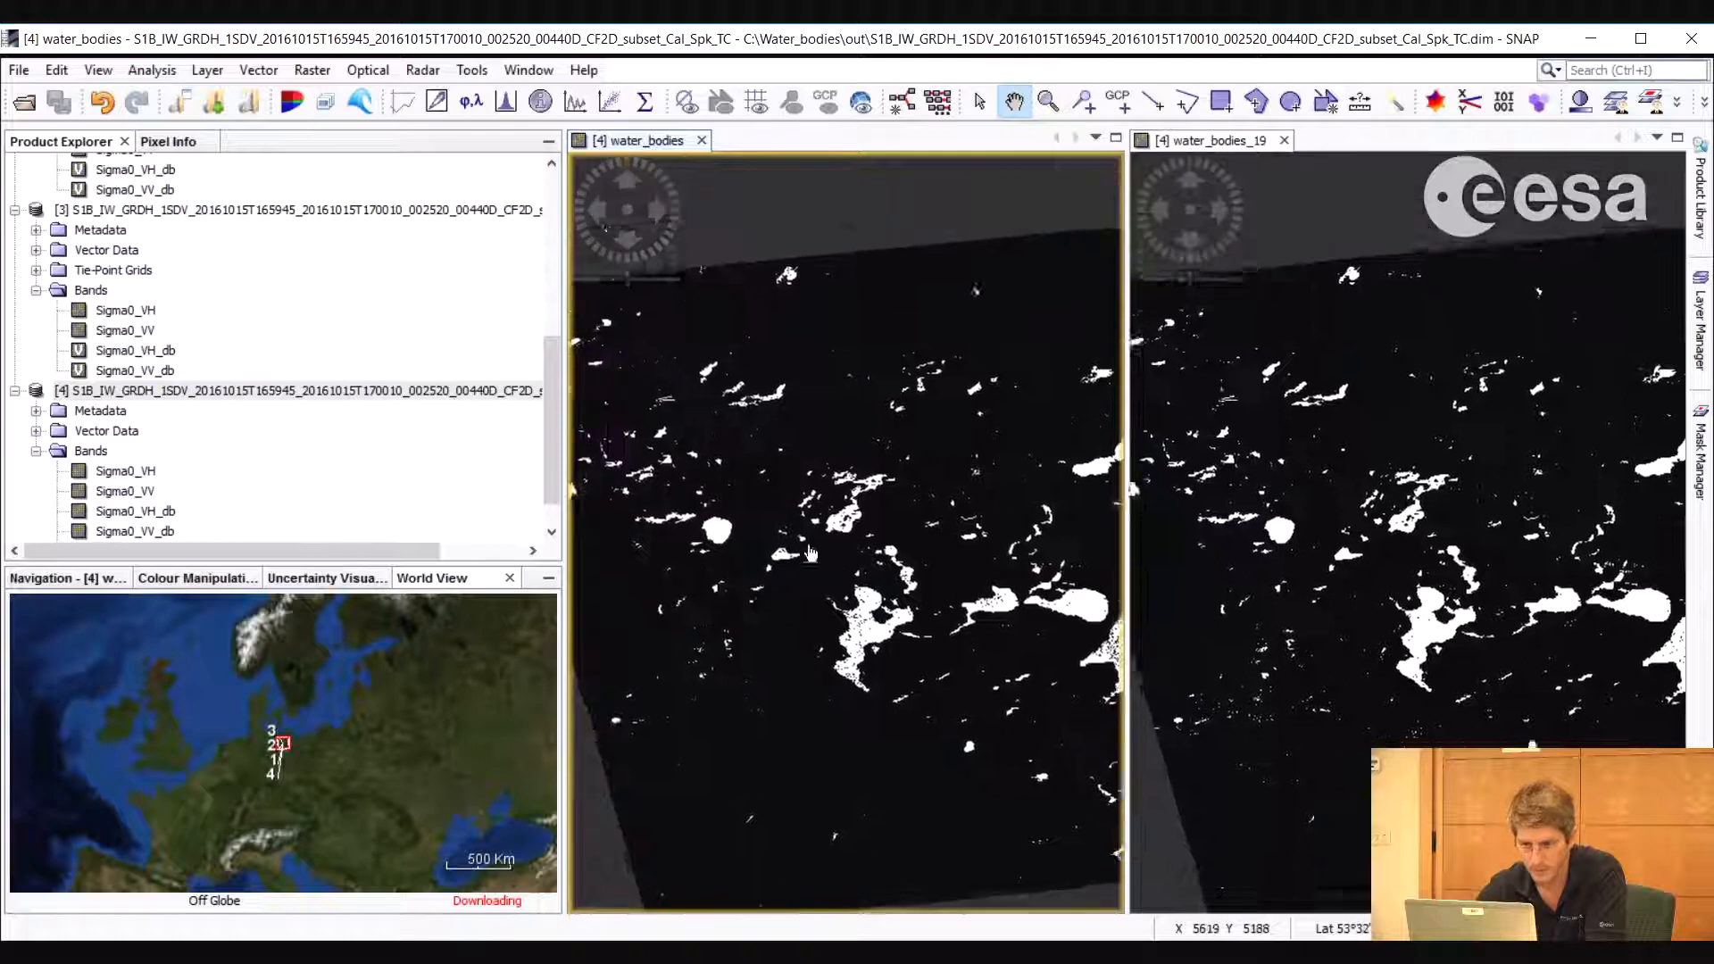
{"action": "scroll", "coordinate": [898, 579], "scroll_direction": "up", "scroll_amount": 7}
{"action": "left_click_drag", "start_coordinate": [1027, 741], "coordinate": [924, 715]}
{"action": "scroll", "coordinate": [872, 681], "scroll_direction": "down", "scroll_amount": 5}
{"action": "scroll", "coordinate": [873, 680], "scroll_direction": "down", "scroll_amount": 3}
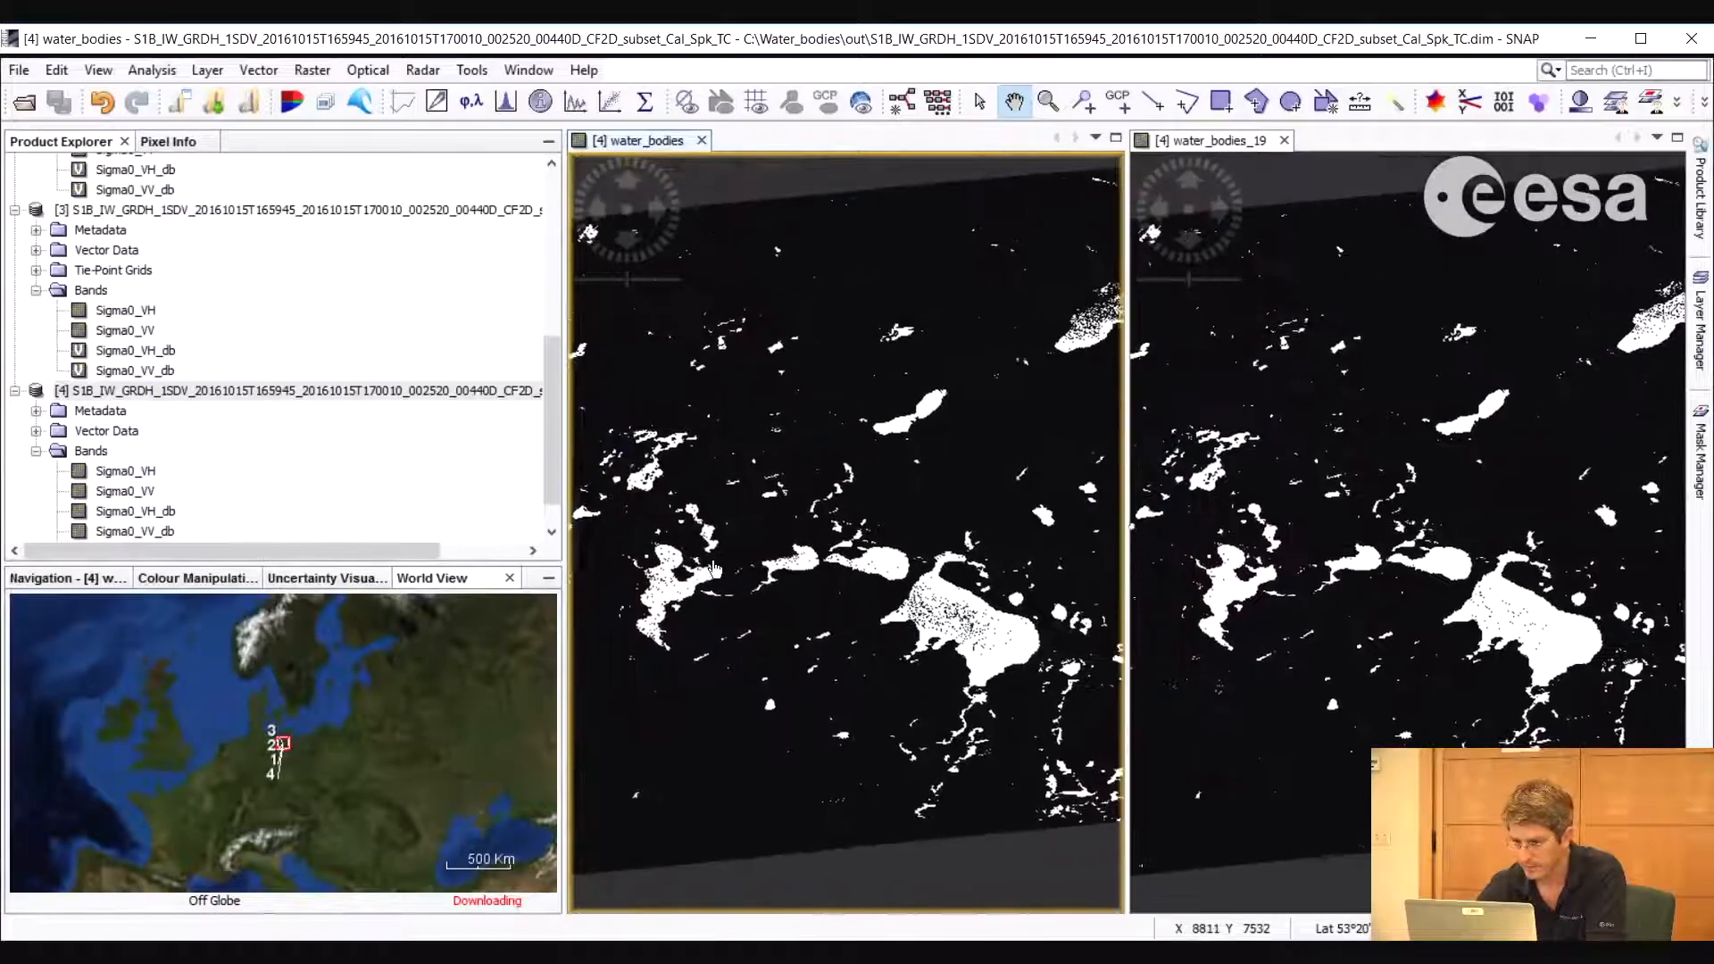
{"action": "scroll", "coordinate": [1328, 676], "scroll_direction": "up", "scroll_amount": 3}
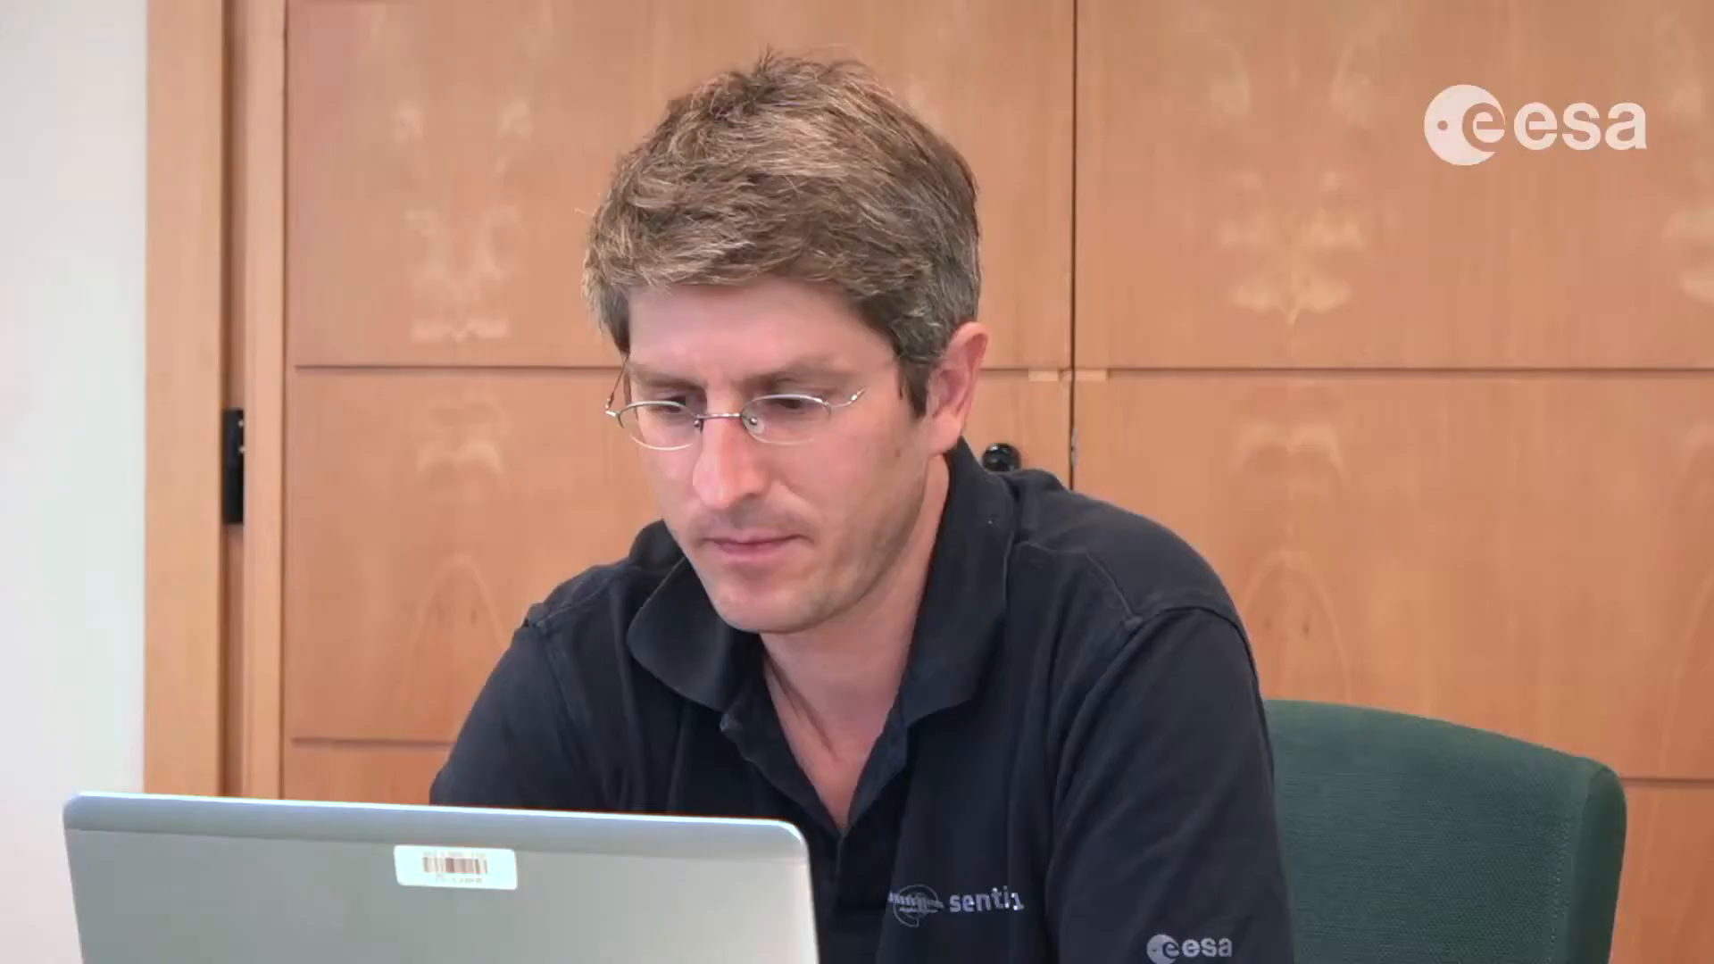